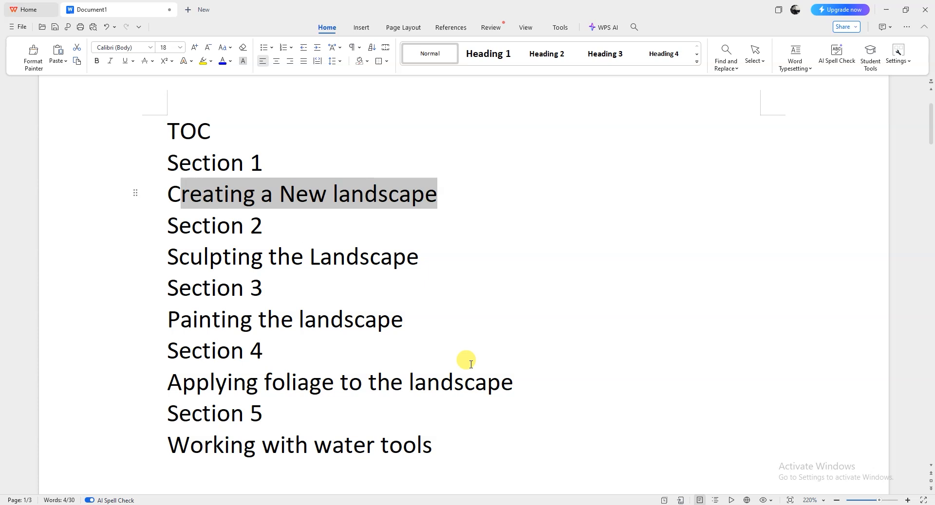
# Review the course outline by highlighting the title of each of the five sections, from creating a new landscape to working with water tools.
pyautogui.click(218, 193)
pyautogui.moveTo(166, 193); pyautogui.dragTo(434, 191)
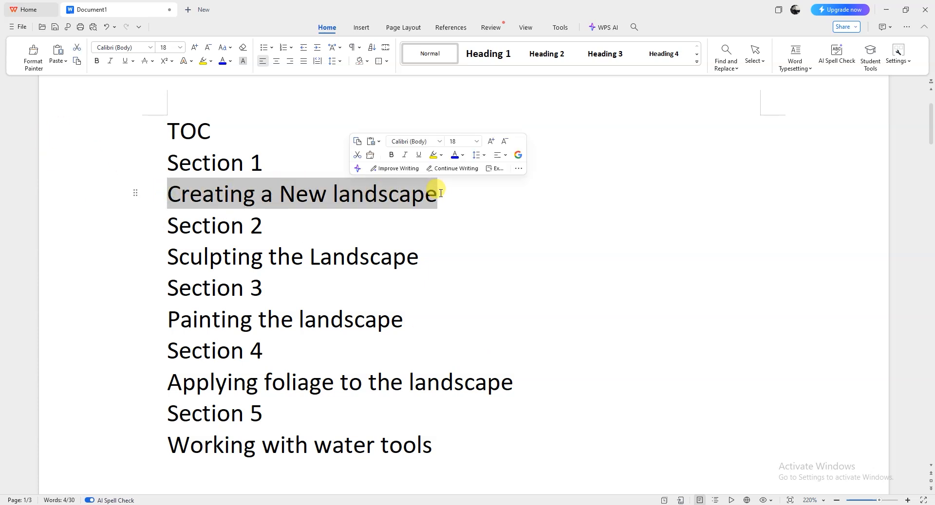
pyautogui.moveTo(172, 260); pyautogui.dragTo(432, 257)
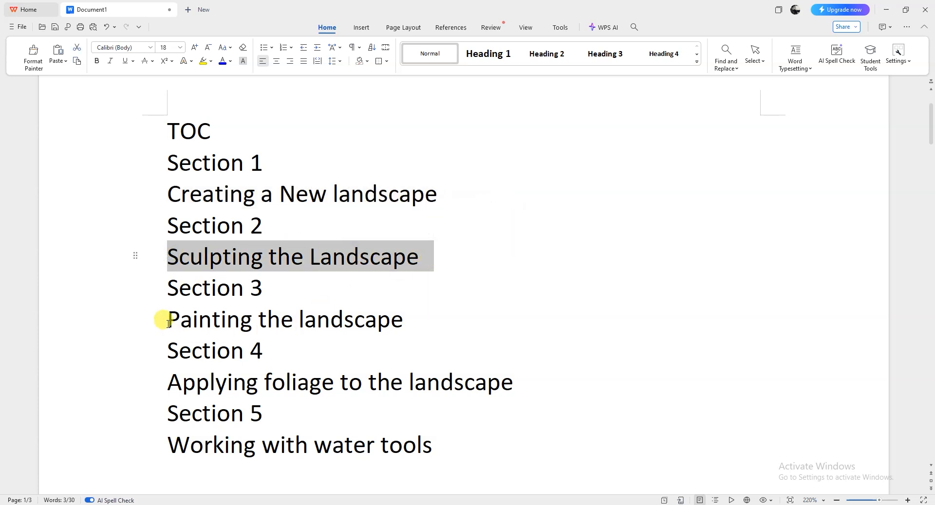
pyautogui.moveTo(168, 321); pyautogui.dragTo(404, 318)
pyautogui.moveTo(182, 383); pyautogui.dragTo(515, 382)
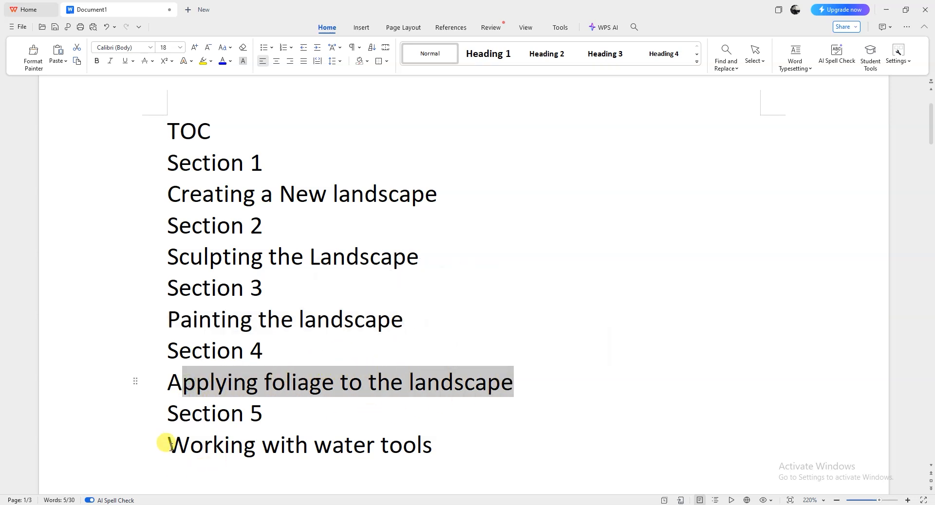
pyautogui.moveTo(168, 444); pyautogui.dragTo(435, 444)
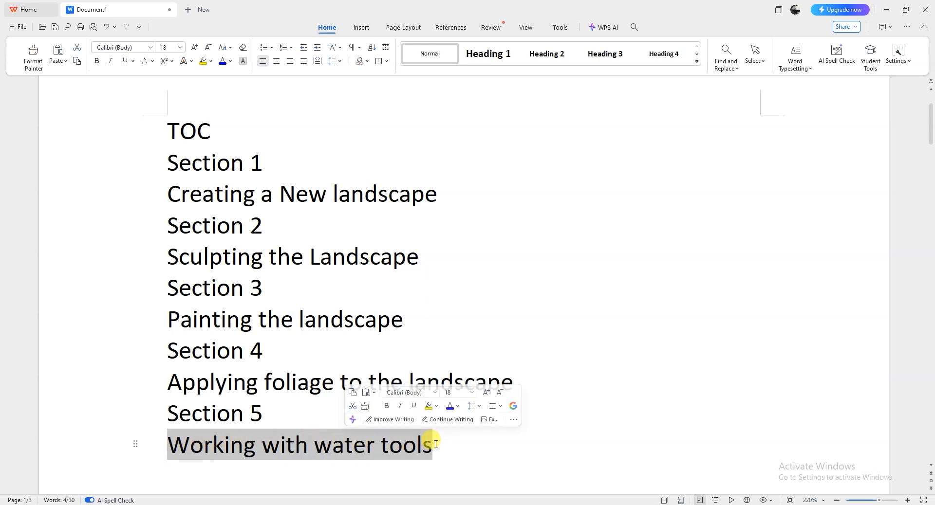
pyautogui.click(529, 353)
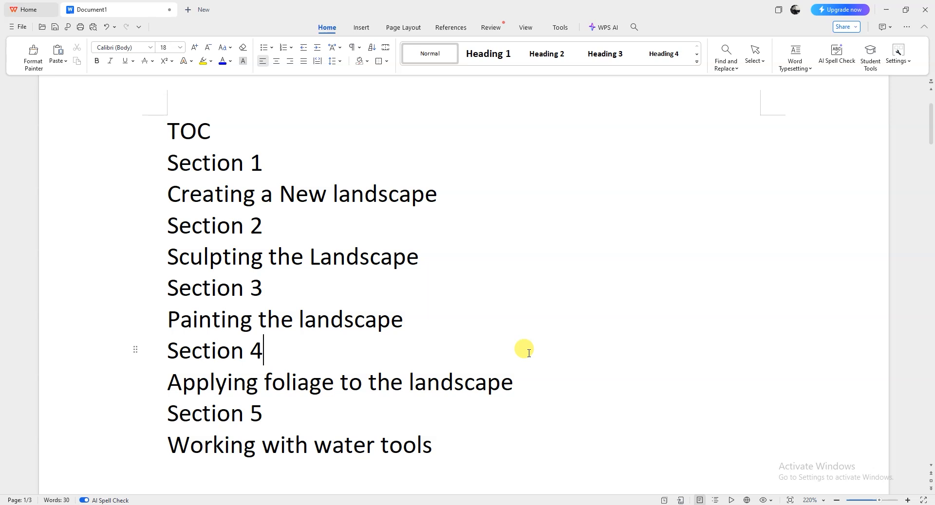
# Switch to the Epic Games Launcher, show the Unreal Engine library, and launch Unreal Engine 5.6.0.
pyautogui.click(391, 504)
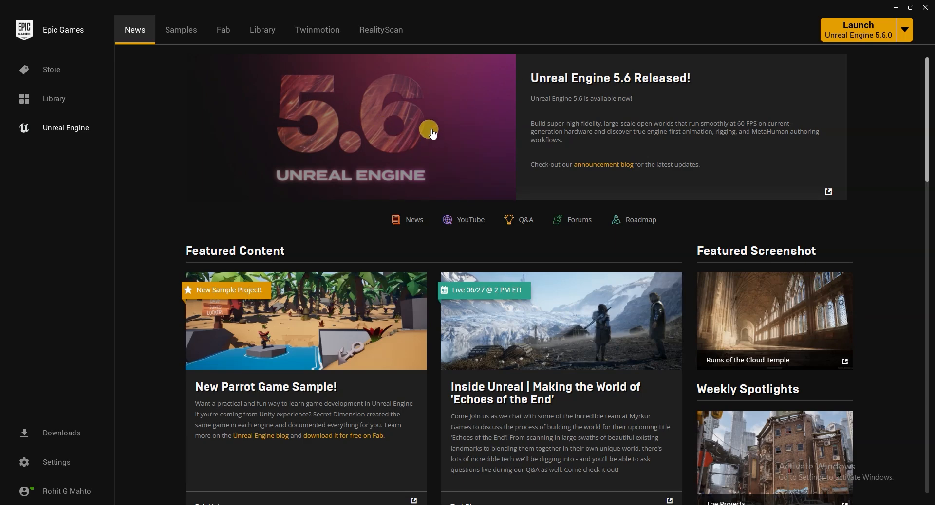
pyautogui.click(260, 40)
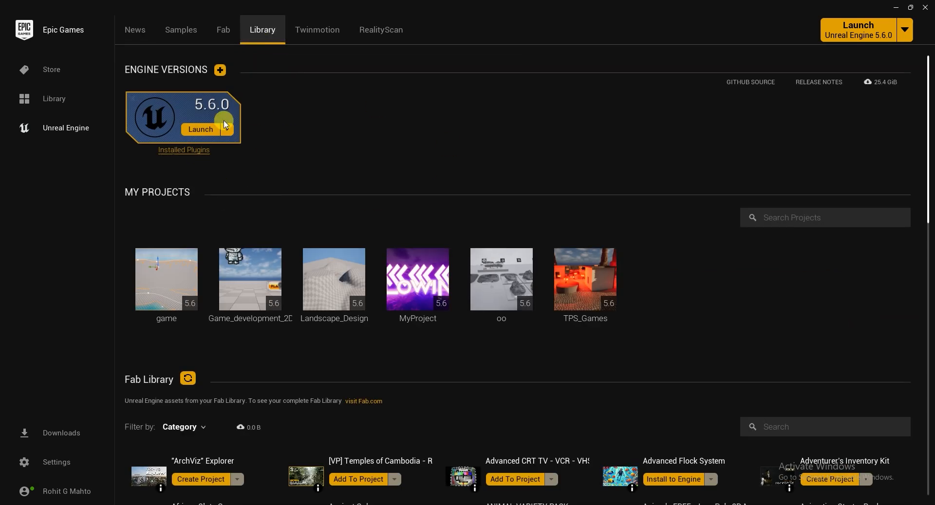
pyautogui.moveTo(144, 74)
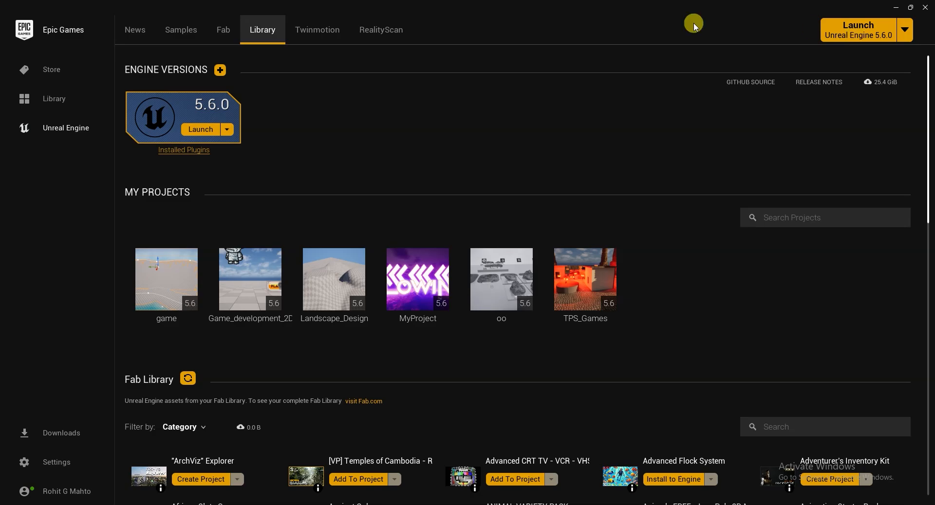
pyautogui.click(859, 30)
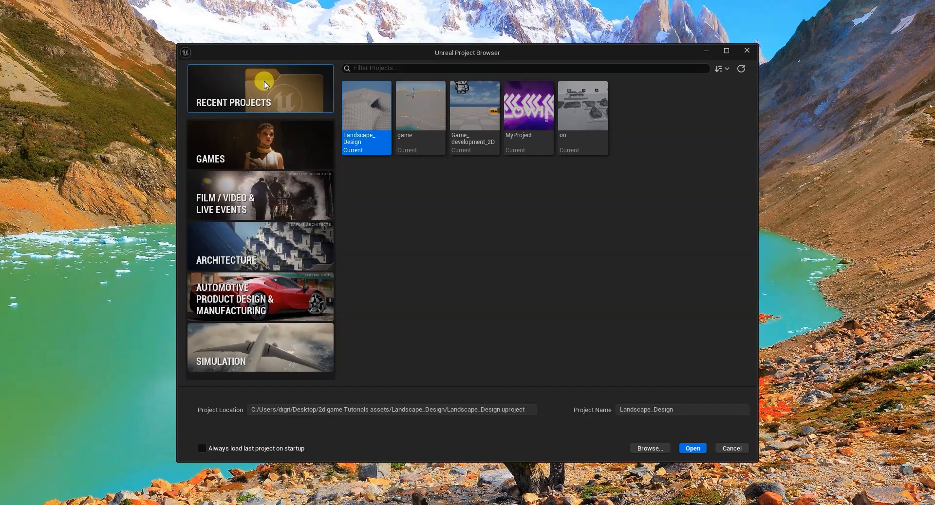
# Choose the Games category for a new project, keeping the Blank template.
pyautogui.moveTo(457, 52); pyautogui.dragTo(452, 67)
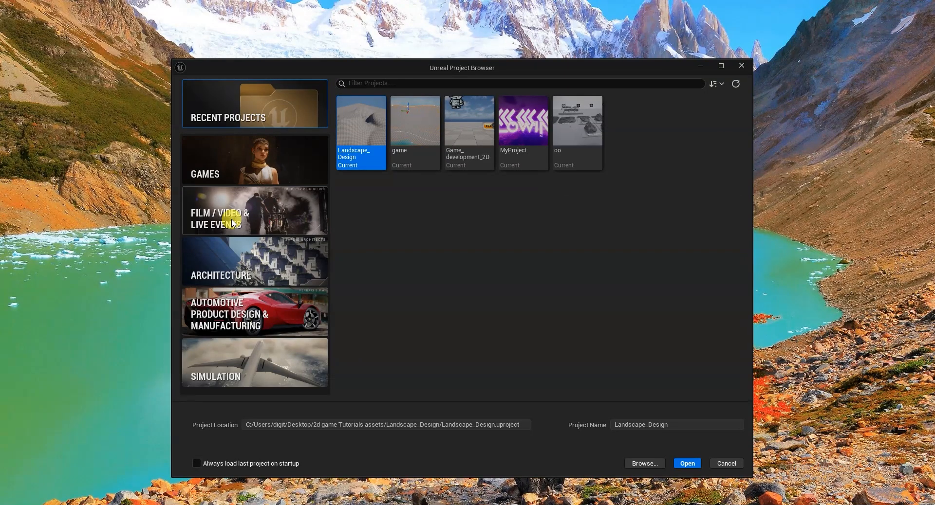
pyautogui.moveTo(292, 71); pyautogui.dragTo(318, 69)
pyautogui.click(239, 175)
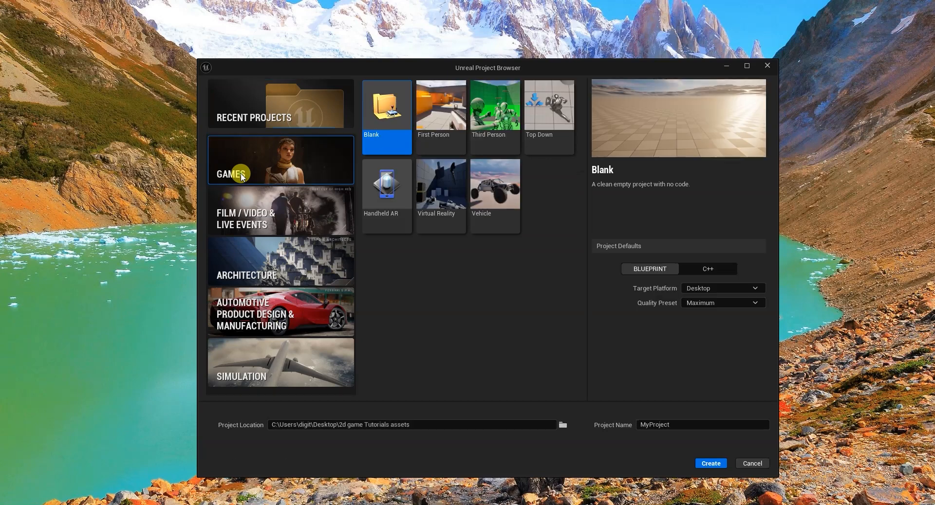
pyautogui.moveTo(431, 62); pyautogui.dragTo(383, 70)
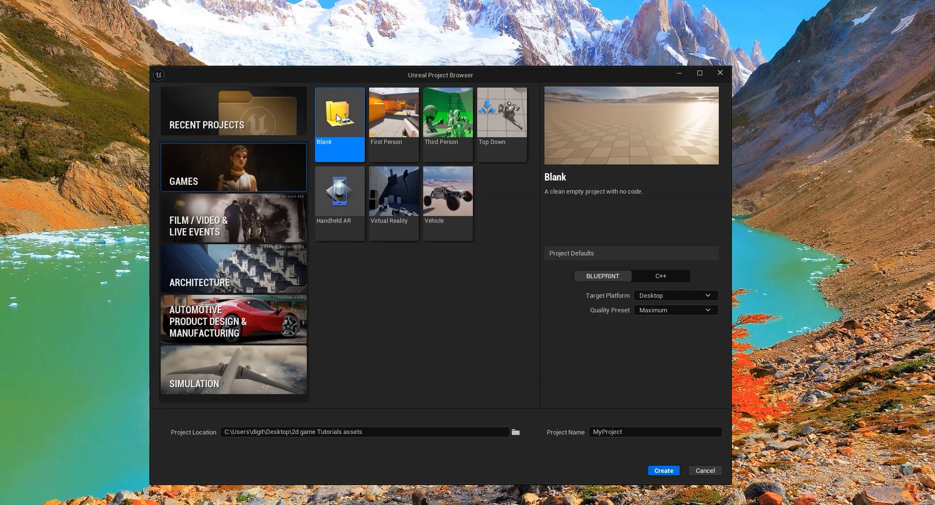
pyautogui.moveTo(341, 74); pyautogui.dragTo(316, 64)
# Set the project location to the landscape Tutorial folder on the Desktop.
pyautogui.click(211, 427)
pyautogui.moveTo(275, 425); pyautogui.dragTo(427, 433)
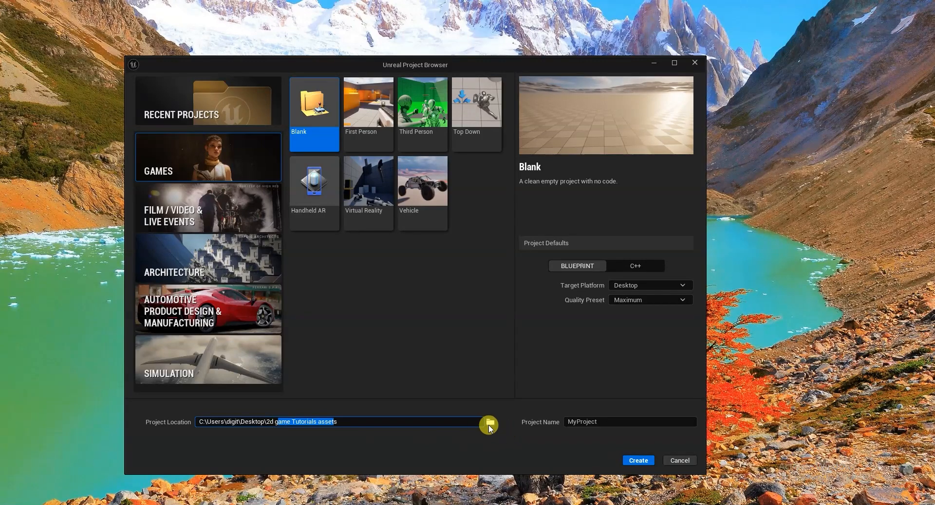
pyautogui.click(487, 423)
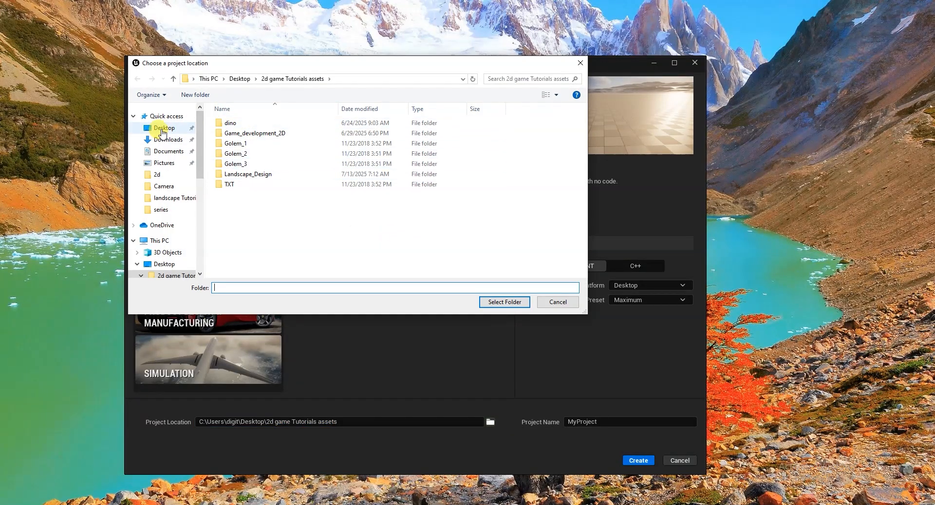
pyautogui.click(164, 129)
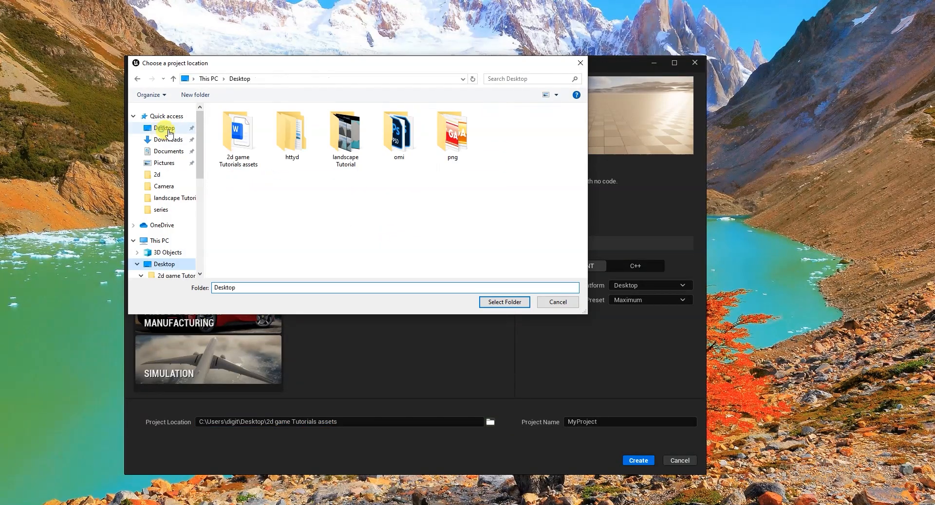
pyautogui.doubleClick(349, 147)
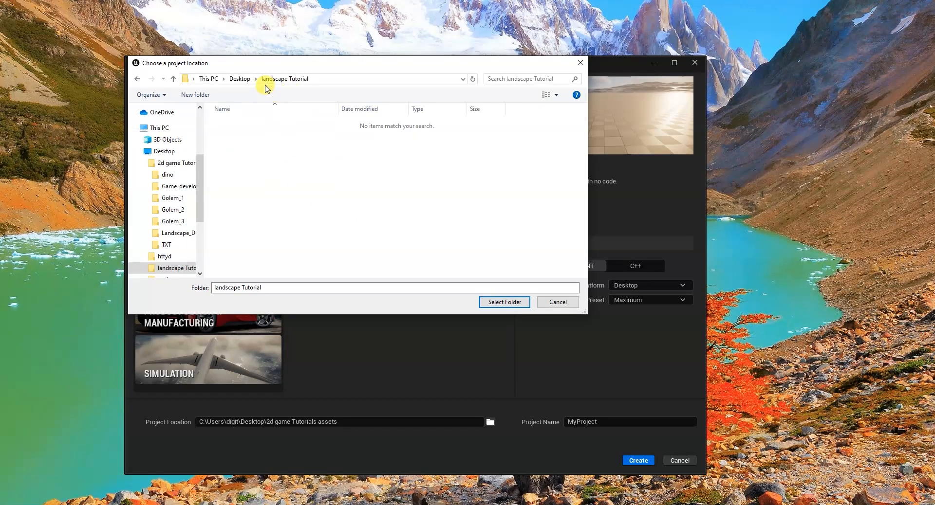
pyautogui.click(504, 302)
pyautogui.moveTo(528, 63); pyautogui.dragTo(524, 67)
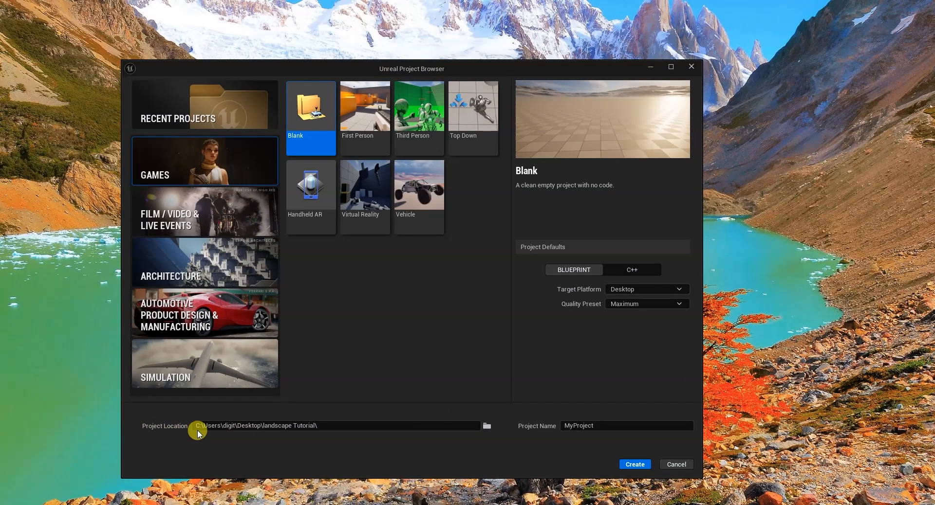
# Create the project with the name landscape and dismiss the new plugins notification.
pyautogui.click(593, 425)
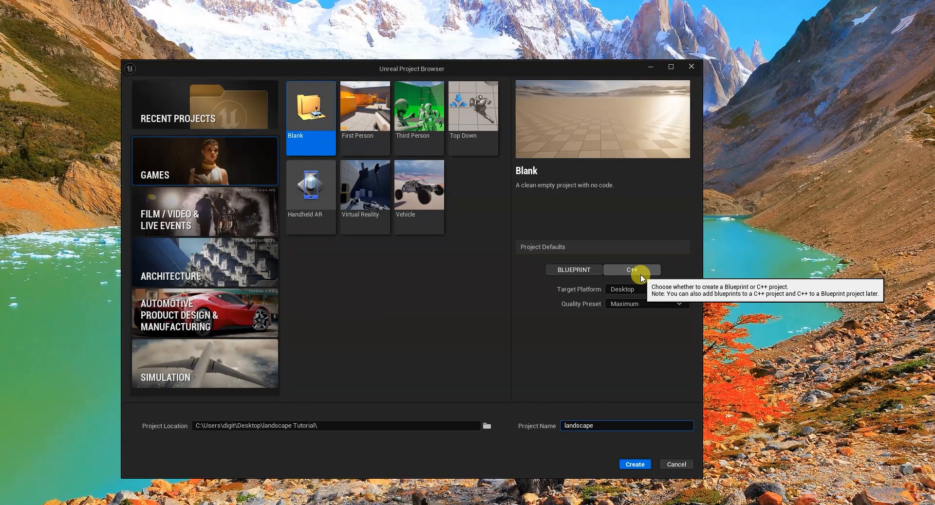
pyautogui.click(633, 465)
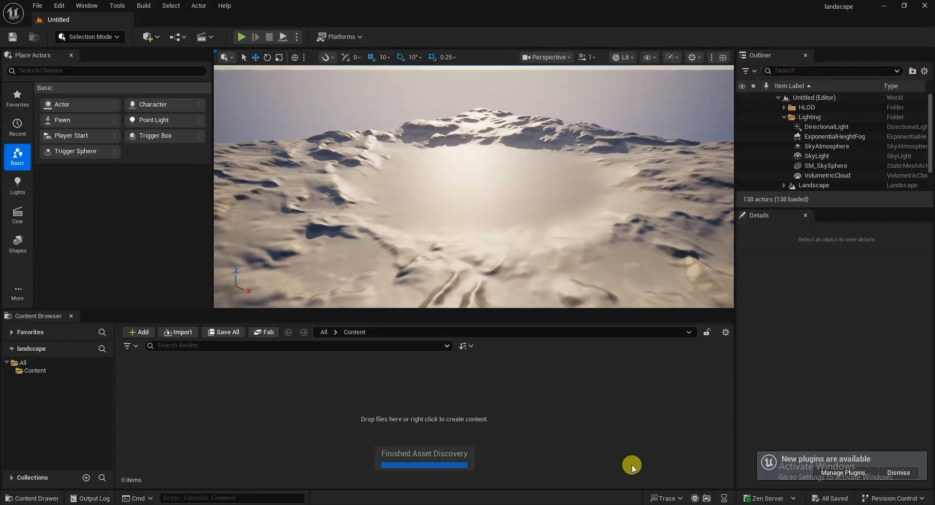
pyautogui.click(899, 473)
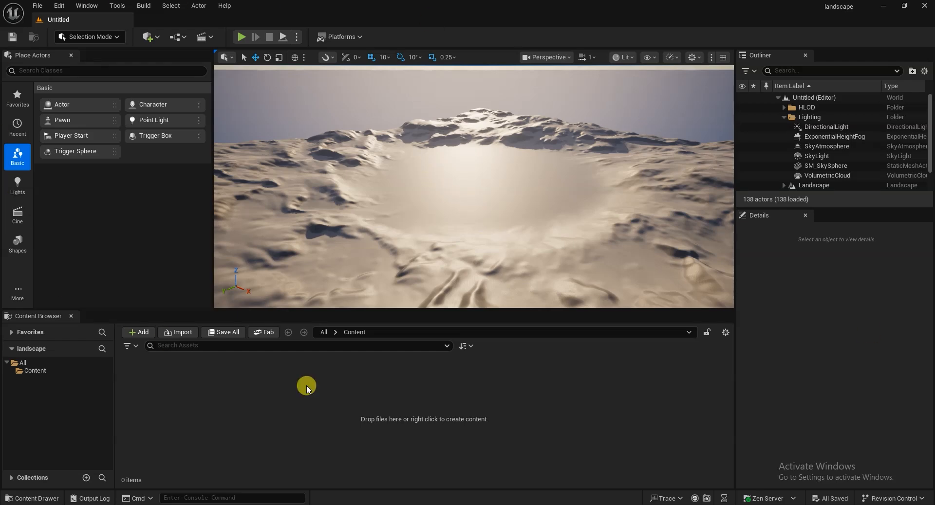
# Examine the viewport's perspective and orthographic view options and the Shapes, Lights, Basic and additional categories of placeable actors.
pyautogui.moveTo(483, 228); pyautogui.dragTo(487, 250, button='right')
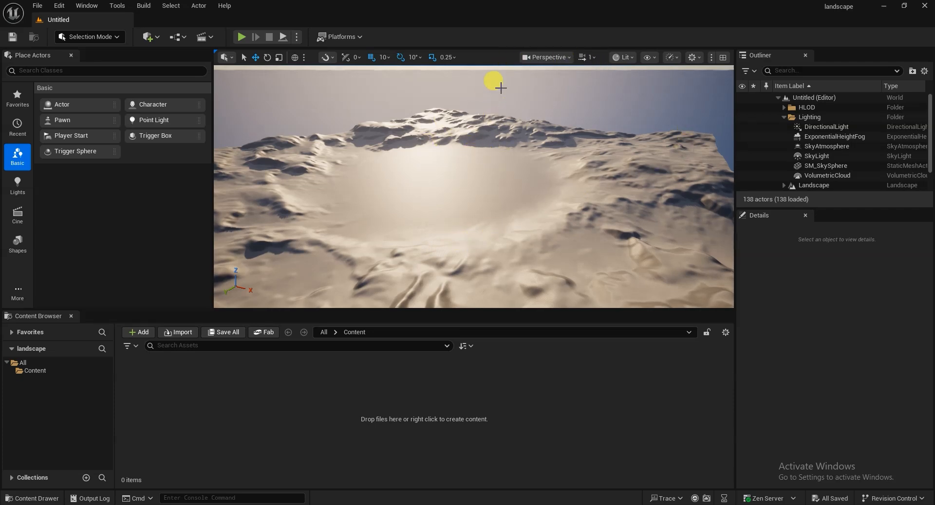
pyautogui.click(551, 58)
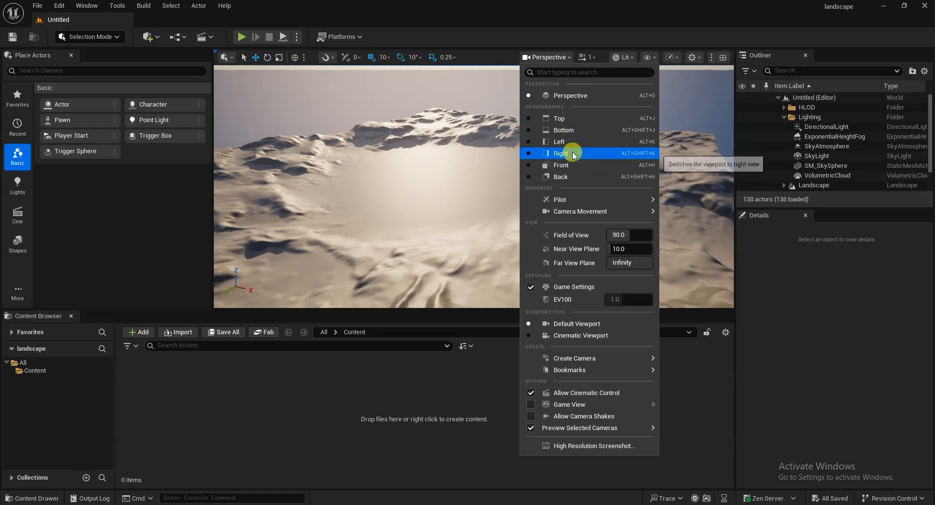
pyautogui.click(403, 18)
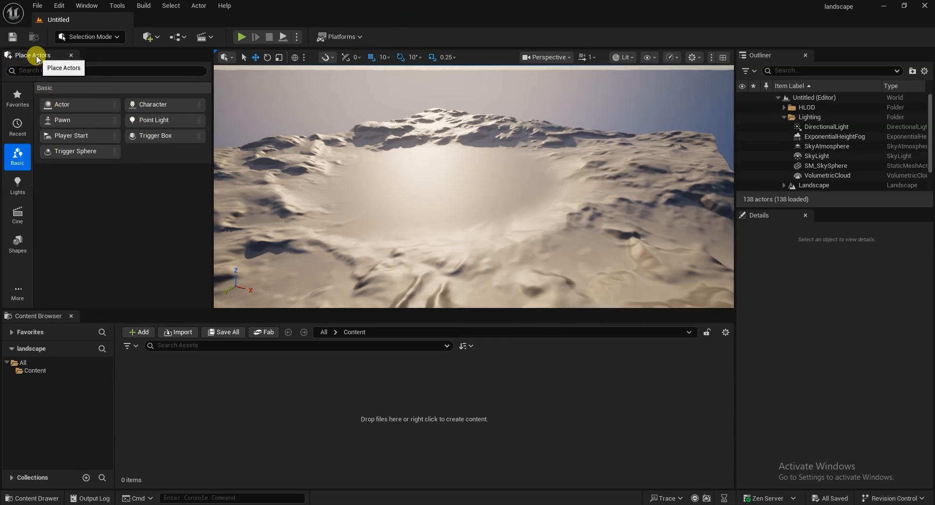
pyautogui.click(18, 244)
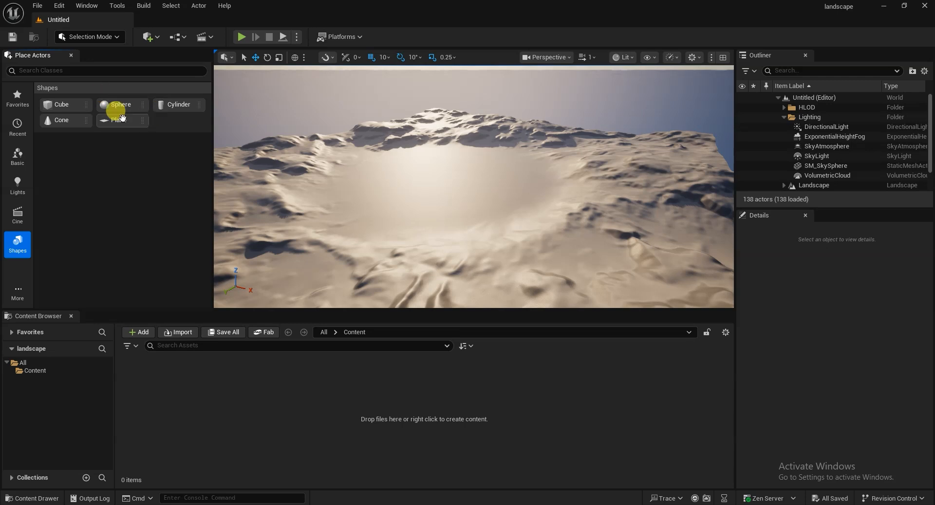
pyautogui.click(19, 186)
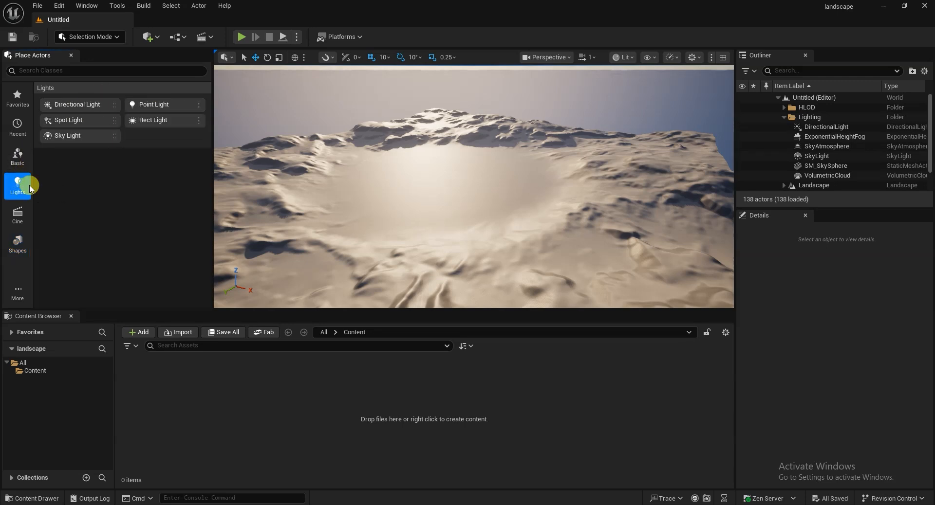
pyautogui.click(19, 155)
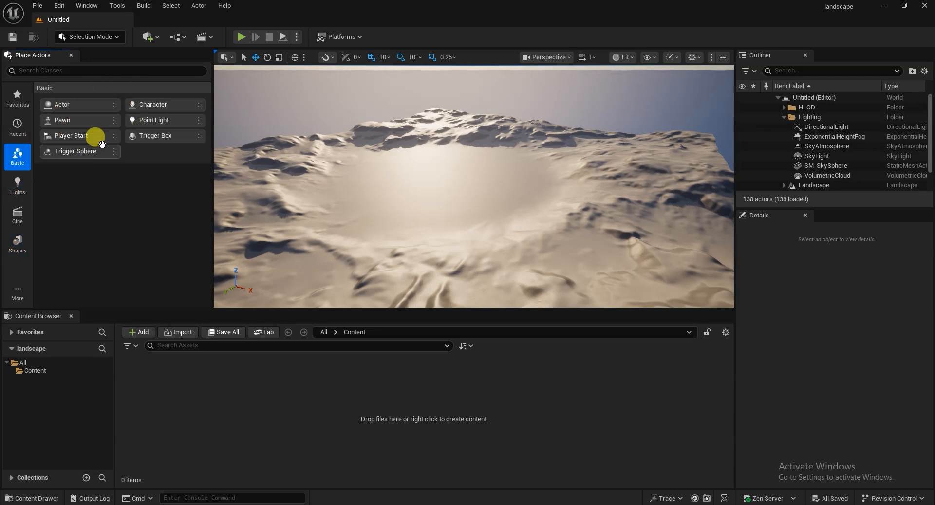
pyautogui.click(15, 296)
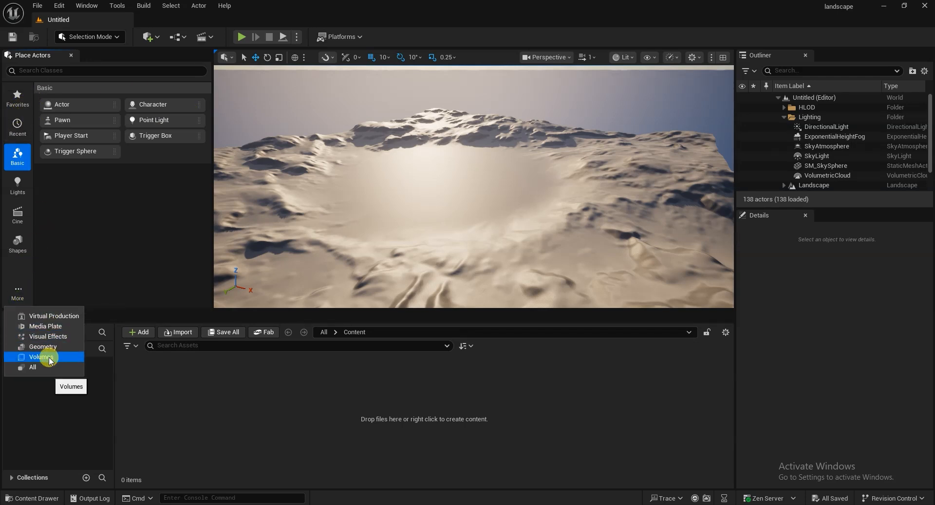
pyautogui.click(78, 264)
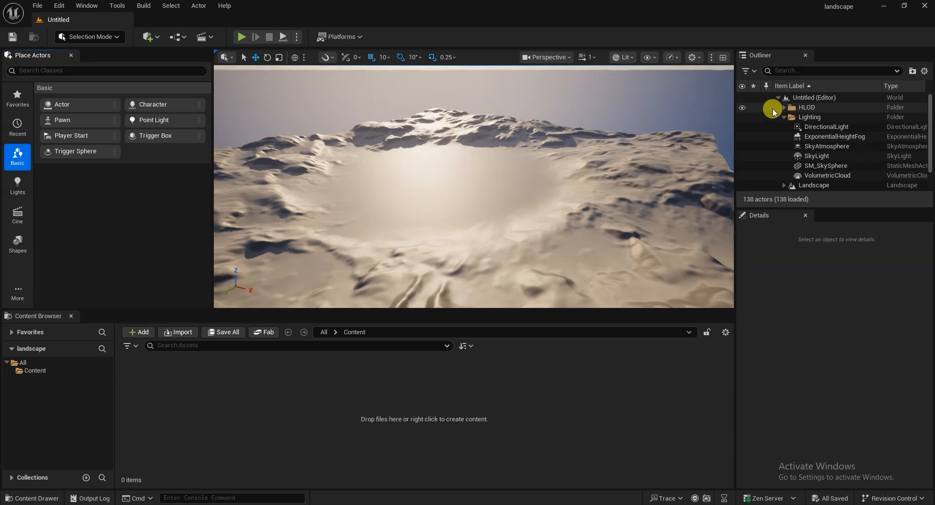
# Select the Content folder and resize the editor layout, slightly widening the Outliner and making the viewport taller than the Content Browser.
pyautogui.moveTo(731, 128); pyautogui.dragTo(725, 128)
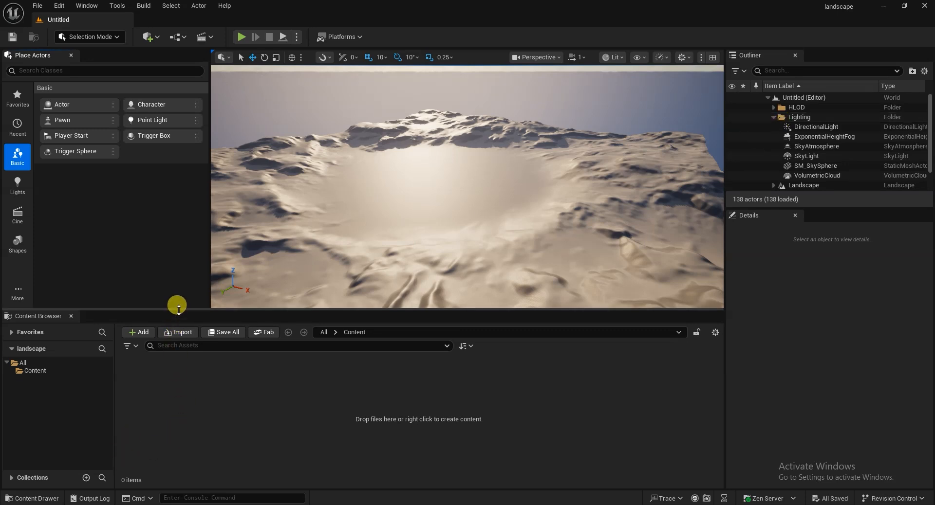
pyautogui.moveTo(178, 308); pyautogui.dragTo(180, 304)
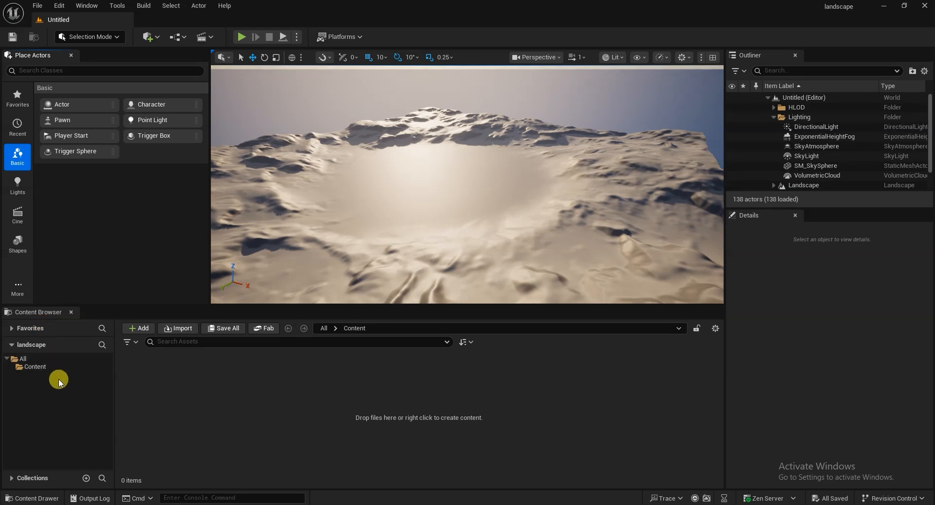
pyautogui.click(40, 368)
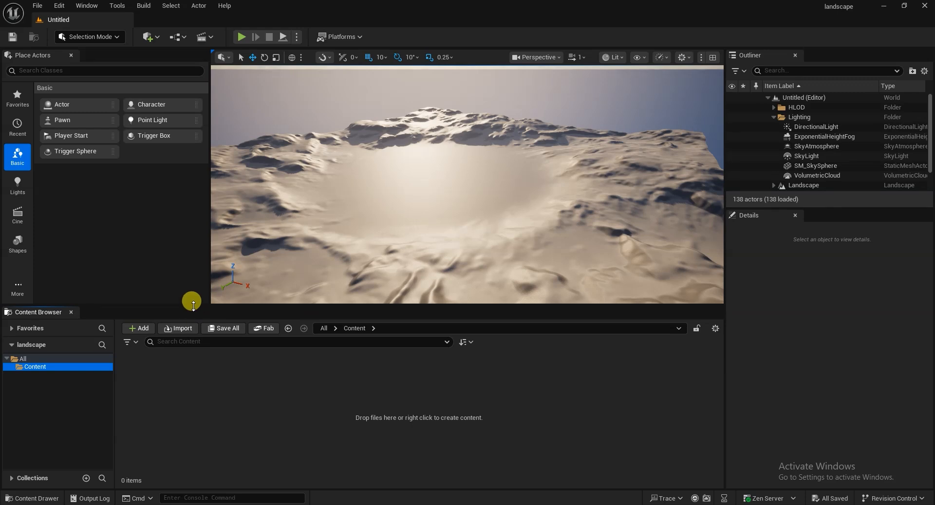
pyautogui.moveTo(194, 303); pyautogui.dragTo(209, 353)
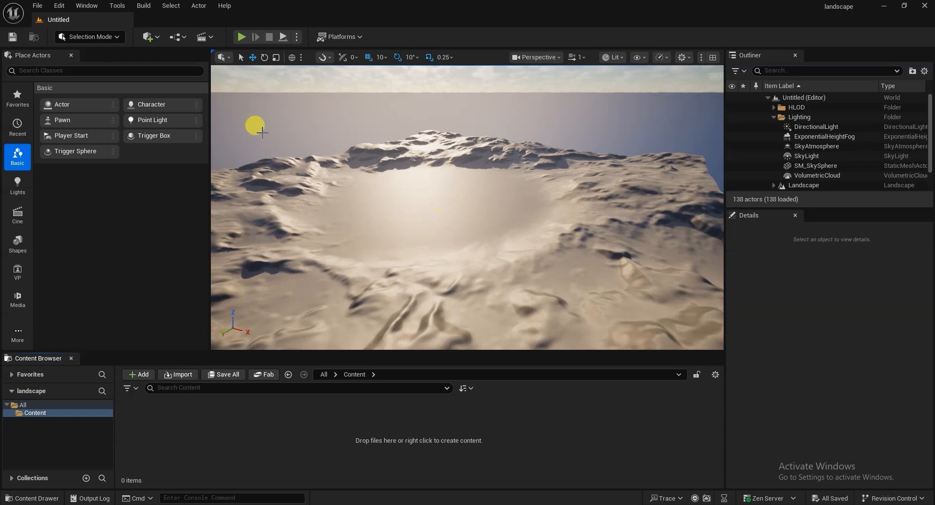
# Create a new level from the Basic template.
pyautogui.click(37, 6)
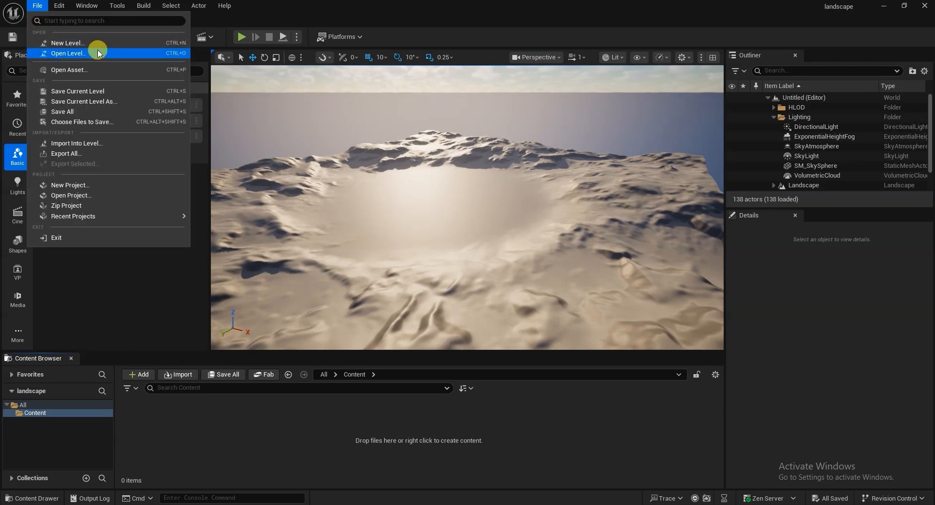
pyautogui.click(69, 43)
pyautogui.moveTo(477, 149); pyautogui.dragTo(430, 120)
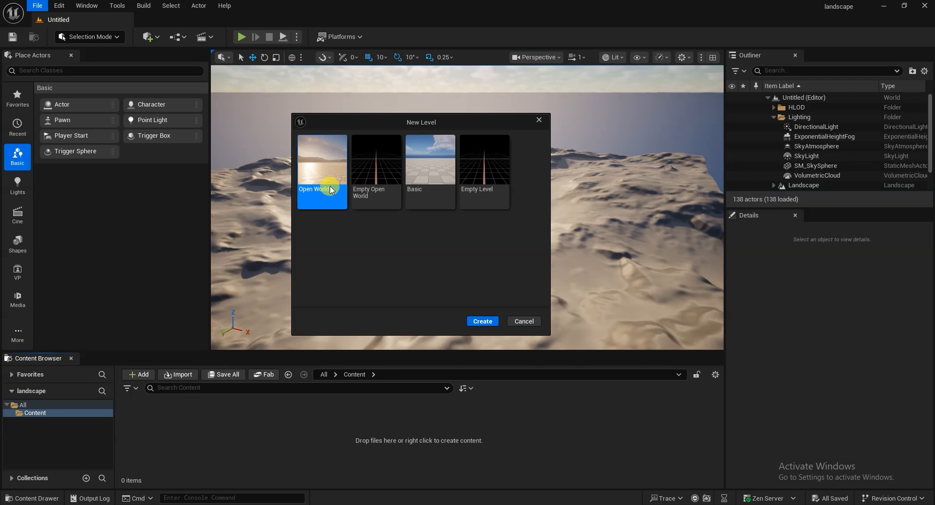
pyautogui.moveTo(410, 119); pyautogui.dragTo(418, 119)
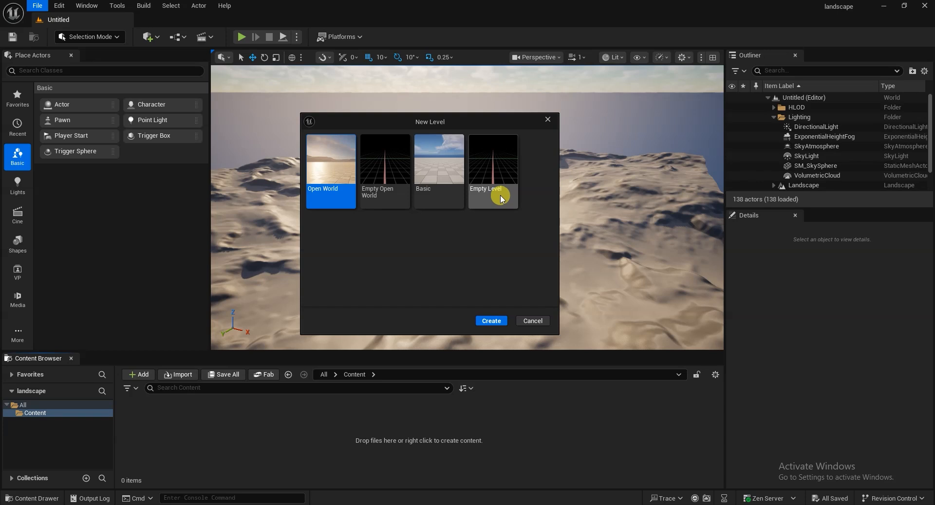
pyautogui.click(442, 184)
pyautogui.moveTo(428, 121); pyautogui.dragTo(426, 136)
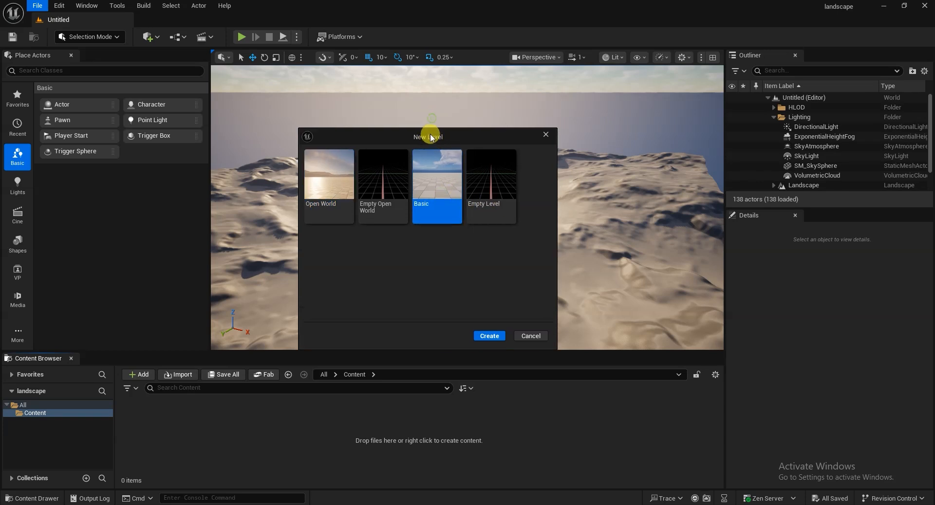
pyautogui.click(489, 337)
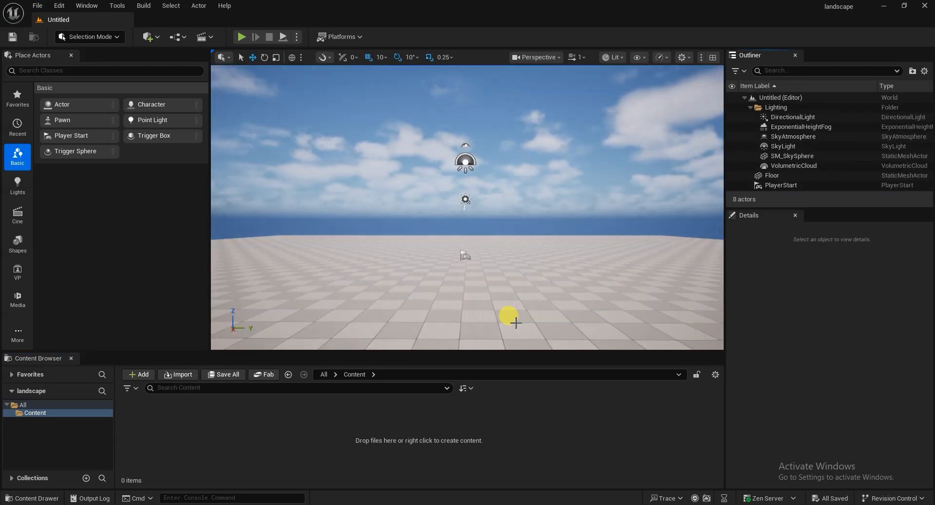
pyautogui.keyDown('alt'); pyautogui.moveTo(544, 277); pyautogui.dragTo(337, 284); pyautogui.keyUp('alt')
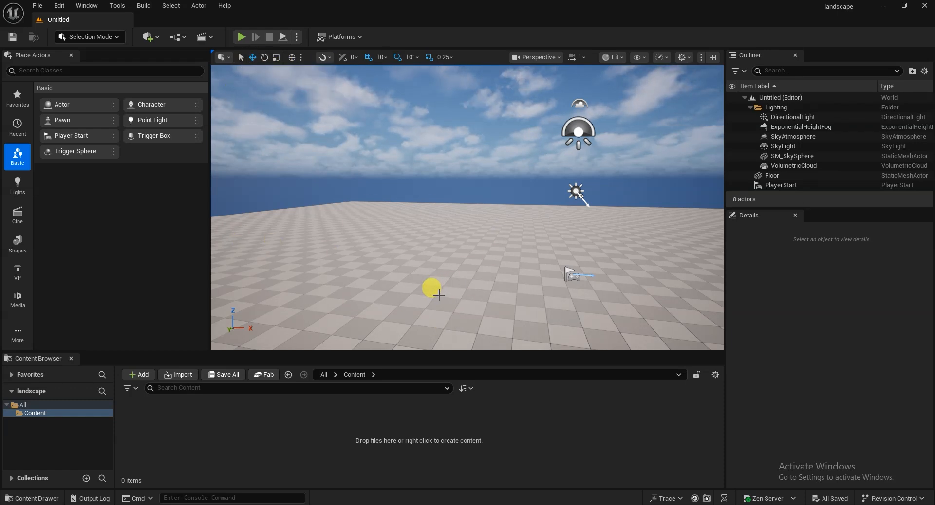
# Make the Content Browser taller, then create a folder named maps inside Content and open it.
pyautogui.moveTo(321, 353); pyautogui.dragTo(323, 333)
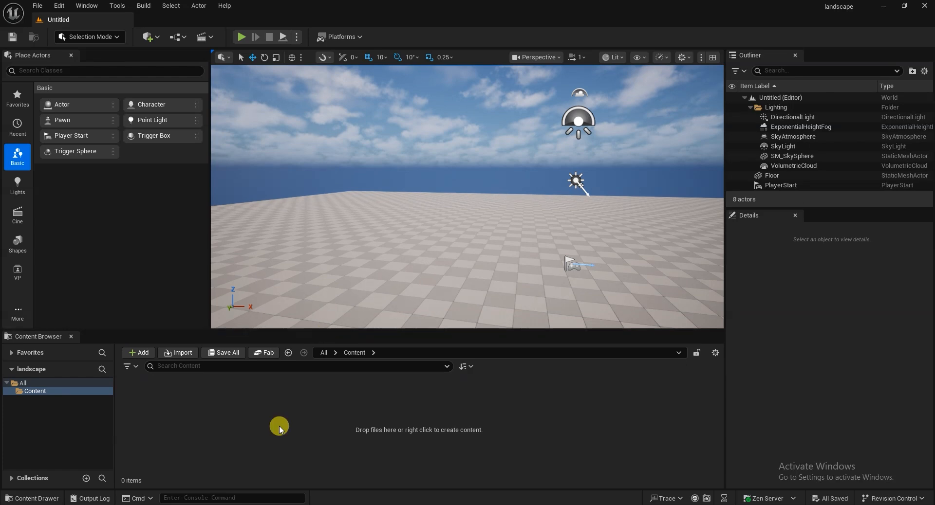
pyautogui.rightClick(203, 416)
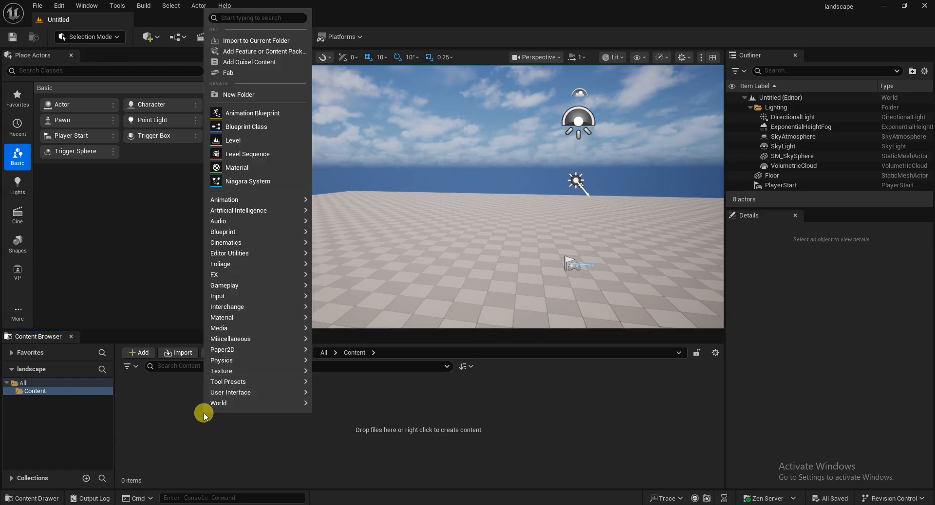
pyautogui.click(238, 95)
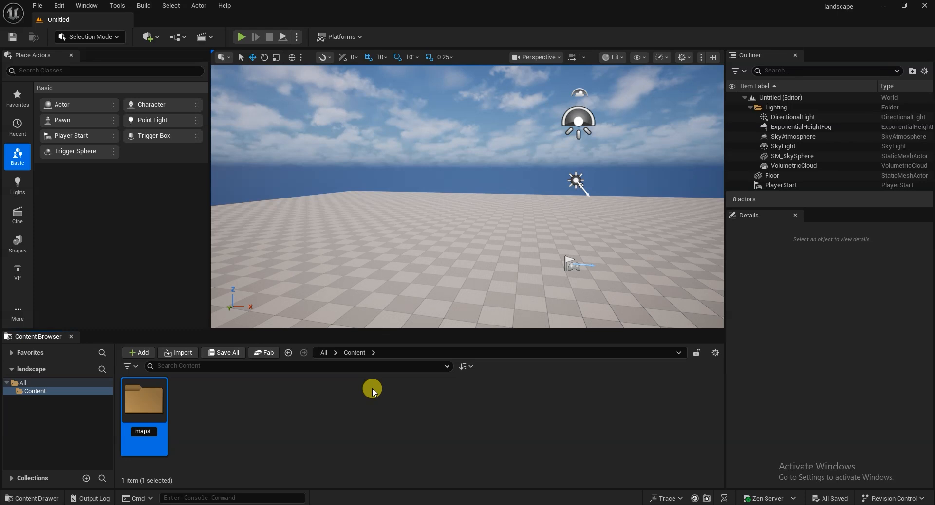
pyautogui.doubleClick(151, 409)
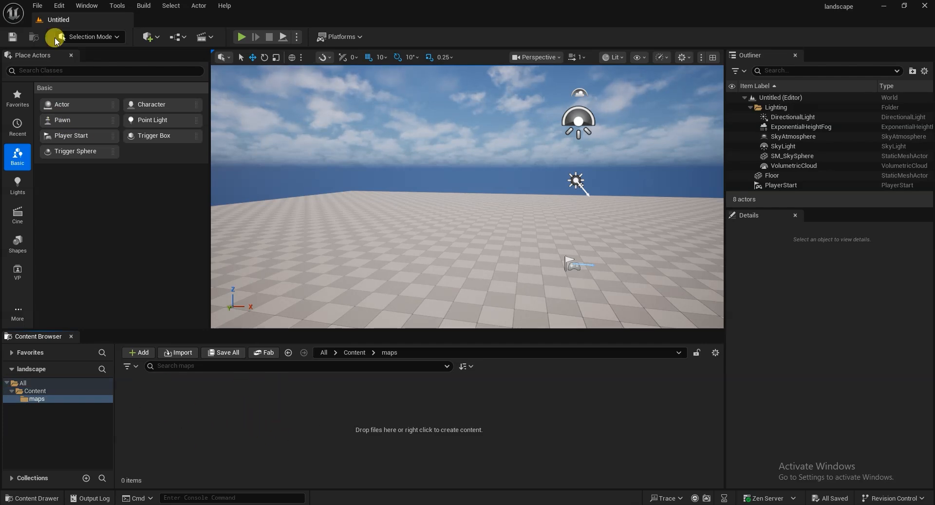
# Save the current level in the maps folder under the name Landscape.
pyautogui.click(38, 6)
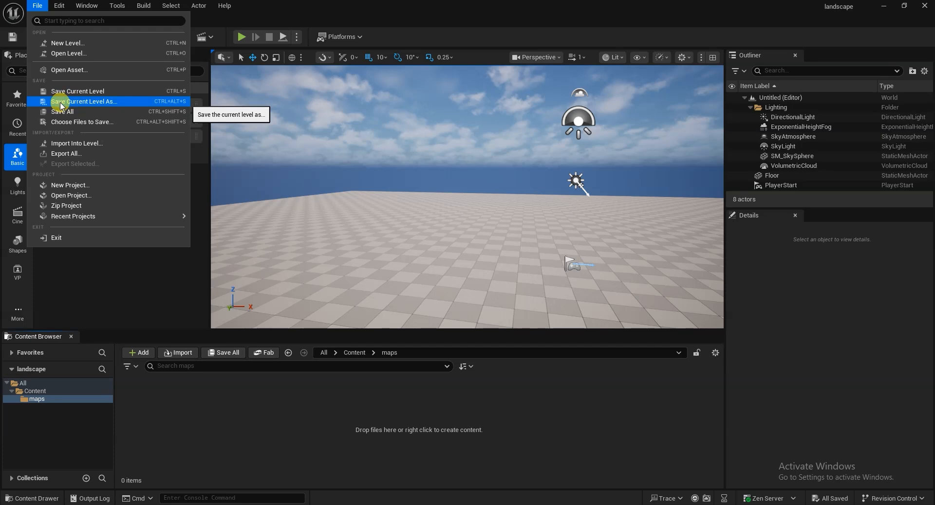
pyautogui.click(107, 102)
pyautogui.doubleClick(358, 168)
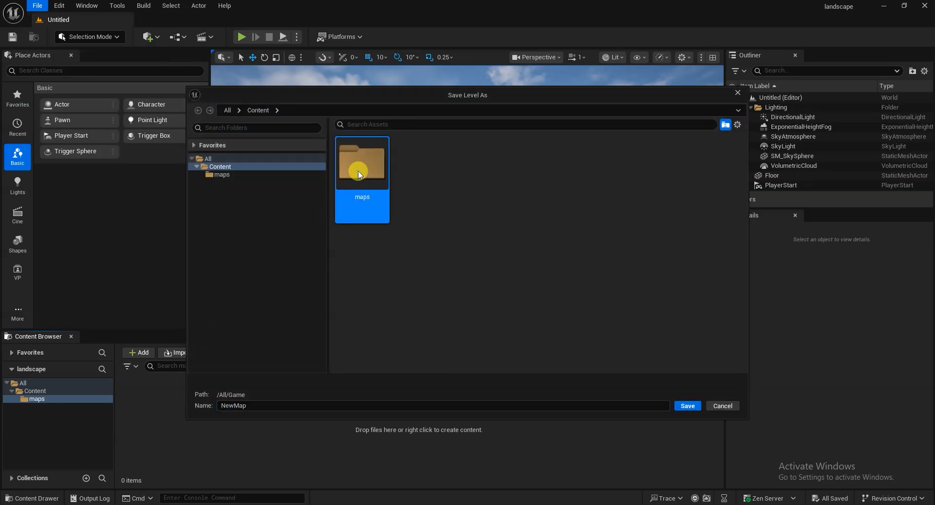
pyautogui.click(247, 408)
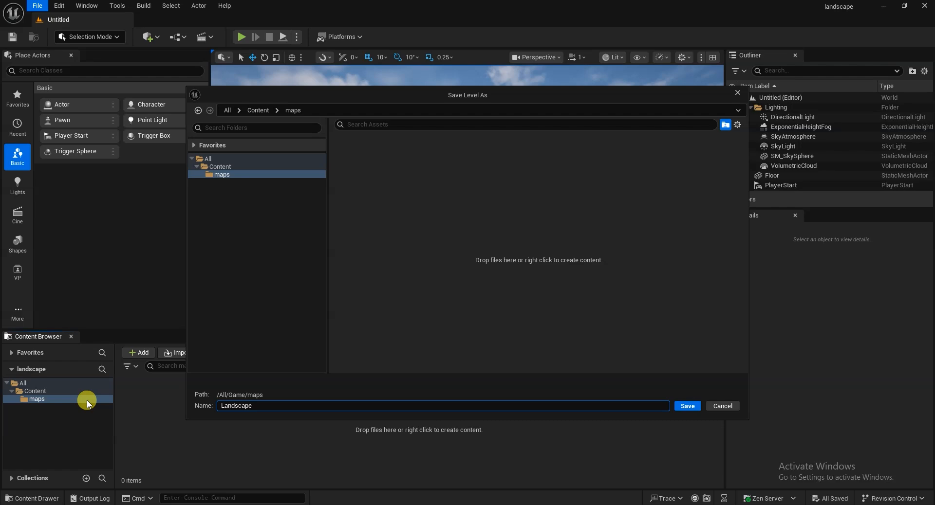
pyautogui.write('Landscape')
pyautogui.click(687, 406)
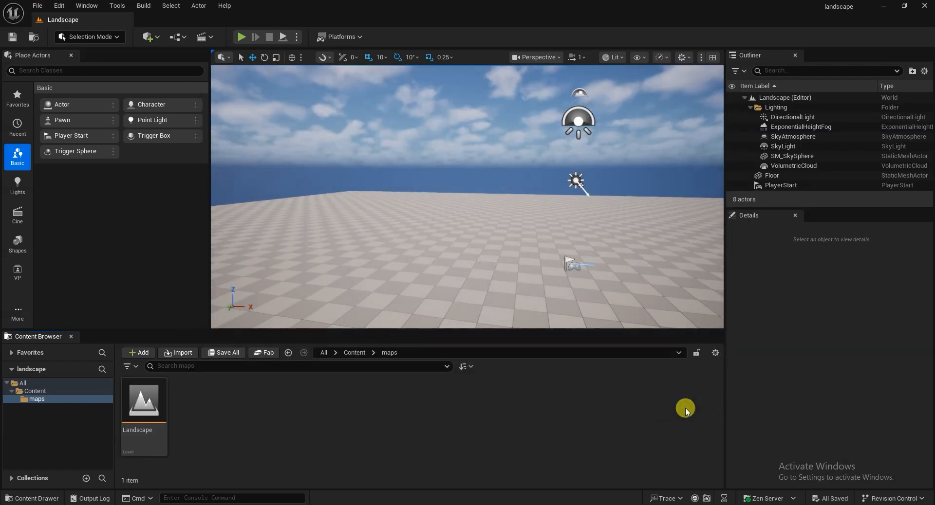
# Make the Outliner taller by shrinking the Details area beneath it.
pyautogui.moveTo(438, 272); pyautogui.dragTo(445, 276)
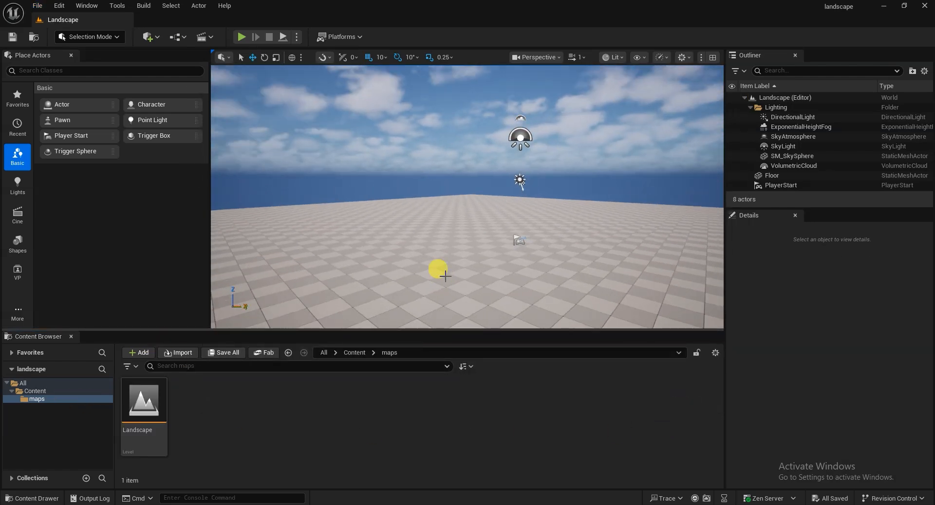
pyautogui.moveTo(628, 267); pyautogui.dragTo(651, 287)
pyautogui.keyDown('alt'); pyautogui.moveTo(542, 281); pyautogui.dragTo(543, 280); pyautogui.keyUp('alt')
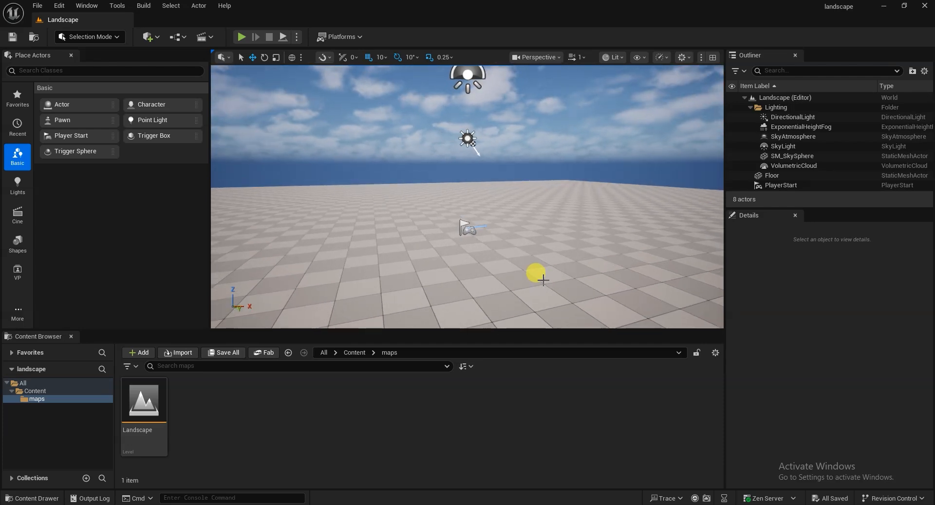
pyautogui.keyDown('alt'); pyautogui.moveTo(566, 275); pyautogui.dragTo(560, 272); pyautogui.keyUp('alt')
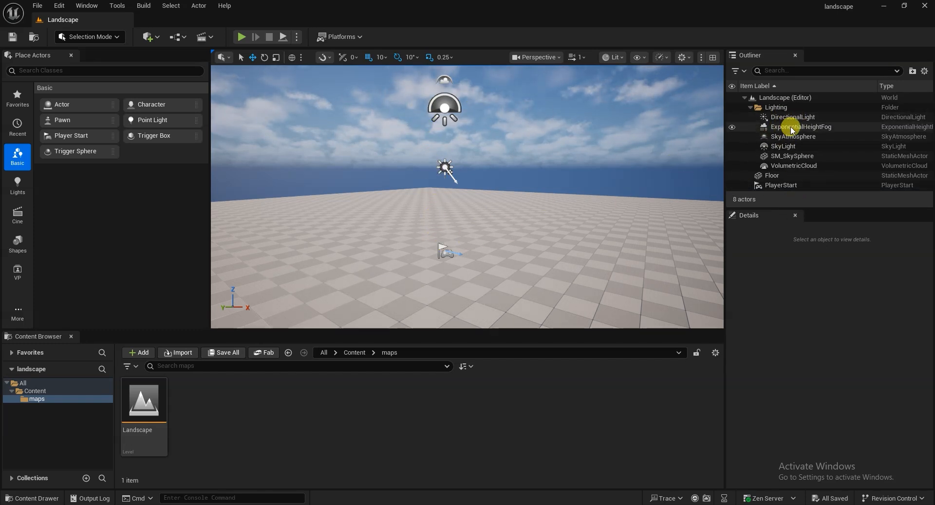
pyautogui.moveTo(802, 207); pyautogui.dragTo(810, 253)
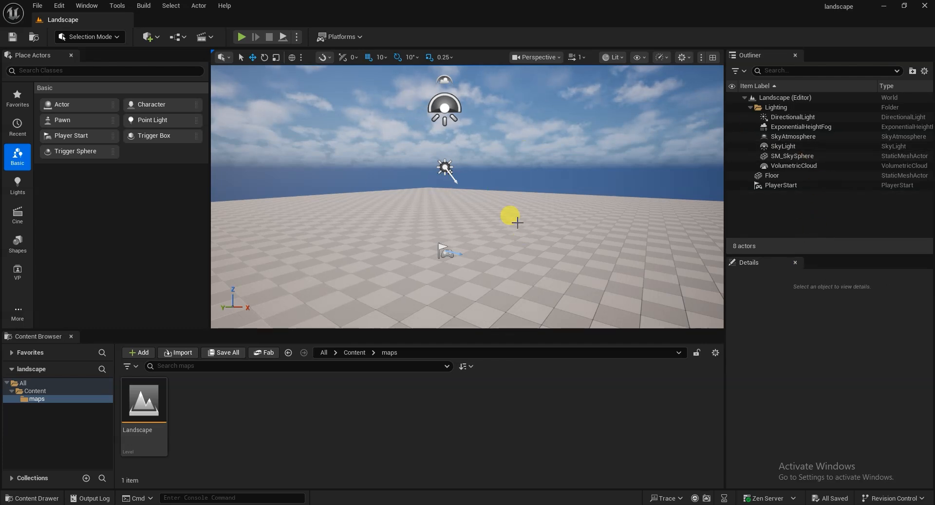
# Toggle the viewport's game view several times, leaving the light and player start icons hidden.
pyautogui.keyDown('alt'); pyautogui.moveTo(540, 273); pyautogui.dragTo(557, 273); pyautogui.keyUp('alt')
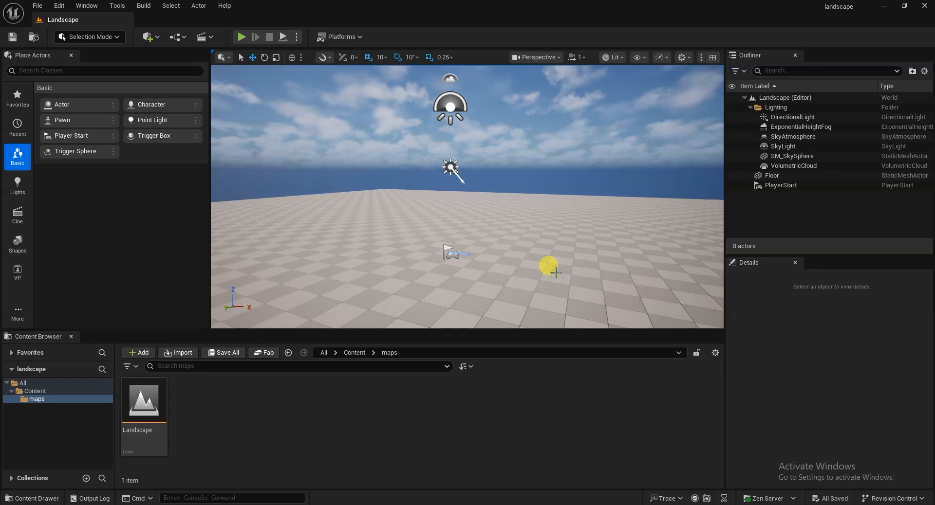
pyautogui.press('g')
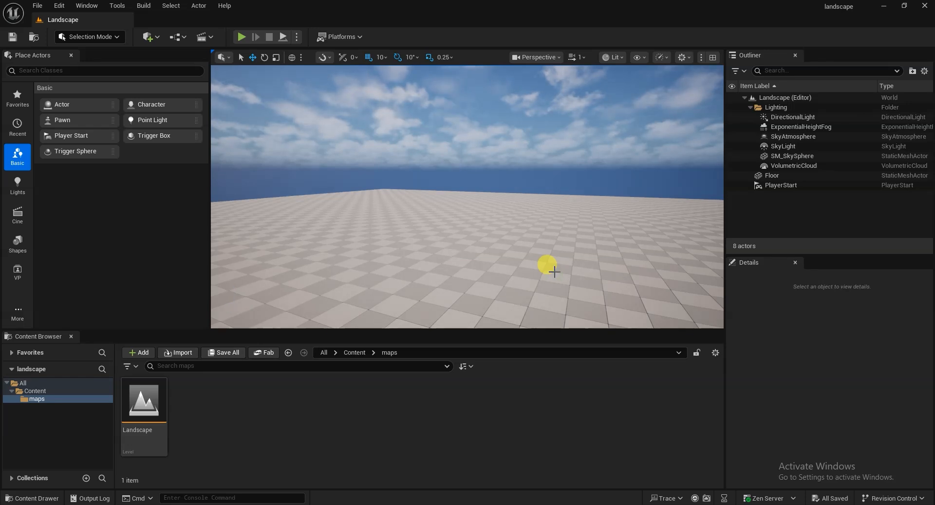
pyautogui.press('g')
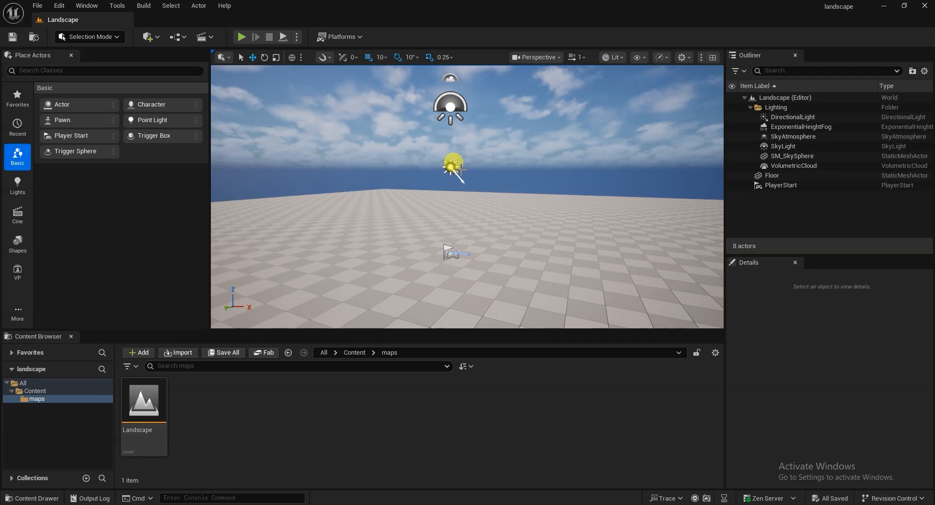
pyautogui.press('g')
pyautogui.press('g')
pyautogui.press('g')
pyautogui.moveTo(479, 218); pyautogui.dragTo(390, 229, button='right')
pyautogui.moveTo(525, 242); pyautogui.dragTo(433, 246, button='right')
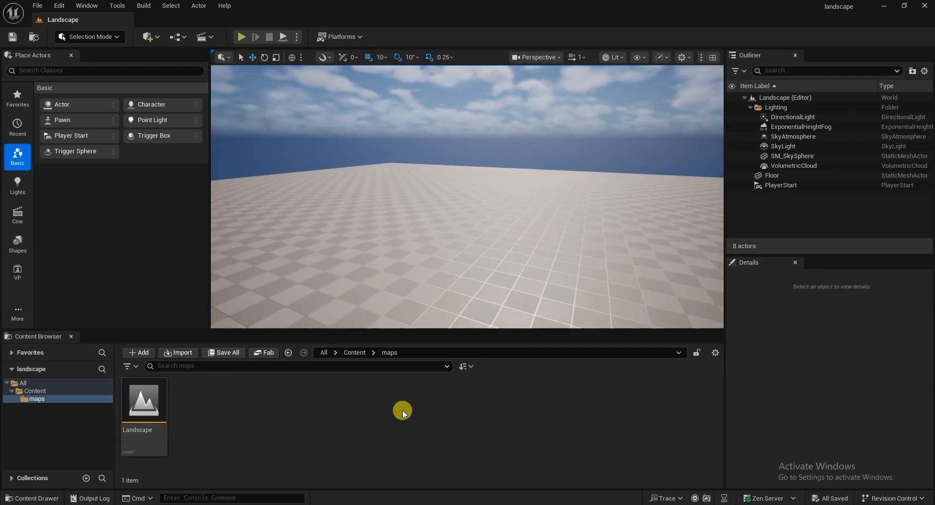
# Return to the Content folder and delete the Floor actor from the level.
pyautogui.click(354, 358)
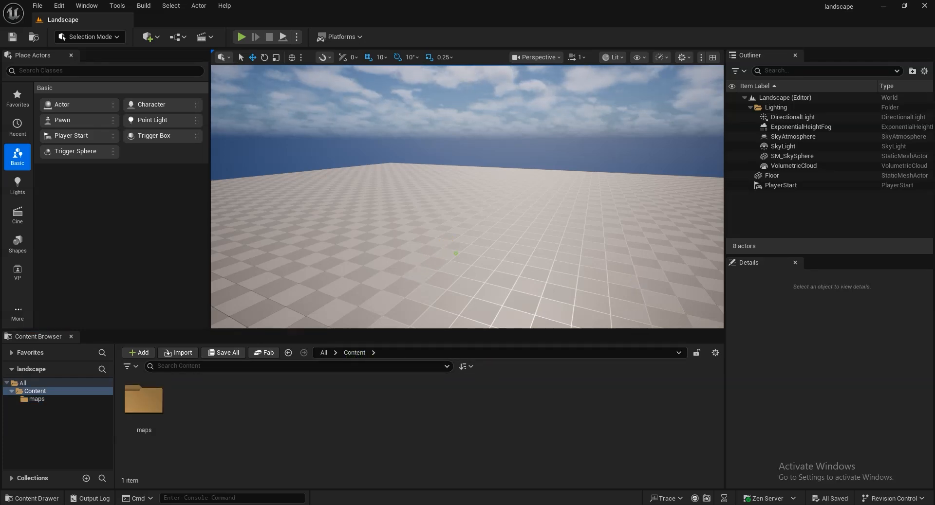
pyautogui.click(401, 175)
pyautogui.moveTo(530, 291); pyautogui.dragTo(628, 290, button='right')
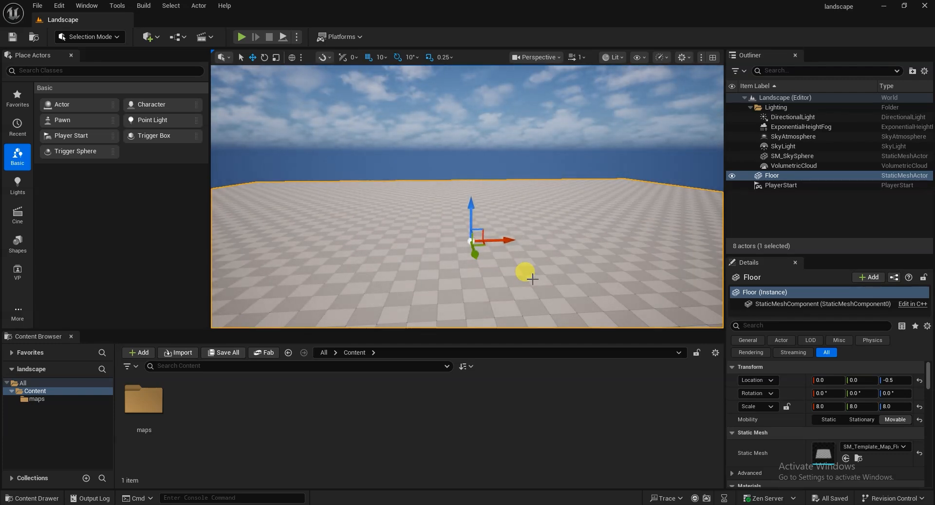
pyautogui.press('Delete')
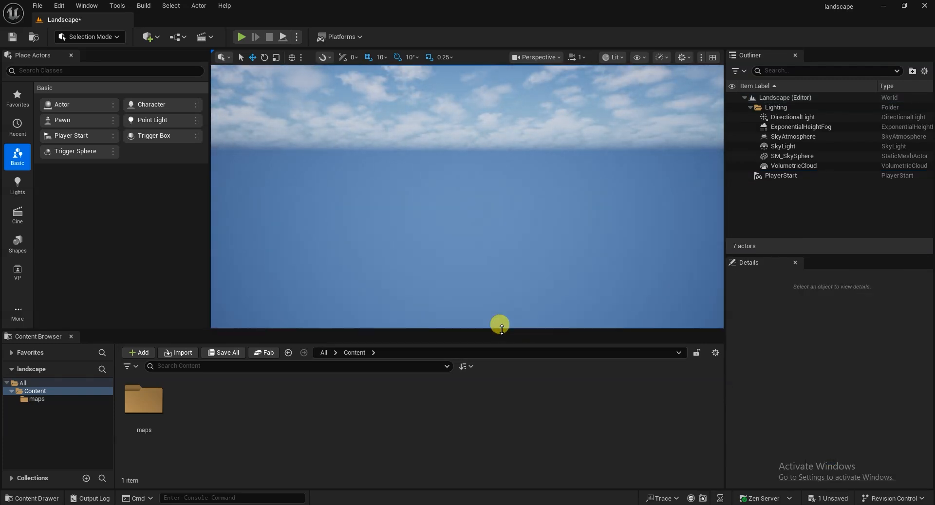
# Switch the editor to Landscape mode and adjust the layout for a taller viewport and a wider Landscape panel.
pyautogui.moveTo(501, 330); pyautogui.dragTo(501, 350)
pyautogui.moveTo(503, 324); pyautogui.dragTo(565, 319, button='right')
pyautogui.click(92, 37)
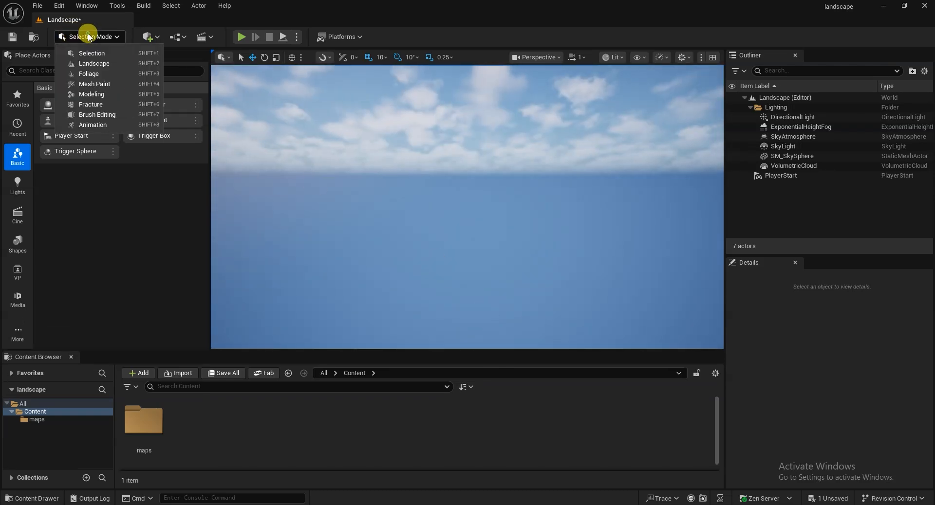
pyautogui.click(103, 65)
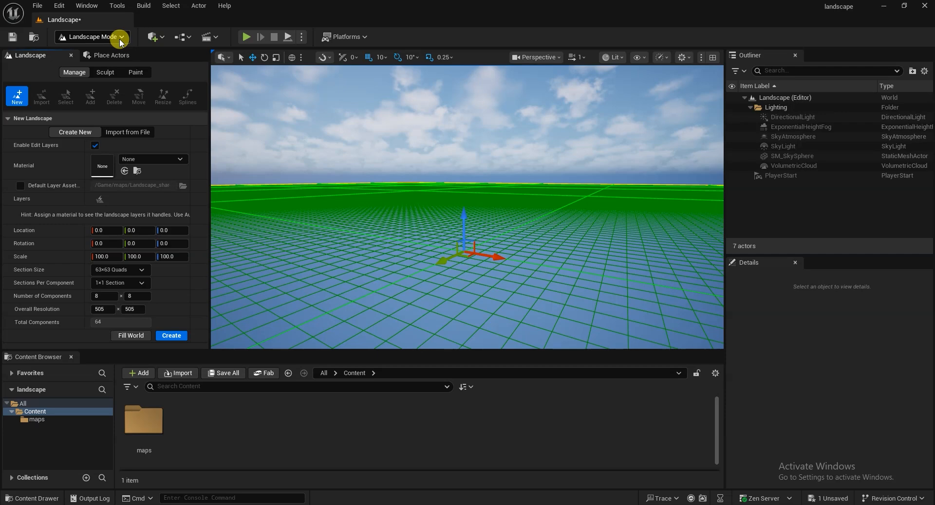
pyautogui.moveTo(210, 179); pyautogui.dragTo(229, 176)
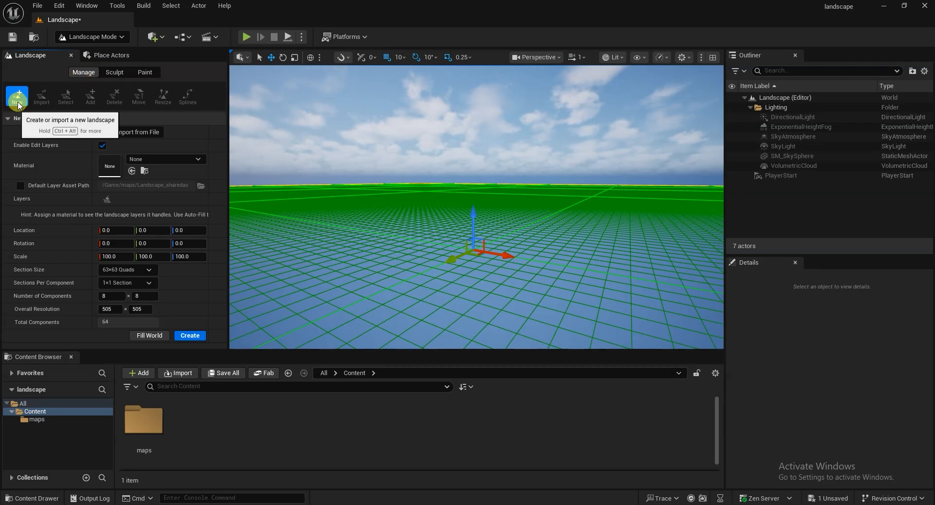
# Examine the Sculpt and Paint tool sets, the new landscape's edit layers and material options, and its preview grid.
pyautogui.click(115, 74)
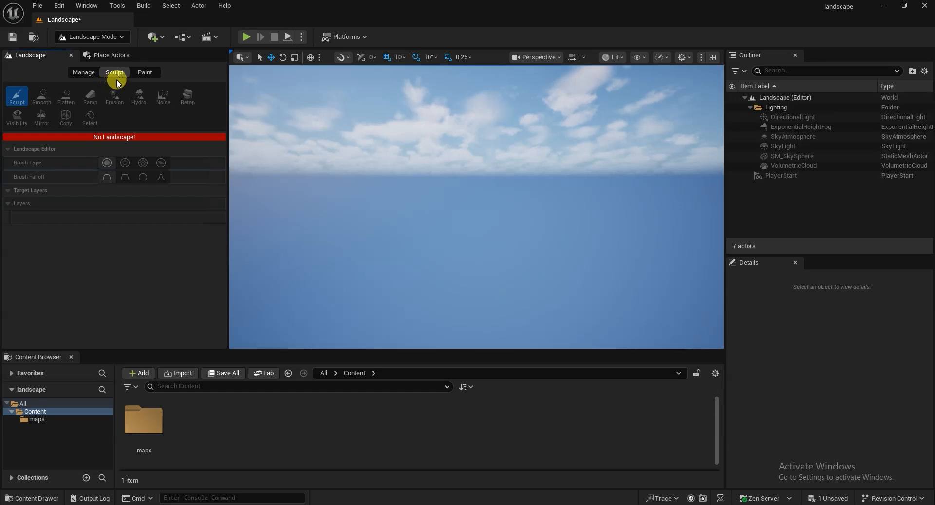
pyautogui.click(146, 74)
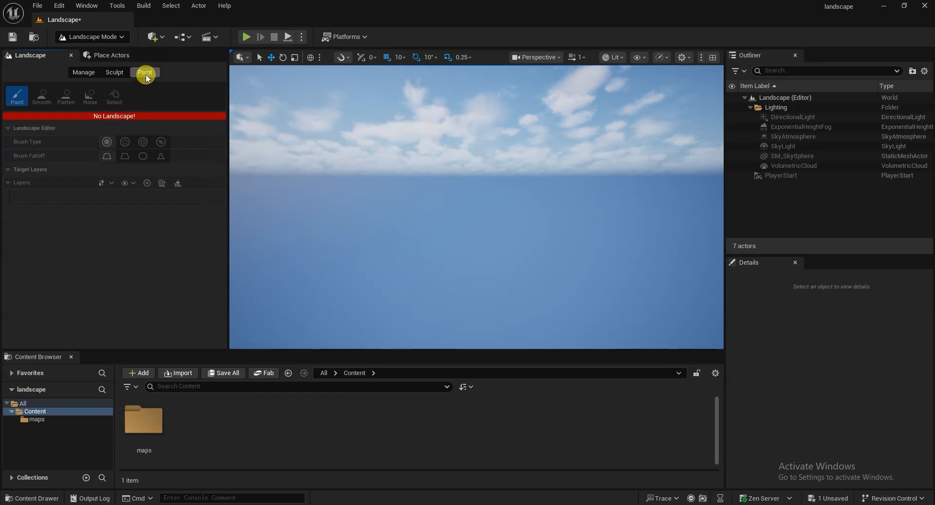
pyautogui.click(82, 77)
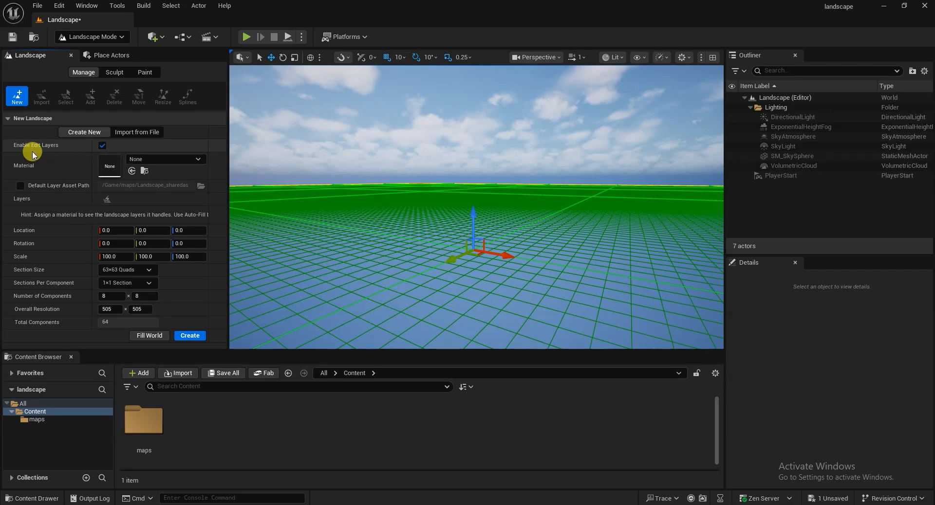
pyautogui.click(107, 151)
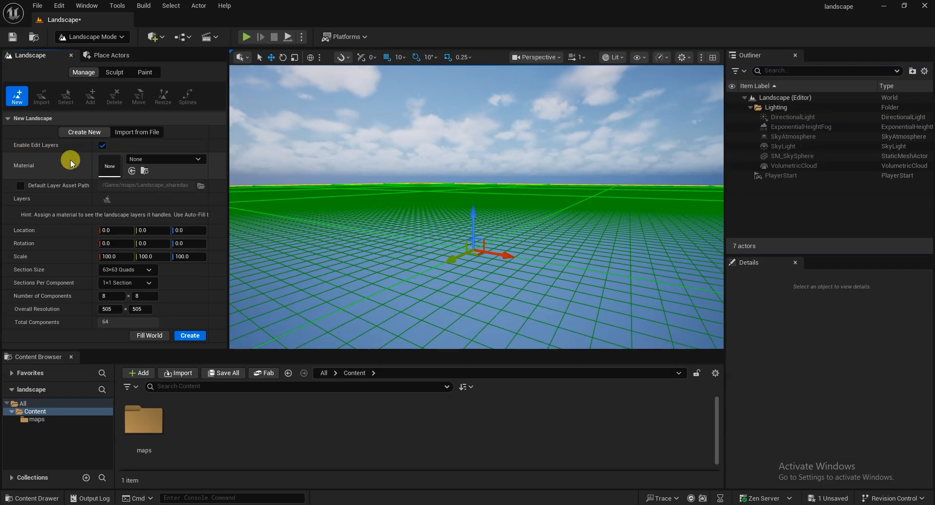
pyautogui.click(153, 160)
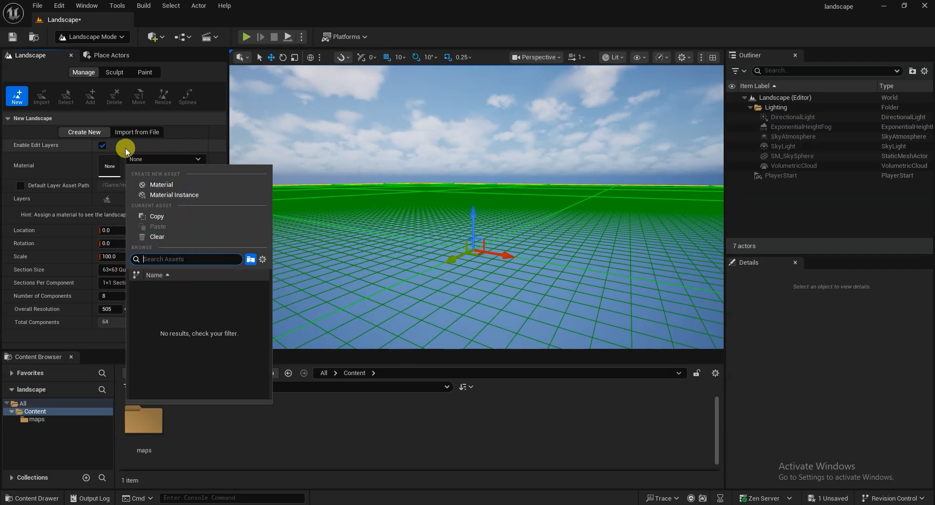
pyautogui.click(42, 147)
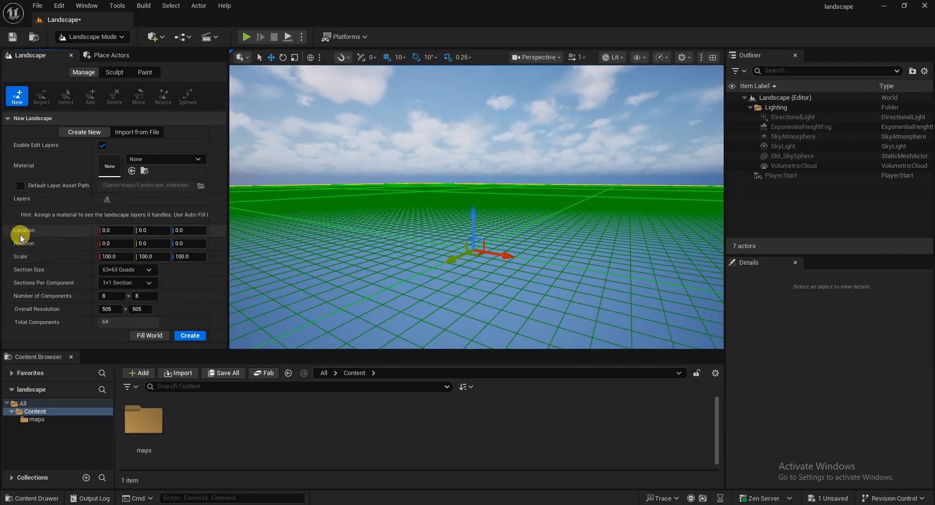
pyautogui.keyDown('alt'); pyautogui.moveTo(575, 293); pyautogui.dragTo(551, 258); pyautogui.keyUp('alt')
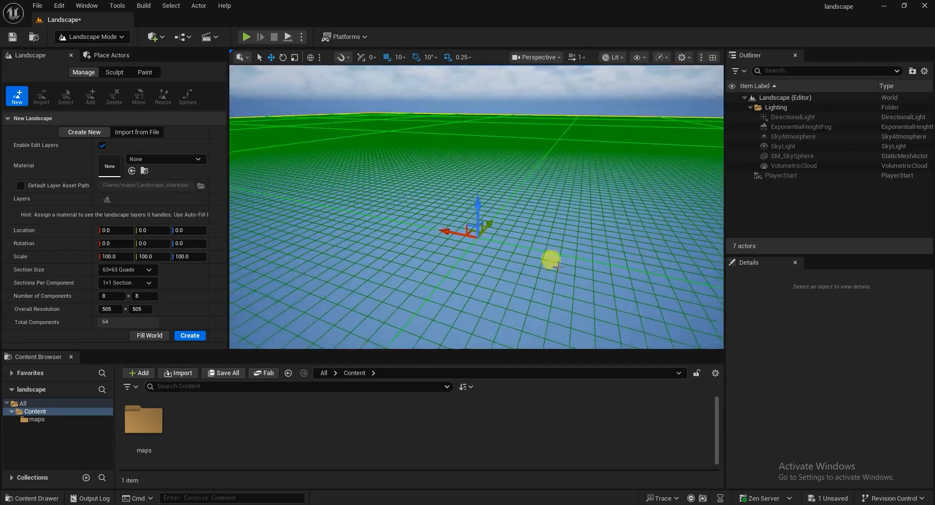
# Try section sizes of 15×15 and 255×255 quads for the new landscape, comparing the preview grid at each.
pyautogui.click(115, 274)
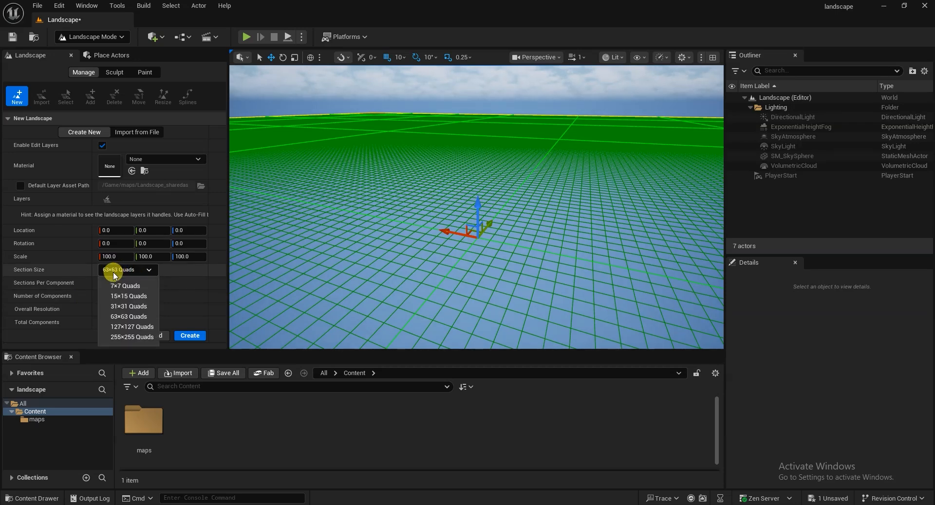
pyautogui.click(124, 298)
pyautogui.keyDown('alt'); pyautogui.moveTo(504, 282); pyautogui.dragTo(711, 281); pyautogui.keyUp('alt')
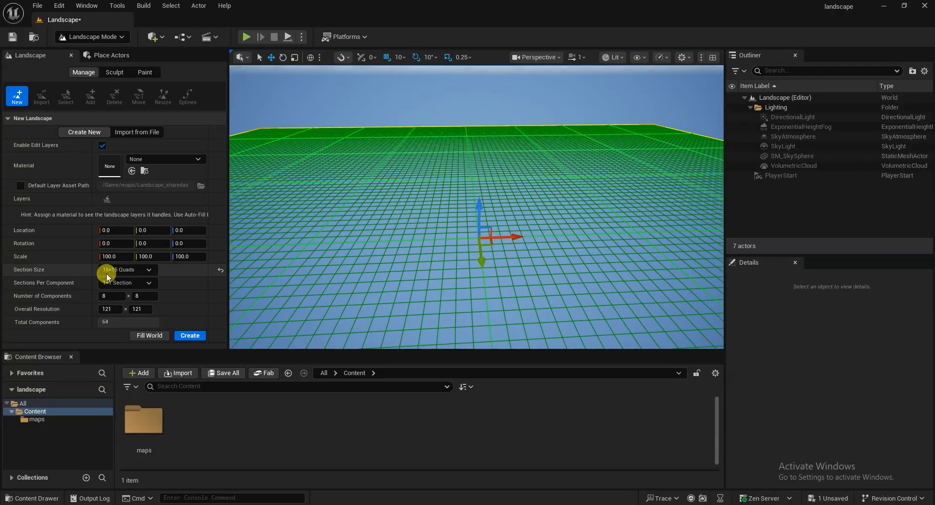
pyautogui.click(127, 270)
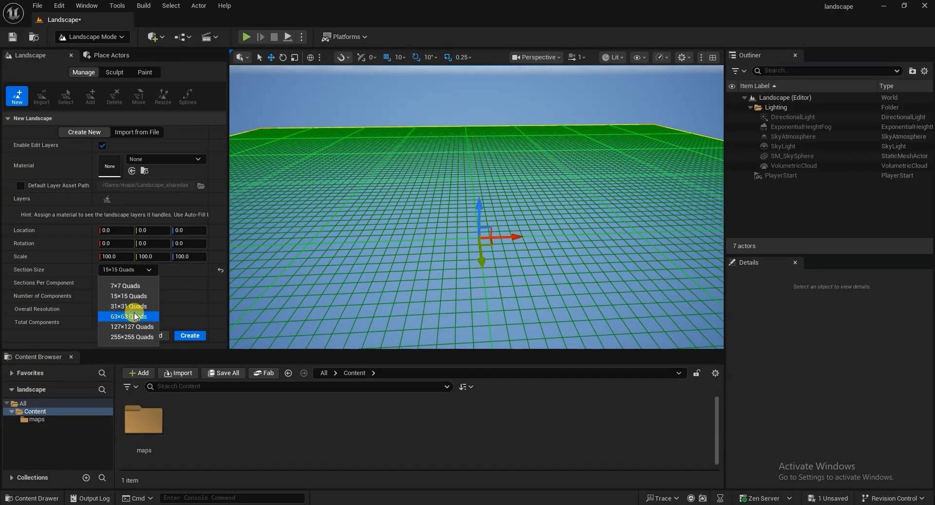
pyautogui.click(127, 339)
pyautogui.keyDown('alt'); pyautogui.moveTo(543, 235); pyautogui.dragTo(380, 229); pyautogui.keyUp('alt')
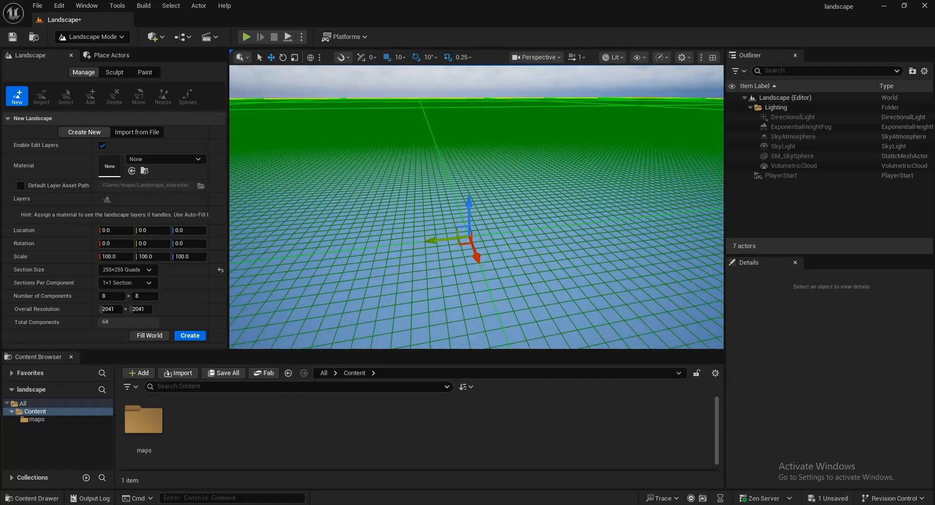
# Set the new landscape's section size to 15×15 quads.
pyautogui.click(122, 269)
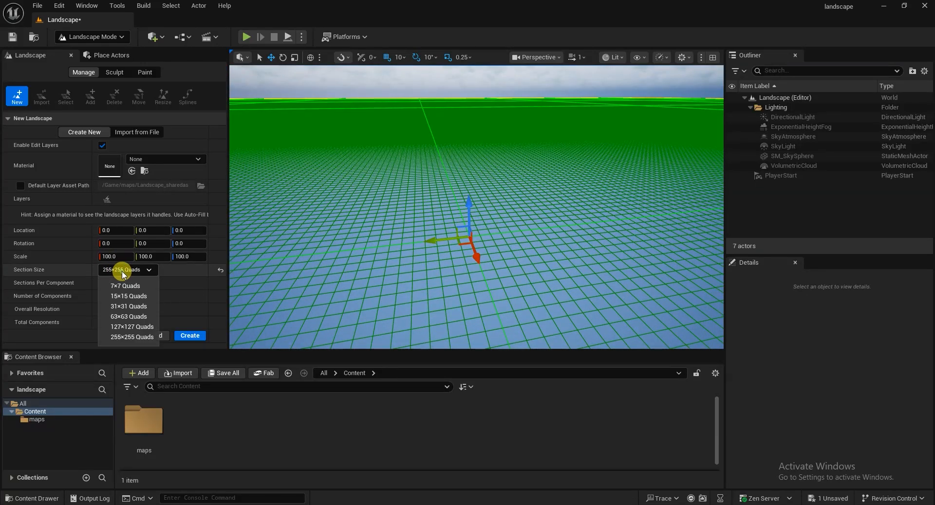
pyautogui.click(131, 297)
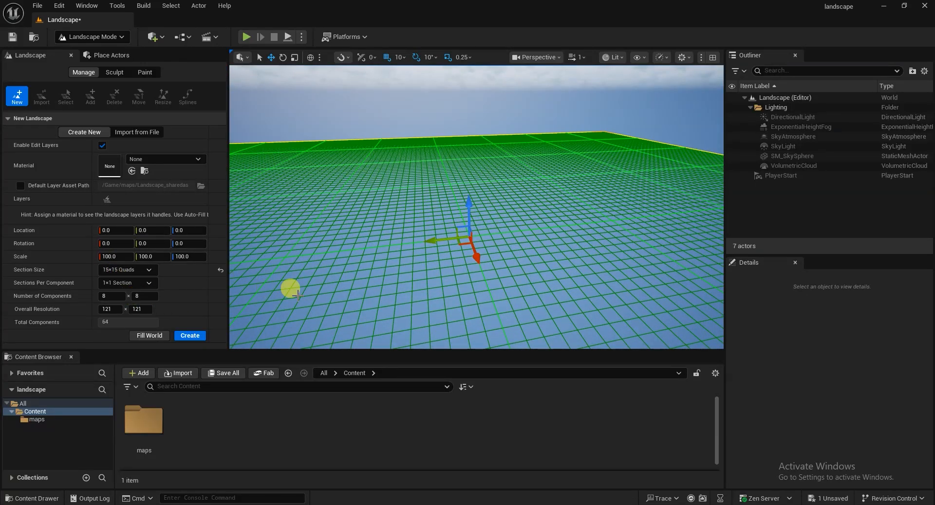
pyautogui.moveTo(384, 280); pyautogui.dragTo(415, 301)
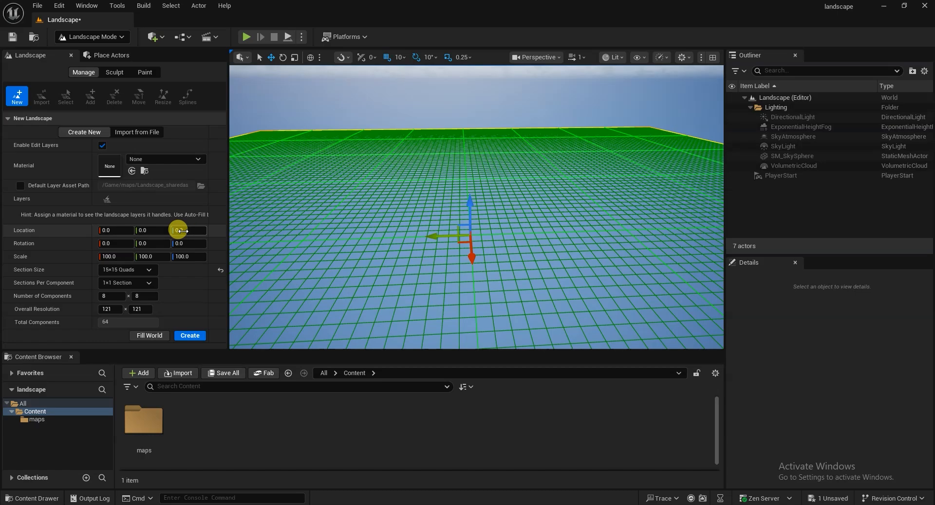
pyautogui.keyDown('alt'); pyautogui.moveTo(621, 291); pyautogui.dragTo(230, 278); pyautogui.keyUp('alt')
# Try offsetting the new landscape's location on the X, Y and Z axes, and reset it to the default.
pyautogui.moveTo(180, 230)
pyautogui.mouseDown()
pyautogui.moveTo(228, 231)
pyautogui.moveTo(181, 230)
pyautogui.mouseUp()
pyautogui.click(221, 231)
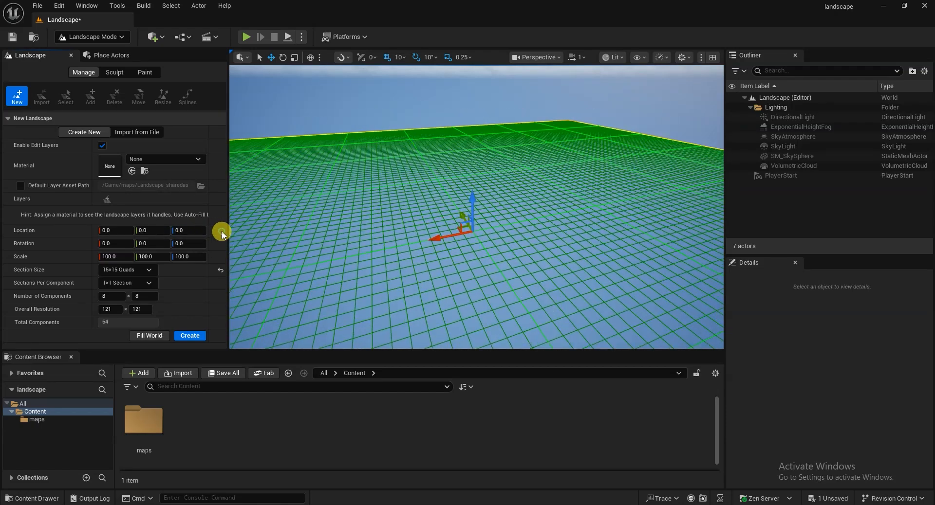
pyautogui.moveTo(137, 230)
pyautogui.mouseDown()
pyautogui.moveTo(190, 234)
pyautogui.moveTo(110, 231)
pyautogui.moveTo(119, 231)
pyautogui.mouseUp()
pyautogui.moveTo(177, 230); pyautogui.dragTo(189, 230)
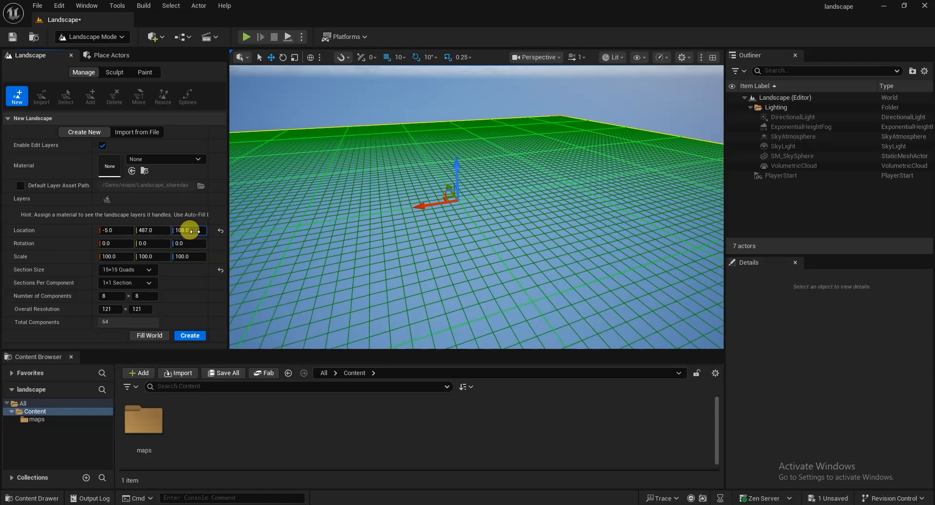
pyautogui.click(220, 233)
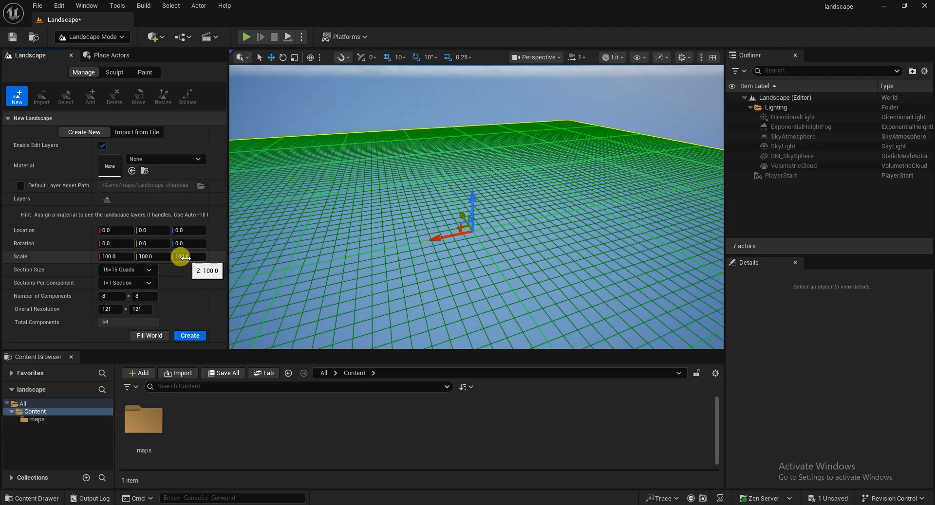
# Create the landscape from the current settings.
pyautogui.click(190, 337)
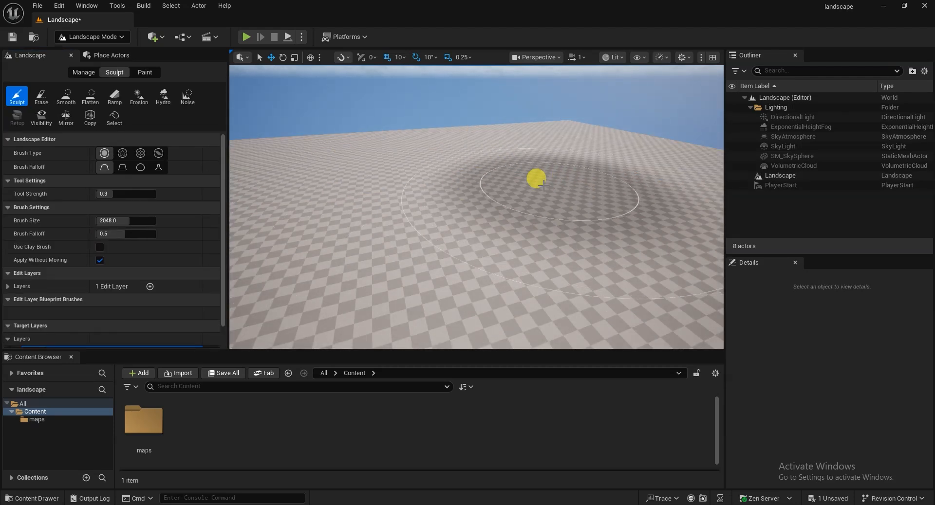
pyautogui.moveTo(572, 211)
pyautogui.mouseDown(button='right')
pyautogui.moveTo(540, 228)
pyautogui.moveTo(491, 194)
pyautogui.moveTo(570, 232)
pyautogui.mouseUp(button='right')
pyautogui.press('w')
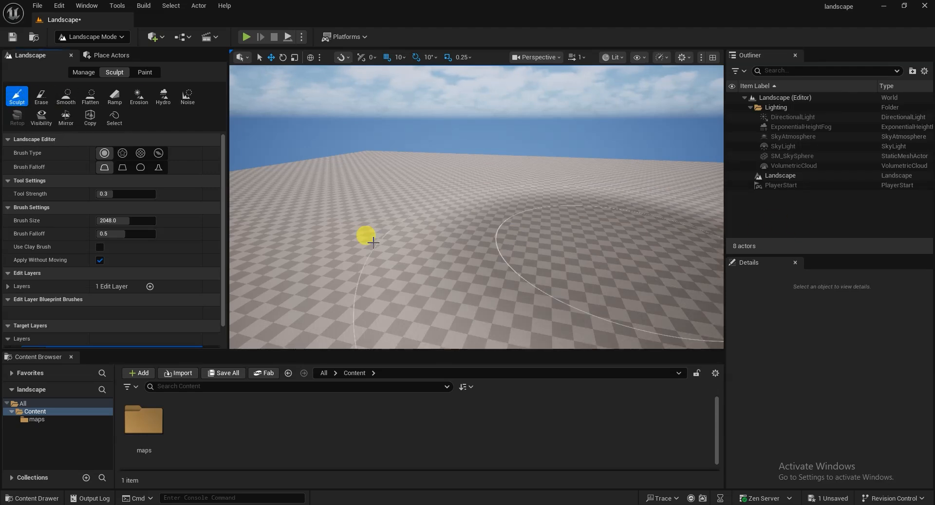
pyautogui.moveTo(453, 189)
pyautogui.mouseDown()
pyautogui.moveTo(433, 183)
pyautogui.moveTo(506, 198)
pyautogui.moveTo(438, 185)
pyautogui.mouseUp()
pyautogui.moveTo(438, 186); pyautogui.dragTo(390, 188, button='right')
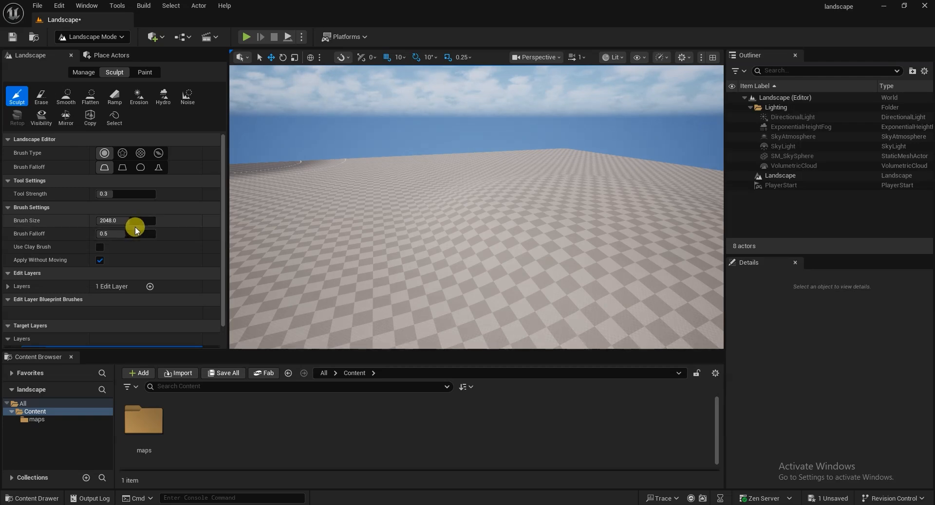
# Try Sculpt brush sizes of 100 and 1500, and settle on 1000.
pyautogui.click(119, 220)
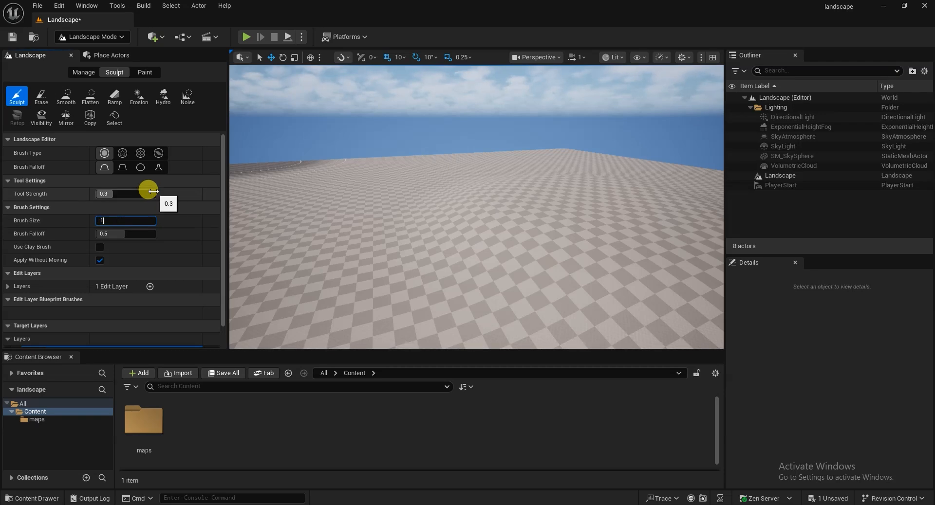
pyautogui.write('100')
pyautogui.press('Return')
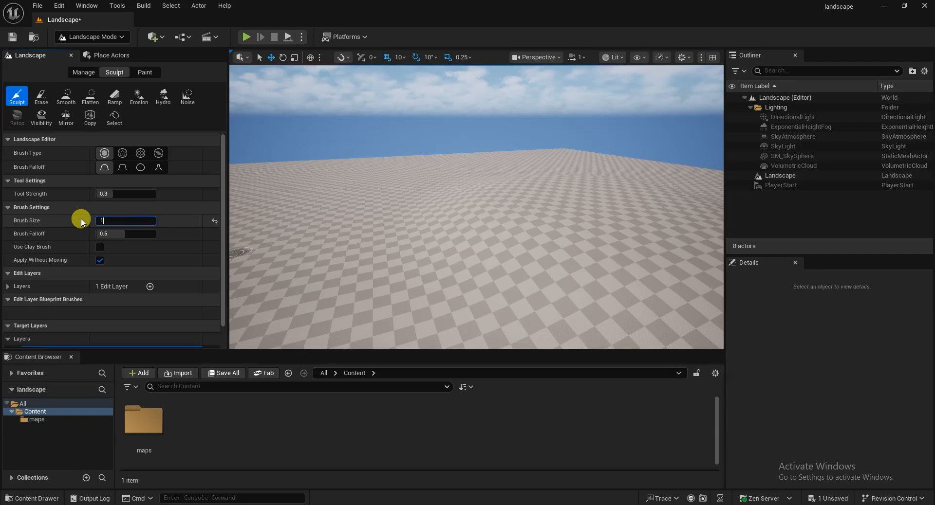
pyautogui.write('1500')
pyautogui.press('Return')
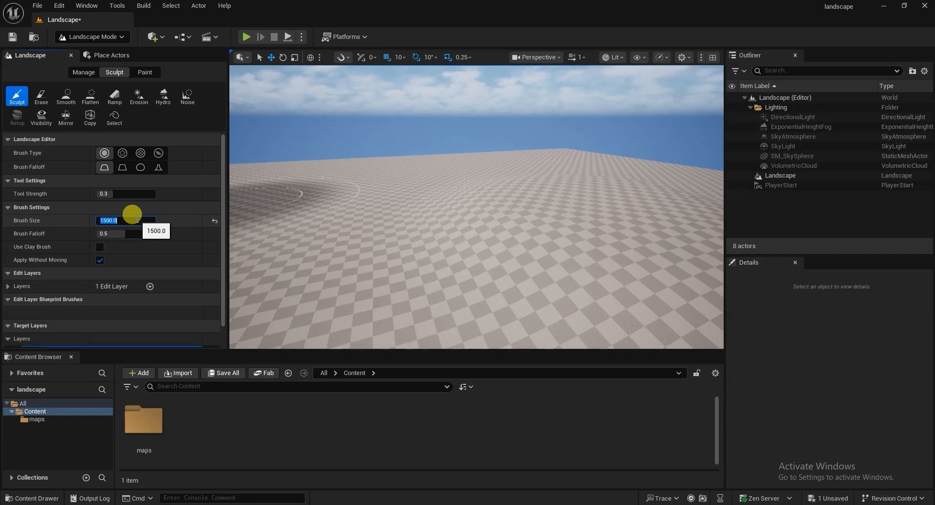
pyautogui.write('1000')
pyautogui.press('Return')
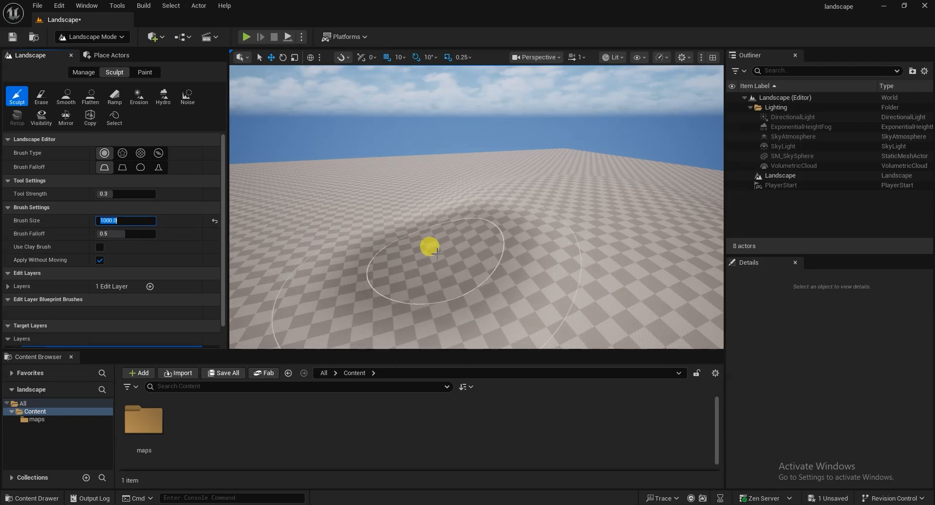
# Raise a chain of connected hills across the flat landscape with the Sculpt tool.
pyautogui.moveTo(440, 252)
pyautogui.mouseDown()
pyautogui.moveTo(497, 218)
pyautogui.moveTo(400, 219)
pyautogui.mouseUp()
pyautogui.moveTo(366, 221); pyautogui.dragTo(323, 194)
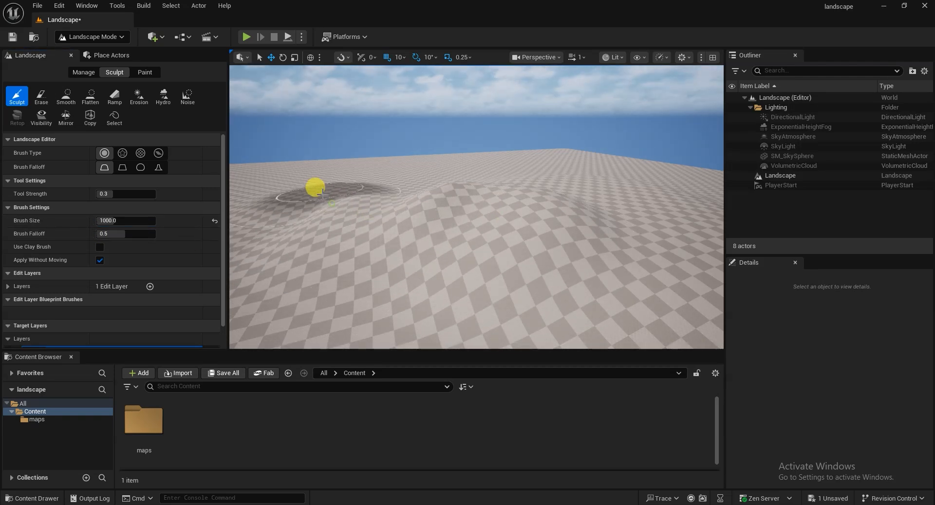
pyautogui.moveTo(502, 174)
pyautogui.mouseDown()
pyautogui.moveTo(595, 179)
pyautogui.moveTo(365, 173)
pyautogui.moveTo(558, 189)
pyautogui.moveTo(521, 237)
pyautogui.mouseUp()
pyautogui.moveTo(521, 237); pyautogui.dragTo(490, 263, button='right')
pyautogui.moveTo(301, 190); pyautogui.dragTo(441, 235)
pyautogui.moveTo(440, 235); pyautogui.dragTo(448, 236, button='right')
pyautogui.moveTo(449, 236)
pyautogui.mouseDown()
pyautogui.moveTo(601, 230)
pyautogui.moveTo(557, 224)
pyautogui.mouseUp()
pyautogui.moveTo(557, 224)
pyautogui.mouseDown(button='right')
pyautogui.moveTo(569, 258)
pyautogui.moveTo(564, 225)
pyautogui.mouseUp(button='right')
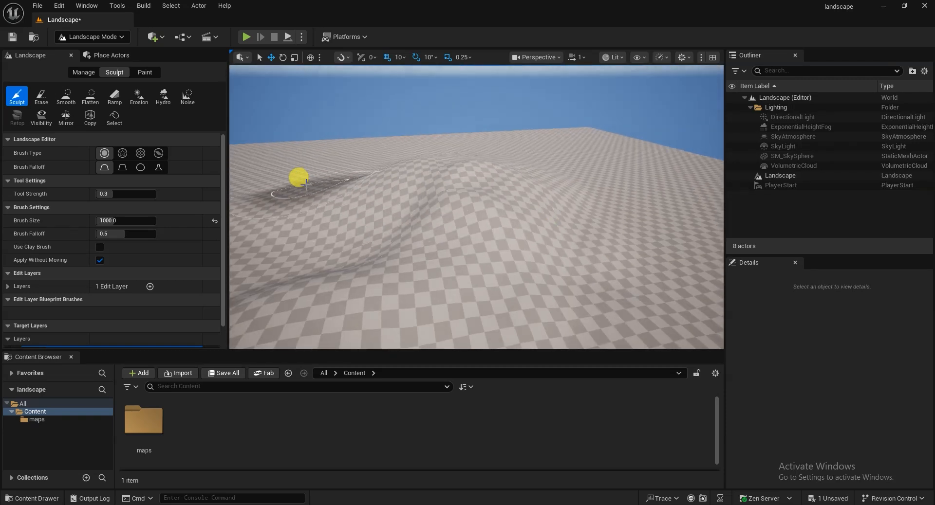
pyautogui.moveTo(280, 188)
pyautogui.mouseDown(button='right')
pyautogui.moveTo(386, 193)
pyautogui.moveTo(494, 213)
pyautogui.mouseUp(button='right')
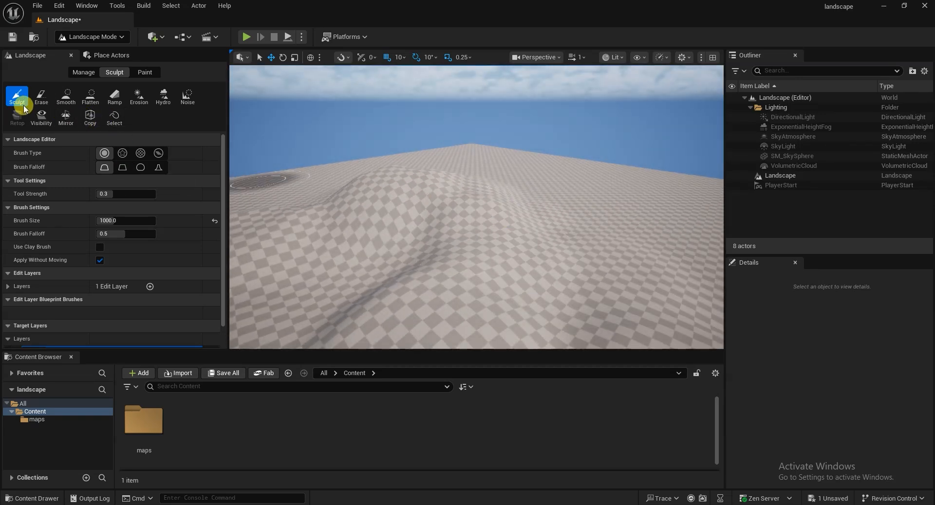
# Lower parts of the sculpted hills with the Erase tool, brushing over the slopes around the ridge.
pyautogui.click(39, 97)
pyautogui.moveTo(492, 182)
pyautogui.mouseDown(button='right')
pyautogui.moveTo(540, 171)
pyautogui.moveTo(565, 189)
pyautogui.mouseUp(button='right')
pyautogui.moveTo(595, 234); pyautogui.dragTo(540, 219, button='right')
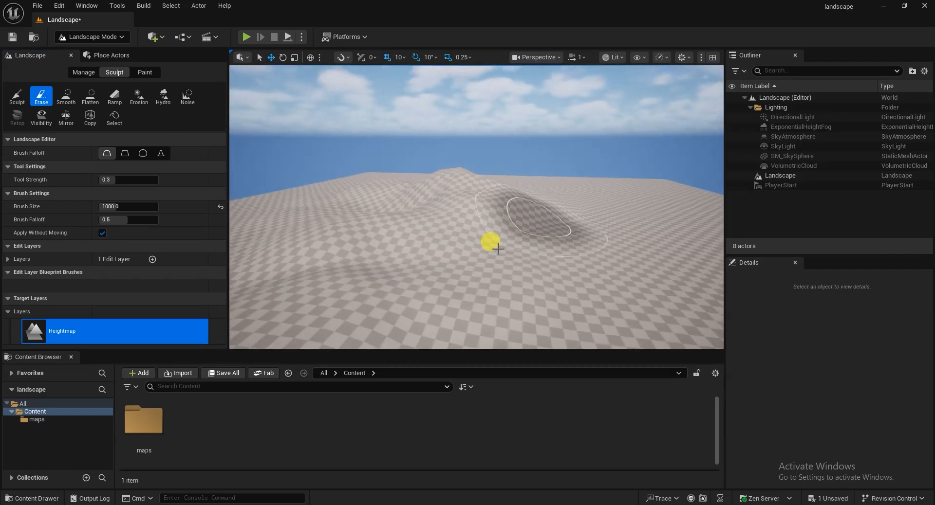
pyautogui.moveTo(316, 315); pyautogui.dragTo(336, 241, button='right')
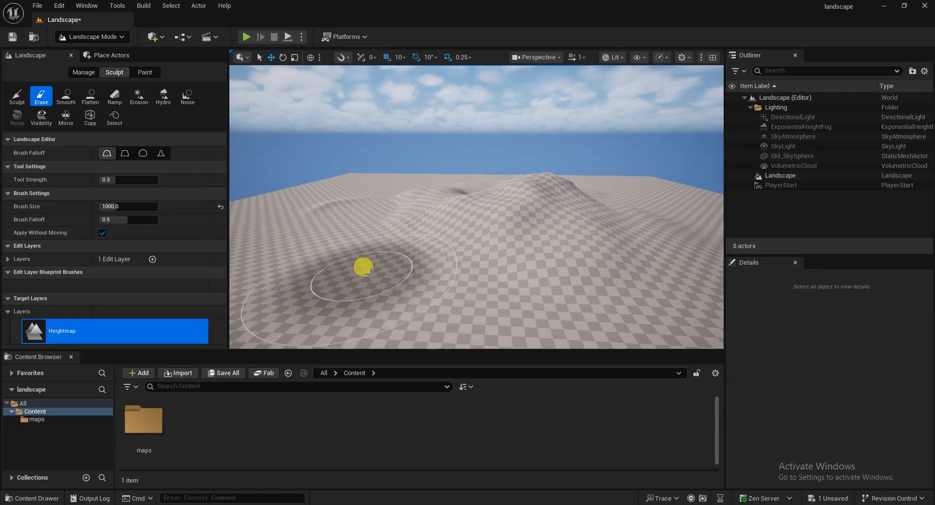
pyautogui.moveTo(411, 292); pyautogui.dragTo(538, 288, button='right')
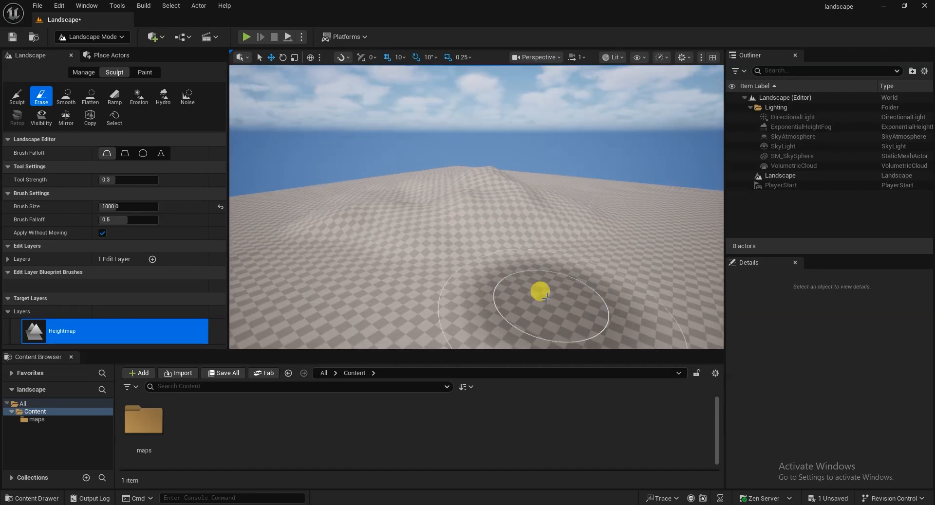
pyautogui.moveTo(655, 255); pyautogui.dragTo(596, 244, button='right')
pyautogui.moveTo(484, 259); pyautogui.dragTo(504, 262, button='right')
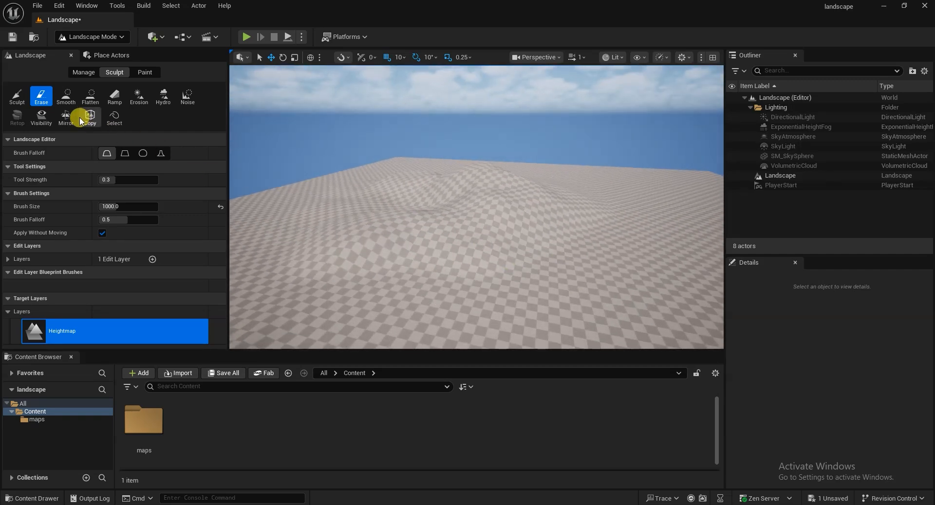
# Smooth the remaining hills with the Smooth tool and build the central ridge up again with the Sculpt tool.
pyautogui.click(69, 104)
pyautogui.moveTo(515, 205)
pyautogui.mouseDown(button='right')
pyautogui.moveTo(523, 292)
pyautogui.moveTo(534, 287)
pyautogui.moveTo(517, 165)
pyautogui.moveTo(489, 157)
pyautogui.mouseUp(button='right')
pyautogui.click(18, 104)
pyautogui.moveTo(488, 171)
pyautogui.mouseDown()
pyautogui.moveTo(447, 201)
pyautogui.moveTo(449, 224)
pyautogui.moveTo(498, 172)
pyautogui.moveTo(506, 176)
pyautogui.mouseUp()
pyautogui.moveTo(590, 227); pyautogui.dragTo(667, 214, button='right')
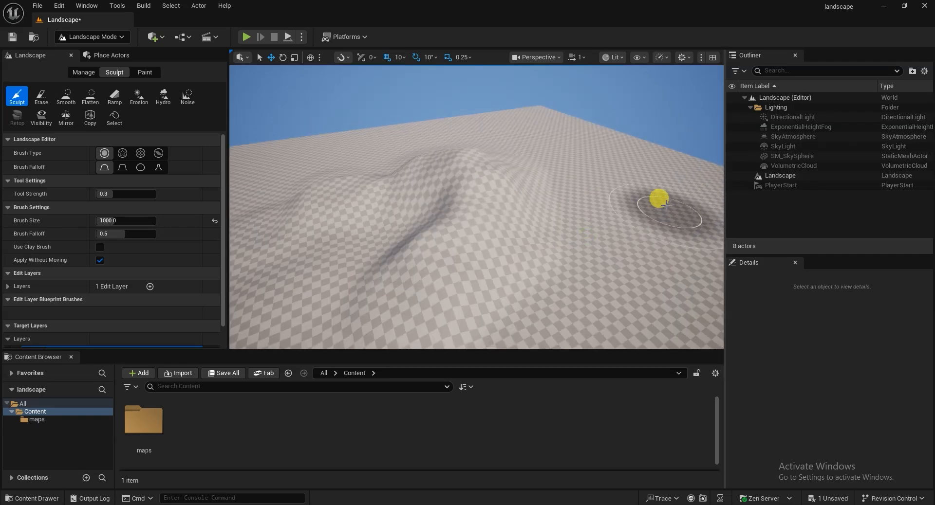
# Brush the Noise tool over the slopes of the hills at a tool strength of 0.3.
pyautogui.click(184, 98)
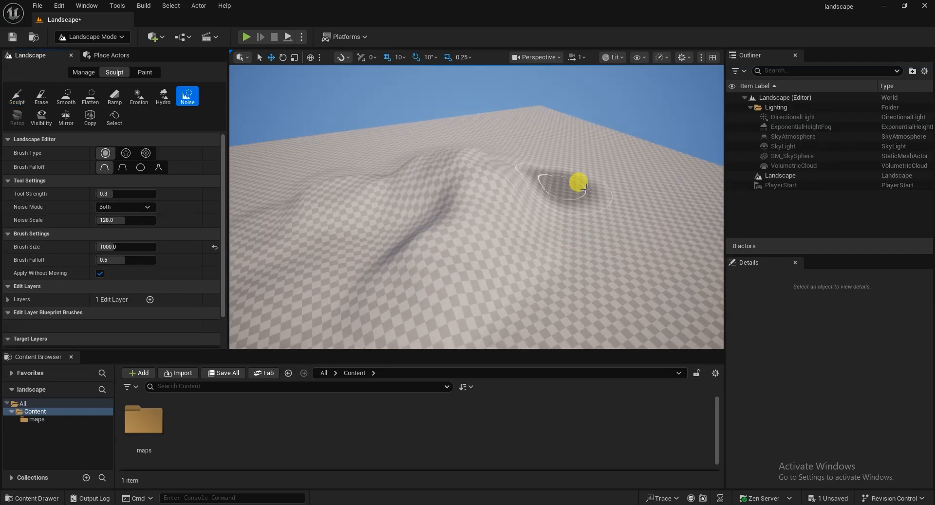
pyautogui.moveTo(552, 184); pyautogui.dragTo(579, 192, button='right')
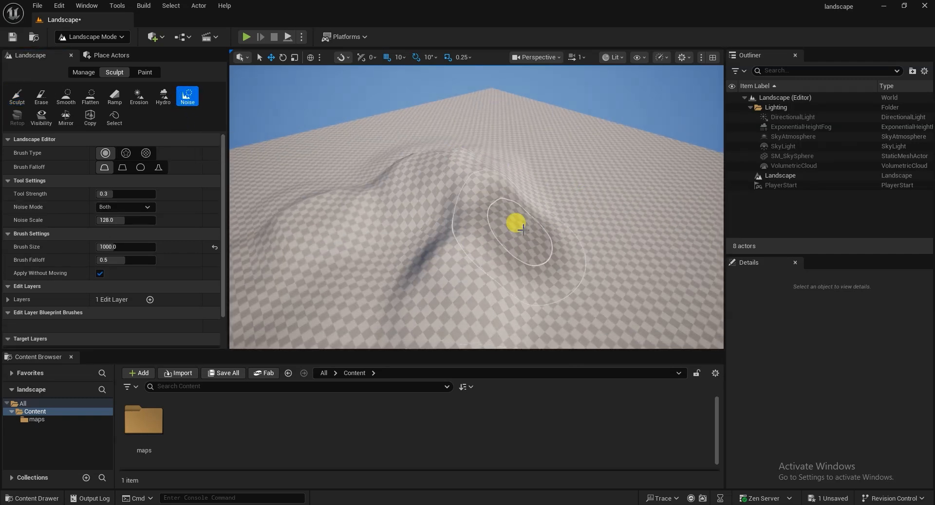
pyautogui.moveTo(323, 234); pyautogui.dragTo(331, 217, button='right')
pyautogui.moveTo(574, 249)
pyautogui.mouseDown(button='right')
pyautogui.moveTo(603, 237)
pyautogui.moveTo(575, 238)
pyautogui.mouseUp(button='right')
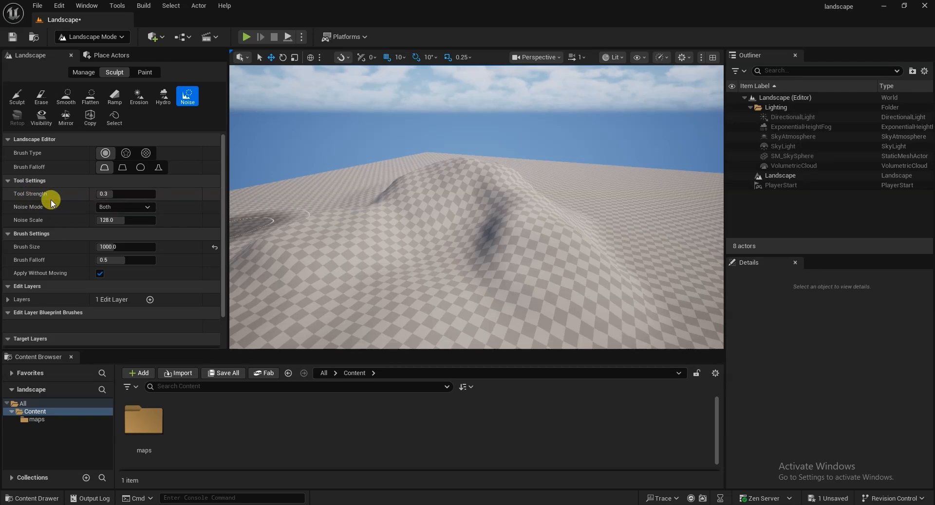
# Try a Noise tool strength of 10, reduce it to 1.0, and roughen the hills and the ground beside them.
pyautogui.click(105, 195)
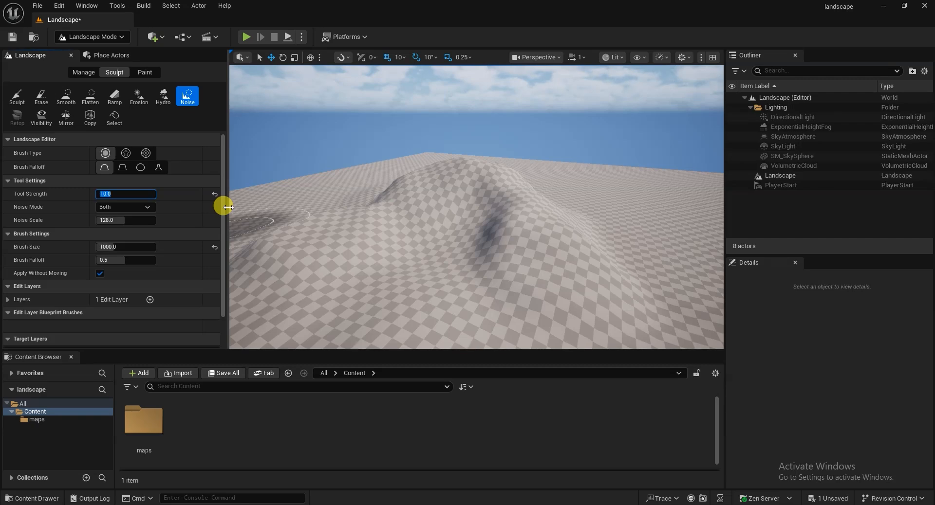
pyautogui.moveTo(612, 231)
pyautogui.mouseDown()
pyautogui.moveTo(484, 228)
pyautogui.moveTo(512, 203)
pyautogui.moveTo(492, 182)
pyautogui.mouseUp()
pyautogui.moveTo(492, 181); pyautogui.dragTo(502, 219, button='right')
pyautogui.moveTo(604, 220)
pyautogui.mouseDown()
pyautogui.moveTo(591, 227)
pyautogui.moveTo(615, 215)
pyautogui.moveTo(648, 243)
pyautogui.mouseUp()
pyautogui.moveTo(605, 281)
pyautogui.mouseDown(button='right')
pyautogui.moveTo(606, 258)
pyautogui.moveTo(682, 207)
pyautogui.mouseUp(button='right')
pyautogui.moveTo(665, 250); pyautogui.dragTo(603, 232, button='right')
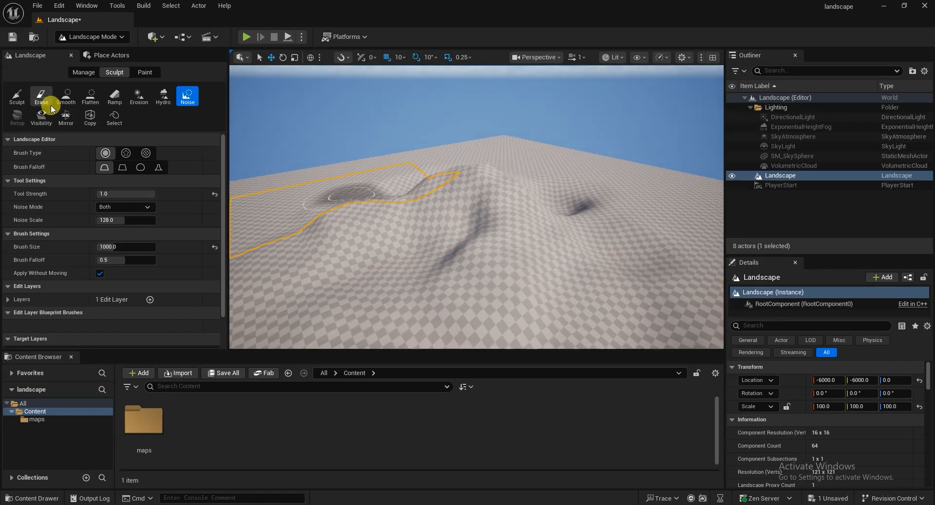
# Soften the roughened hills and slopes with the Smooth tool at a tool strength of 1.0.
pyautogui.click(65, 97)
pyautogui.moveTo(439, 209); pyautogui.dragTo(449, 203, button='right')
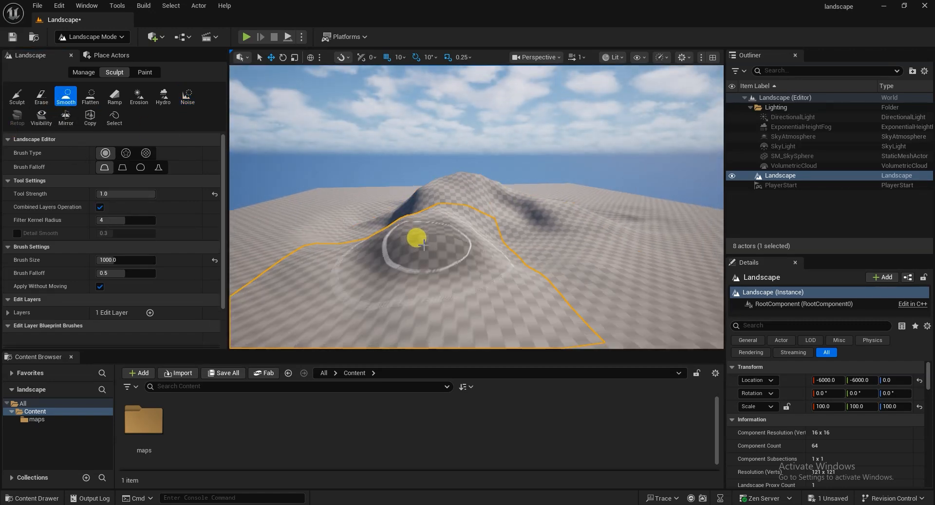
pyautogui.moveTo(376, 266); pyautogui.dragTo(442, 264, button='right')
pyautogui.moveTo(392, 285)
pyautogui.mouseDown(button='right')
pyautogui.moveTo(351, 304)
pyautogui.moveTo(323, 297)
pyautogui.moveTo(330, 305)
pyautogui.moveTo(437, 302)
pyautogui.moveTo(499, 313)
pyautogui.mouseUp(button='right')
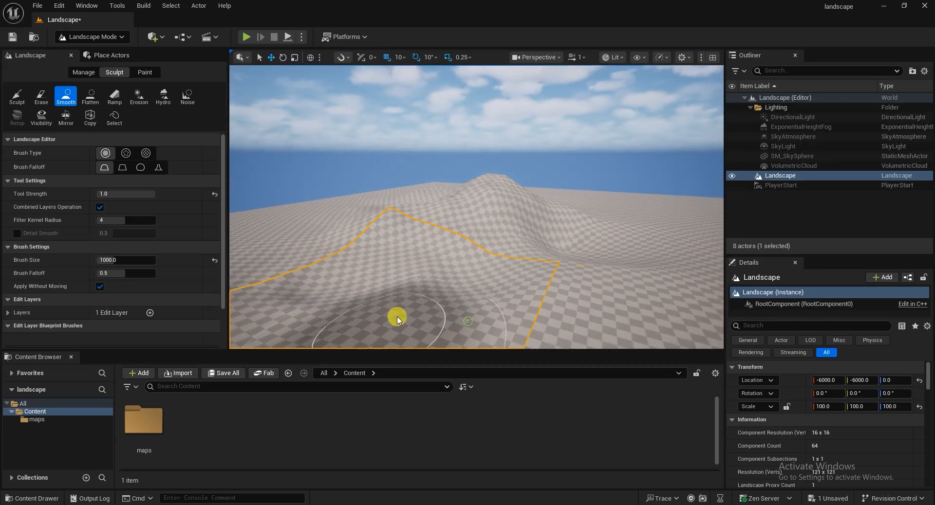
pyautogui.moveTo(384, 325); pyautogui.dragTo(344, 257, button='right')
pyautogui.moveTo(476, 207)
pyautogui.mouseDown(button='right')
pyautogui.moveTo(468, 244)
pyautogui.moveTo(492, 302)
pyautogui.moveTo(529, 220)
pyautogui.moveTo(566, 211)
pyautogui.mouseUp(button='right')
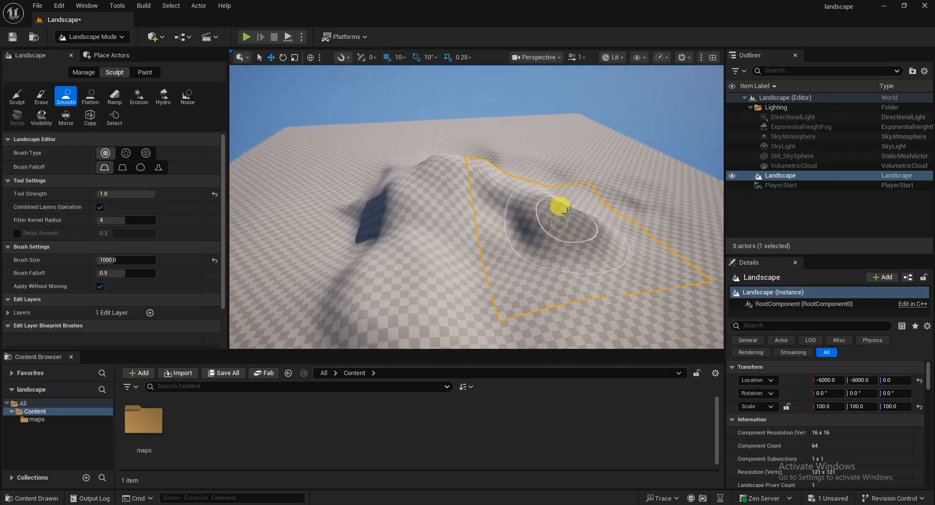
# Wear down the hills and their slopes with the Erosion tool at a tool strength of 1.0.
pyautogui.click(136, 100)
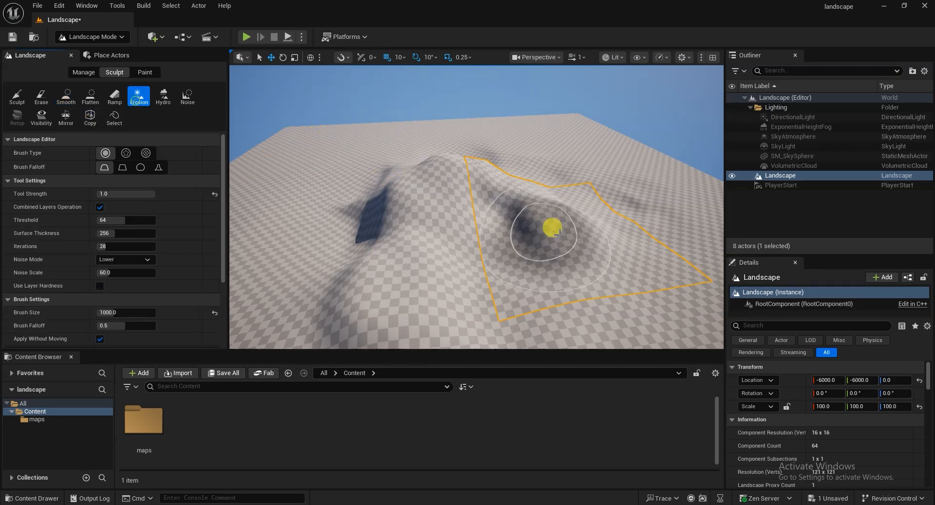
pyautogui.moveTo(478, 184)
pyautogui.mouseDown(button='right')
pyautogui.moveTo(480, 210)
pyautogui.moveTo(482, 175)
pyautogui.moveTo(489, 214)
pyautogui.moveTo(497, 195)
pyautogui.moveTo(553, 224)
pyautogui.mouseUp(button='right')
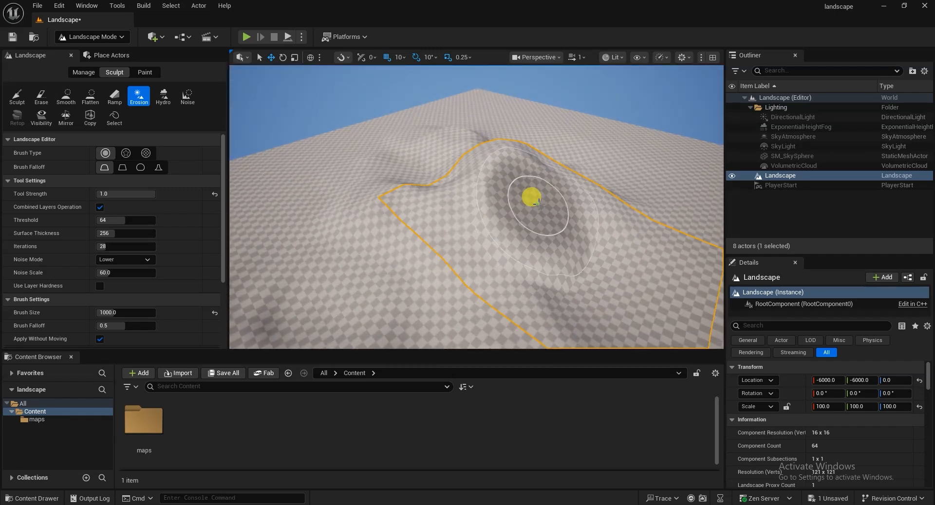
pyautogui.moveTo(617, 270)
pyautogui.mouseDown(button='right')
pyautogui.moveTo(584, 262)
pyautogui.moveTo(596, 274)
pyautogui.moveTo(564, 273)
pyautogui.moveTo(479, 253)
pyautogui.moveTo(492, 241)
pyautogui.moveTo(491, 205)
pyautogui.moveTo(463, 238)
pyautogui.mouseUp(button='right')
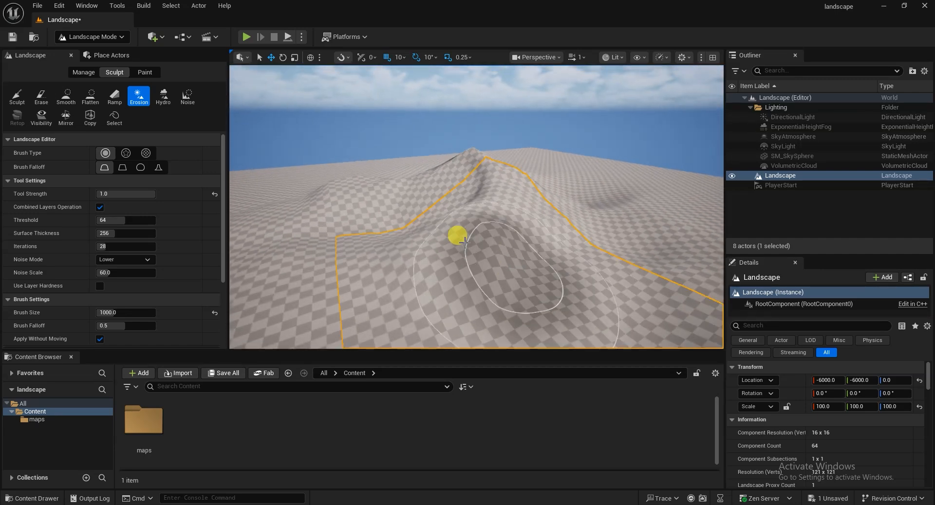
pyautogui.moveTo(523, 205)
pyautogui.mouseDown(button='right')
pyautogui.moveTo(548, 240)
pyautogui.moveTo(547, 224)
pyautogui.mouseUp(button='right')
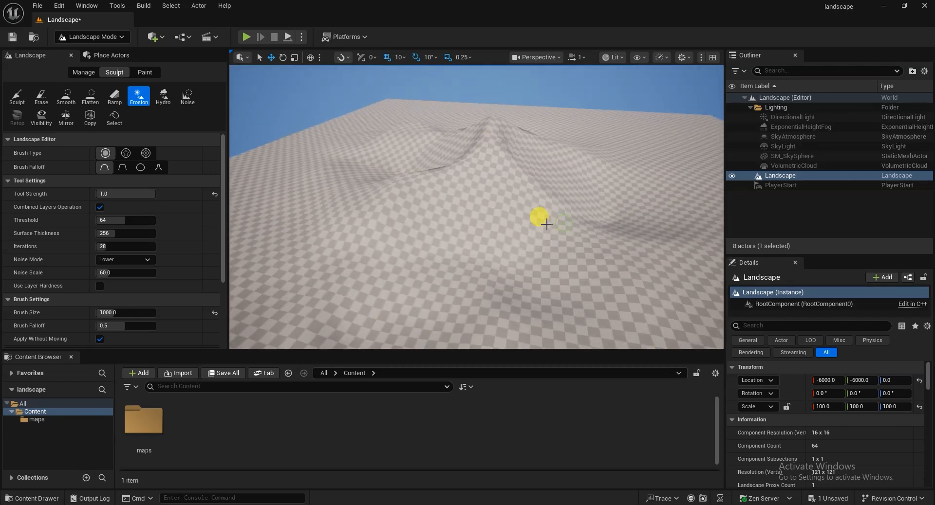
pyautogui.moveTo(427, 241); pyautogui.dragTo(579, 256, button='right')
pyautogui.moveTo(636, 261); pyautogui.dragTo(536, 259, button='right')
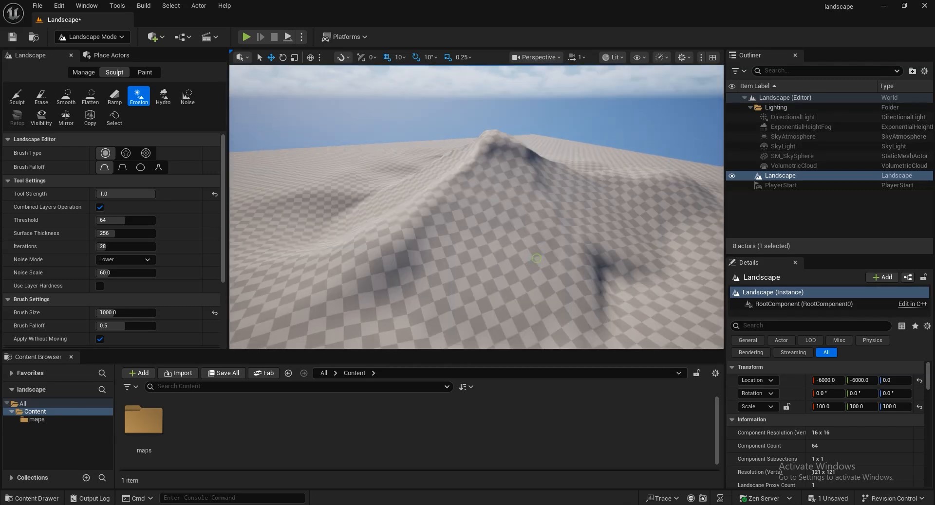
pyautogui.moveTo(617, 245); pyautogui.dragTo(453, 235, button='right')
pyautogui.moveTo(501, 288)
pyautogui.mouseDown(button='right')
pyautogui.moveTo(492, 221)
pyautogui.moveTo(511, 212)
pyautogui.mouseUp(button='right')
pyautogui.moveTo(514, 316); pyautogui.dragTo(433, 299, button='right')
pyautogui.moveTo(504, 272); pyautogui.dragTo(510, 278, button='right')
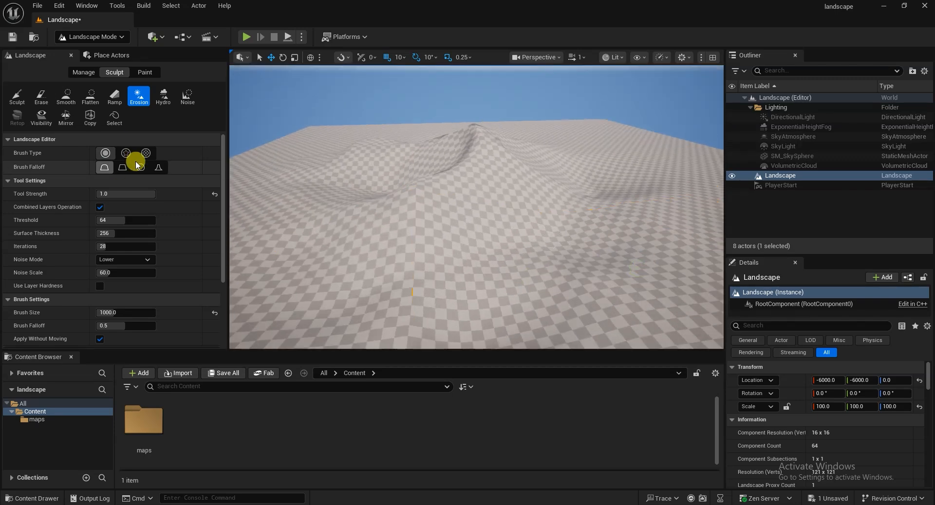
# Brush the Hydro erosion tool over the ridge and surrounding slopes at a tool strength of 1.0.
pyautogui.click(165, 97)
pyautogui.moveTo(530, 212)
pyautogui.mouseDown(button='right')
pyautogui.moveTo(491, 226)
pyautogui.moveTo(438, 207)
pyautogui.moveTo(414, 219)
pyautogui.moveTo(469, 219)
pyautogui.moveTo(465, 234)
pyautogui.moveTo(481, 221)
pyautogui.mouseUp(button='right')
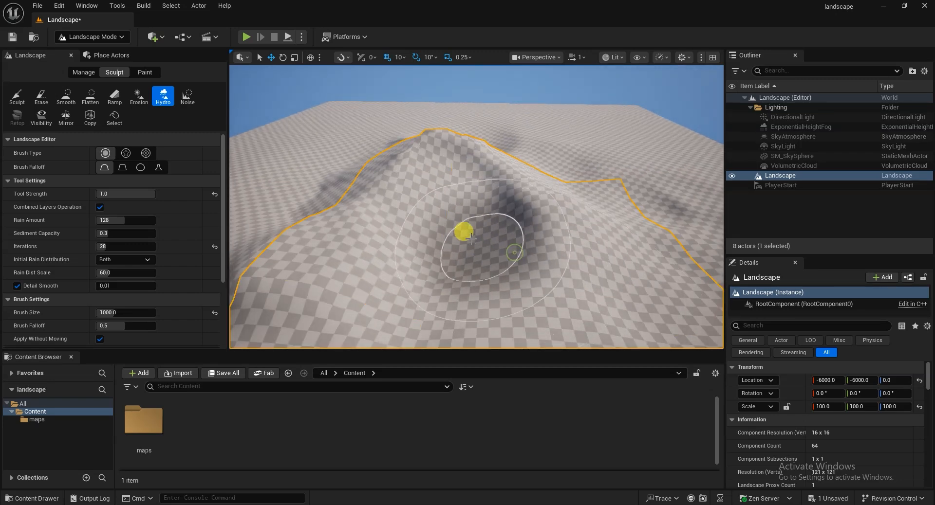
pyautogui.moveTo(368, 293); pyautogui.dragTo(434, 209, button='right')
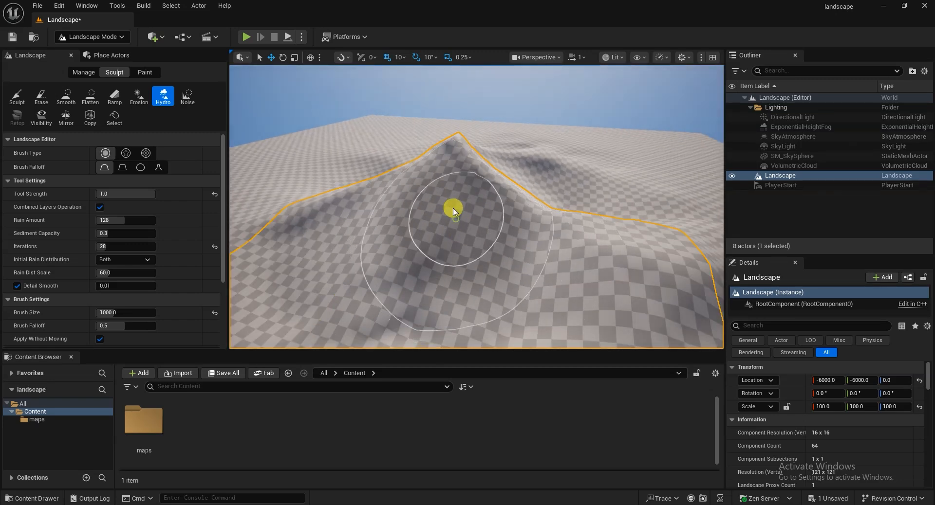
pyautogui.moveTo(629, 258); pyautogui.dragTo(469, 195, button='right')
pyautogui.moveTo(493, 254); pyautogui.dragTo(378, 292, button='right')
pyautogui.moveTo(497, 288); pyautogui.dragTo(324, 292, button='right')
pyautogui.moveTo(352, 209); pyautogui.dragTo(285, 237, button='right')
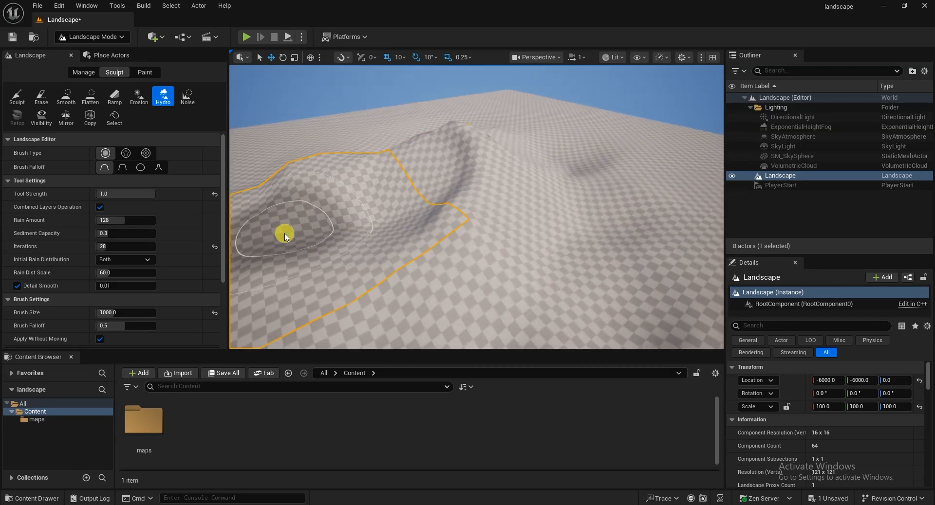
pyautogui.moveTo(394, 210); pyautogui.dragTo(387, 227, button='right')
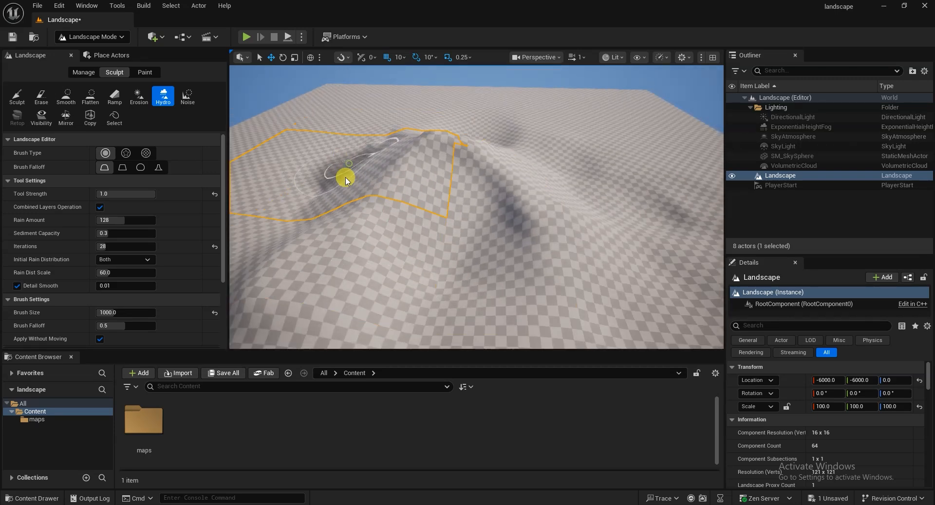
pyautogui.moveTo(506, 215); pyautogui.dragTo(413, 242, button='right')
pyautogui.moveTo(403, 209)
pyautogui.mouseDown(button='right')
pyautogui.moveTo(473, 283)
pyautogui.moveTo(453, 273)
pyautogui.moveTo(460, 253)
pyautogui.moveTo(470, 260)
pyautogui.mouseUp(button='right')
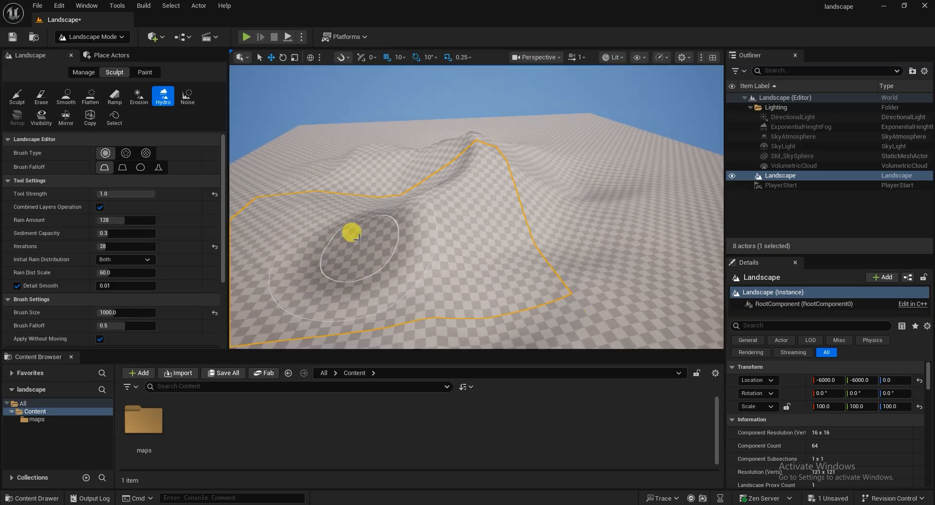
pyautogui.moveTo(607, 223); pyautogui.dragTo(584, 238, button='right')
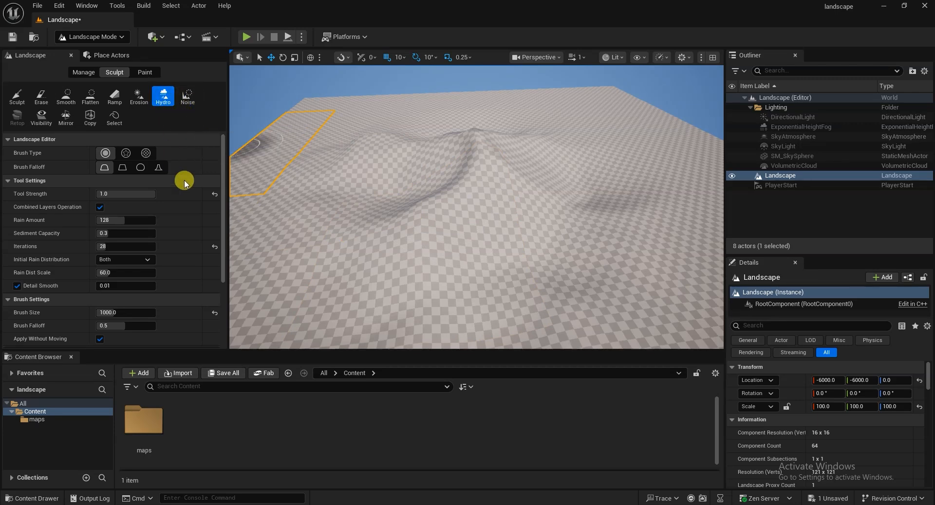
pyautogui.moveTo(666, 226)
pyautogui.mouseDown(button='right')
pyautogui.moveTo(640, 224)
pyautogui.moveTo(628, 205)
pyautogui.mouseUp(button='right')
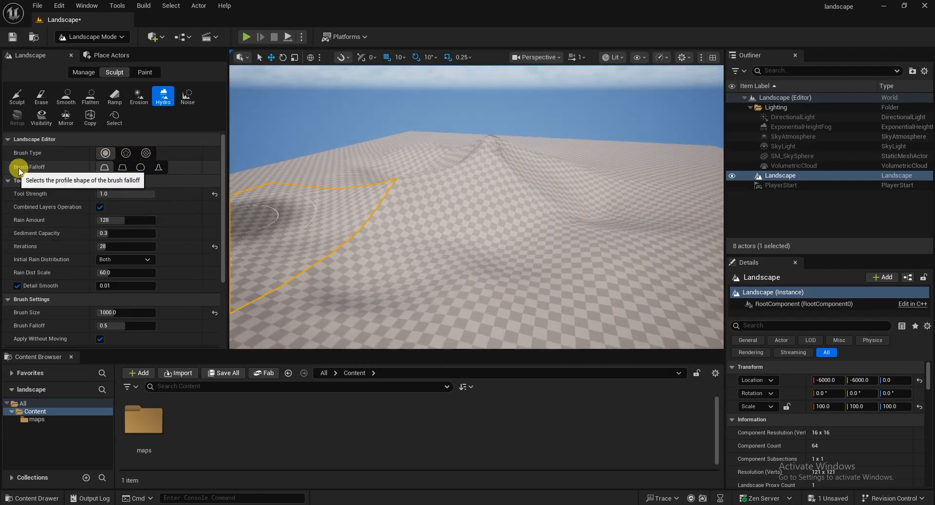
# Choose the linear brush falloff and raise a tall, steep hill beside the ridge with the Sculpt tool.
pyautogui.click(124, 171)
pyautogui.moveTo(604, 219)
pyautogui.mouseDown(button='right')
pyautogui.moveTo(501, 250)
pyautogui.moveTo(504, 257)
pyautogui.mouseUp(button='right')
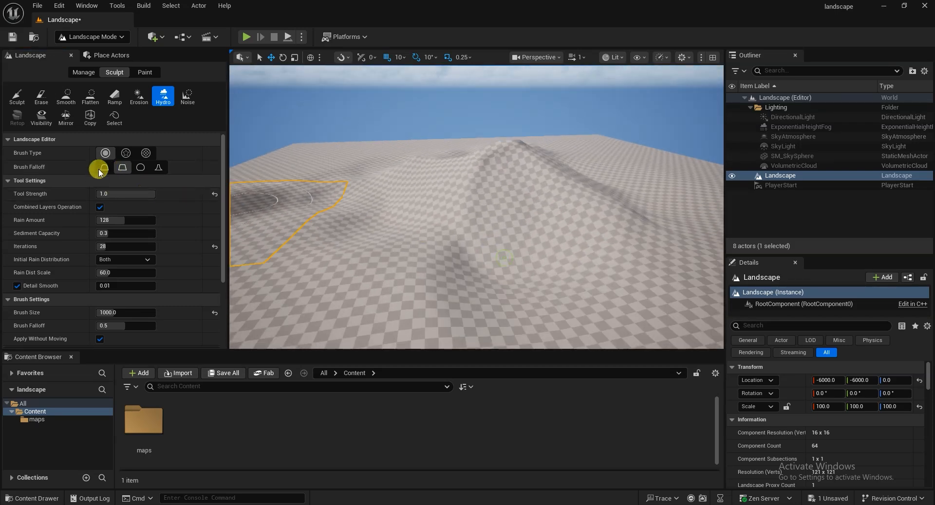
pyautogui.click(14, 103)
pyautogui.moveTo(631, 285)
pyautogui.mouseDown(button='right')
pyautogui.moveTo(507, 227)
pyautogui.moveTo(366, 263)
pyautogui.mouseUp(button='right')
pyautogui.moveTo(337, 258); pyautogui.dragTo(324, 230)
pyautogui.moveTo(323, 227)
pyautogui.mouseDown(button='right')
pyautogui.moveTo(390, 248)
pyautogui.moveTo(380, 238)
pyautogui.mouseUp(button='right')
pyautogui.moveTo(323, 227); pyautogui.dragTo(323, 226)
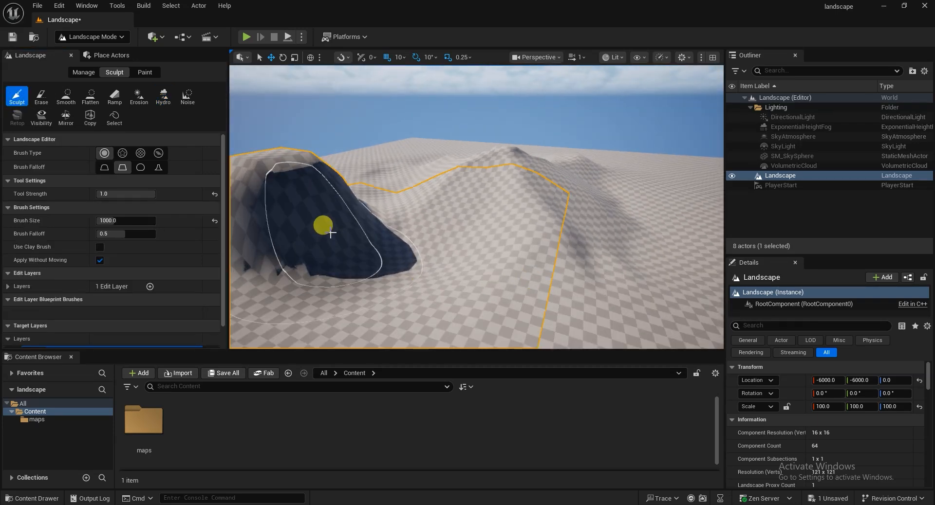
pyautogui.moveTo(484, 242)
pyautogui.mouseDown(button='right')
pyautogui.moveTo(448, 242)
pyautogui.moveTo(419, 287)
pyautogui.moveTo(460, 219)
pyautogui.mouseUp(button='right')
pyautogui.moveTo(428, 260)
pyautogui.mouseDown(button='right')
pyautogui.moveTo(413, 231)
pyautogui.moveTo(414, 255)
pyautogui.moveTo(430, 256)
pyautogui.mouseUp(button='right')
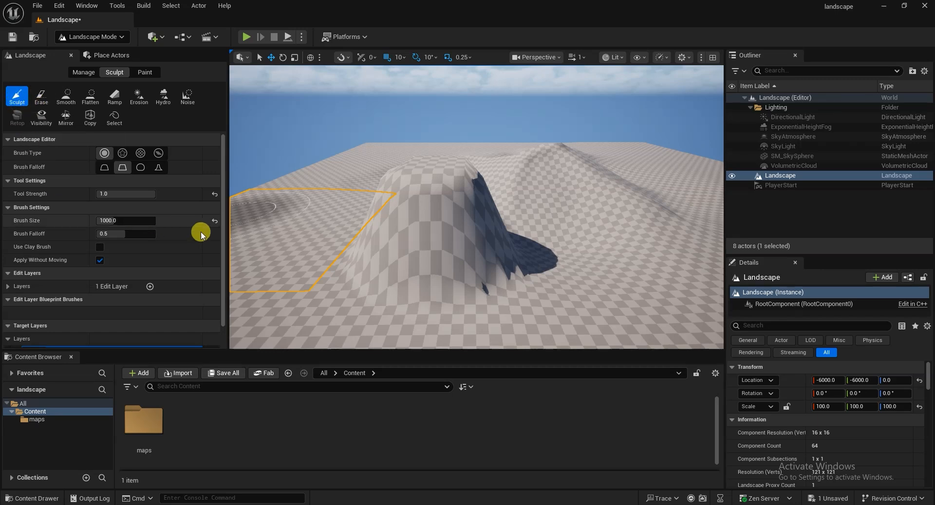
# Shape a low mound on the flat ground beside the steep hill with the Sculpt tool.
pyautogui.moveTo(504, 252)
pyautogui.mouseDown(button='right')
pyautogui.moveTo(518, 265)
pyautogui.moveTo(510, 258)
pyautogui.mouseUp(button='right')
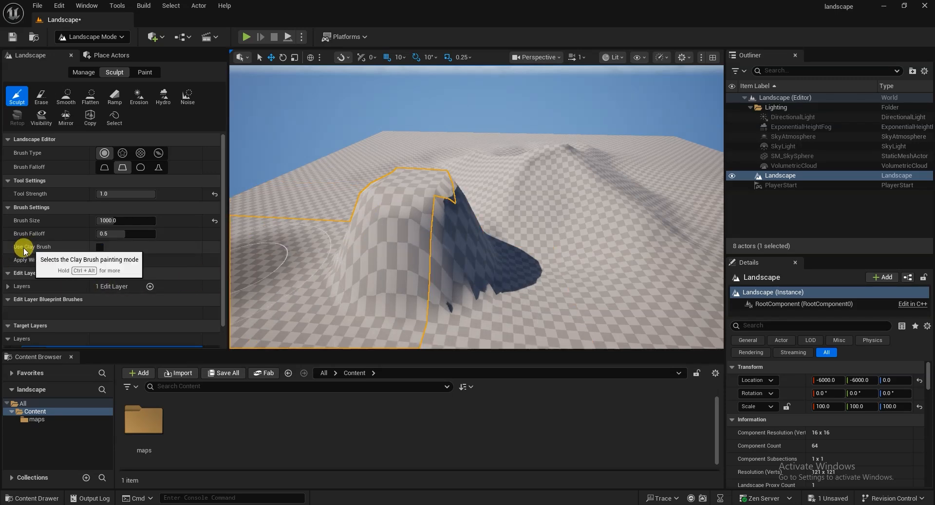
pyautogui.moveTo(518, 255); pyautogui.dragTo(532, 261, button='right')
pyautogui.moveTo(490, 210); pyautogui.dragTo(393, 268, button='right')
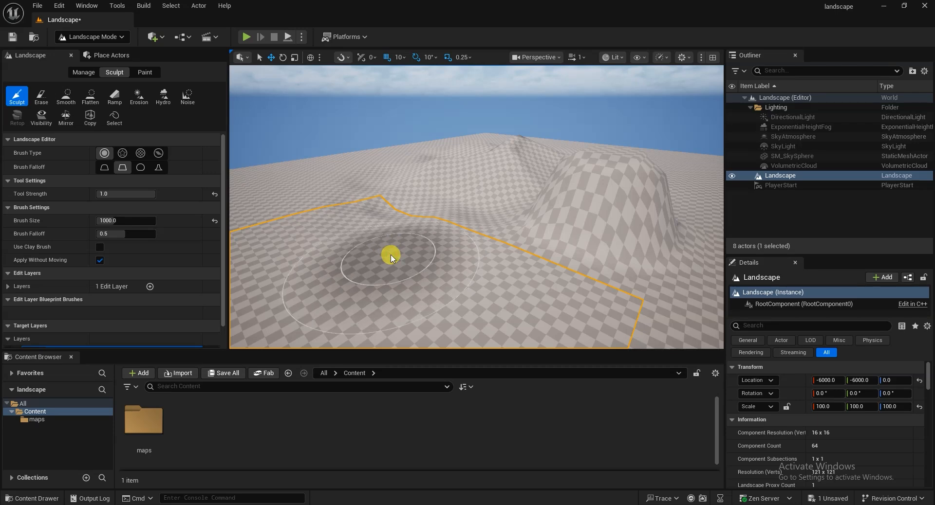
pyautogui.keyDown('shift'); pyautogui.click(391, 254); pyautogui.keyUp('shift')
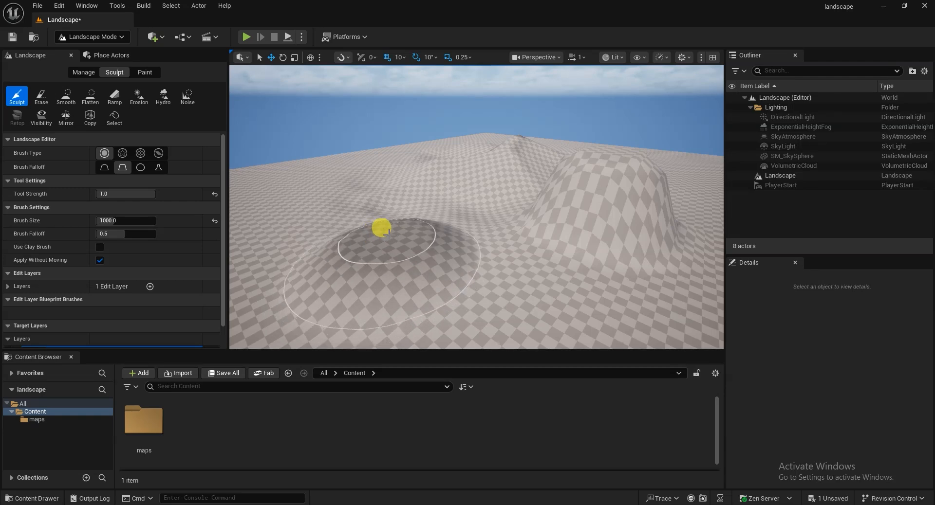
# Enable Use Clay Brush, build the low ground beside the steep hill into large hills, and disable the option again.
pyautogui.click(108, 236)
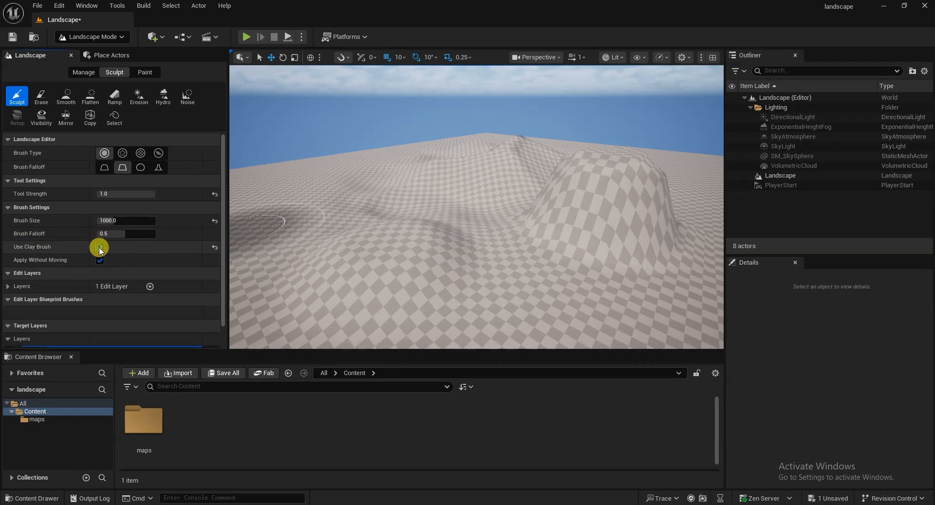
pyautogui.moveTo(392, 237)
pyautogui.mouseDown(button='right')
pyautogui.moveTo(424, 236)
pyautogui.moveTo(389, 236)
pyautogui.mouseUp(button='right')
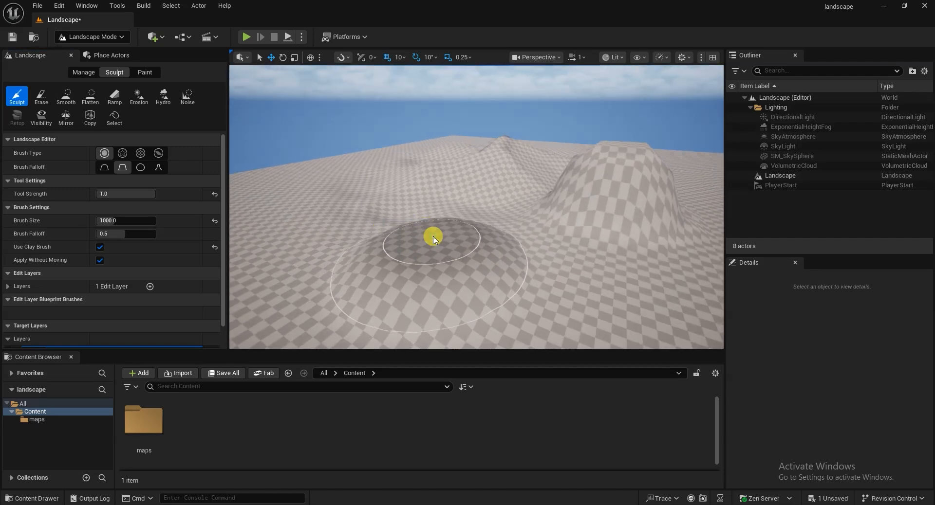
pyautogui.moveTo(432, 239); pyautogui.dragTo(431, 230)
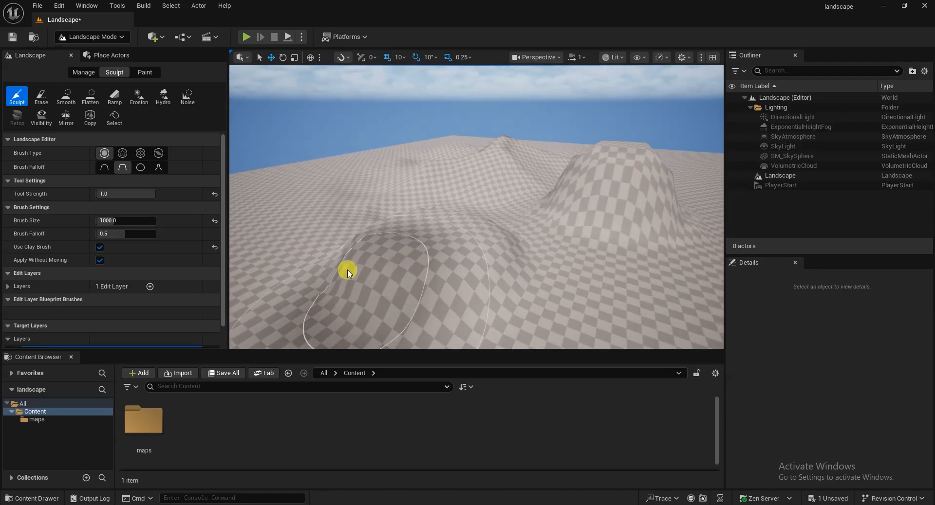
pyautogui.moveTo(347, 272); pyautogui.dragTo(431, 232)
pyautogui.moveTo(489, 221); pyautogui.dragTo(378, 230, button='right')
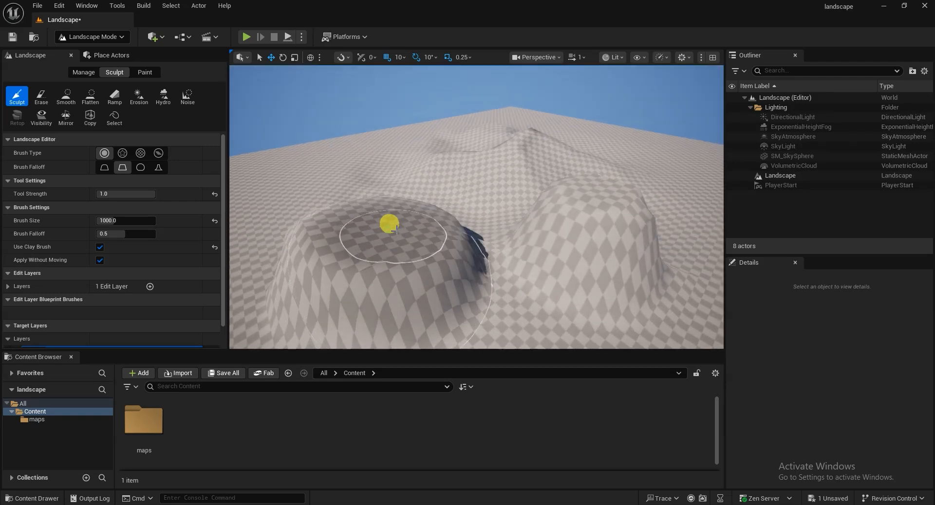
pyautogui.moveTo(493, 223)
pyautogui.mouseDown(button='right')
pyautogui.moveTo(559, 220)
pyautogui.moveTo(559, 205)
pyautogui.moveTo(530, 219)
pyautogui.moveTo(577, 213)
pyautogui.moveTo(520, 227)
pyautogui.mouseUp(button='right')
pyautogui.moveTo(457, 270)
pyautogui.mouseDown(button='right')
pyautogui.moveTo(465, 261)
pyautogui.moveTo(463, 276)
pyautogui.mouseUp(button='right')
pyautogui.moveTo(463, 277); pyautogui.dragTo(560, 273)
pyautogui.moveTo(560, 272)
pyautogui.mouseDown(button='right')
pyautogui.moveTo(537, 271)
pyautogui.moveTo(535, 291)
pyautogui.moveTo(558, 282)
pyautogui.mouseUp(button='right')
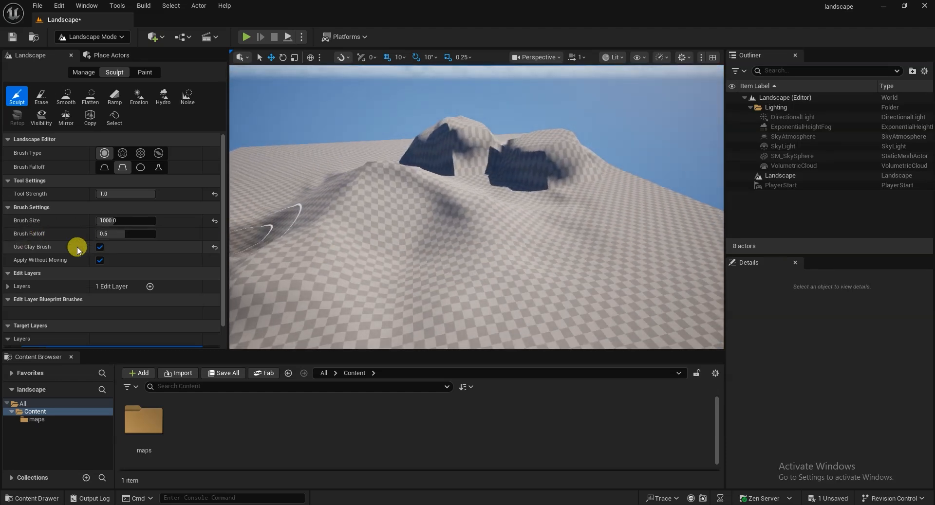
pyautogui.click(100, 247)
pyautogui.moveTo(559, 252); pyautogui.dragTo(559, 251, button='right')
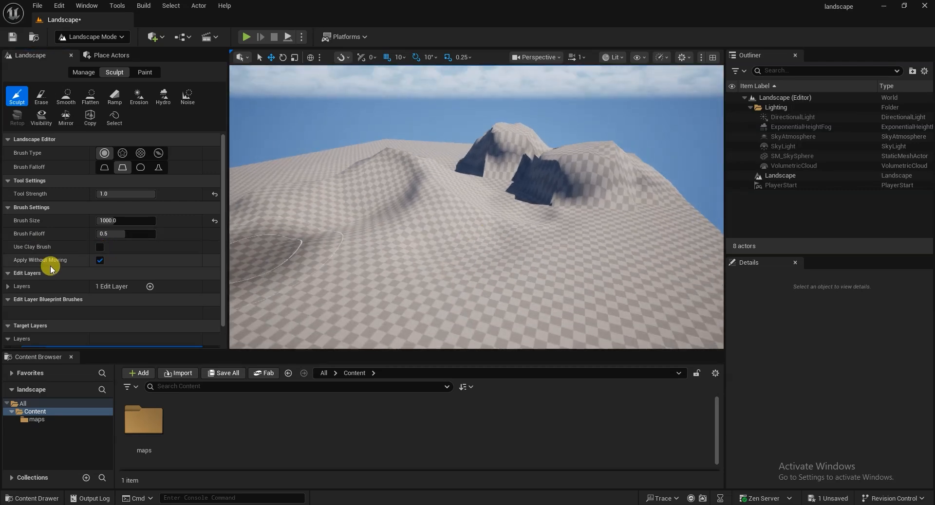
pyautogui.moveTo(581, 215); pyautogui.dragTo(580, 215, button='right')
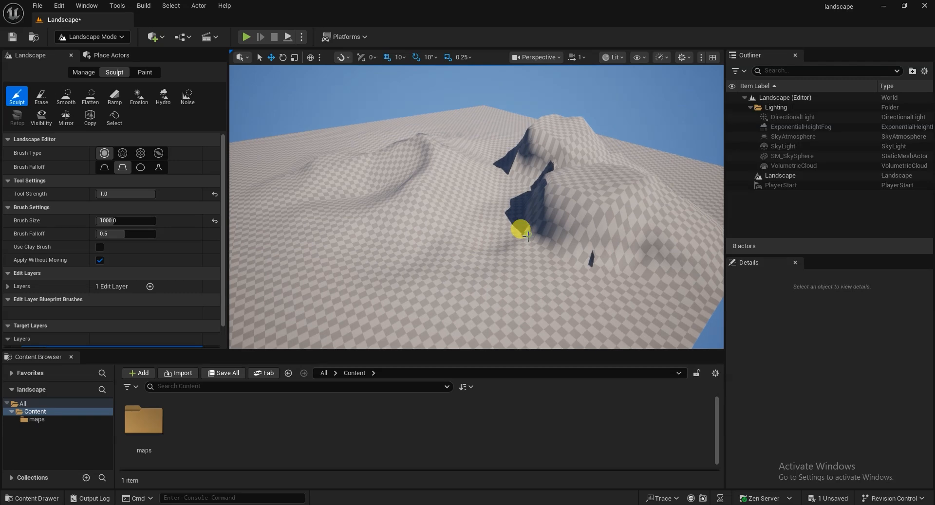
# Erode the newly raised steep hills and their sharp edges with the Erosion tool at a tool strength of 1.0.
pyautogui.click(139, 102)
pyautogui.moveTo(559, 233); pyautogui.dragTo(559, 233, button='right')
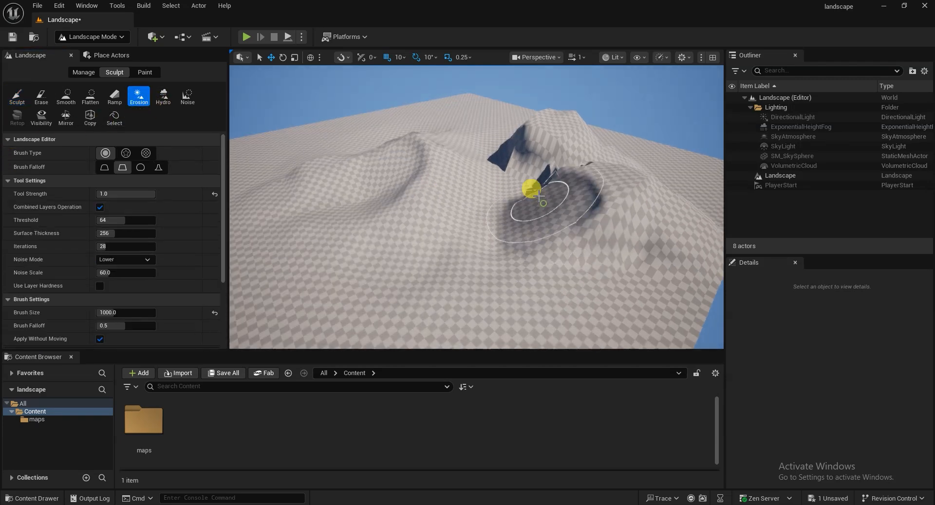
pyautogui.moveTo(507, 205); pyautogui.dragTo(518, 218, button='right')
pyautogui.moveTo(518, 217); pyautogui.dragTo(607, 269)
pyautogui.moveTo(495, 253); pyautogui.dragTo(494, 254, button='right')
pyautogui.moveTo(411, 244); pyautogui.dragTo(411, 245, button='right')
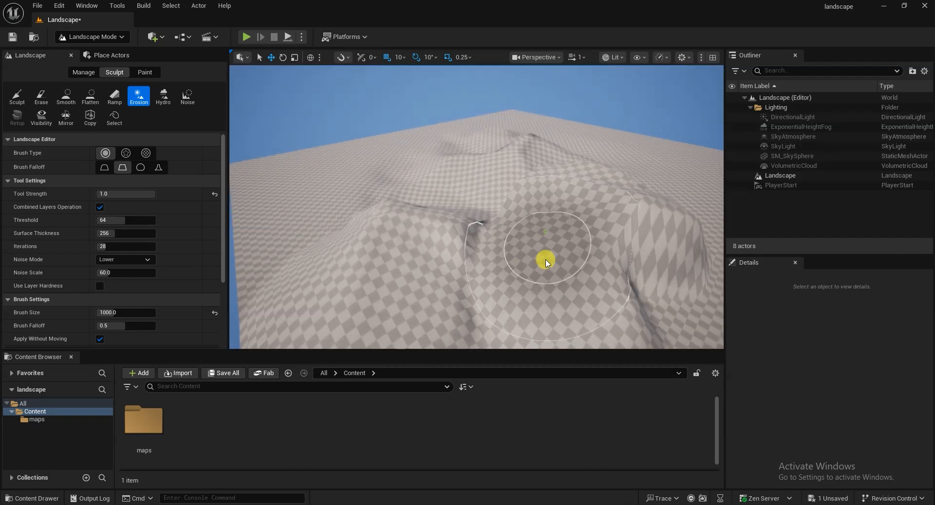
pyautogui.moveTo(599, 268); pyautogui.dragTo(599, 267, button='right')
pyautogui.moveTo(519, 279); pyautogui.dragTo(520, 279, button='right')
pyautogui.moveTo(395, 247); pyautogui.dragTo(493, 276)
pyautogui.moveTo(493, 276); pyautogui.dragTo(501, 278, button='right')
pyautogui.moveTo(419, 159); pyautogui.dragTo(397, 151)
pyautogui.moveTo(458, 227); pyautogui.dragTo(435, 238, button='right')
pyautogui.moveTo(465, 271); pyautogui.dragTo(467, 267, button='right')
pyautogui.moveTo(665, 241); pyautogui.dragTo(648, 266, button='right')
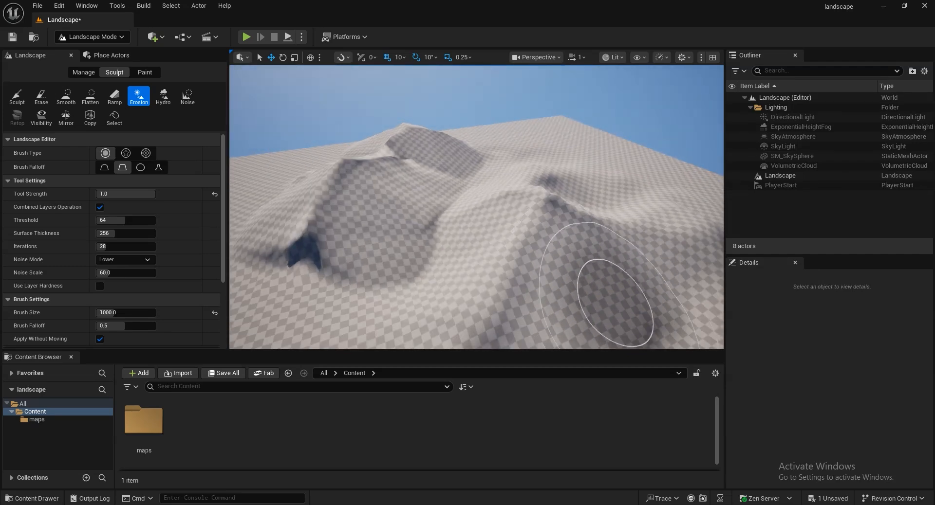
# Look over the eroded hills and review the Erosion tool's tool and brush settings.
pyautogui.moveTo(632, 302); pyautogui.dragTo(578, 299, button='right')
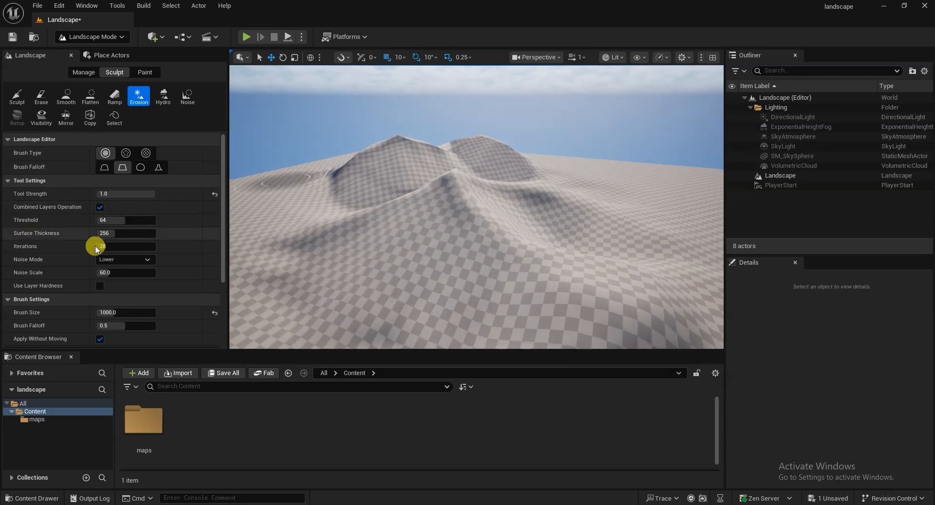
pyautogui.scroll(-5, 218, 283)
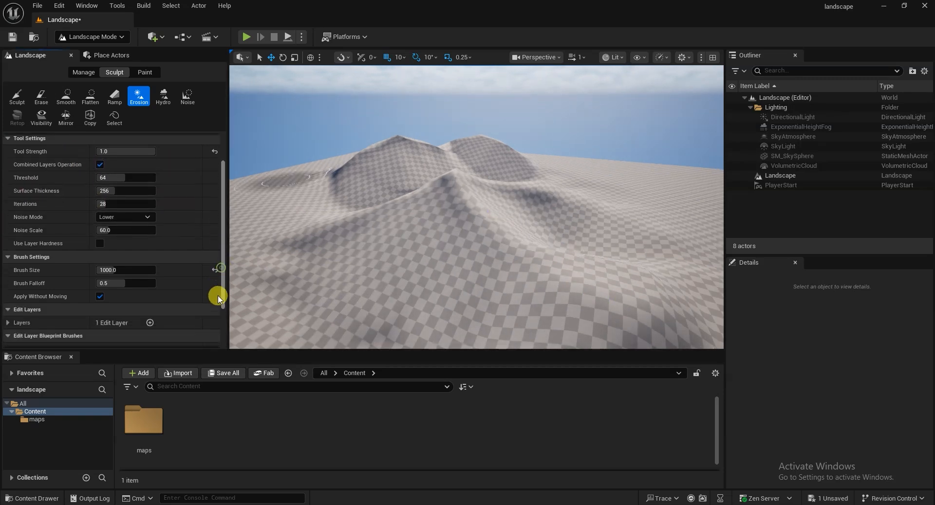
pyautogui.scroll(-2, 217, 336)
pyautogui.scroll(7, 197, 242)
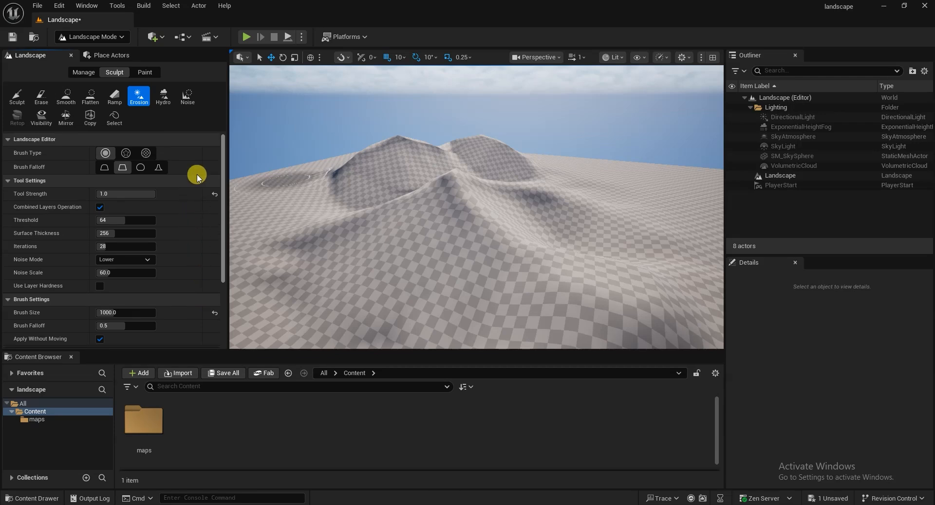
pyautogui.scroll(-4, 211, 302)
pyautogui.scroll(-2, 215, 317)
pyautogui.scroll(6, 209, 268)
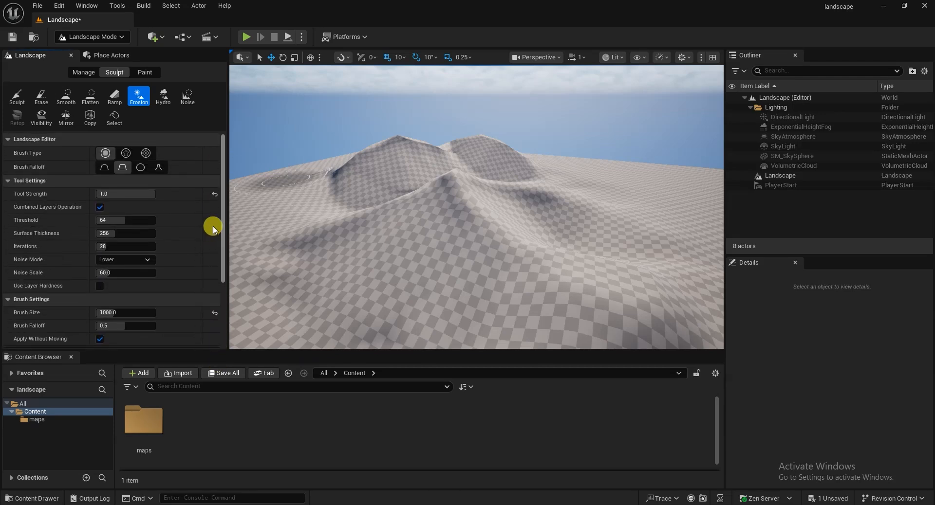
pyautogui.moveTo(587, 199); pyautogui.dragTo(560, 229, button='right')
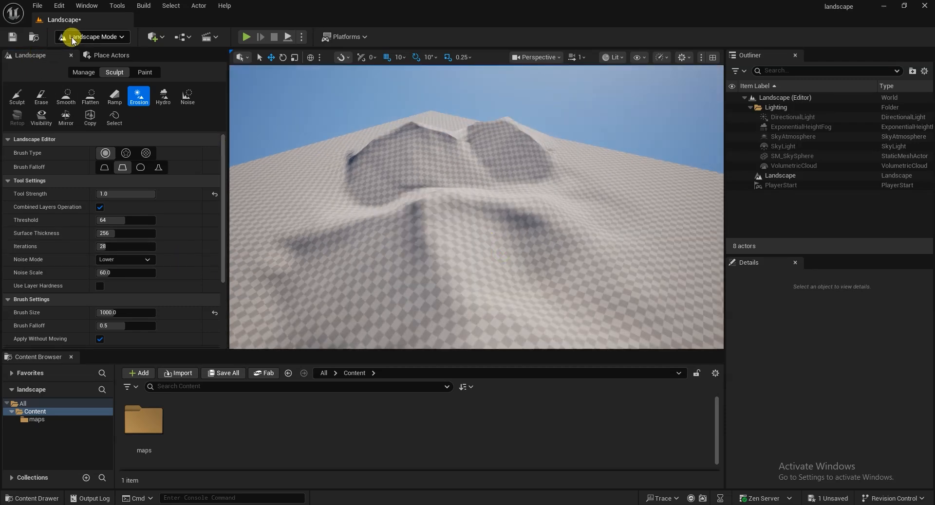
# Switch the editor from Landscape Mode to Selection Mode and view the finished terrain.
pyautogui.click(72, 37)
pyautogui.click(92, 57)
pyautogui.moveTo(521, 269); pyautogui.dragTo(478, 231, button='right')
pyautogui.moveTo(457, 284); pyautogui.dragTo(519, 275, button='right')
pyautogui.moveTo(583, 285); pyautogui.dragTo(542, 283, button='right')
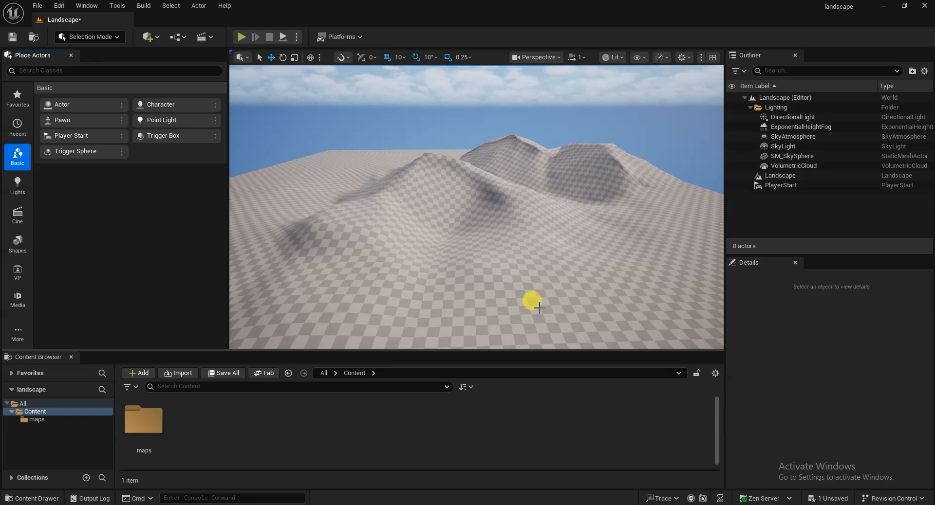
# Create a folder named materials in the Content folder, open it and enlarge the content browser area.
pyautogui.rightClick(206, 434)
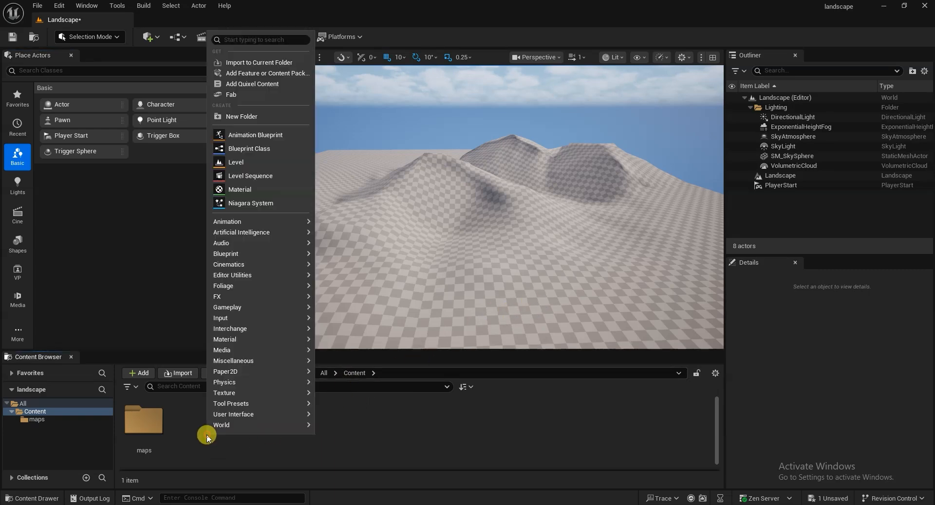
pyautogui.click(229, 118)
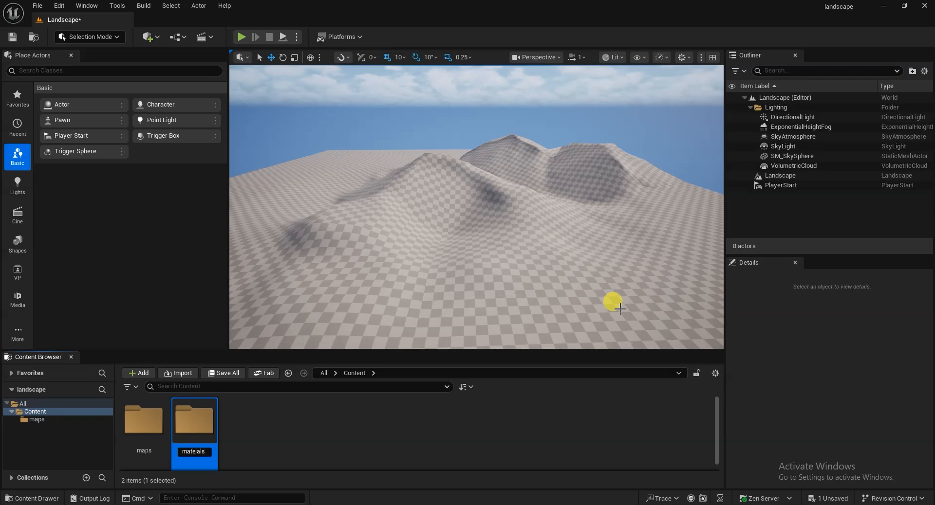
pyautogui.doubleClick(196, 421)
pyautogui.moveTo(316, 357); pyautogui.dragTo(312, 318)
# Create a material named landscap_blend_material in the materials folder and open it for editing.
pyautogui.rightClick(246, 397)
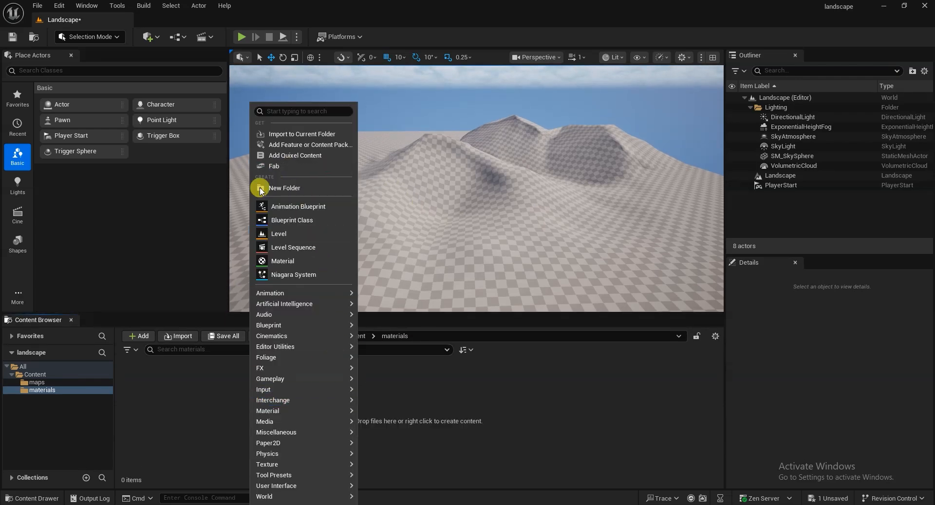
pyautogui.click(299, 262)
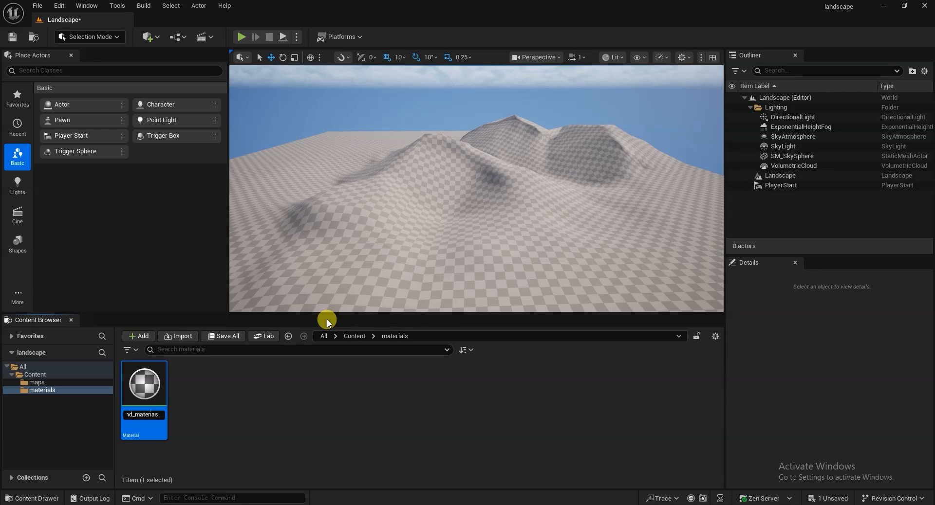
pyautogui.press('Return')
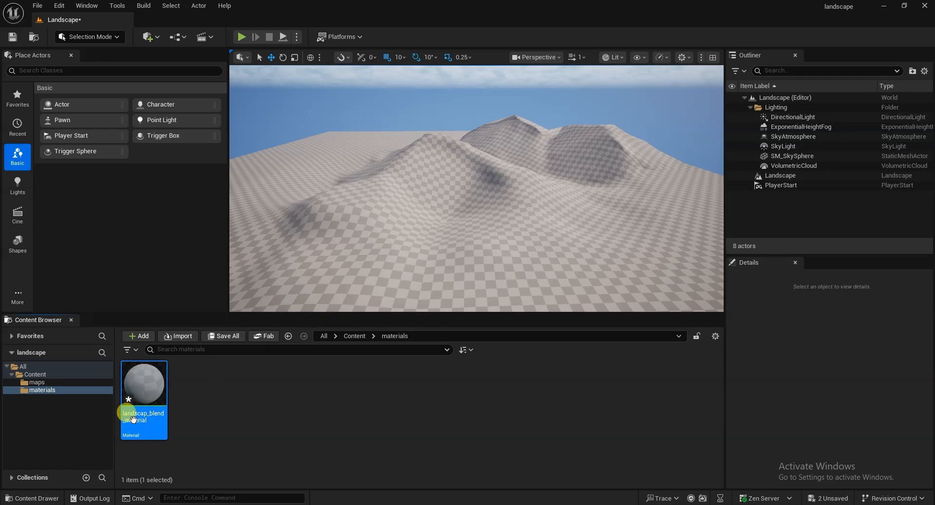
pyautogui.doubleClick(147, 388)
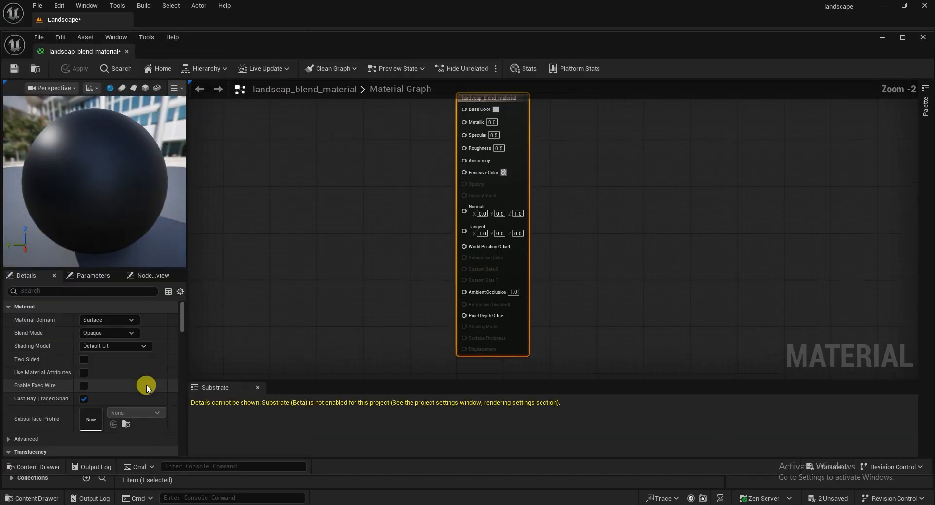
# Examine the material preview from different angles and on different preview meshes, including the cylinder, ending on the sphere.
pyautogui.moveTo(590, 116); pyautogui.dragTo(672, 116)
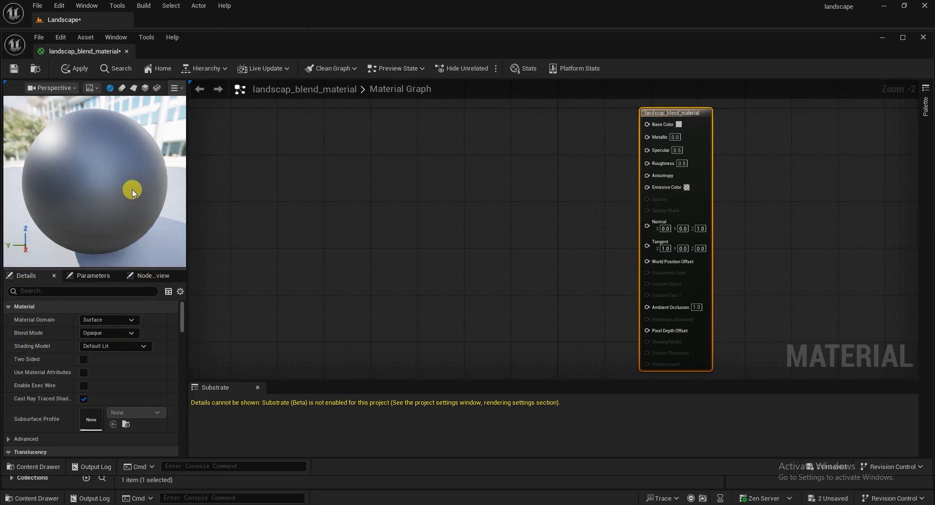
pyautogui.moveTo(134, 205); pyautogui.dragTo(42, 124)
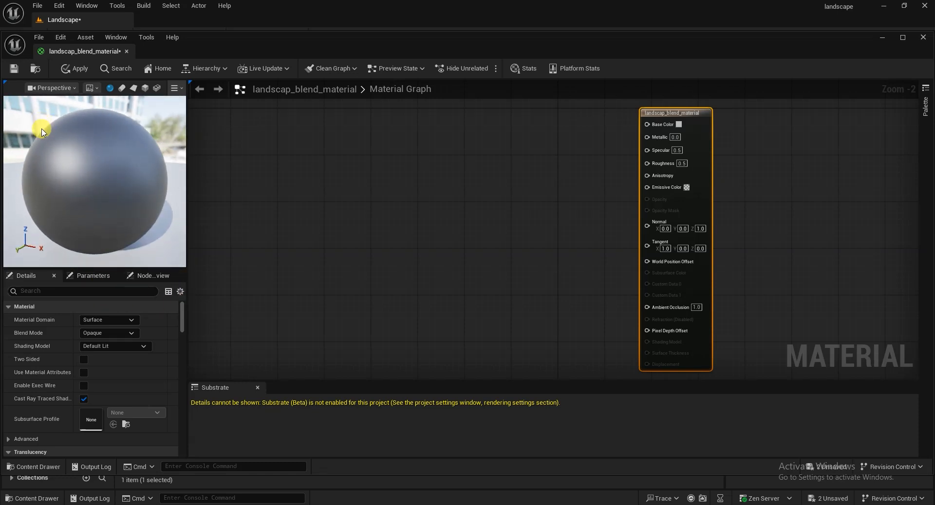
pyautogui.click(133, 88)
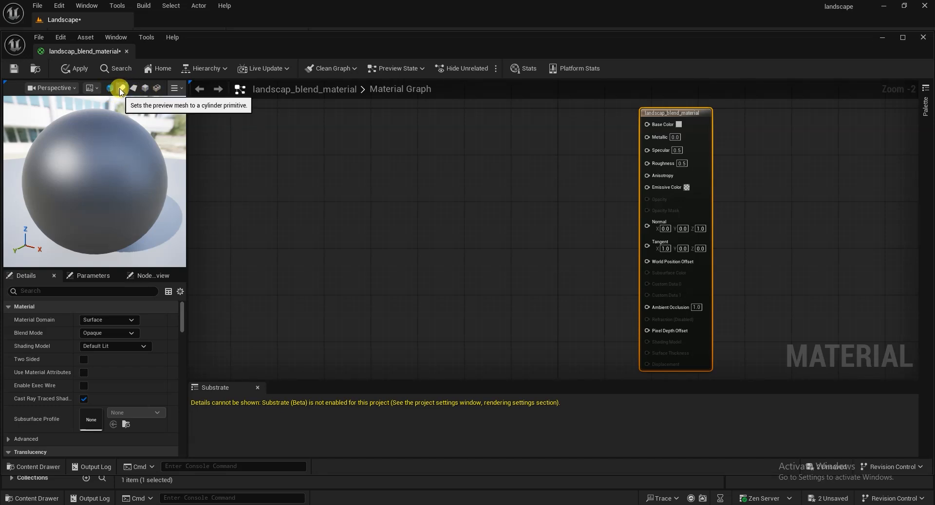
pyautogui.click(111, 88)
pyautogui.click(122, 89)
pyautogui.click(133, 89)
pyautogui.click(110, 88)
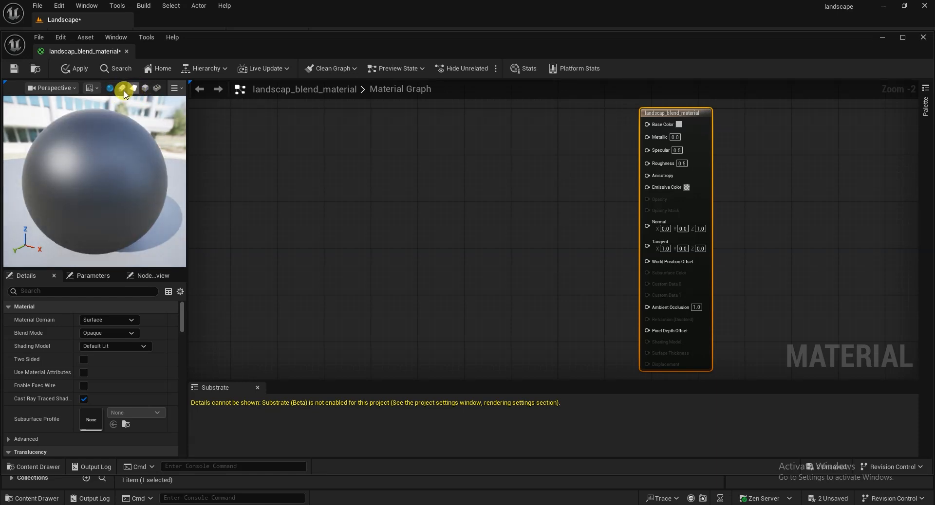
pyautogui.moveTo(97, 180)
pyautogui.mouseDown()
pyautogui.moveTo(71, 178)
pyautogui.moveTo(95, 176)
pyautogui.mouseUp()
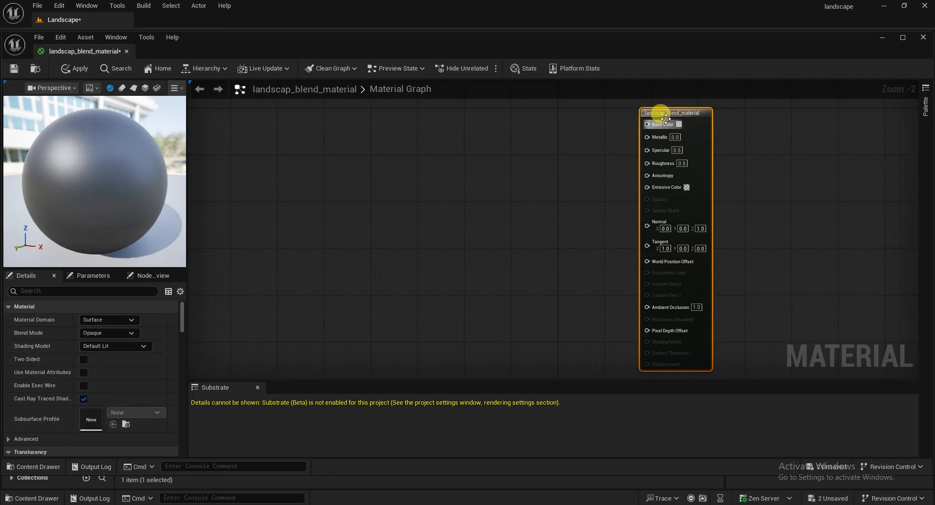
# Review the material's blend mode and other detail settings, its parameters and its texture overview.
pyautogui.moveTo(666, 119); pyautogui.dragTo(672, 118)
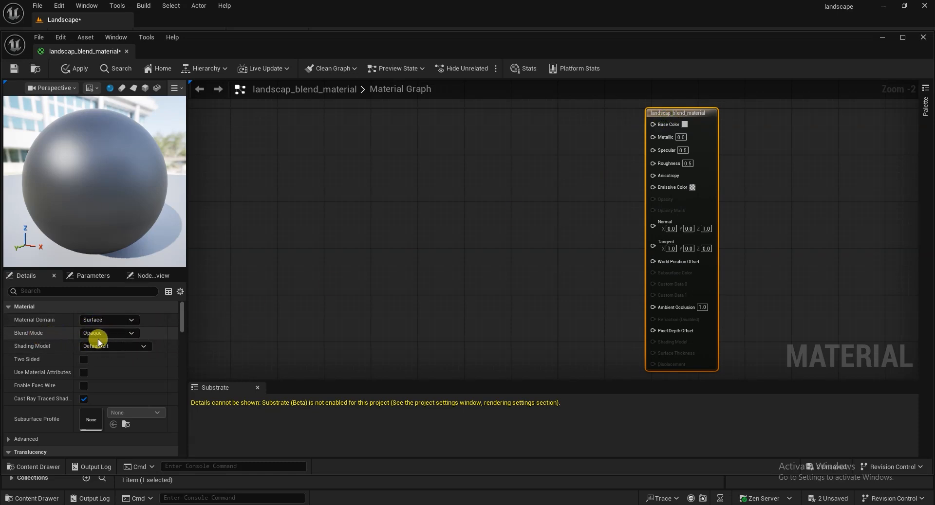
pyautogui.click(111, 334)
pyautogui.click(112, 337)
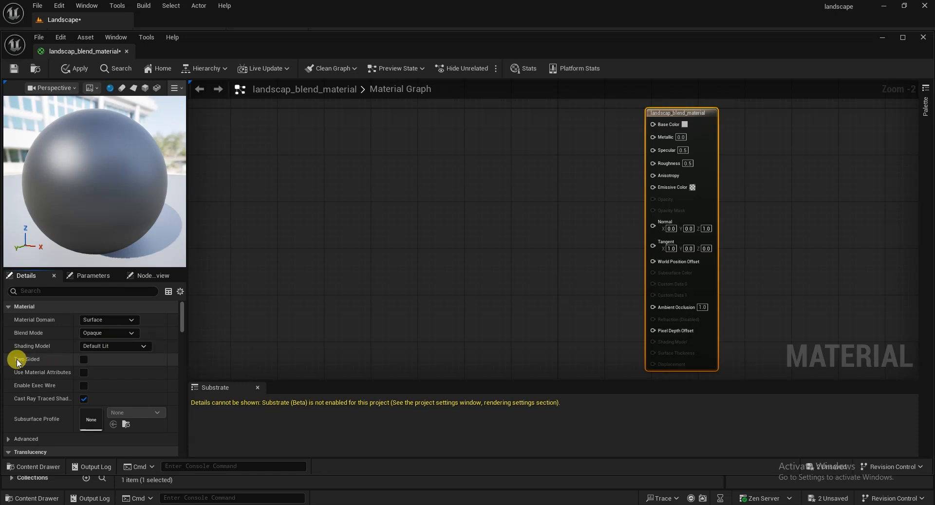
pyautogui.click(90, 277)
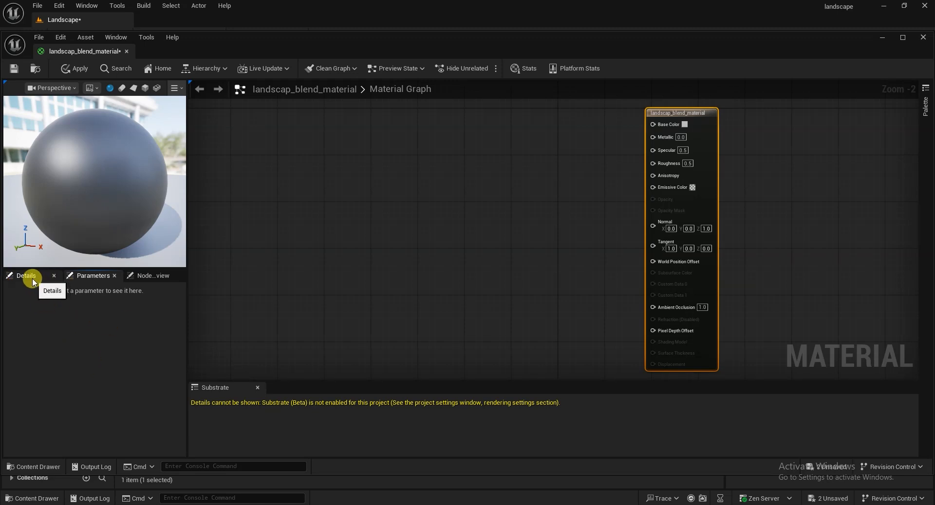
pyautogui.click(156, 278)
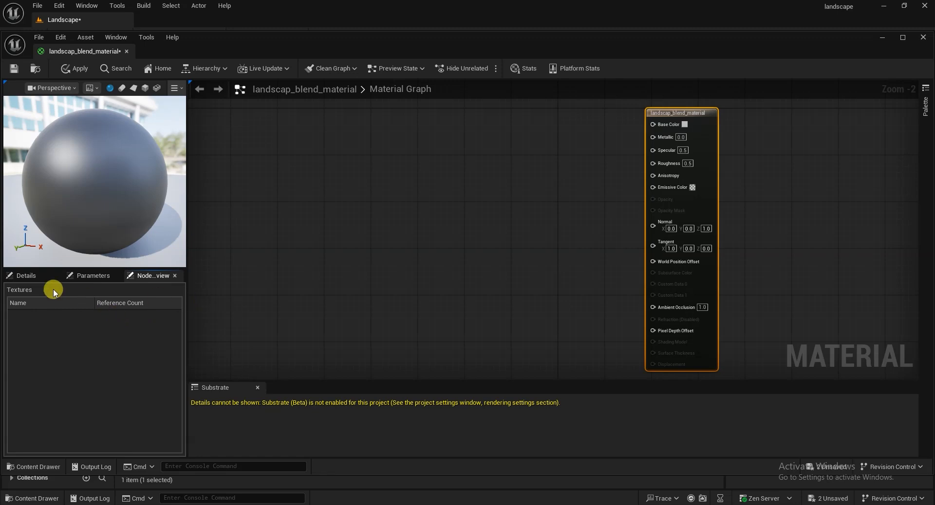
pyautogui.click(35, 277)
pyautogui.scroll(-5, 127, 416)
pyautogui.scroll(4, 131, 422)
pyautogui.scroll(1, 140, 428)
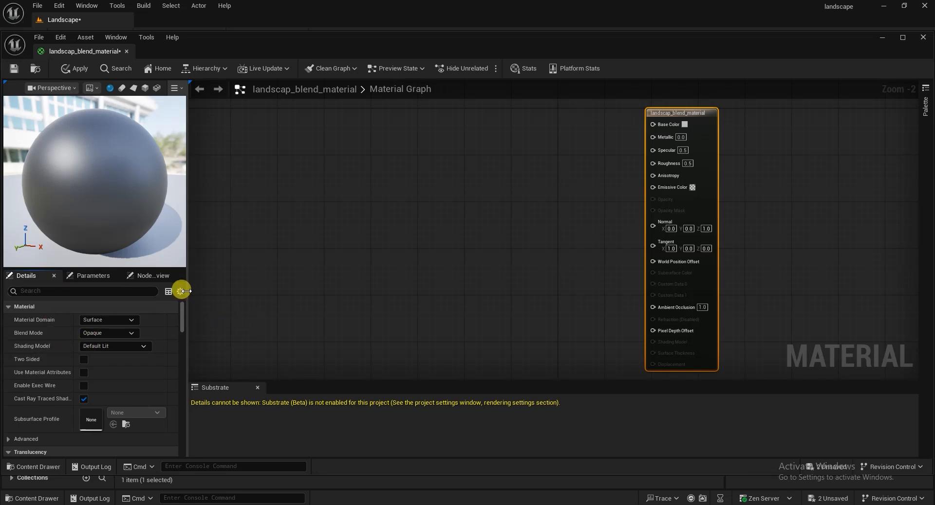
# Add a LandscapeLayerBlend node to the material graph and place it in front of the material's result node.
pyautogui.moveTo(184, 290); pyautogui.dragTo(190, 290)
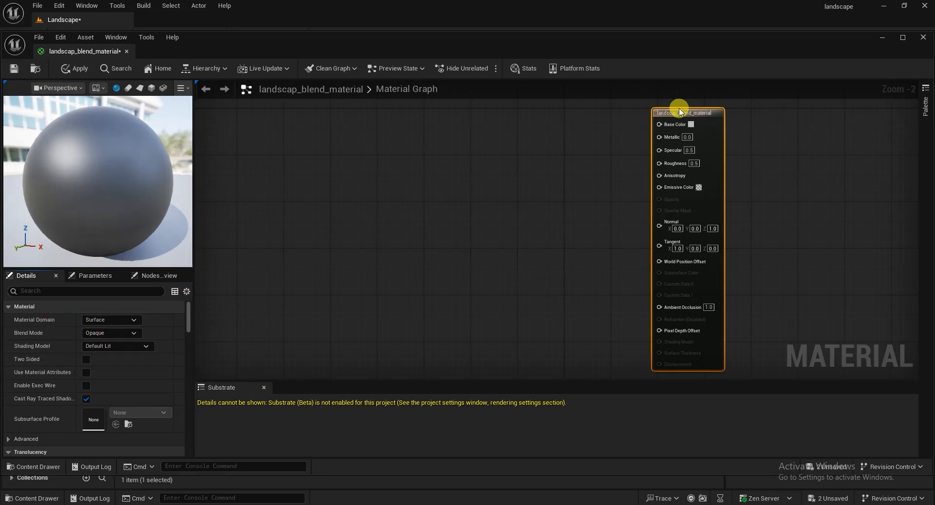
pyautogui.moveTo(680, 111); pyautogui.dragTo(702, 114)
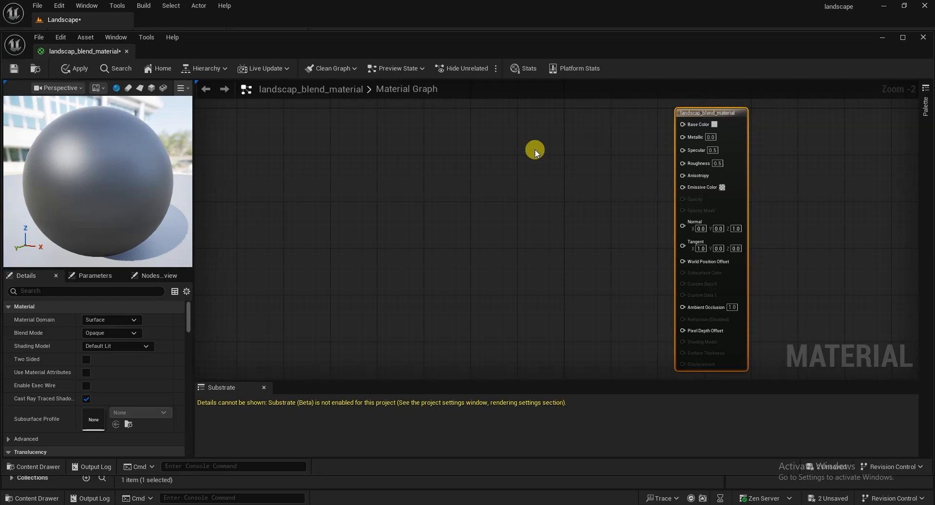
pyautogui.moveTo(689, 114); pyautogui.dragTo(671, 113)
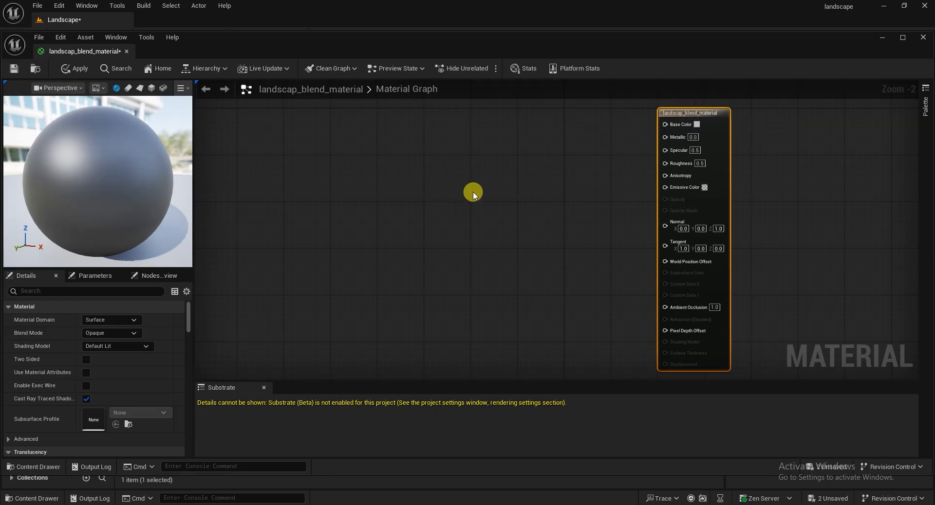
pyautogui.rightClick(448, 182)
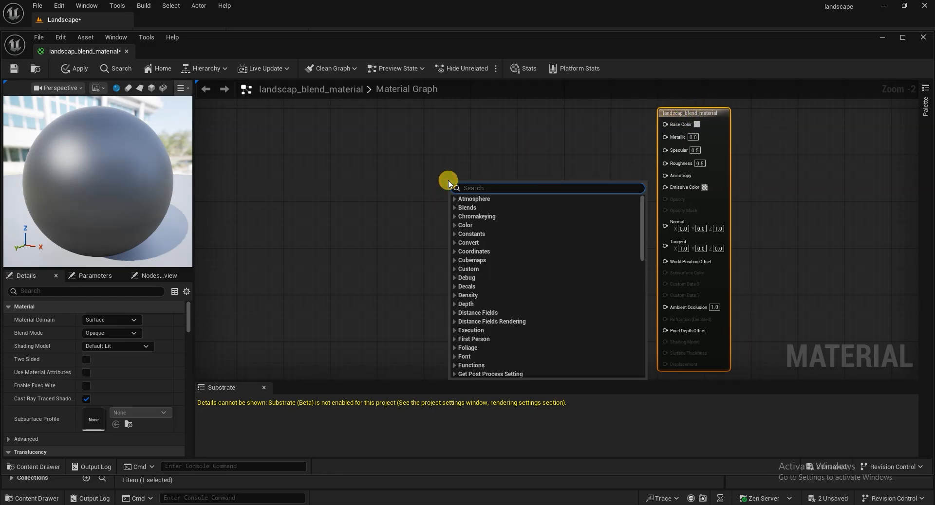
pyautogui.write('landsc')
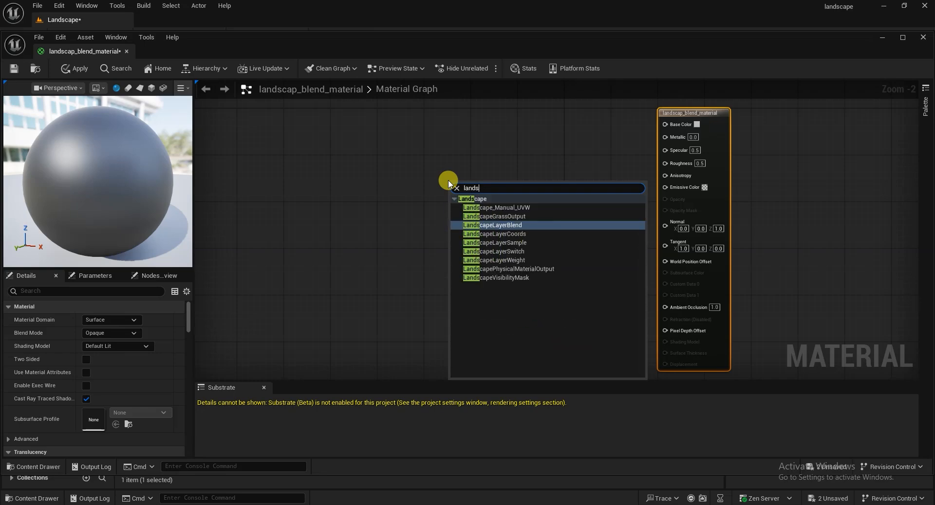
pyautogui.click(519, 226)
pyautogui.moveTo(478, 183); pyautogui.dragTo(484, 148)
pyautogui.moveTo(855, 191); pyautogui.dragTo(833, 226, button='right')
pyautogui.moveTo(456, 181); pyautogui.dragTo(477, 169)
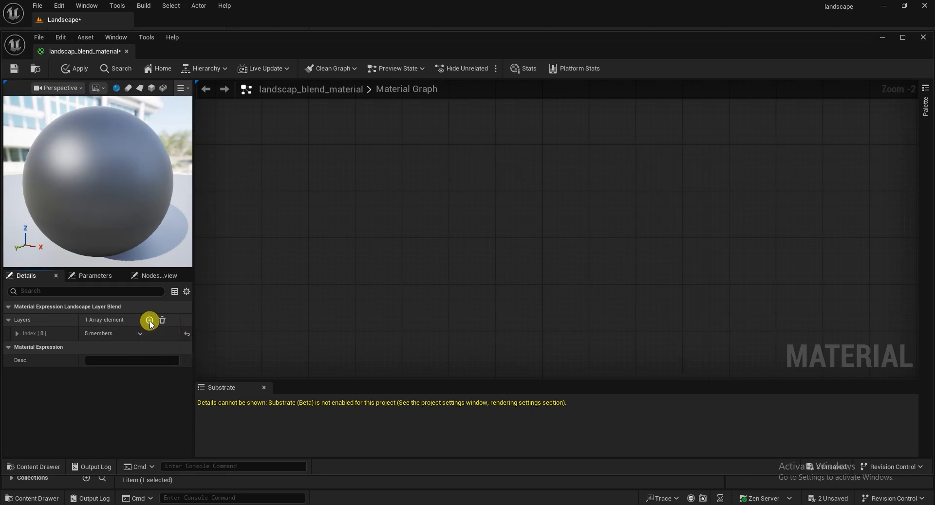
# Add a first layer to the Landscape Layer Blend node and name it rock.
pyautogui.click(150, 320)
pyautogui.click(16, 334)
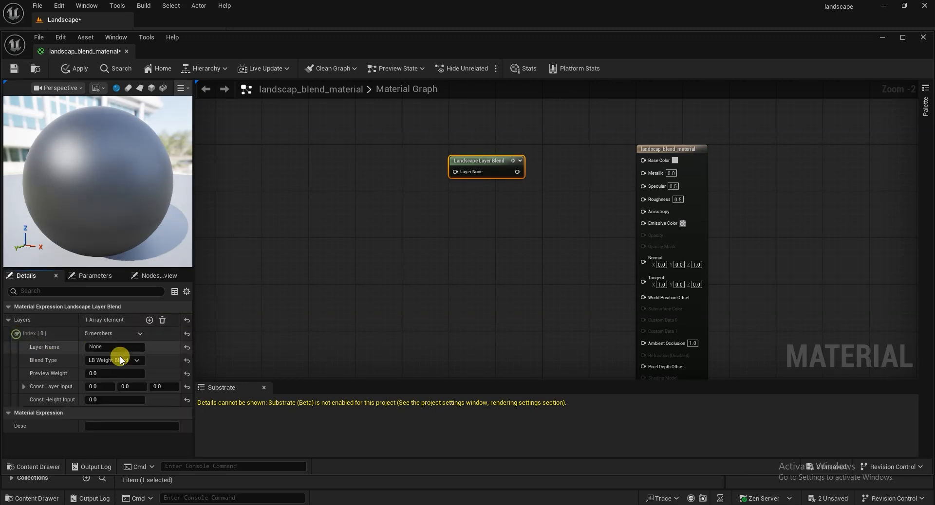
pyautogui.click(95, 347)
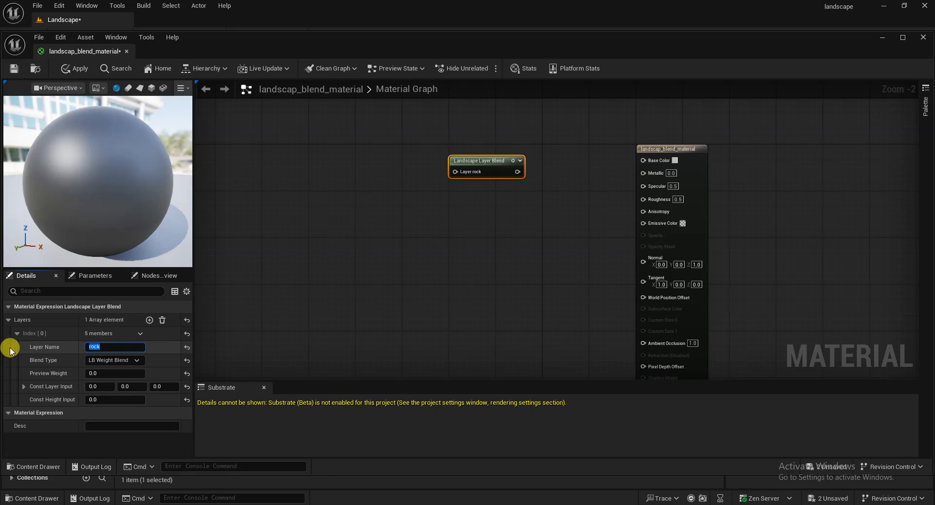
pyautogui.click(17, 334)
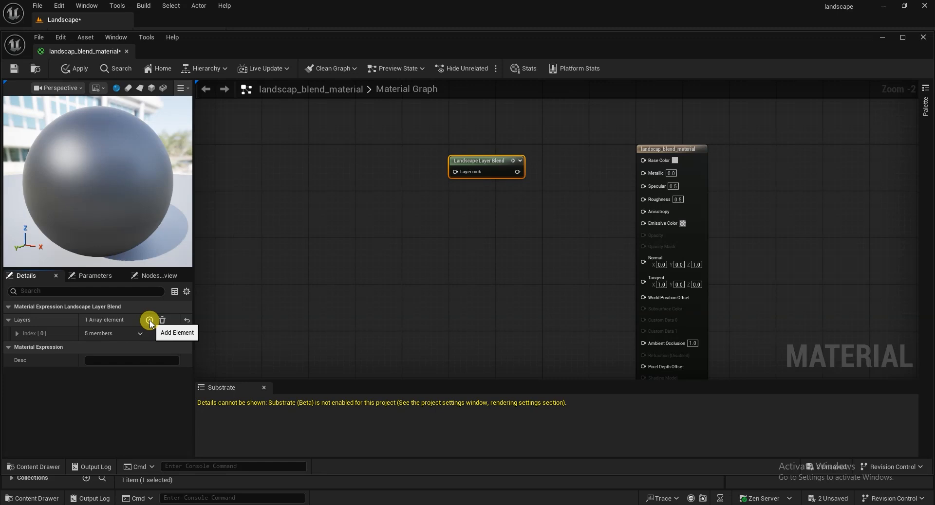
# Add a second layer to the Landscape Layer Blend node and name it dirt.
pyautogui.click(149, 320)
pyautogui.click(17, 348)
pyautogui.click(111, 361)
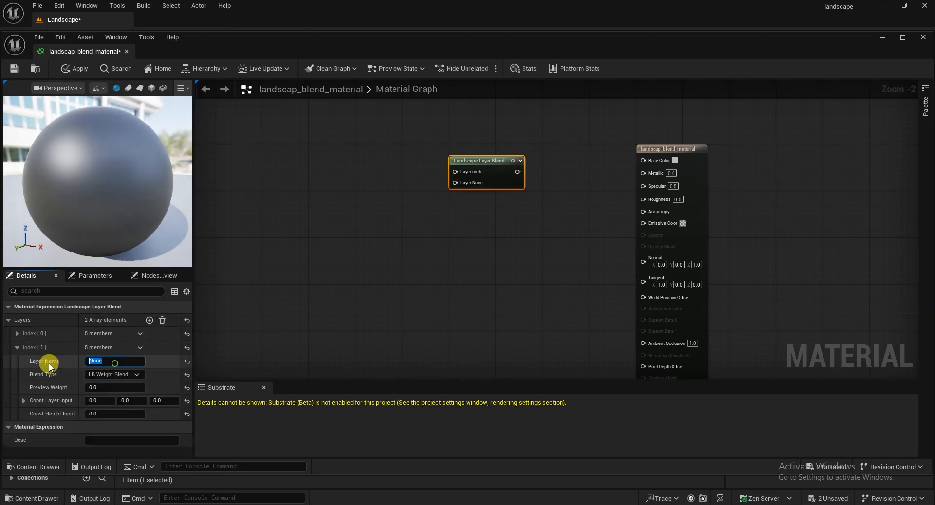
pyautogui.click(18, 348)
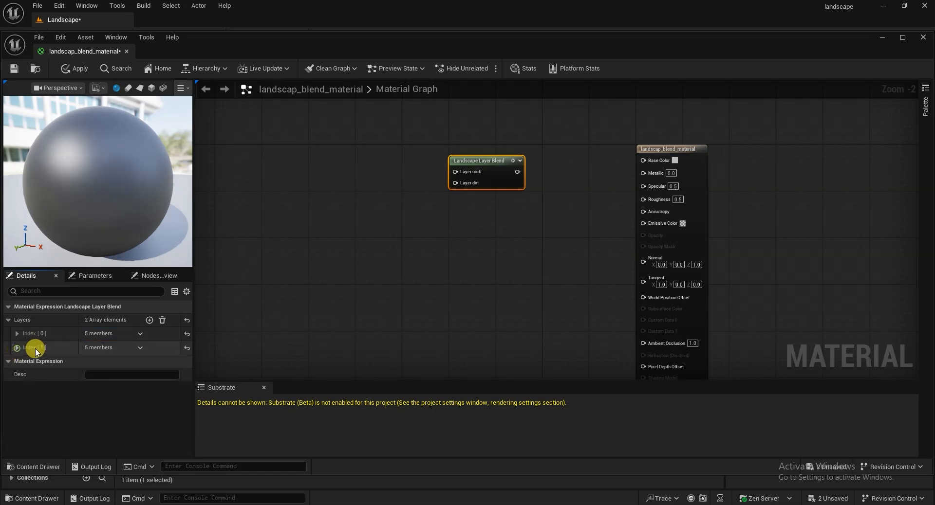
# Add a third layer to the Landscape Layer Blend node and name it Grass.
pyautogui.click(150, 321)
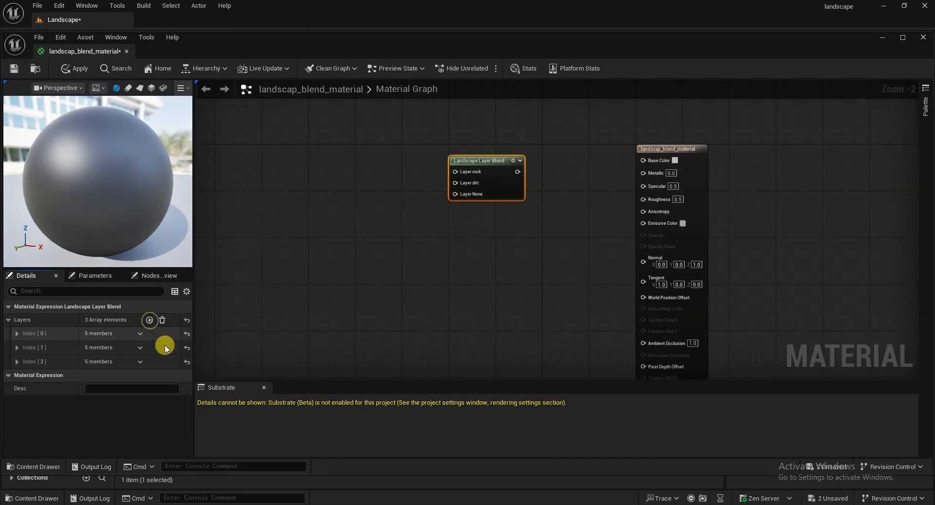
pyautogui.click(16, 362)
pyautogui.click(110, 375)
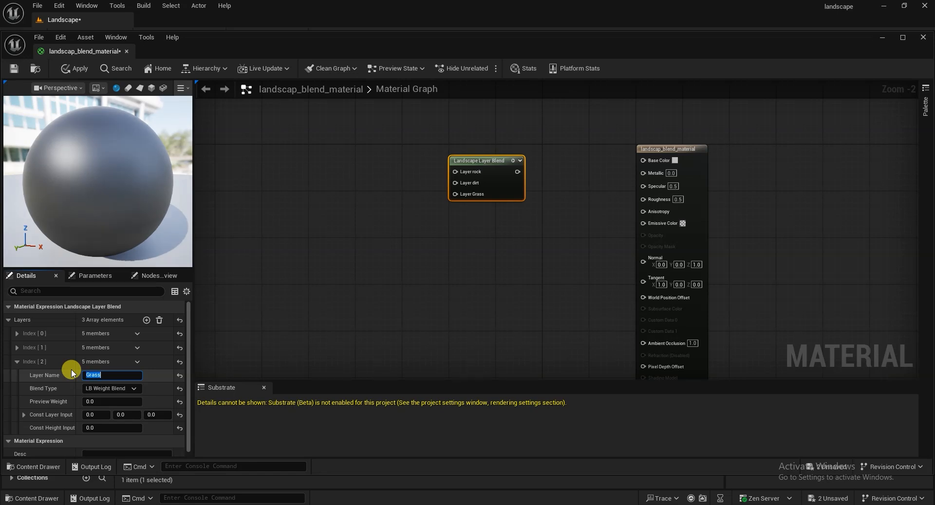
pyautogui.click(17, 361)
# Connect the Landscape Layer Blend output to the material's Base Color input and reposition the blend node.
pyautogui.moveTo(468, 162); pyautogui.dragTo(481, 189)
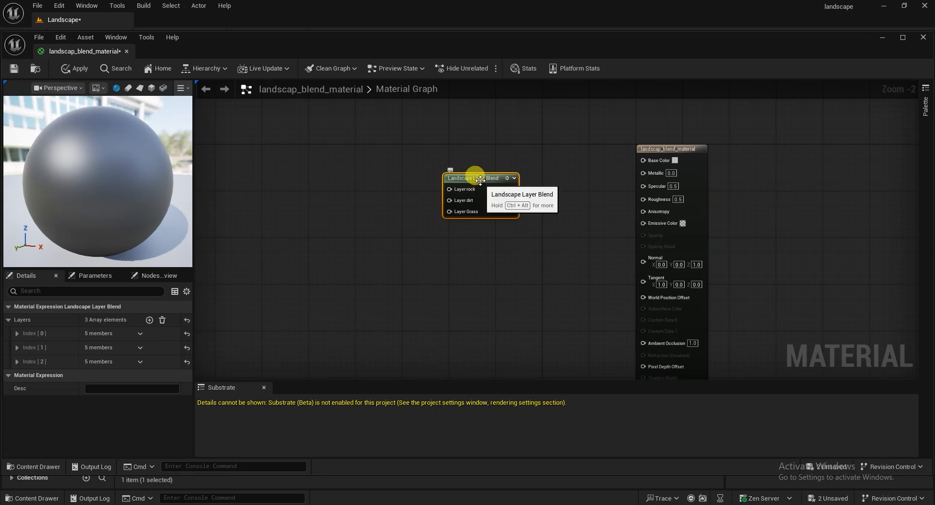
pyautogui.moveTo(477, 190); pyautogui.dragTo(652, 170)
pyautogui.moveTo(407, 245); pyautogui.dragTo(479, 222, button='right')
pyautogui.moveTo(510, 169); pyautogui.dragTo(528, 140)
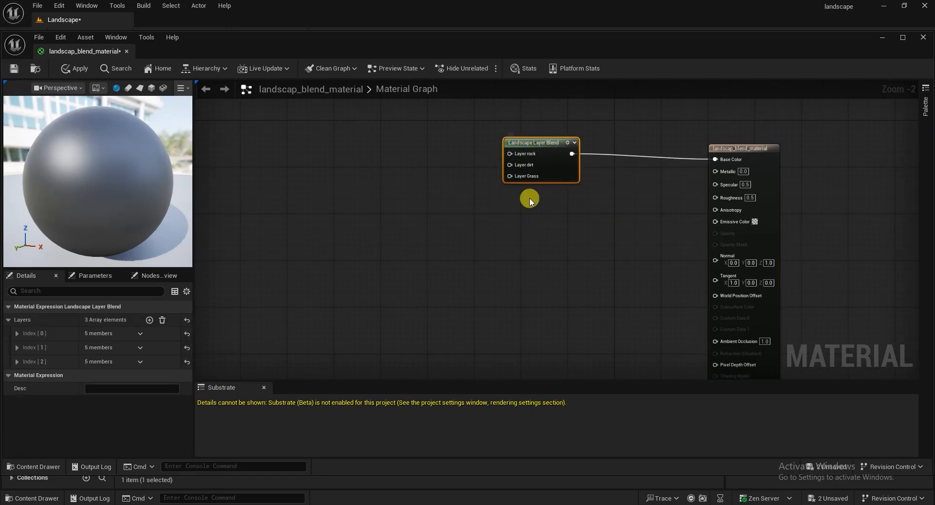
pyautogui.moveTo(556, 185); pyautogui.dragTo(544, 243, button='right')
pyautogui.moveTo(515, 199)
pyautogui.mouseDown()
pyautogui.moveTo(540, 188)
pyautogui.moveTo(519, 188)
pyautogui.mouseUp()
# Add a VectorParameter node in front of the Landscape Layer Blend node and name it rock.
pyautogui.moveTo(525, 296); pyautogui.dragTo(545, 319, button='right')
pyautogui.moveTo(406, 269); pyautogui.dragTo(457, 258, button='right')
pyautogui.rightClick(398, 231)
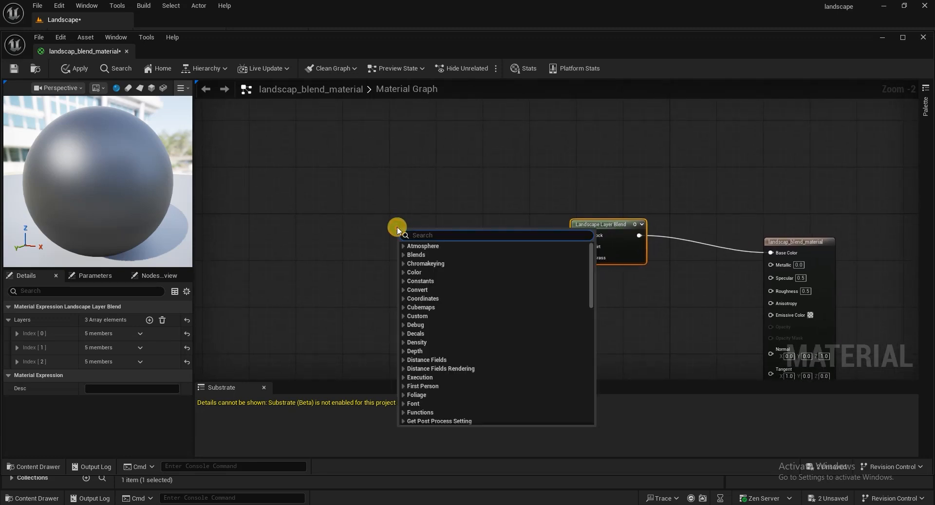
pyautogui.write('ve')
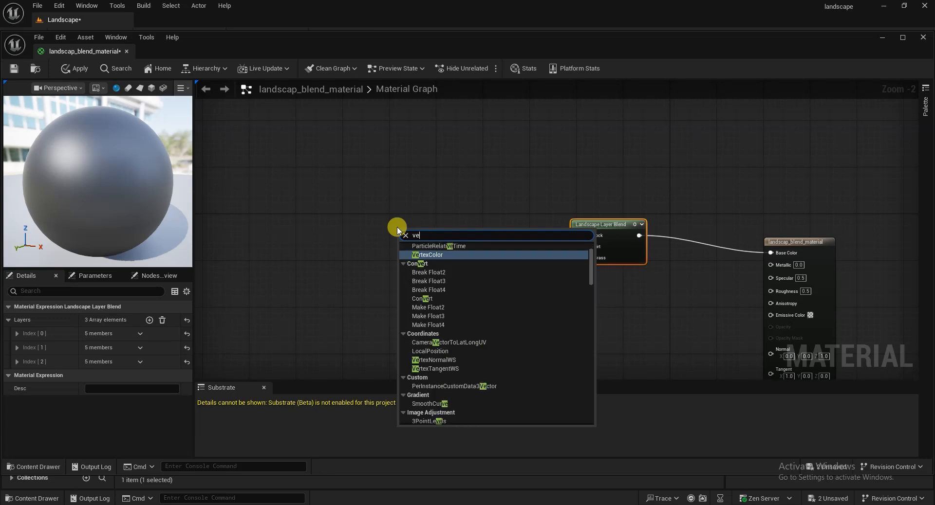
pyautogui.write('ctor')
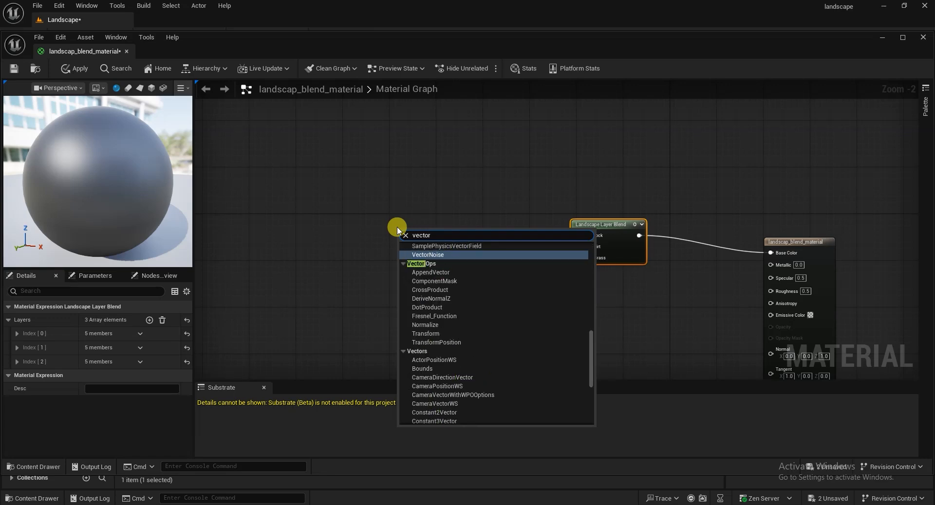
pyautogui.write(' pa')
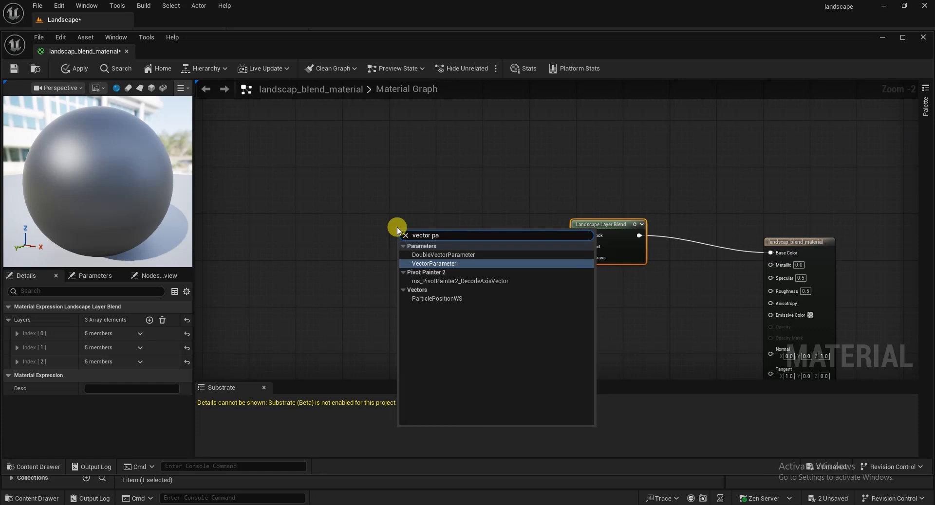
pyautogui.click(434, 263)
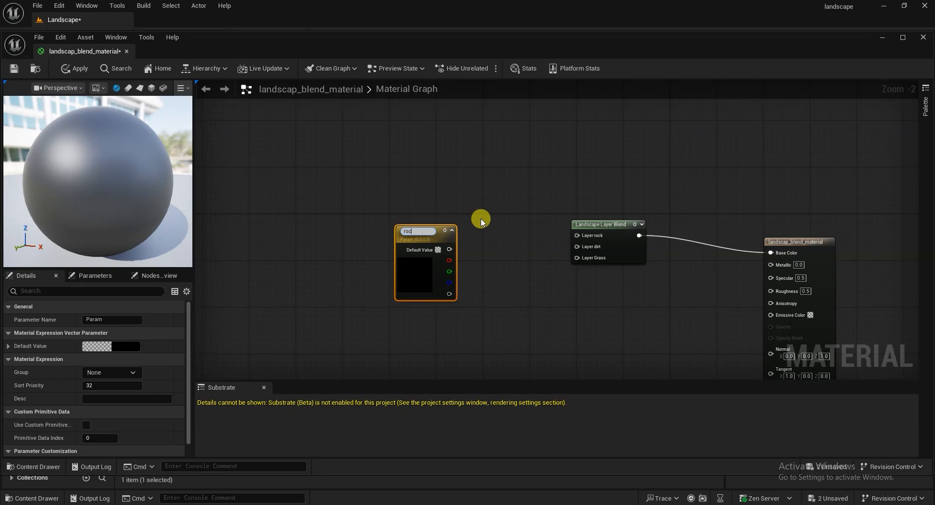
pyautogui.write('rock')
pyautogui.press('Return')
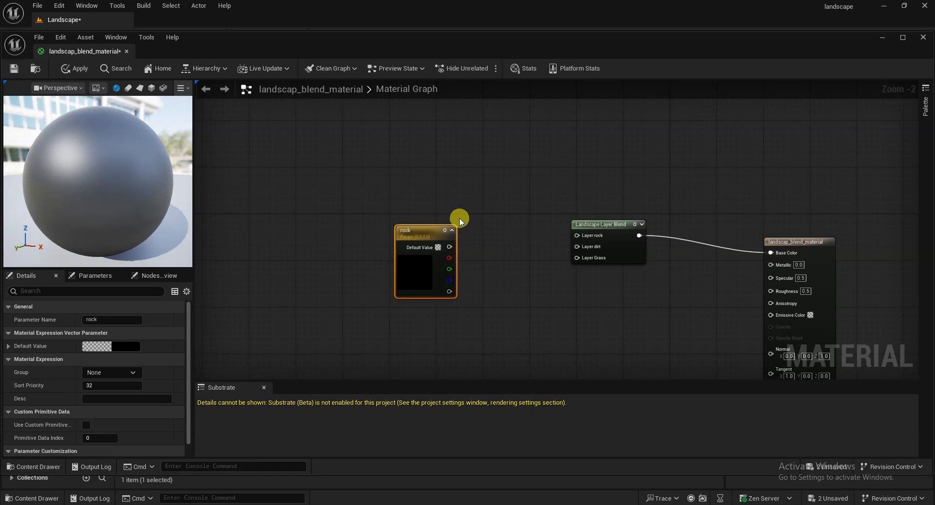
# Set the rock parameter's default color to dark gray with RGB about 0.062 and move the node slightly up.
pyautogui.moveTo(414, 266); pyautogui.dragTo(430, 254)
pyautogui.doubleClick(431, 254)
pyautogui.moveTo(577, 316); pyautogui.dragTo(580, 334)
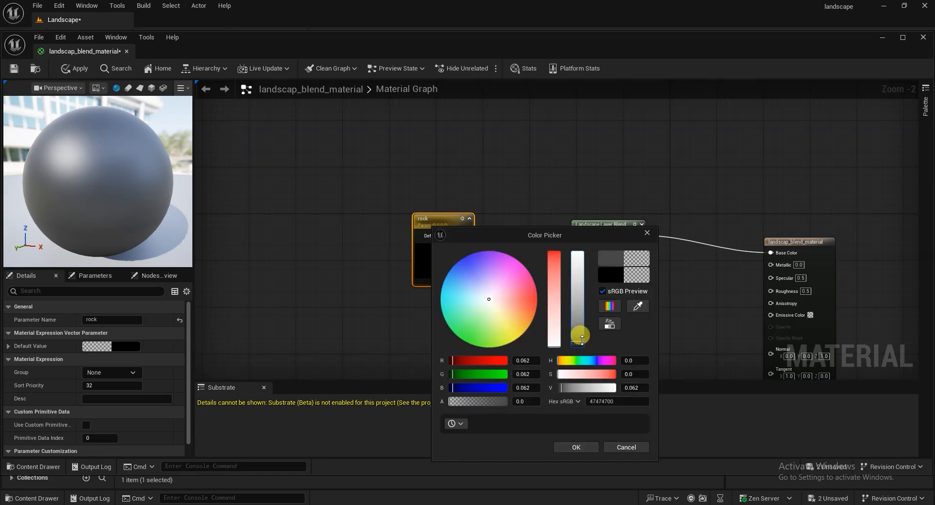
pyautogui.click(578, 445)
pyautogui.moveTo(451, 226); pyautogui.dragTo(451, 210)
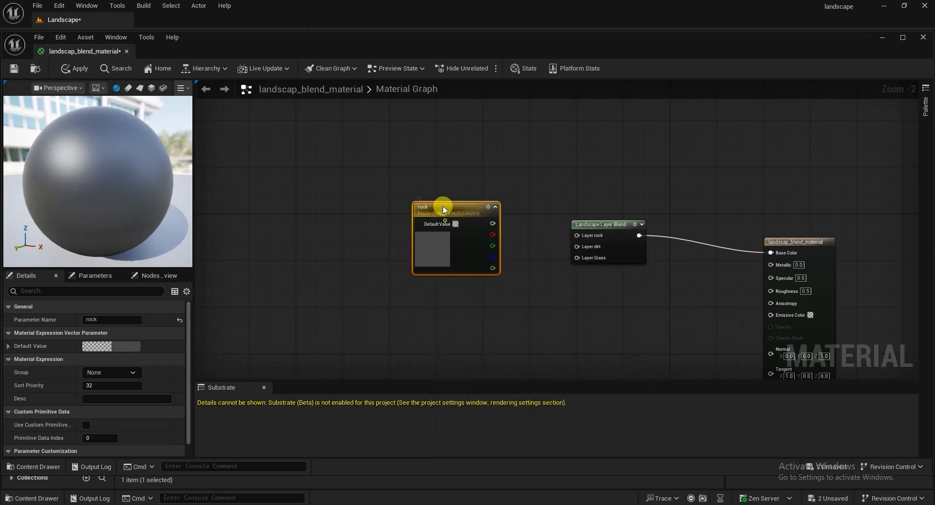
# Duplicate the rock parameter, place the copy below it and name the copy dirt.
pyautogui.click(446, 206)
pyautogui.rightClick(482, 211)
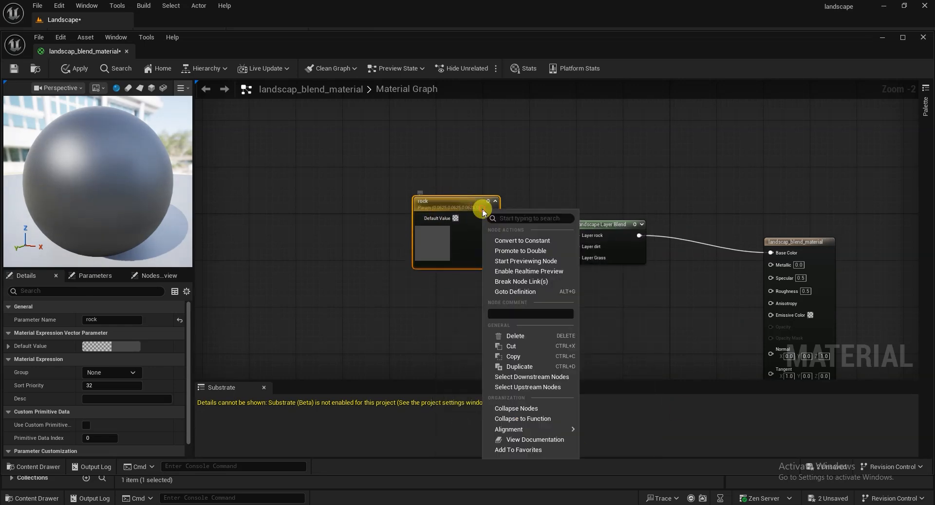
pyautogui.click(519, 367)
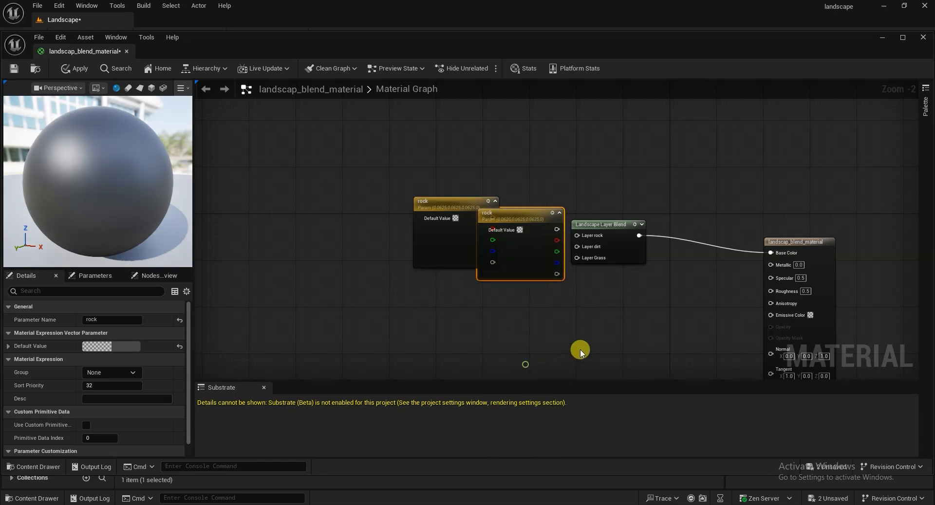
pyautogui.moveTo(521, 234); pyautogui.dragTo(457, 310)
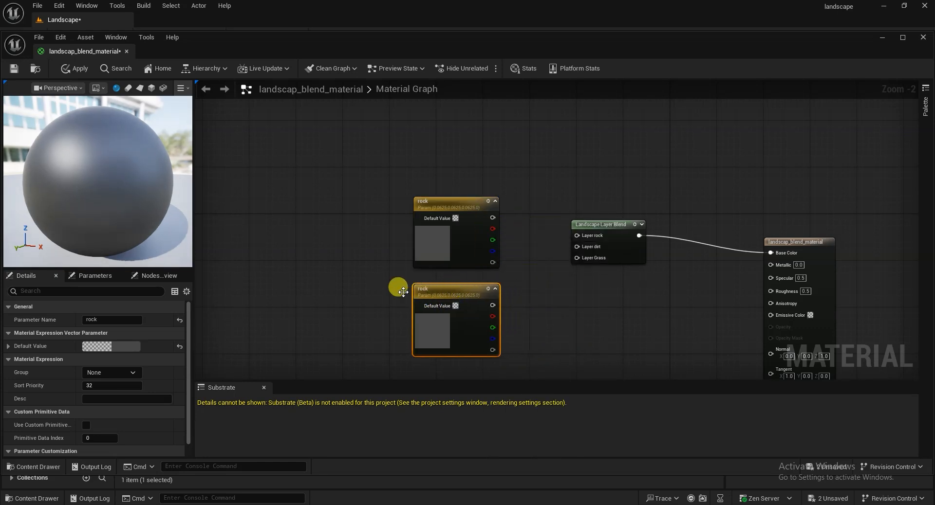
pyautogui.click(97, 319)
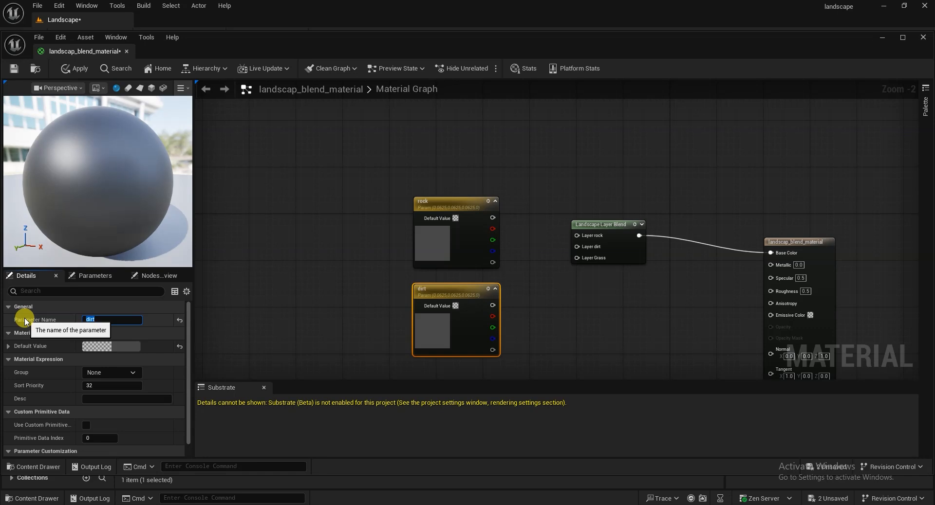
pyautogui.click(426, 327)
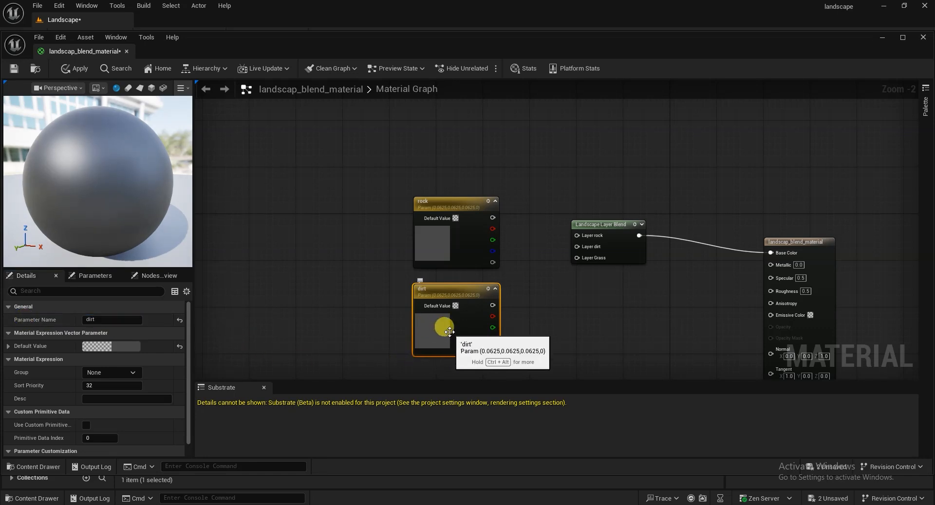
# Set the dirt parameter's default color to dark brown, hex 543400FF, and shift the rock and dirt nodes upward.
pyautogui.doubleClick(449, 331)
pyautogui.moveTo(565, 276); pyautogui.dragTo(567, 253)
pyautogui.moveTo(591, 314); pyautogui.dragTo(589, 340)
pyautogui.moveTo(538, 323); pyautogui.dragTo(542, 316)
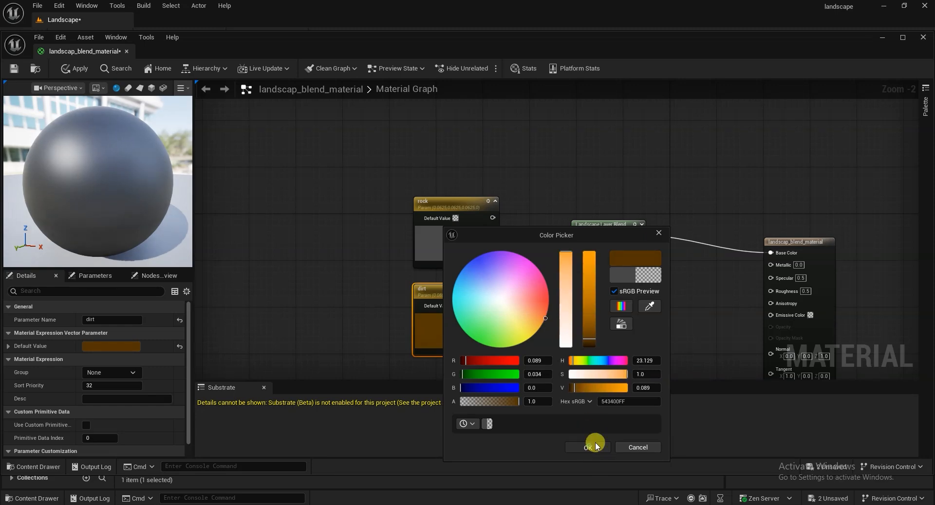
pyautogui.click(588, 447)
pyautogui.moveTo(442, 199); pyautogui.dragTo(442, 152)
pyautogui.moveTo(452, 288); pyautogui.dragTo(452, 244)
# Duplicate the dirt parameter, place the copy below it and name the copy Grass.
pyautogui.moveTo(544, 322); pyautogui.dragTo(549, 256, button='right')
pyautogui.moveTo(491, 293); pyautogui.dragTo(501, 301, button='right')
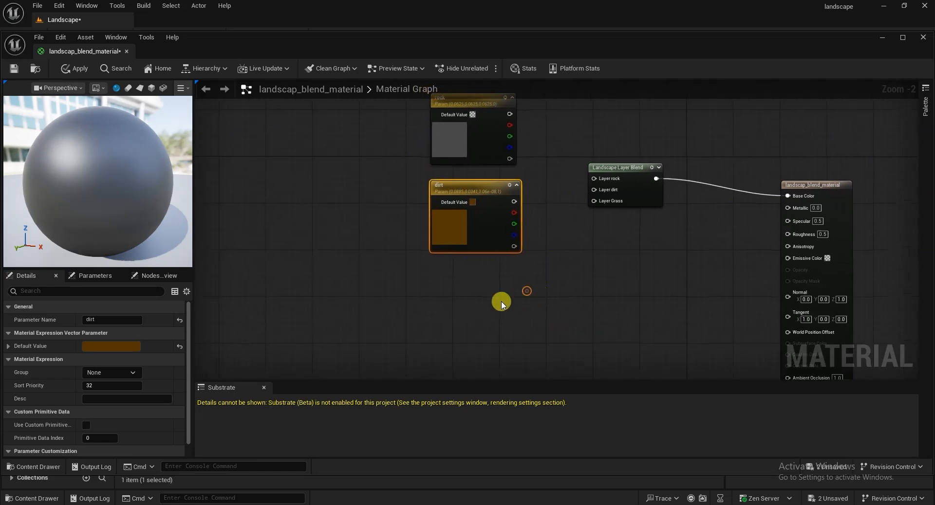
pyautogui.rightClick(455, 185)
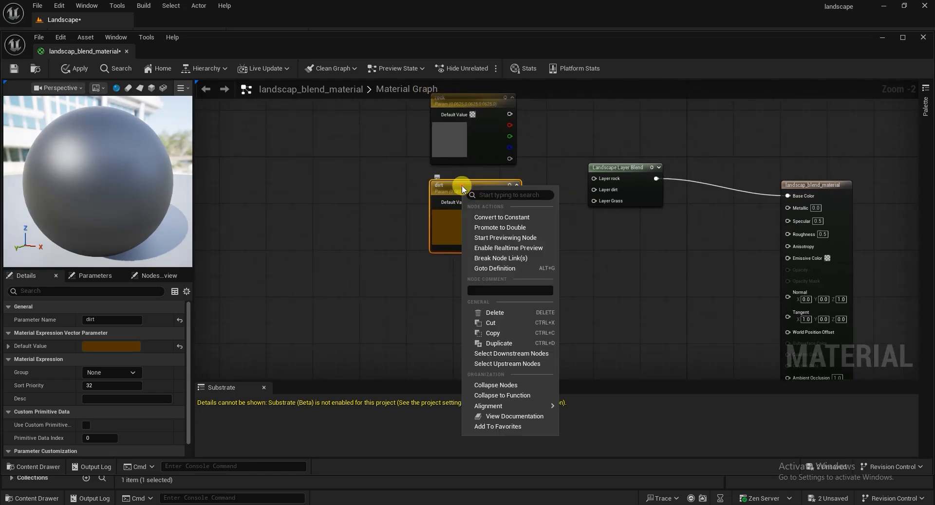
pyautogui.click(538, 343)
pyautogui.moveTo(509, 309); pyautogui.dragTo(476, 277)
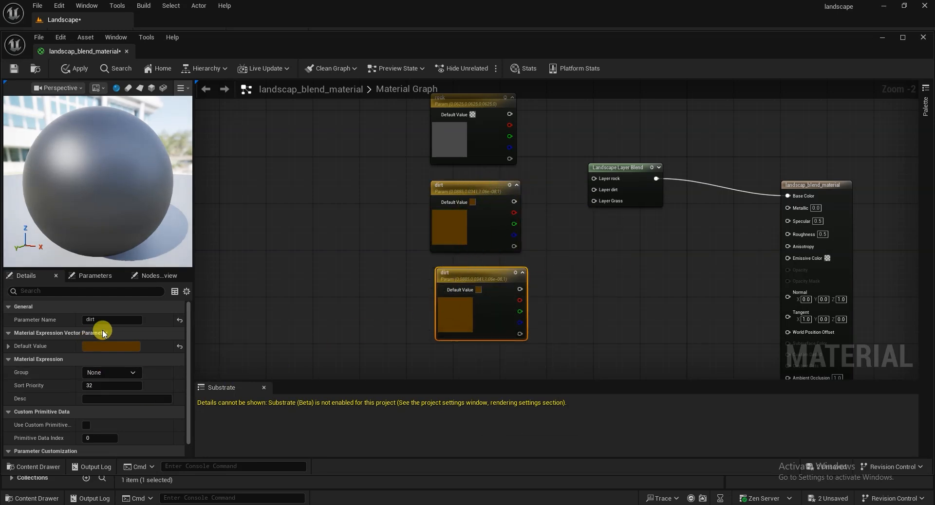
pyautogui.click(111, 320)
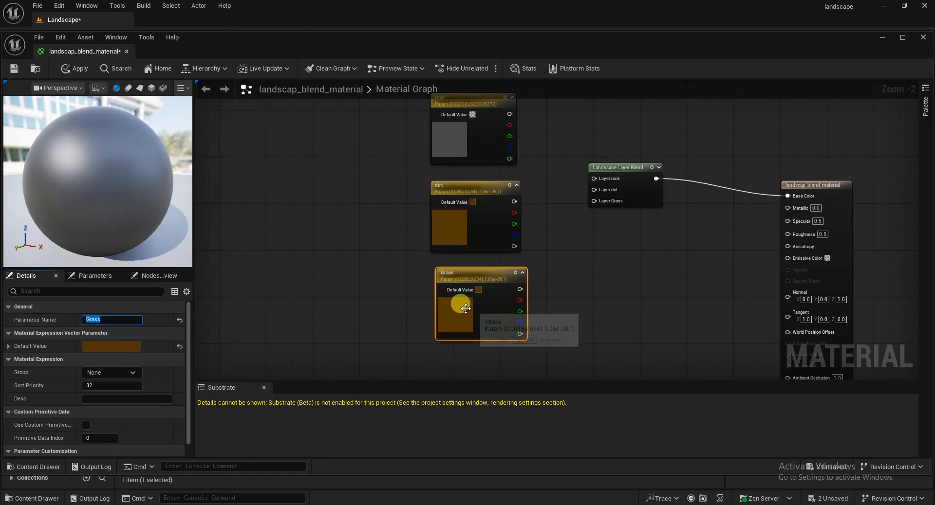
# Set the Grass parameter's default color to dark green, hex 2B5900FF, and line its node up under the dirt node.
pyautogui.click(133, 347)
pyautogui.moveTo(194, 330); pyautogui.dragTo(182, 347)
pyautogui.moveTo(280, 343)
pyautogui.mouseDown()
pyautogui.moveTo(278, 327)
pyautogui.moveTo(280, 338)
pyautogui.mouseUp()
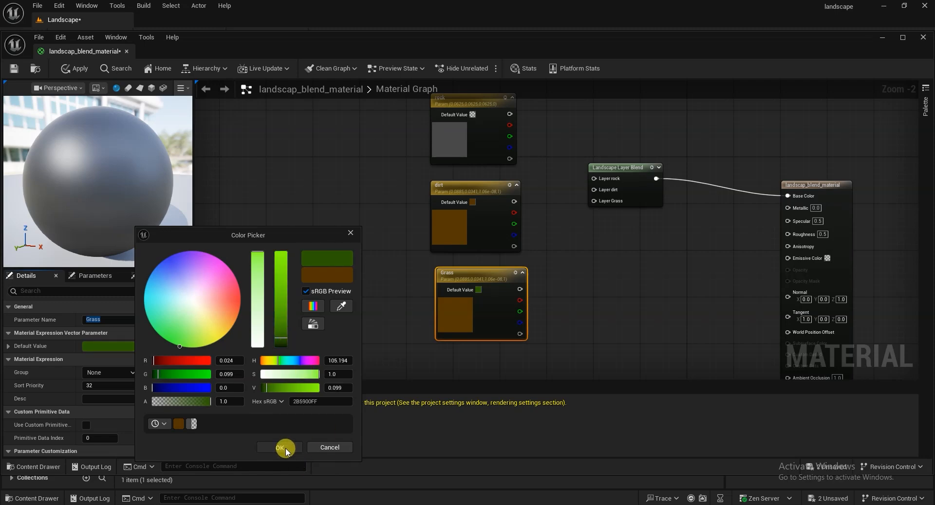
pyautogui.click(280, 446)
pyautogui.moveTo(458, 278); pyautogui.dragTo(451, 279)
# Connect the rock, dirt and Grass parameters to the matching layer inputs of the Landscape Layer Blend node.
pyautogui.moveTo(580, 257); pyautogui.dragTo(523, 308, button='right')
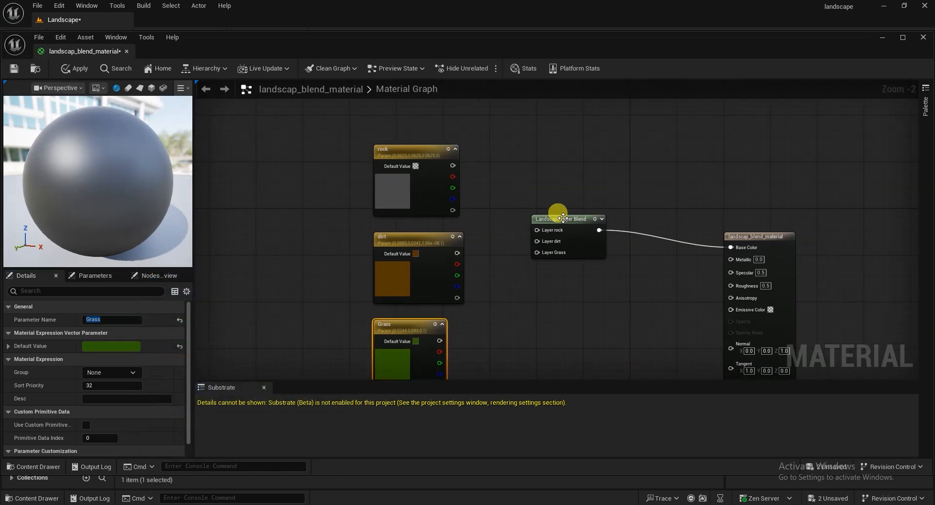
pyautogui.moveTo(560, 219); pyautogui.dragTo(572, 221)
pyautogui.moveTo(452, 166); pyautogui.dragTo(551, 235)
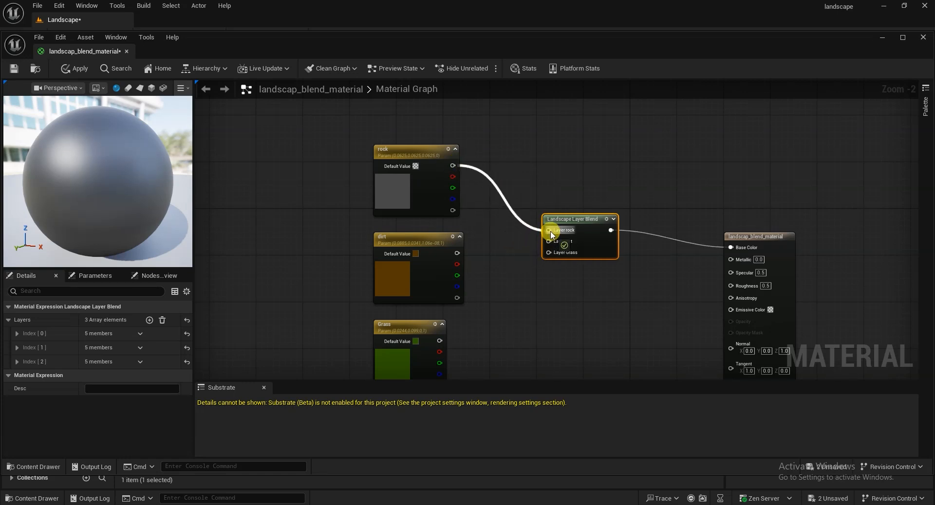
pyautogui.moveTo(555, 235); pyautogui.dragTo(574, 214)
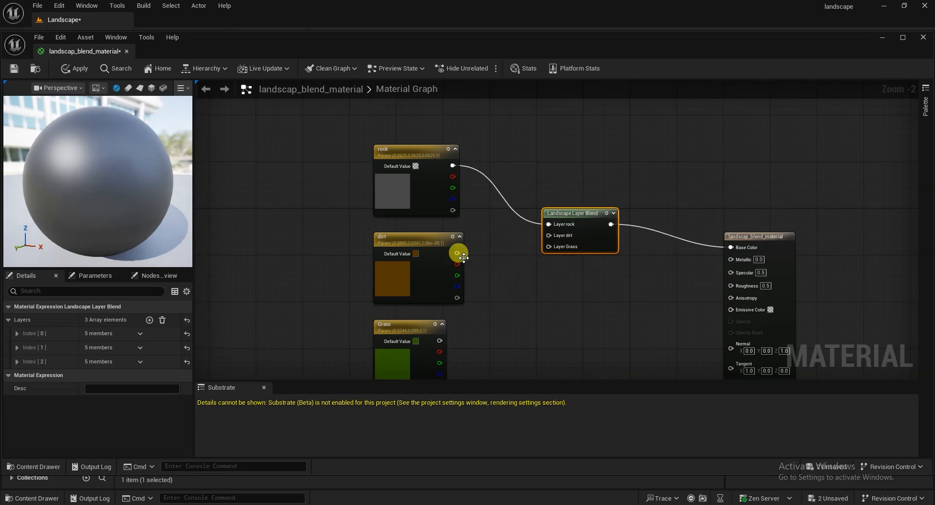
pyautogui.moveTo(458, 253); pyautogui.dragTo(550, 236)
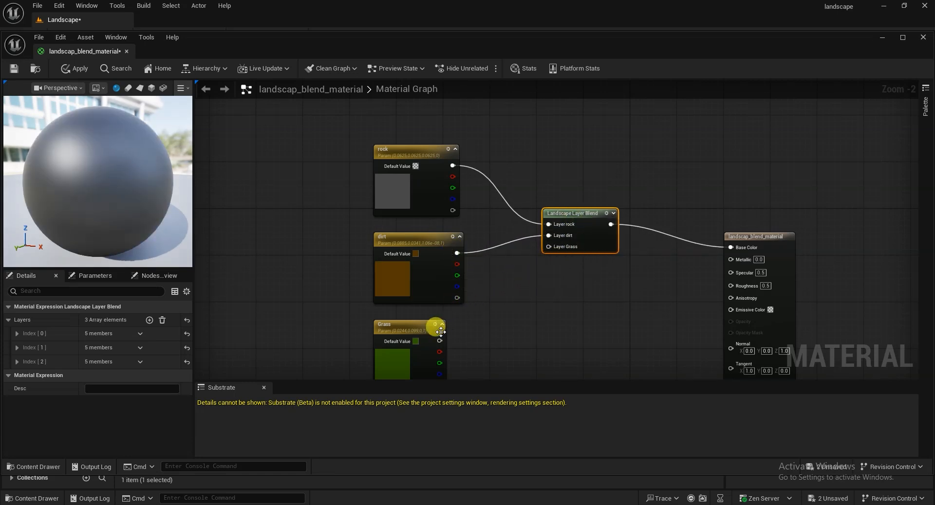
pyautogui.moveTo(440, 341); pyautogui.dragTo(550, 249)
# Tidy the positions of the Landscape Layer Blend and material output nodes and save the material.
pyautogui.moveTo(570, 215); pyautogui.dragTo(641, 224, button='right')
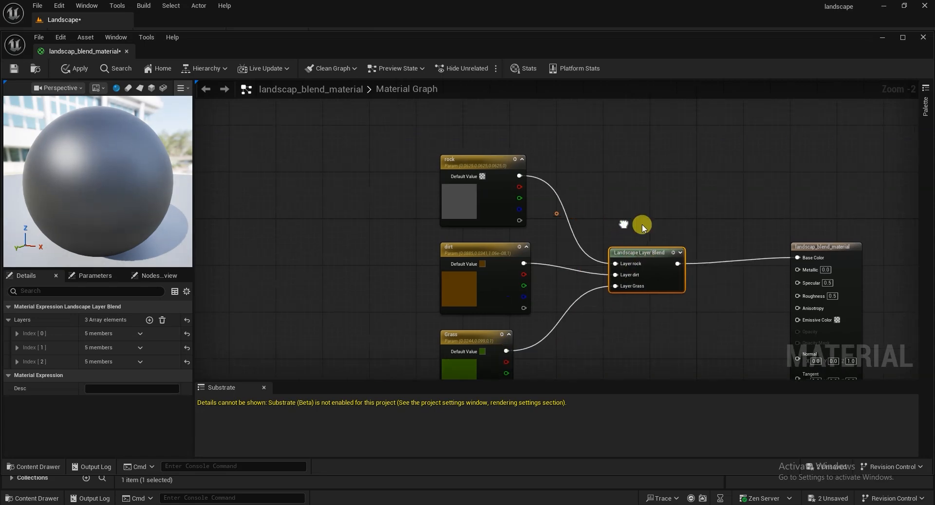
pyautogui.click(492, 159)
pyautogui.click(484, 247)
pyautogui.moveTo(487, 334); pyautogui.dragTo(486, 268, button='right')
pyautogui.click(488, 268)
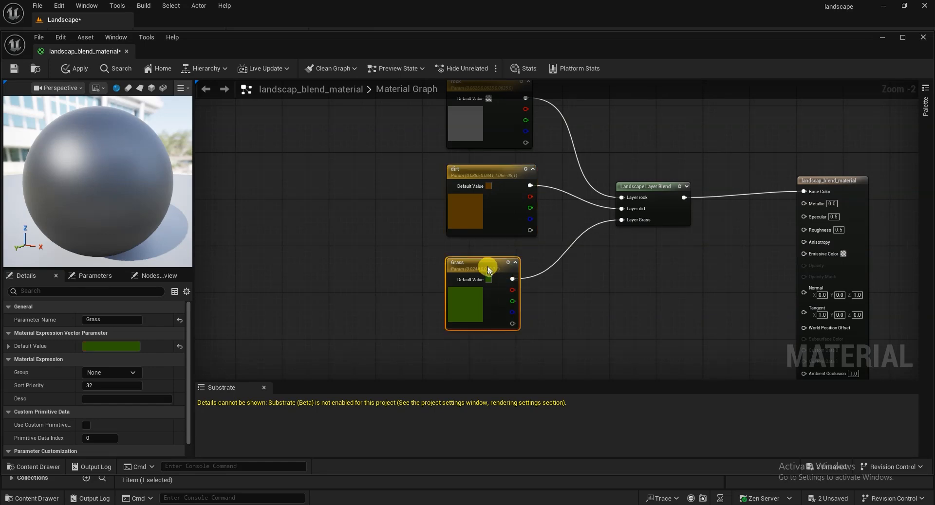
pyautogui.moveTo(623, 292); pyautogui.dragTo(505, 301, button='right')
pyautogui.moveTo(712, 190); pyautogui.dragTo(705, 208)
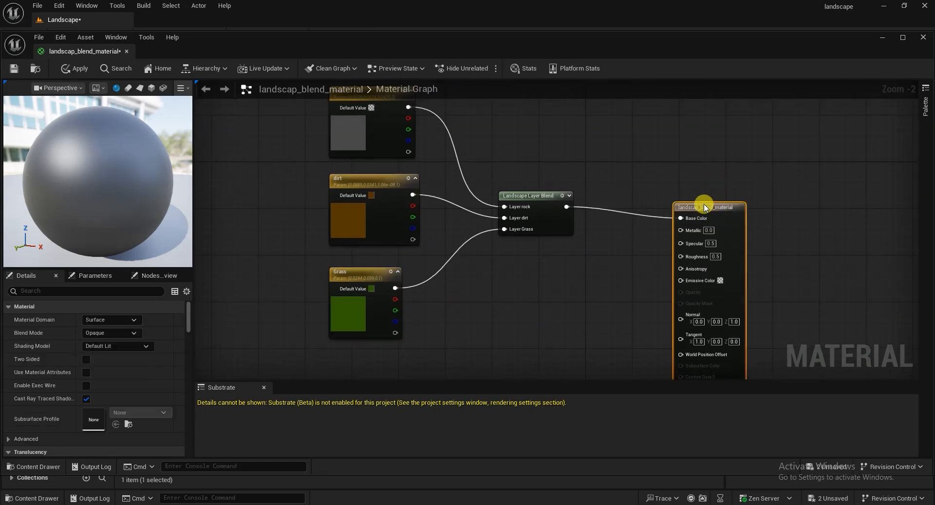
pyautogui.scroll(-2, 527, 299)
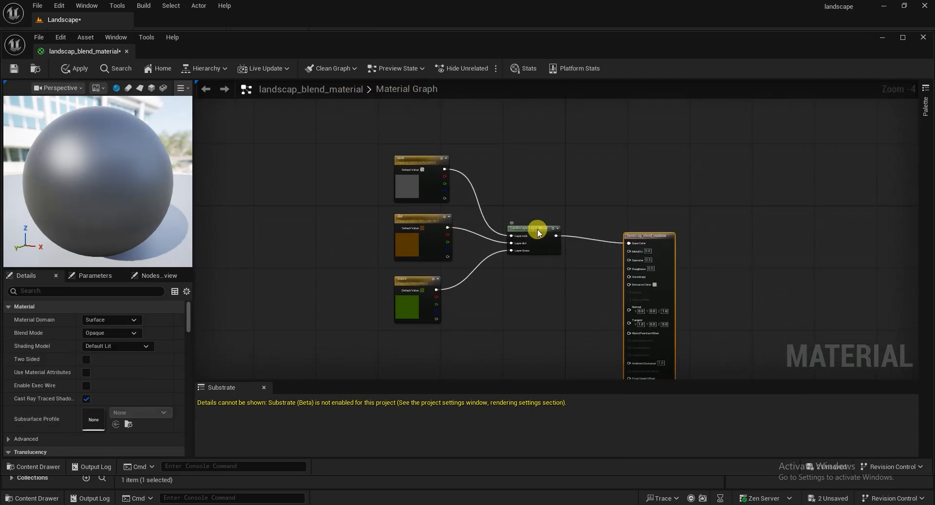
pyautogui.moveTo(537, 233); pyautogui.dragTo(544, 233)
pyautogui.moveTo(563, 291); pyautogui.dragTo(577, 254, button='right')
pyautogui.moveTo(663, 199); pyautogui.dragTo(671, 196)
pyautogui.moveTo(546, 288); pyautogui.dragTo(635, 287, button='right')
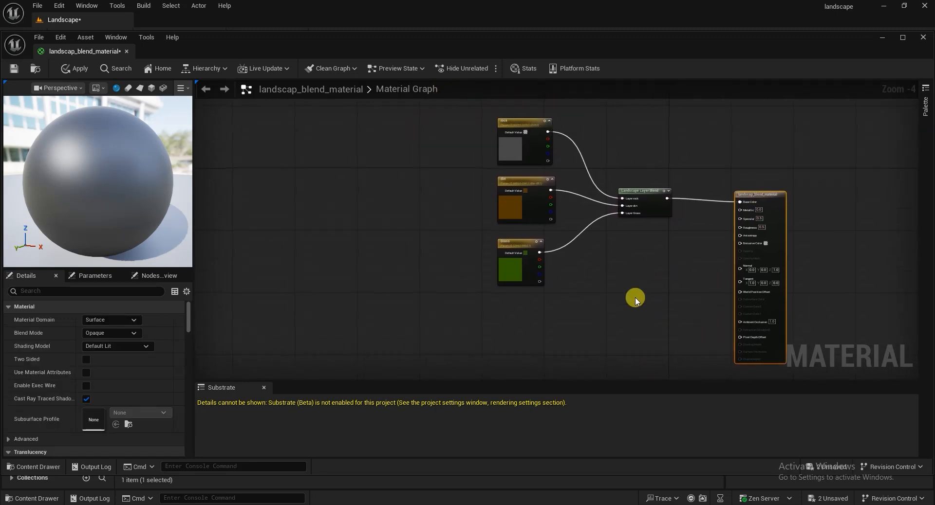
pyautogui.click(14, 71)
# Add a LandscapeLayerCoords node in the free area below the Grass parameter, offset before the parameter column.
pyautogui.moveTo(501, 319); pyautogui.dragTo(534, 250, button='right')
pyautogui.rightClick(467, 273)
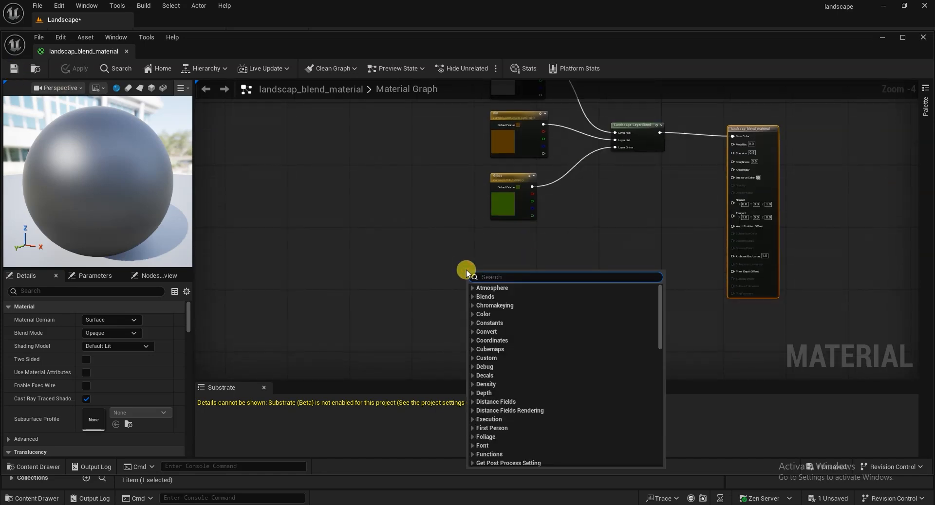
pyautogui.write('landscape co')
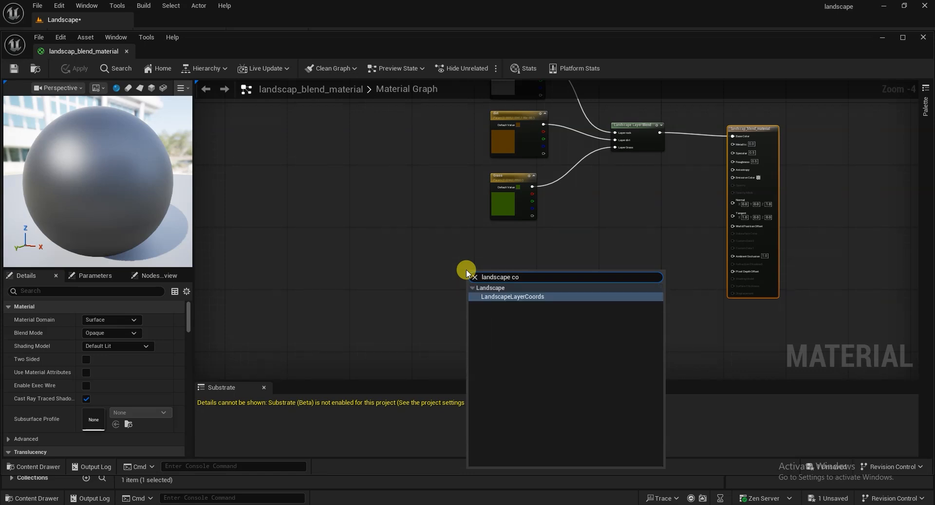
pyautogui.click(525, 302)
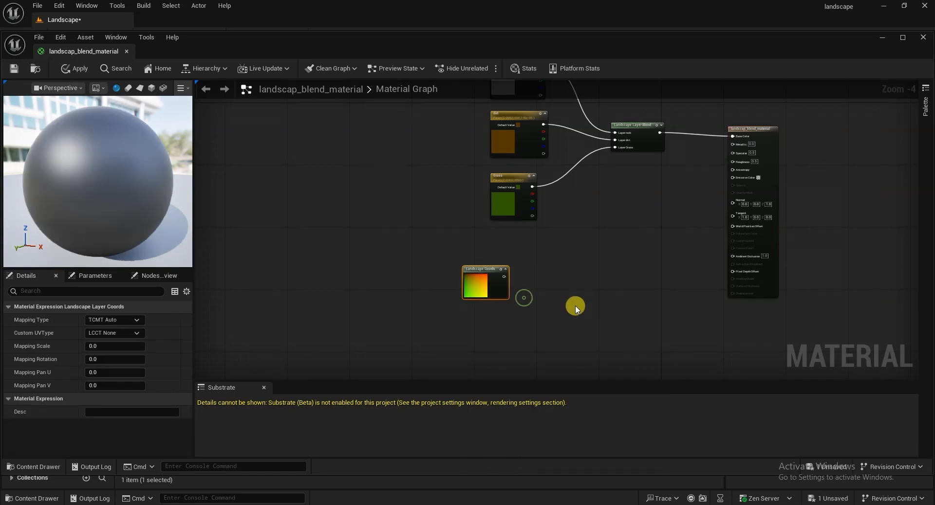
pyautogui.moveTo(474, 273); pyautogui.dragTo(400, 269)
pyautogui.moveTo(576, 293); pyautogui.dragTo(571, 267, button='right')
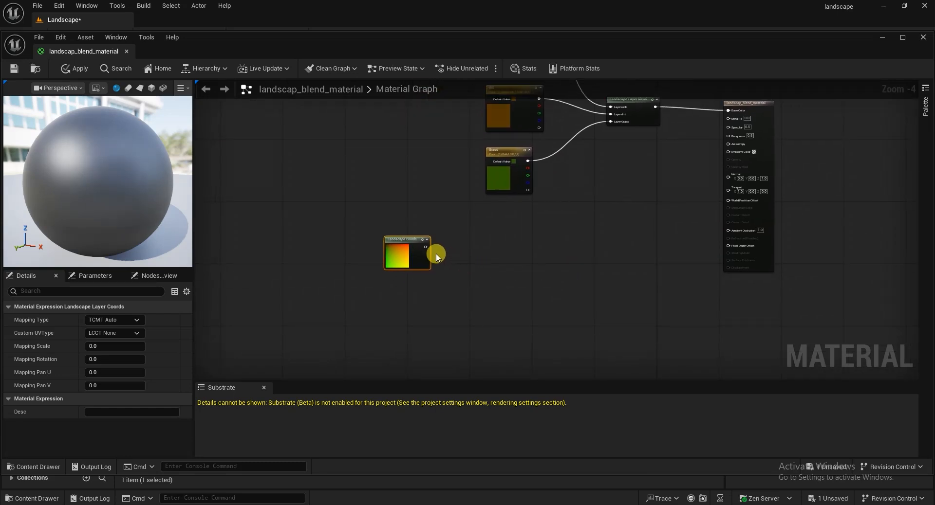
# Add a Multiply node beside the Landscape Coords node and connect the coordinates output to its A input.
pyautogui.scroll(1, 474, 253)
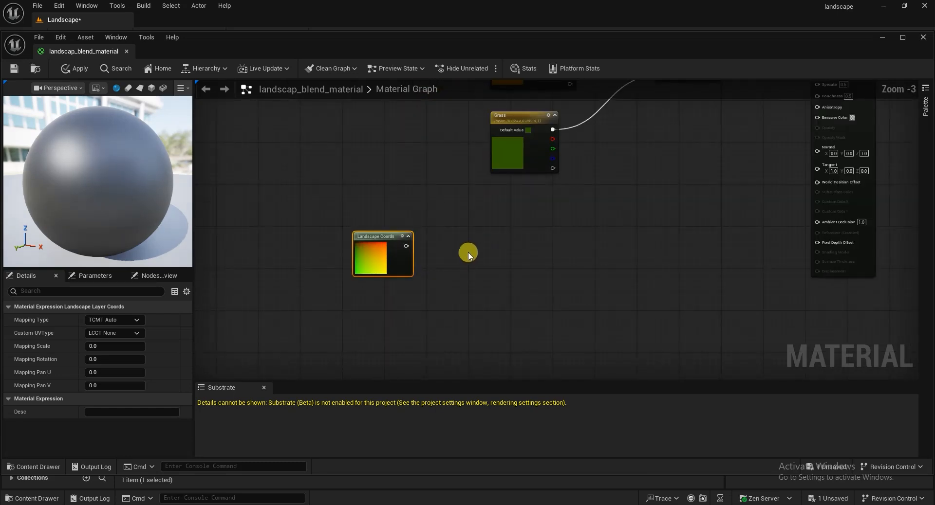
pyautogui.rightClick(452, 247)
pyautogui.write('mul')
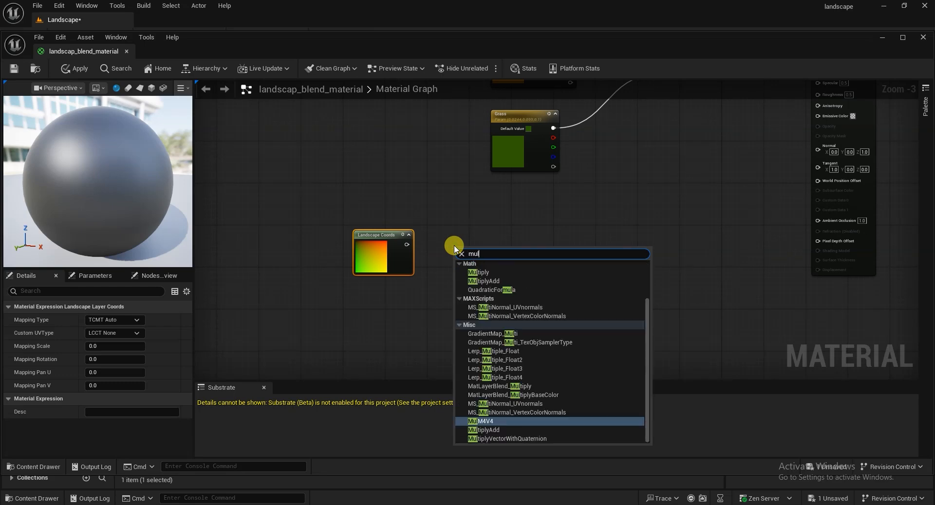
pyautogui.write('t')
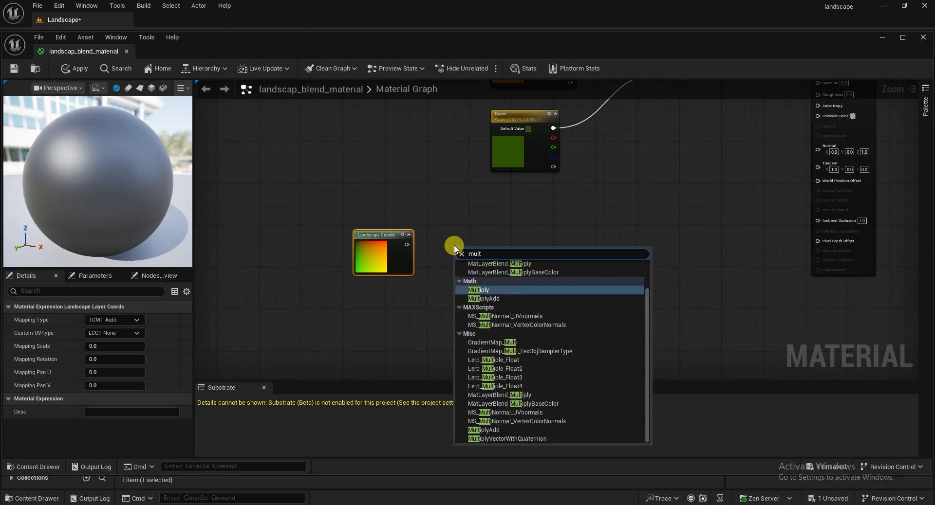
pyautogui.click(479, 290)
pyautogui.moveTo(455, 252); pyautogui.dragTo(531, 247)
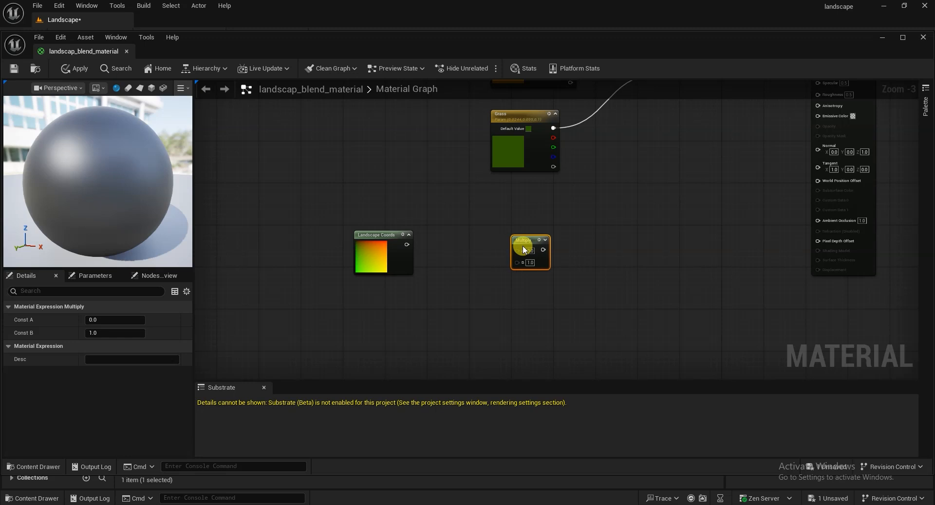
pyautogui.moveTo(401, 251); pyautogui.dragTo(527, 260)
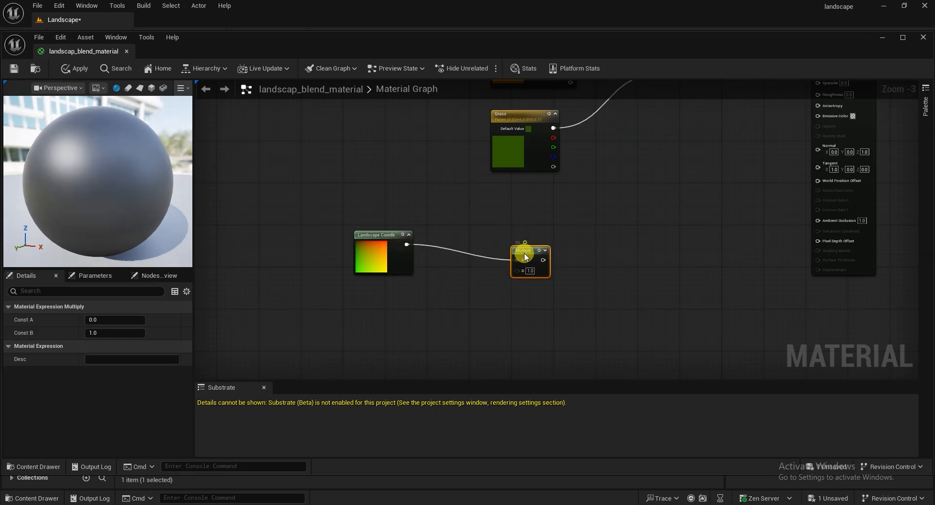
# Add a Constant node below the Landscape Coords node, connect it to Multiply's B input and align the Multiply node with the coordinates.
pyautogui.rightClick(491, 316)
pyautogui.write('cons')
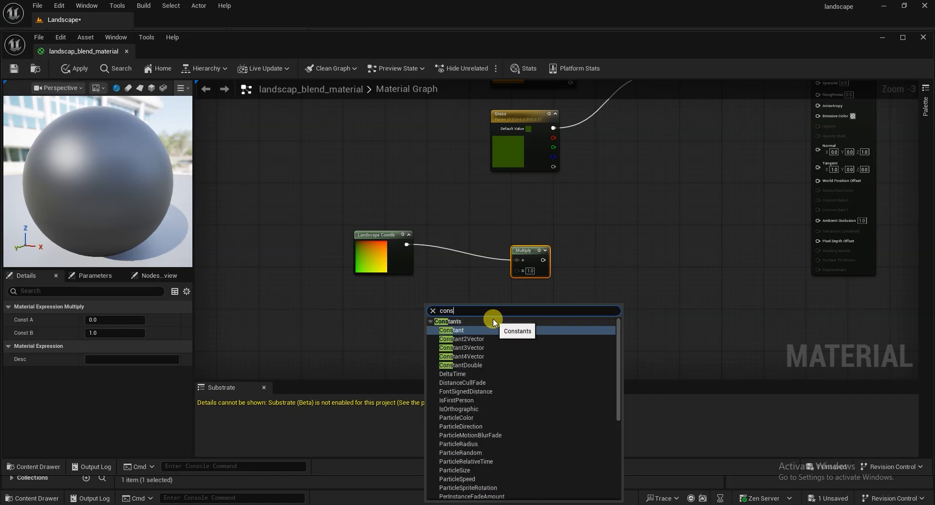
pyautogui.click(464, 331)
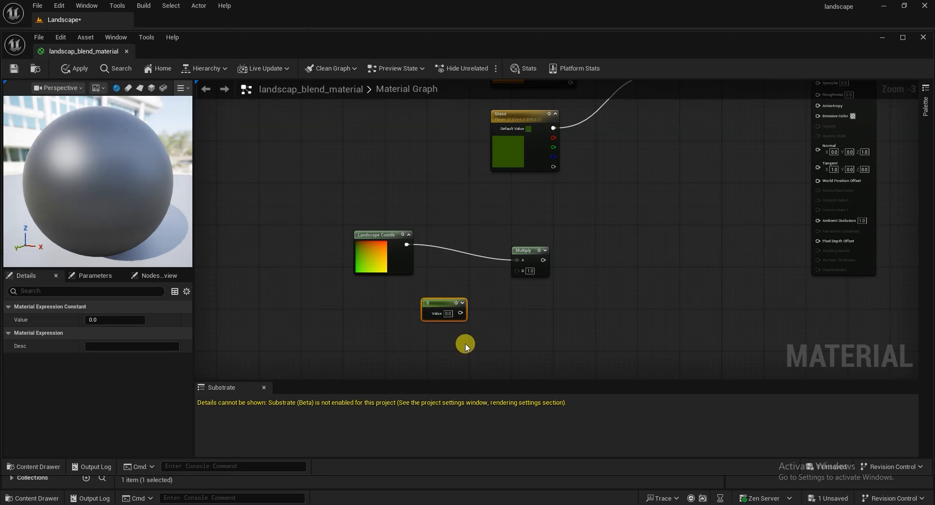
pyautogui.moveTo(435, 313); pyautogui.dragTo(511, 233)
pyautogui.moveTo(588, 254); pyautogui.dragTo(452, 302, button='right')
pyautogui.moveTo(375, 288); pyautogui.dragTo(359, 284)
pyautogui.moveTo(485, 304); pyautogui.dragTo(527, 281, button='right')
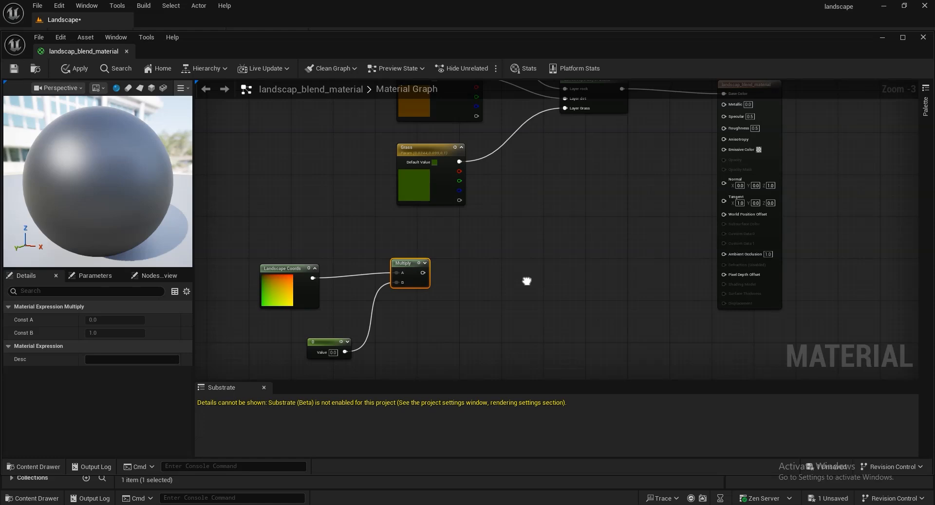
pyautogui.moveTo(413, 264); pyautogui.dragTo(409, 270)
pyautogui.click(526, 282)
# Add a Texture Sample node and place it below the Landscape Layer Blend node, beyond the Multiply node.
pyautogui.moveTo(527, 294); pyautogui.dragTo(485, 276, button='right')
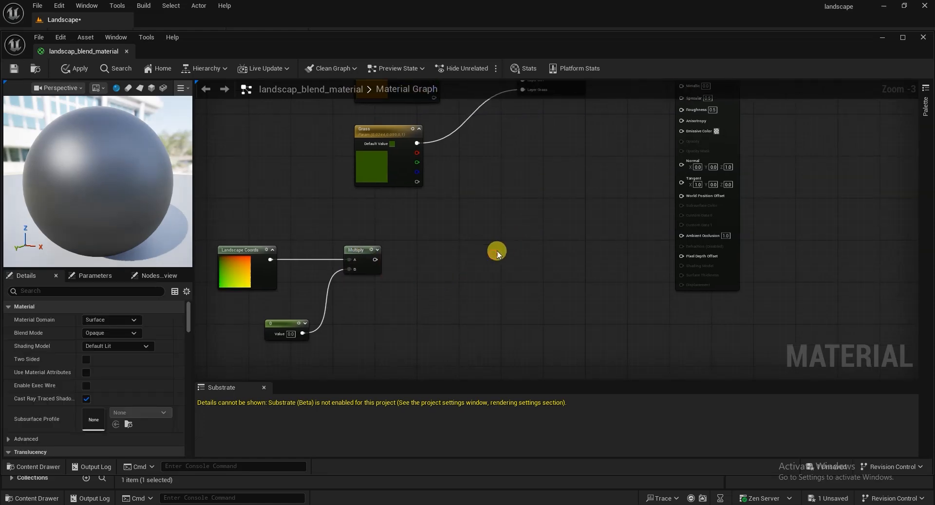
pyautogui.rightClick(442, 259)
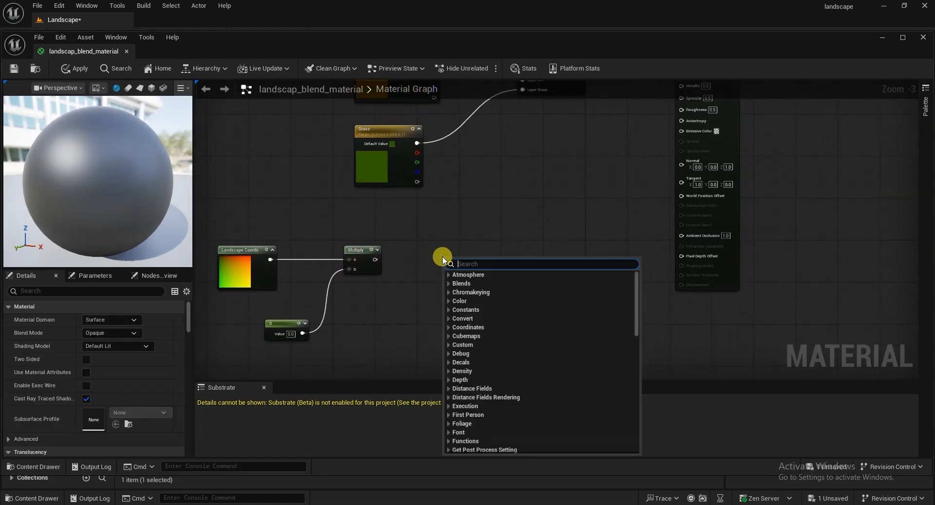
pyautogui.write('texture')
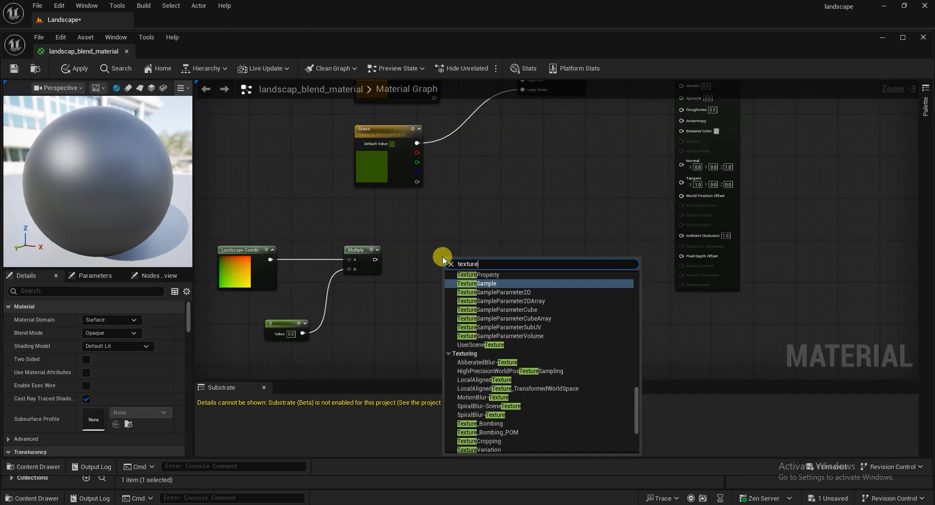
pyautogui.click(480, 283)
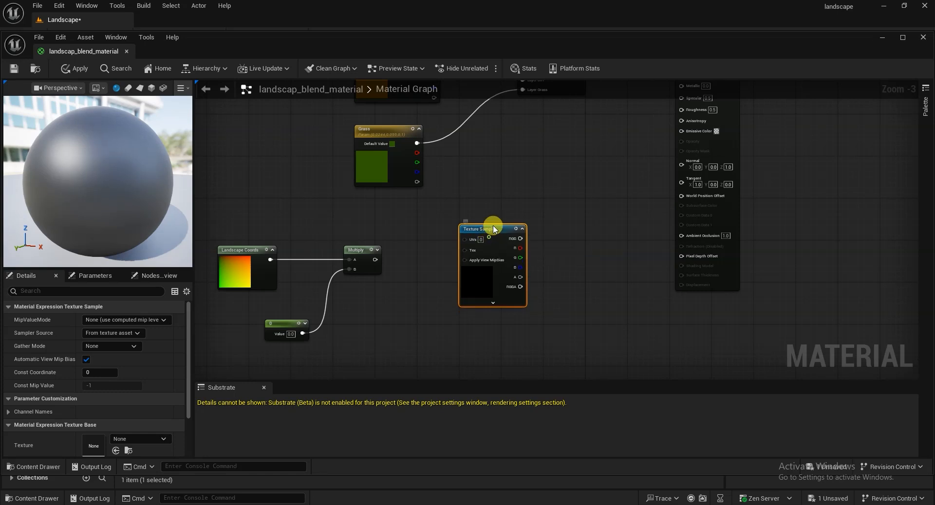
pyautogui.moveTo(481, 255); pyautogui.dragTo(502, 198)
pyautogui.moveTo(583, 300); pyautogui.dragTo(590, 283, button='right')
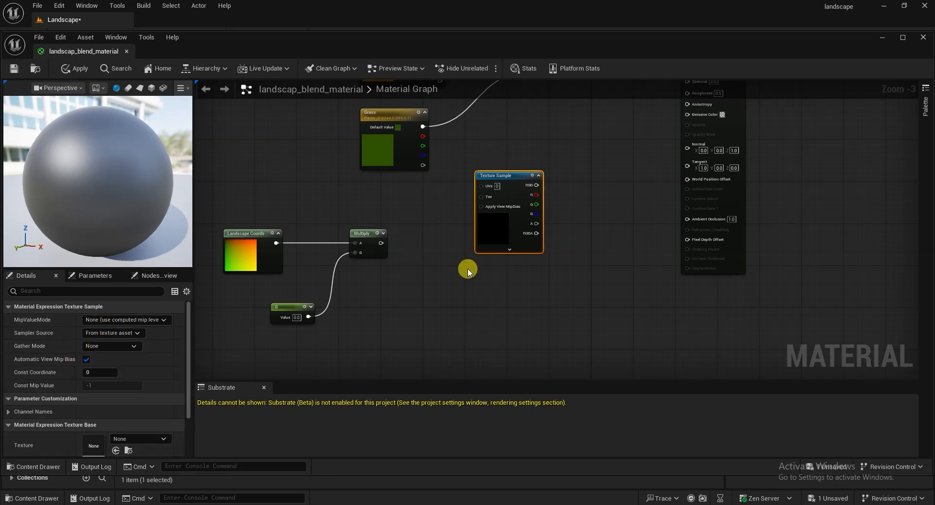
pyautogui.moveTo(386, 363); pyautogui.dragTo(399, 314, button='right')
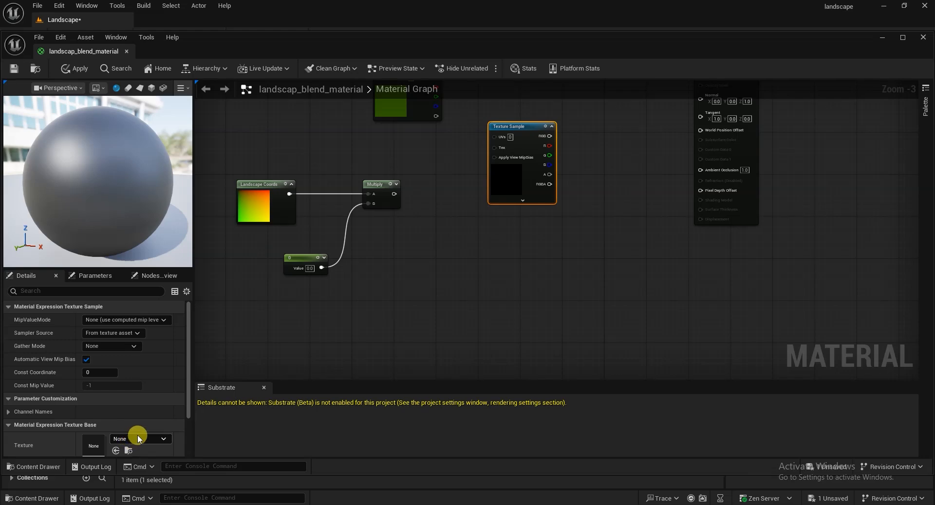
pyautogui.moveTo(563, 252); pyautogui.dragTo(541, 295, button='right')
pyautogui.moveTo(494, 173); pyautogui.dragTo(492, 189)
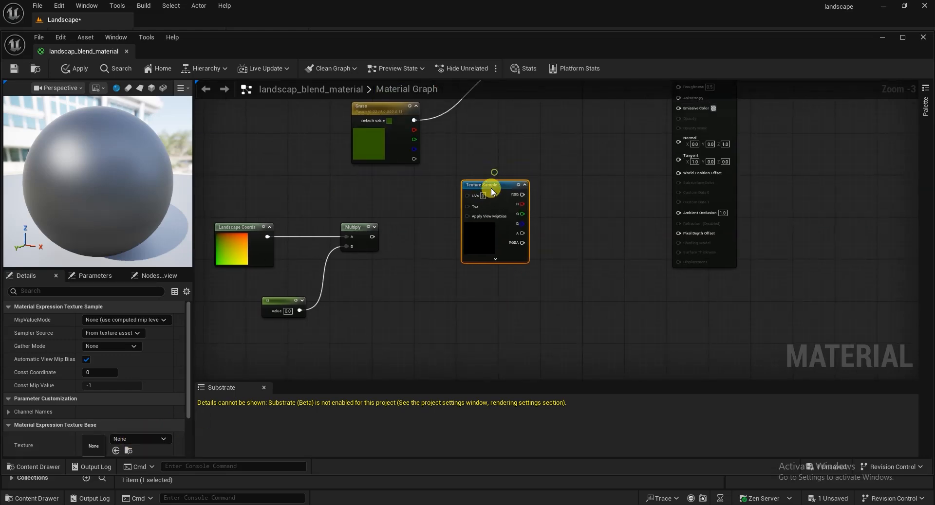
pyautogui.moveTo(573, 257); pyautogui.dragTo(558, 319, button='right')
pyautogui.rightClick(558, 319)
pyautogui.moveTo(482, 248); pyautogui.dragTo(490, 235)
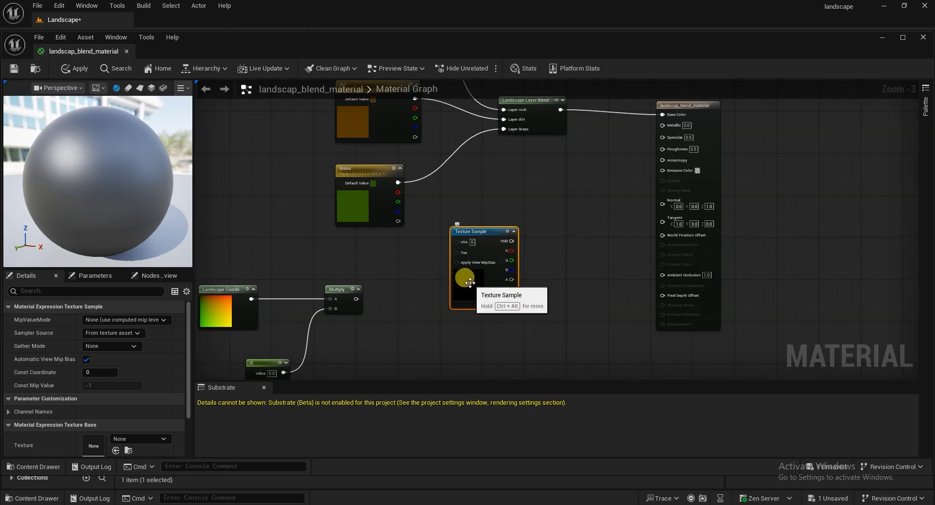
# Check which texture assets the project offers for the Texture Sample node.
pyautogui.click(254, 405)
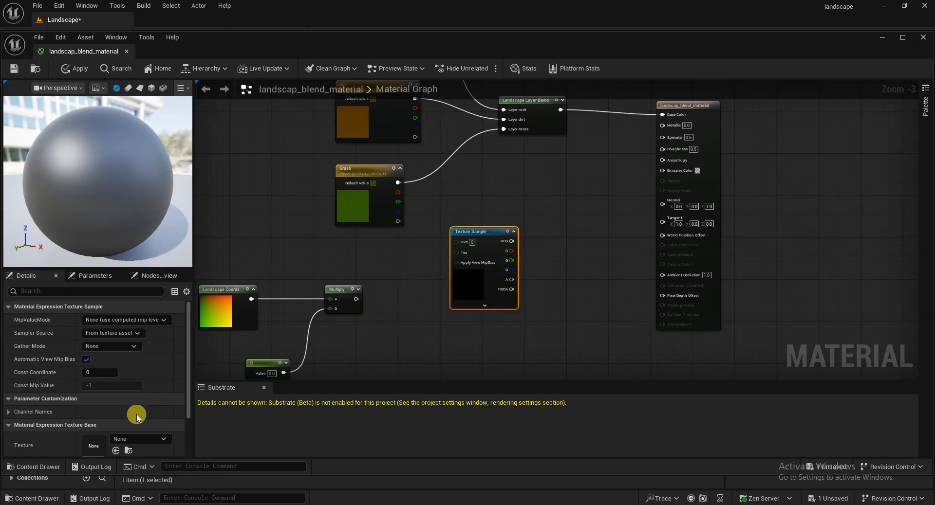
pyautogui.scroll(-3, 122, 421)
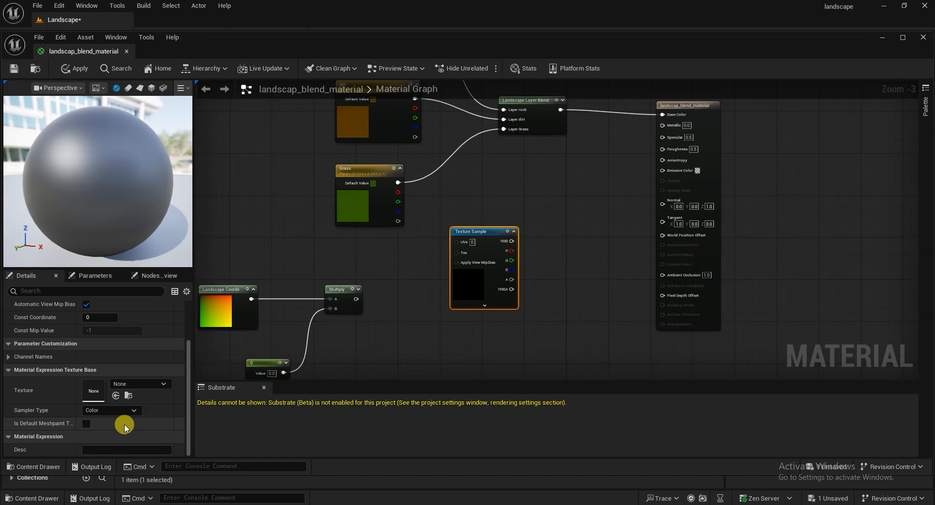
pyautogui.click(136, 384)
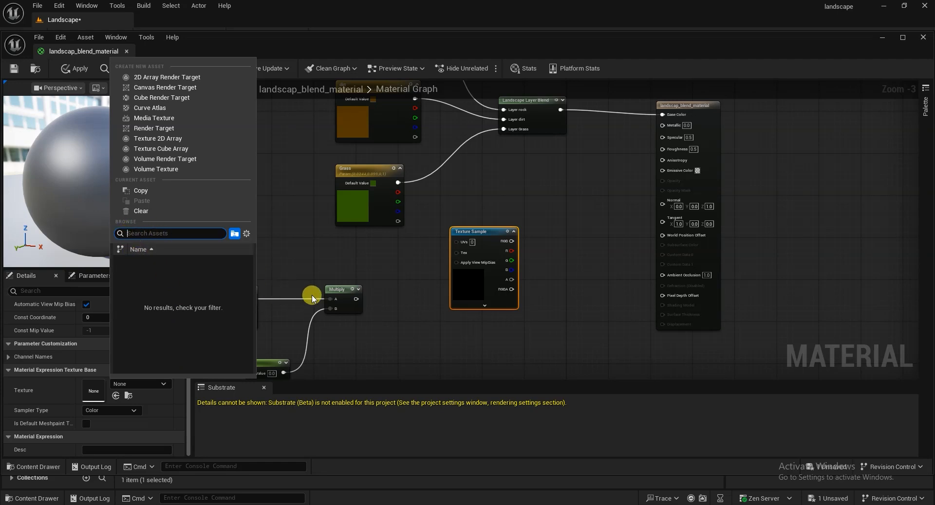
pyautogui.click(455, 360)
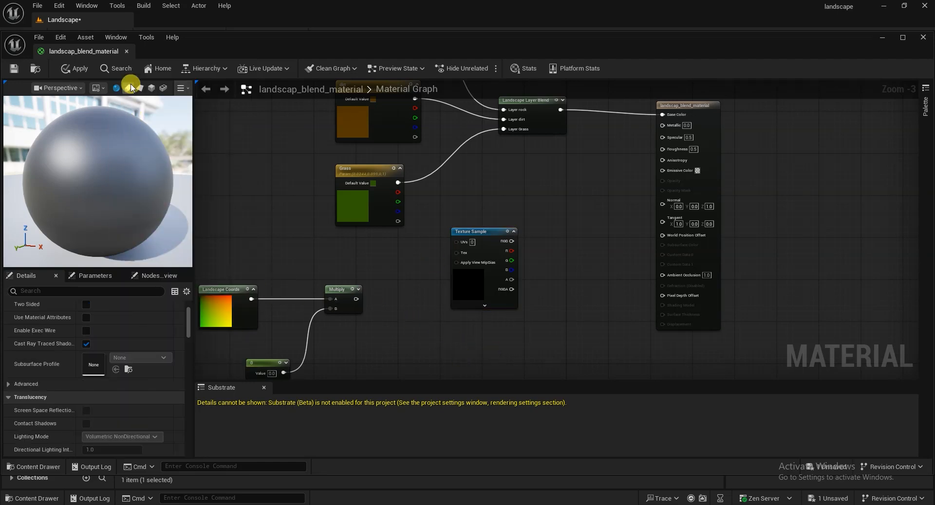
# Dock the landscap_blend_material editor beside the Landscape level tab and show the project's Content folder in the level editor.
pyautogui.moveTo(97, 52); pyautogui.dragTo(177, 22)
pyautogui.click(78, 23)
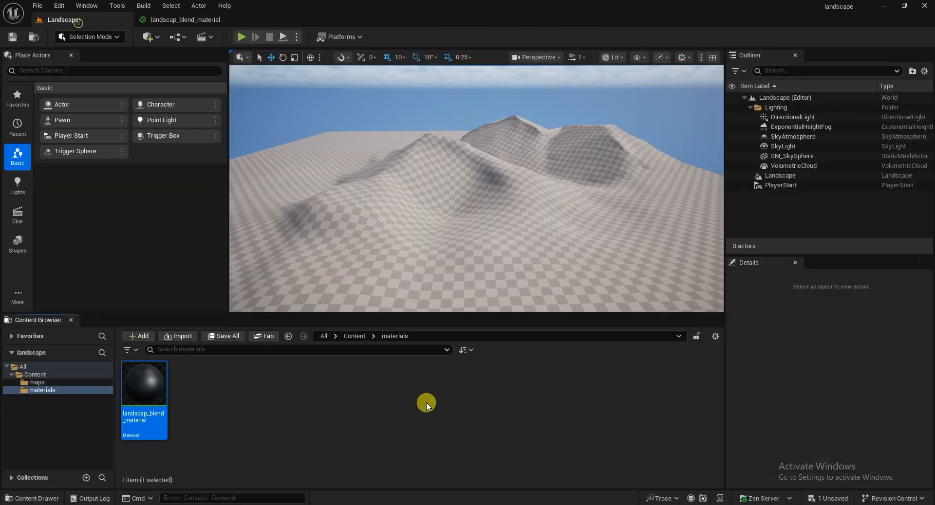
pyautogui.click(353, 336)
# Add the Starter Content pack to the project and close the content pack dialog.
pyautogui.rightClick(259, 407)
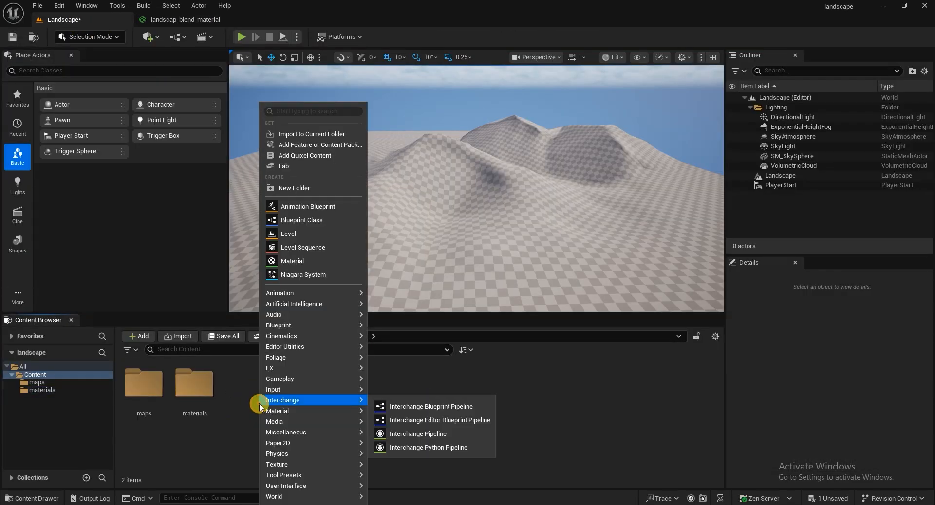
pyautogui.click(317, 145)
pyautogui.click(390, 150)
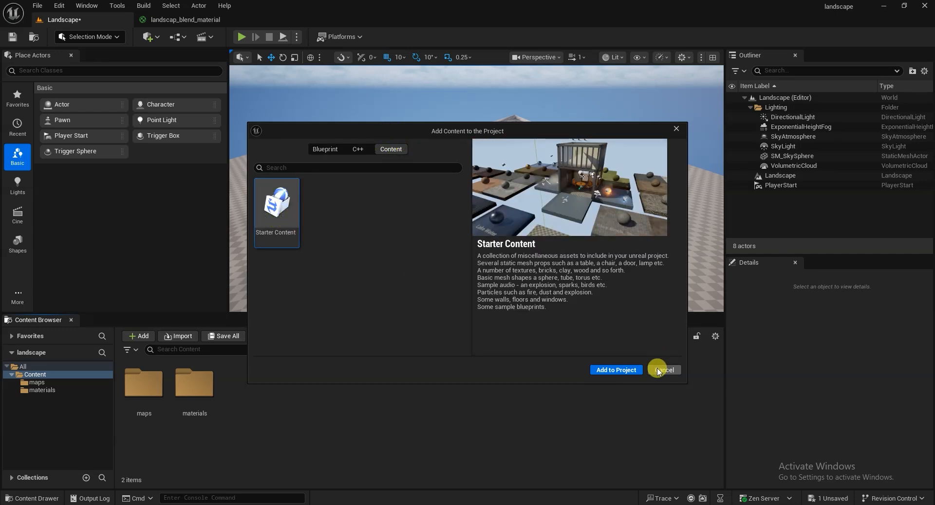
pyautogui.click(622, 371)
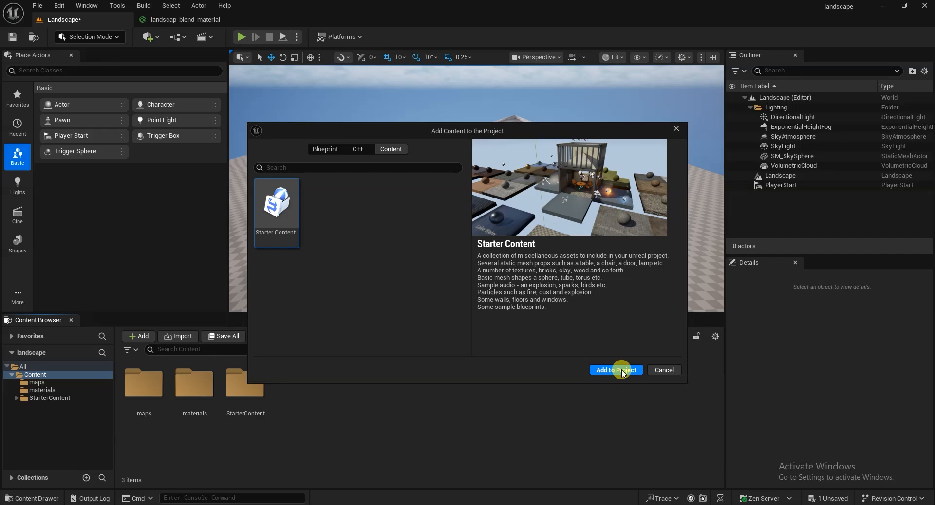
pyautogui.click(665, 371)
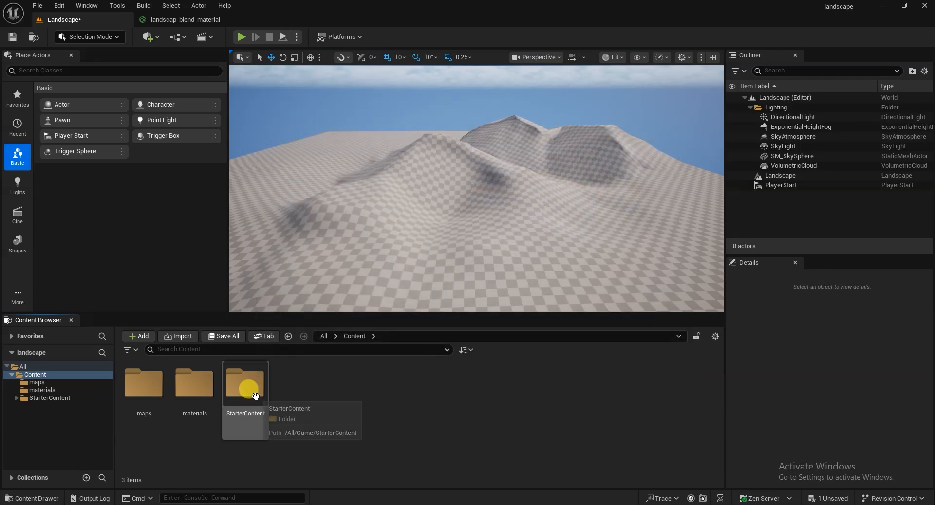
# Look through the StarterContent folder and its Materials subfolder, and return to the Content folder.
pyautogui.doubleClick(245, 384)
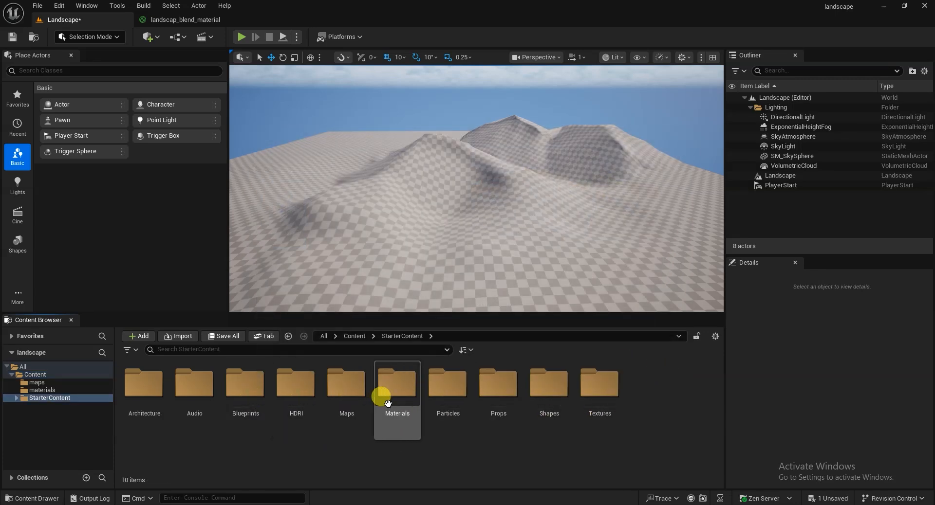
pyautogui.doubleClick(408, 387)
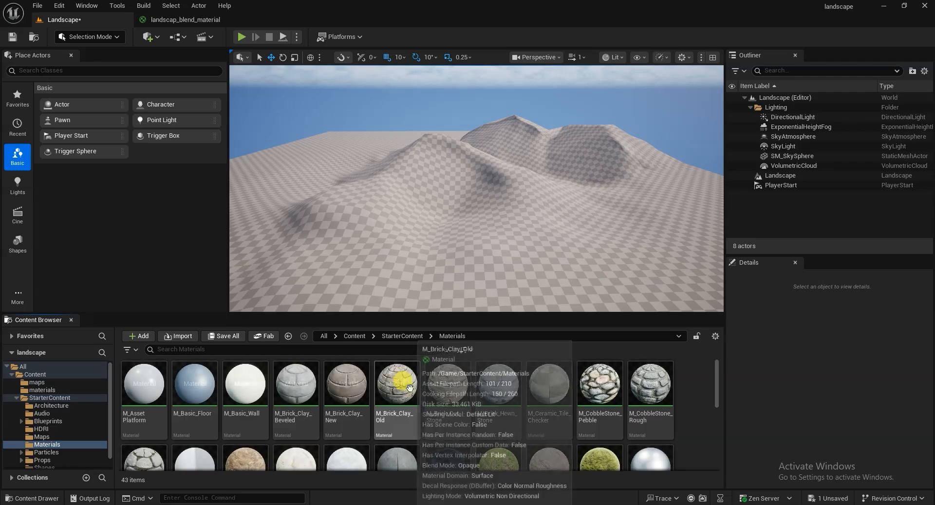
pyautogui.click(402, 336)
pyautogui.click(347, 337)
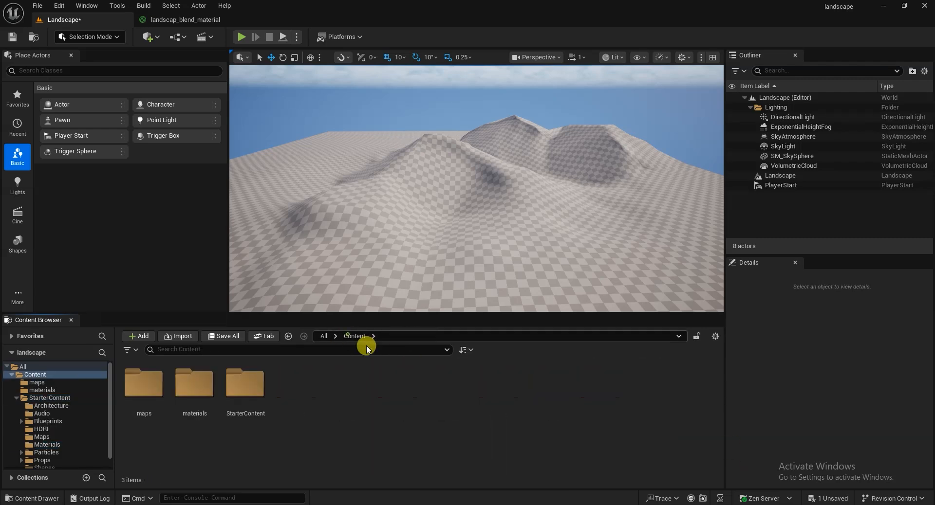
# In landscap_blend_material, filter the Texture Sample node's texture choices by _n and assign the T_CobbleStone_Pebble_N normal map.
pyautogui.click(184, 20)
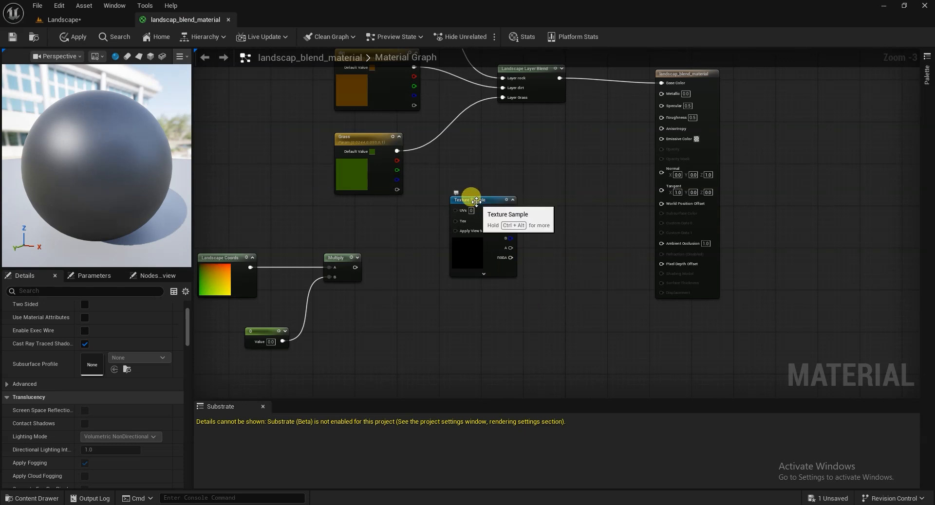
pyautogui.moveTo(477, 202); pyautogui.dragTo(477, 213)
pyautogui.moveTo(553, 295); pyautogui.dragTo(589, 280, button='right')
pyautogui.moveTo(520, 195); pyautogui.dragTo(515, 206)
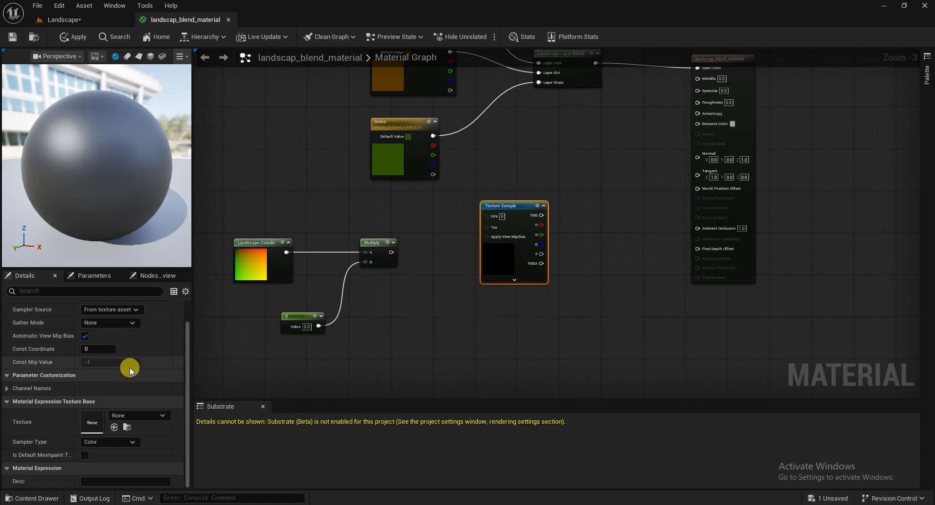
pyautogui.click(130, 416)
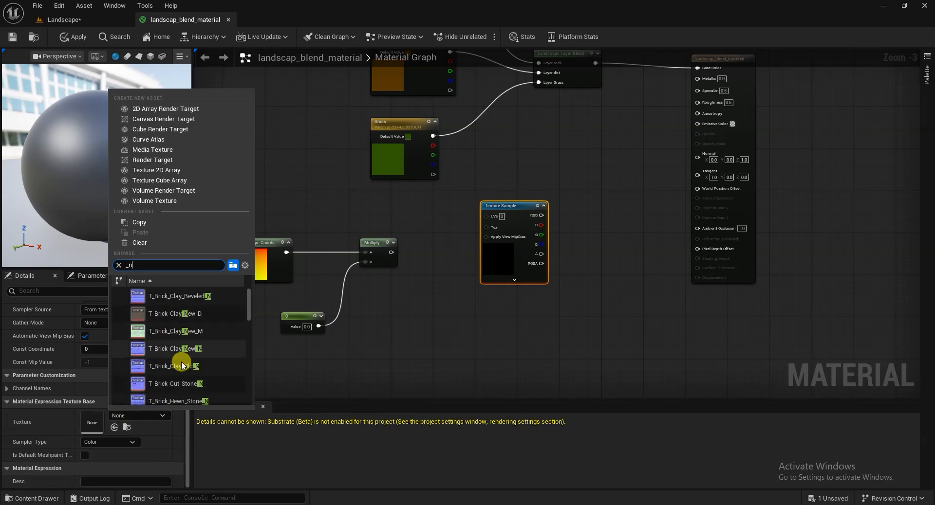
pyautogui.scroll(-3, 209, 373)
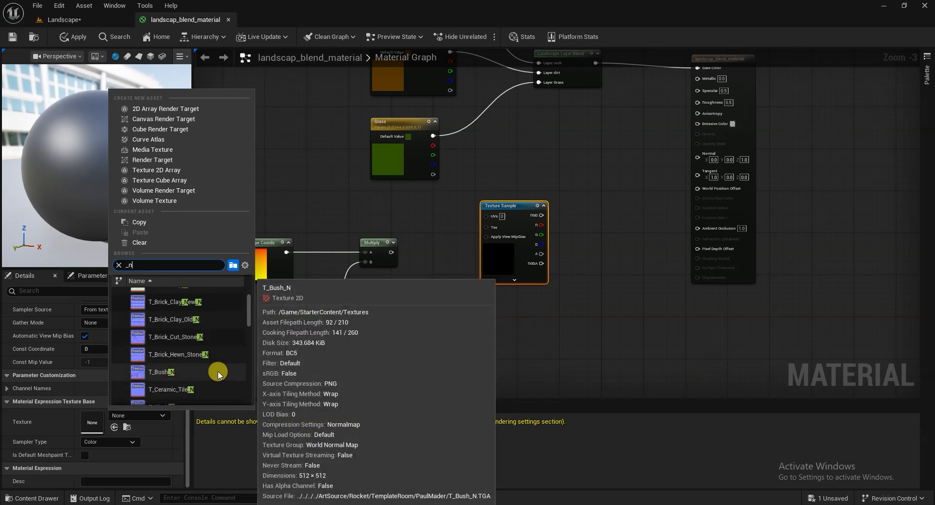
pyautogui.scroll(-2, 218, 374)
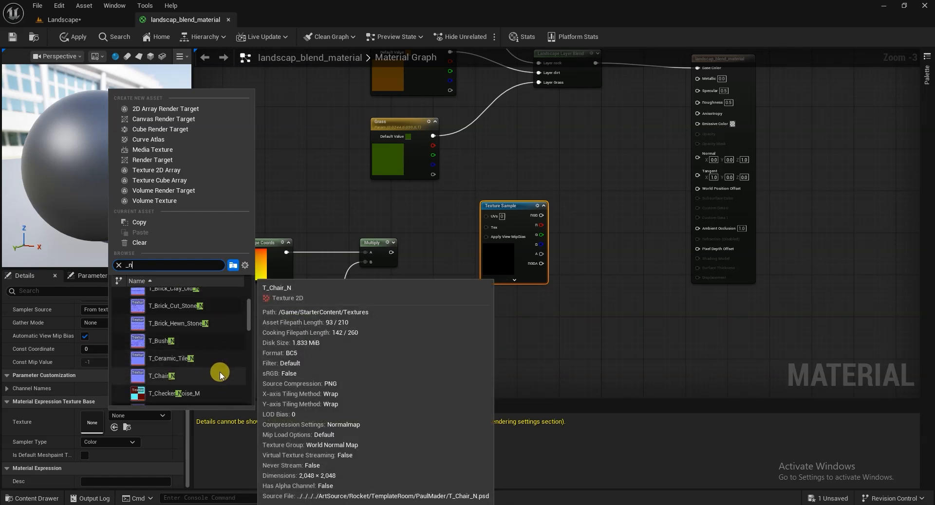
pyautogui.scroll(-3, 220, 375)
pyautogui.scroll(-1, 220, 374)
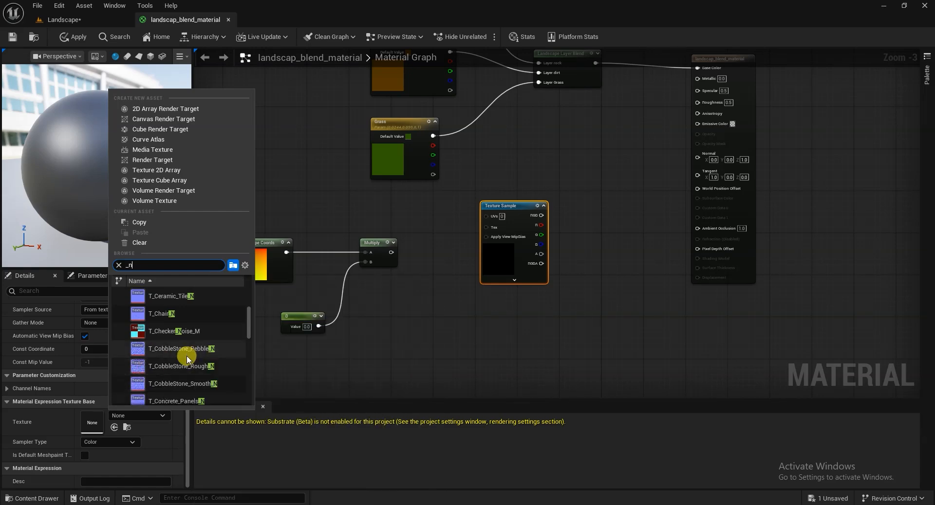
pyautogui.click(199, 349)
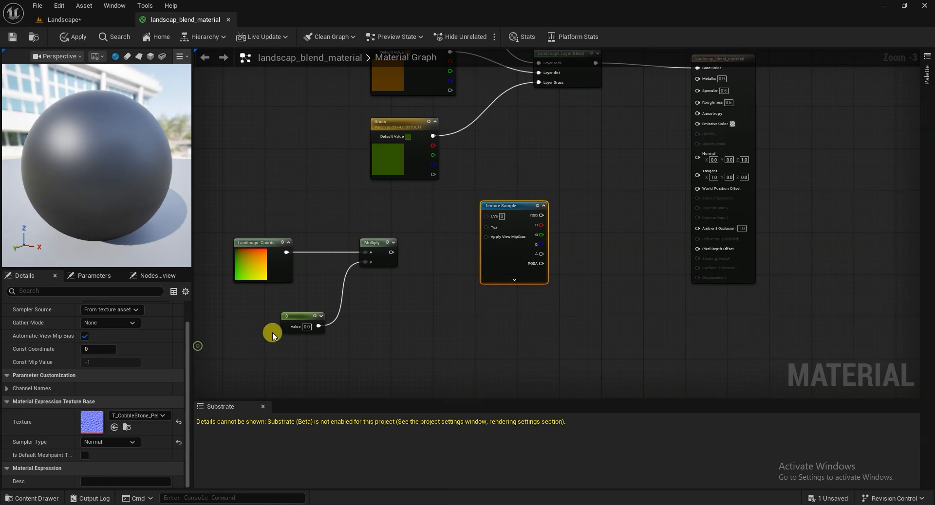
# Move the Texture Sample node up, closer to the Grass color node and the Landscape Layer Blend node.
pyautogui.moveTo(513, 213); pyautogui.dragTo(528, 176)
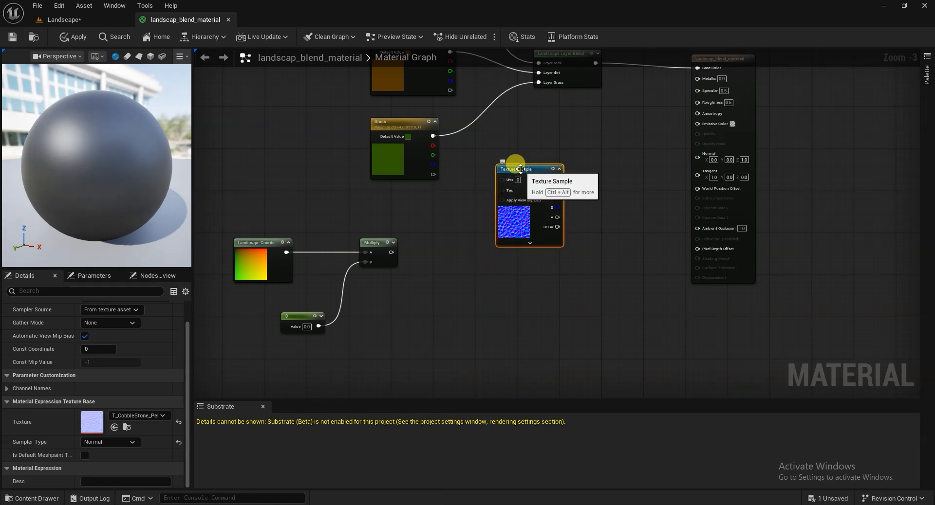
pyautogui.moveTo(514, 167); pyautogui.dragTo(510, 162)
pyautogui.moveTo(534, 281); pyautogui.dragTo(535, 266, button='right')
pyautogui.moveTo(607, 231); pyautogui.dragTo(589, 259, button='right')
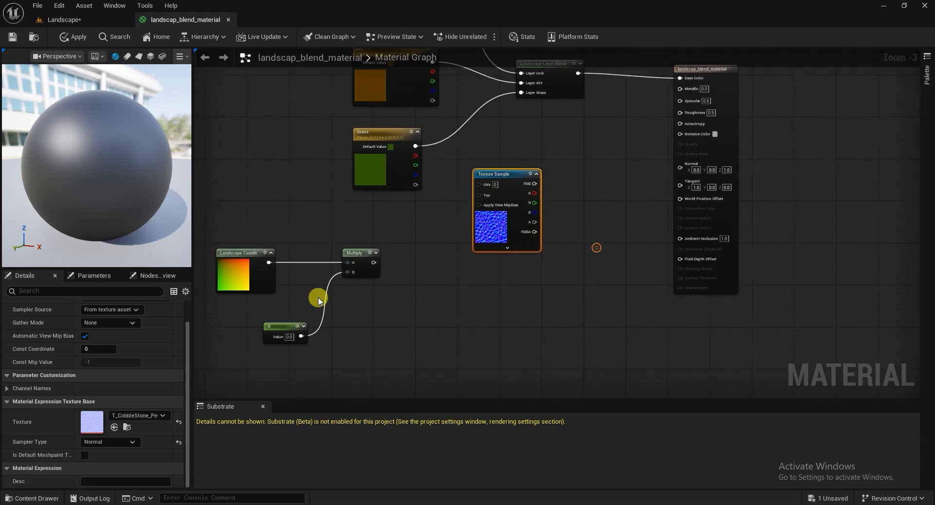
pyautogui.scroll(2, 143, 350)
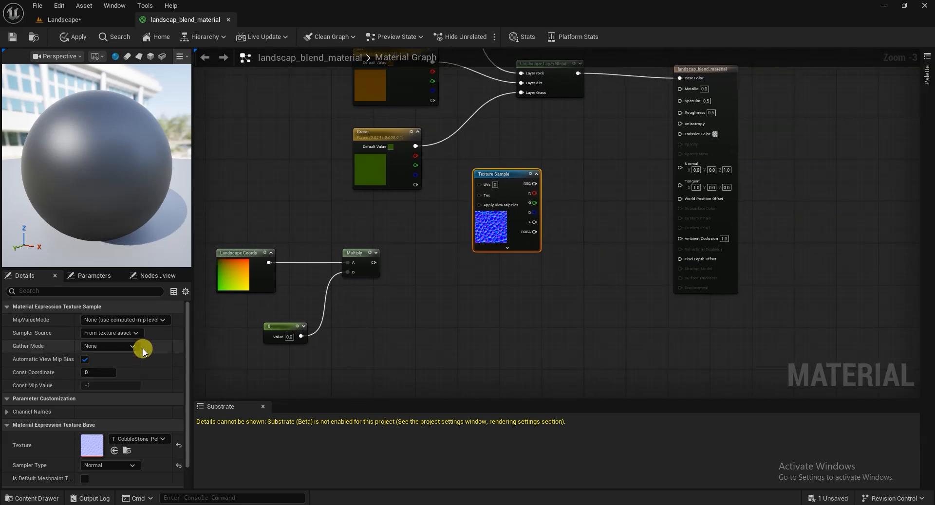
# Duplicate the Texture Sample node and place the copy directly below the original.
pyautogui.rightClick(500, 175)
pyautogui.click(536, 334)
pyautogui.hotkey('ctrl', 'v')
pyautogui.moveTo(521, 182); pyautogui.dragTo(497, 268)
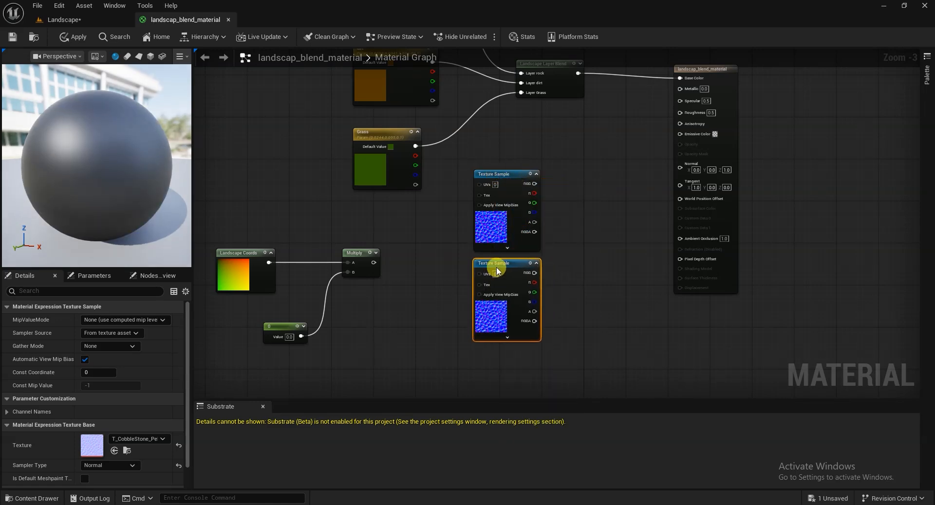
# Assign the T_Ground_Grass_N normal map to the lower Texture Sample node, filtering the texture choices by _n.
pyautogui.moveTo(623, 281); pyautogui.dragTo(603, 236, button='right')
pyautogui.click(473, 214)
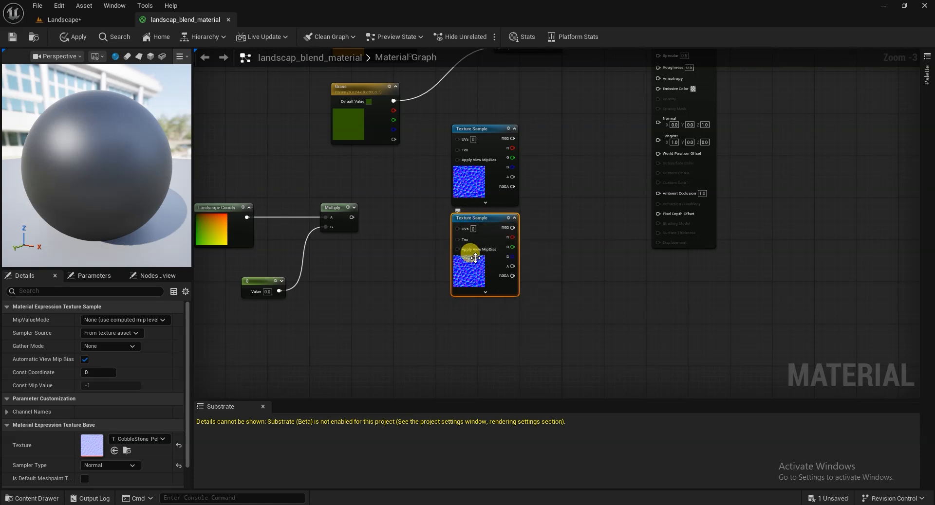
pyautogui.click(131, 440)
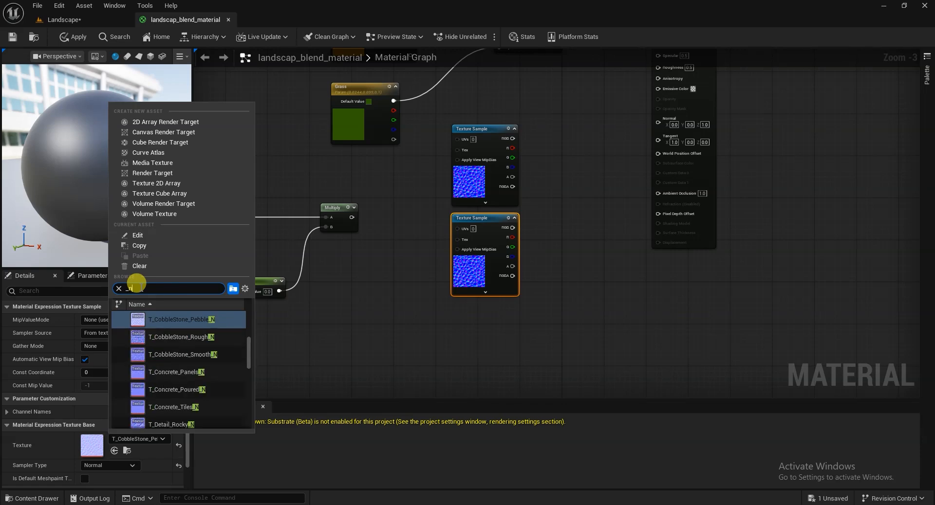
pyautogui.scroll(-2, 215, 370)
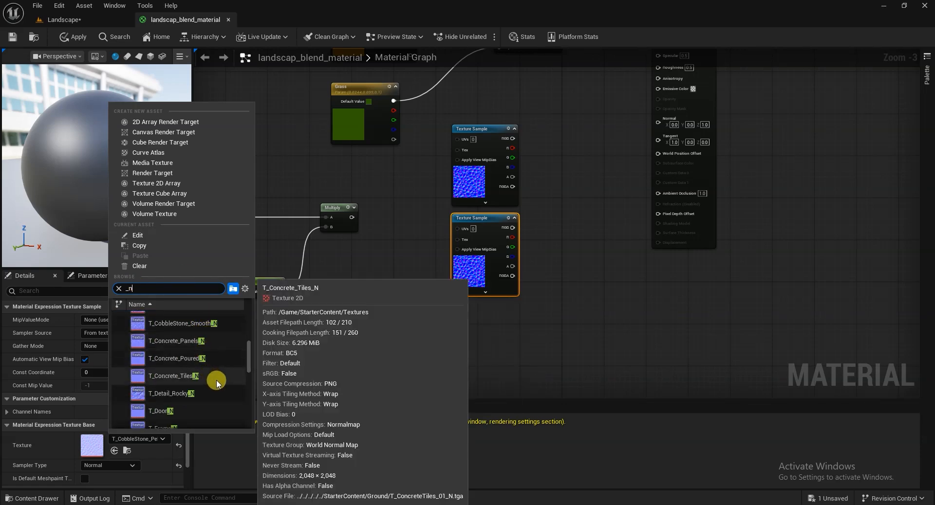
pyautogui.scroll(-4, 215, 395)
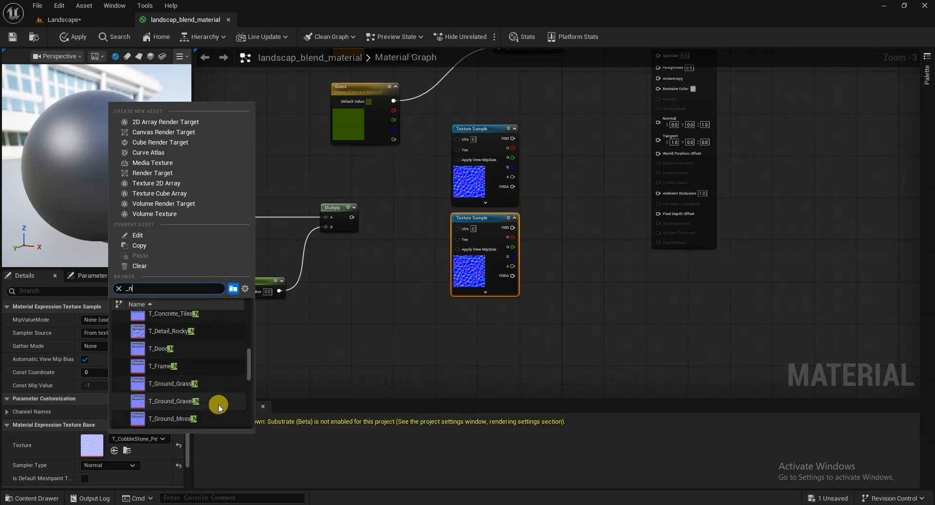
pyautogui.click(187, 384)
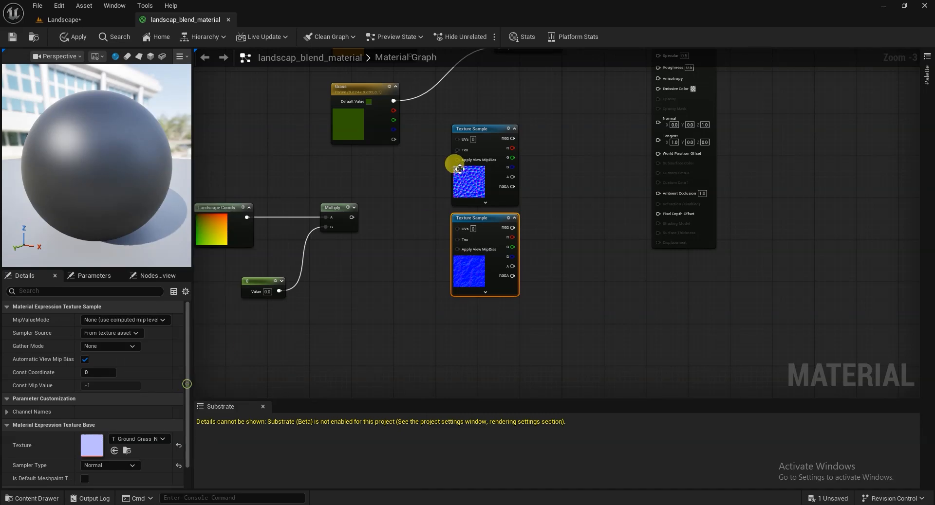
# Duplicate the cobblestone Texture Sample and arrange the three samples in a spaced column with the new copy in the middle.
pyautogui.moveTo(489, 230); pyautogui.dragTo(490, 278)
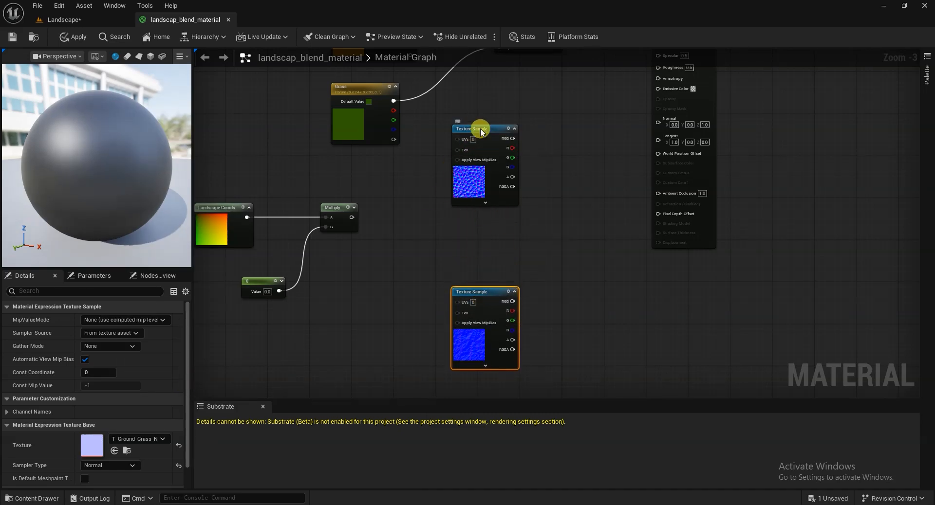
pyautogui.rightClick(481, 129)
pyautogui.click(533, 298)
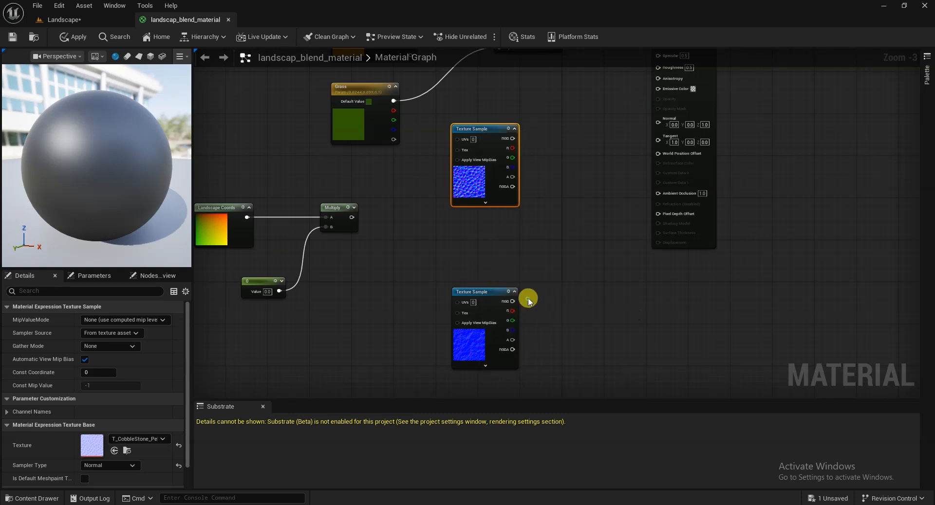
pyautogui.moveTo(520, 127); pyautogui.dragTo(497, 212)
pyautogui.moveTo(483, 129); pyautogui.dragTo(482, 98)
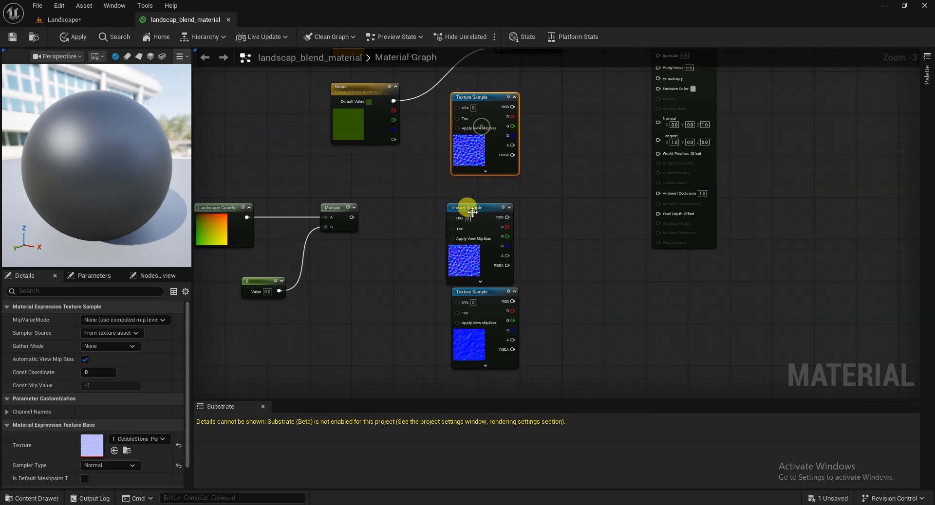
pyautogui.moveTo(476, 198); pyautogui.dragTo(486, 194)
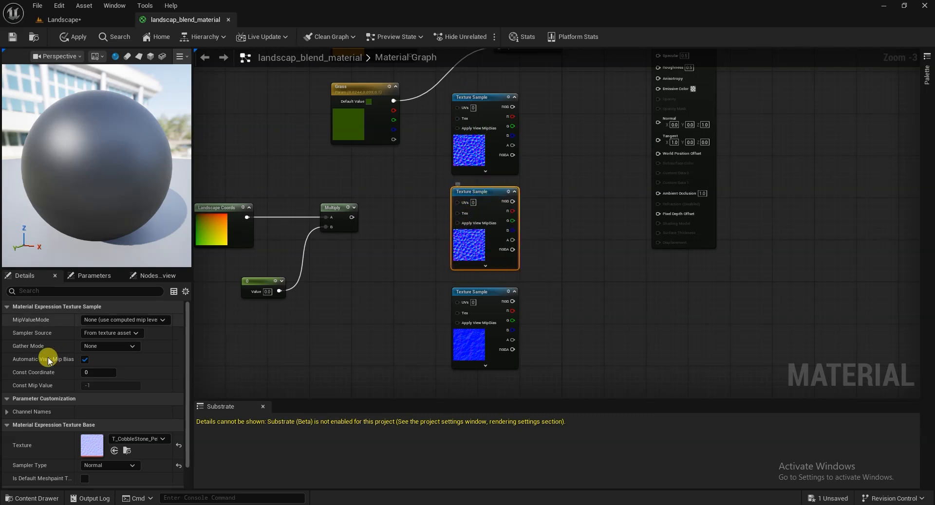
# Filter the middle Texture Sample's texture choices by _n and assign the T_Detail_Rocky_N normal map.
pyautogui.click(123, 442)
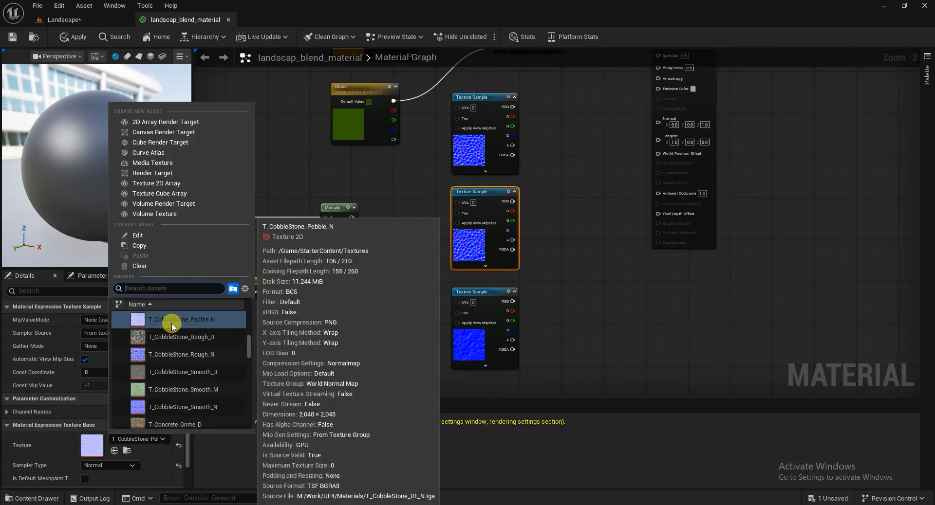
pyautogui.write('_')
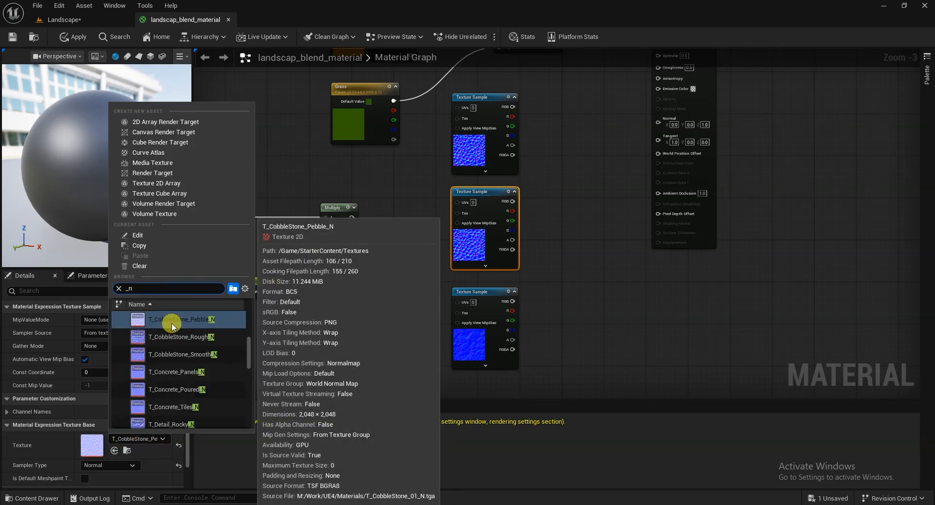
pyautogui.write('n')
pyautogui.scroll(-3, 200, 386)
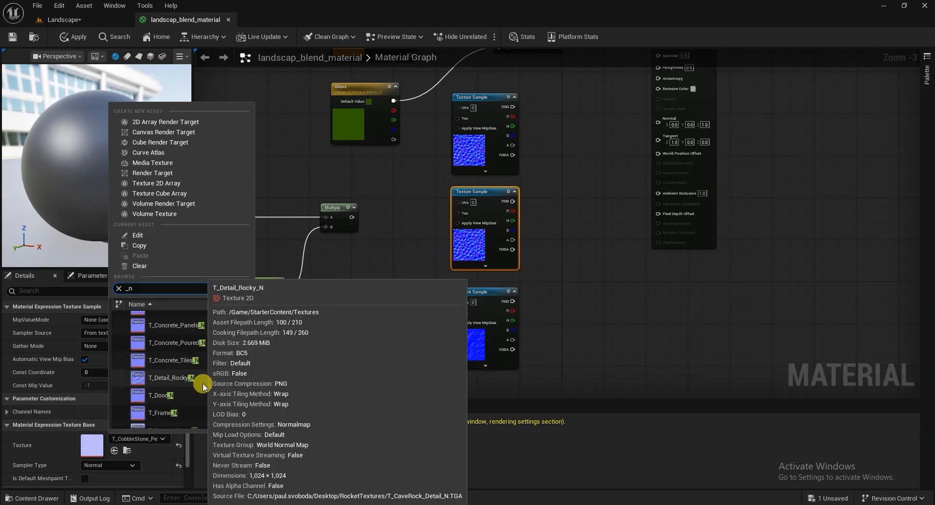
pyautogui.click(178, 381)
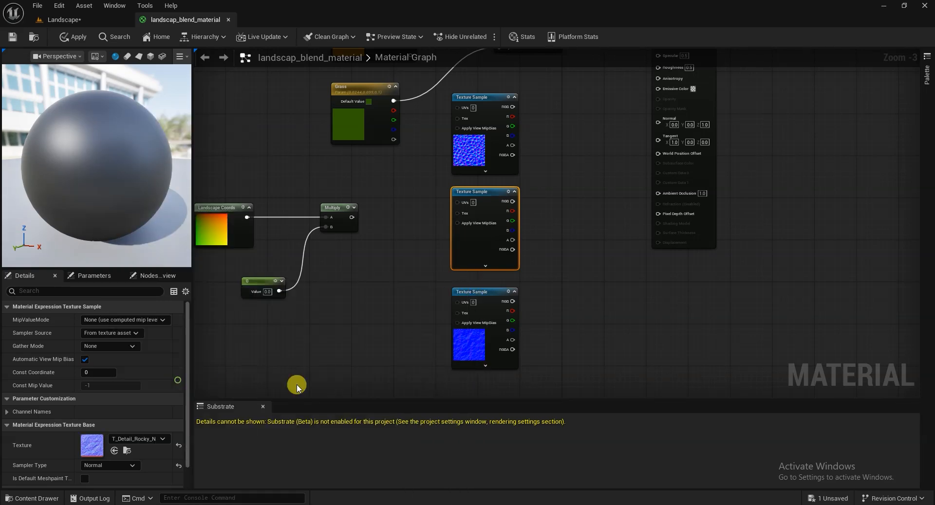
# Assign the T_Detail_Rocky_N normal map to the uppermost Texture Sample node, filtering the texture choices by _n.
pyautogui.moveTo(566, 303); pyautogui.dragTo(569, 329, button='right')
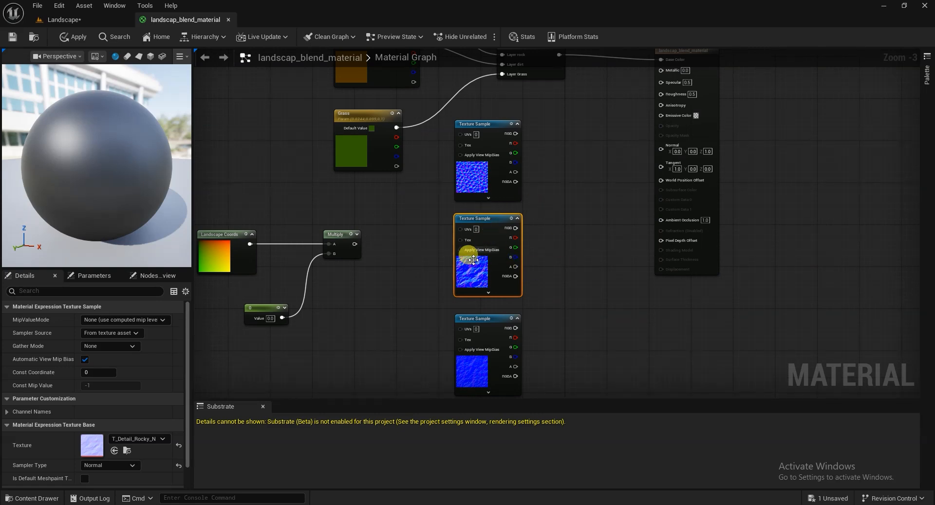
pyautogui.moveTo(536, 253); pyautogui.dragTo(560, 276, button='right')
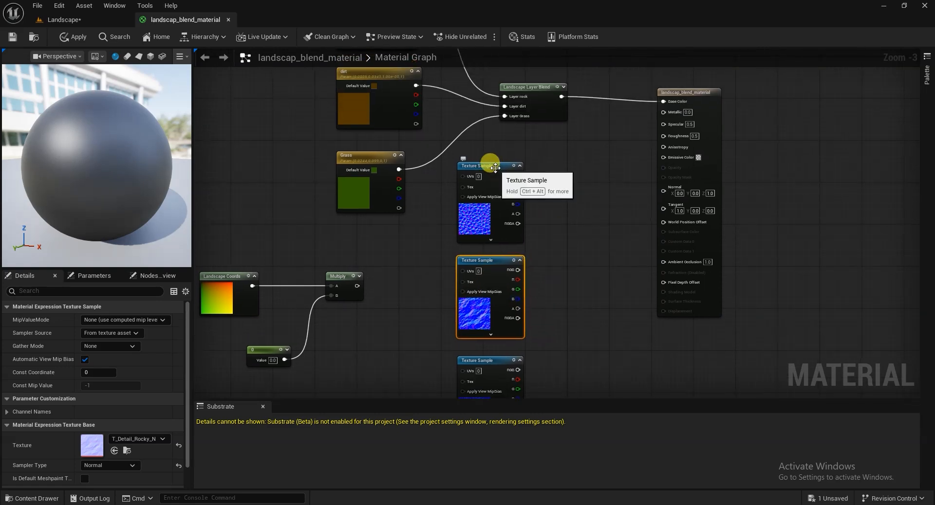
pyautogui.click(478, 216)
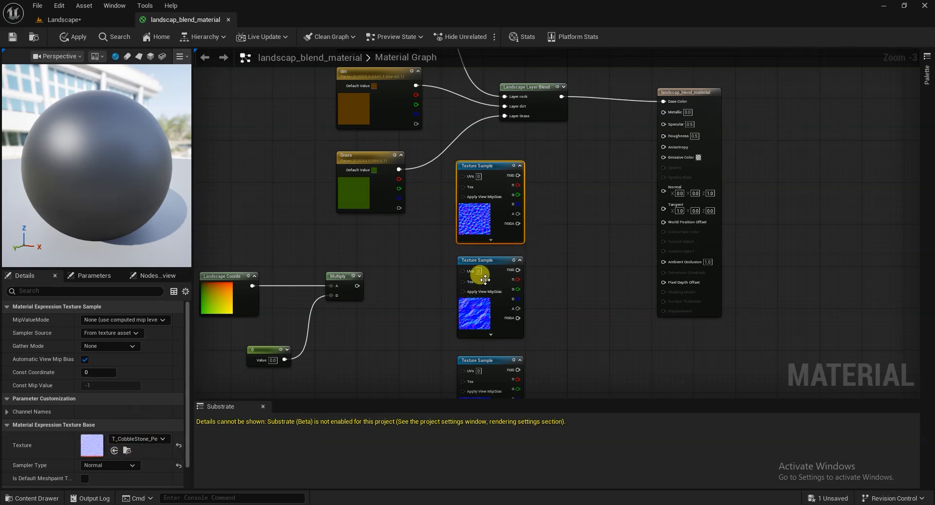
pyautogui.click(130, 439)
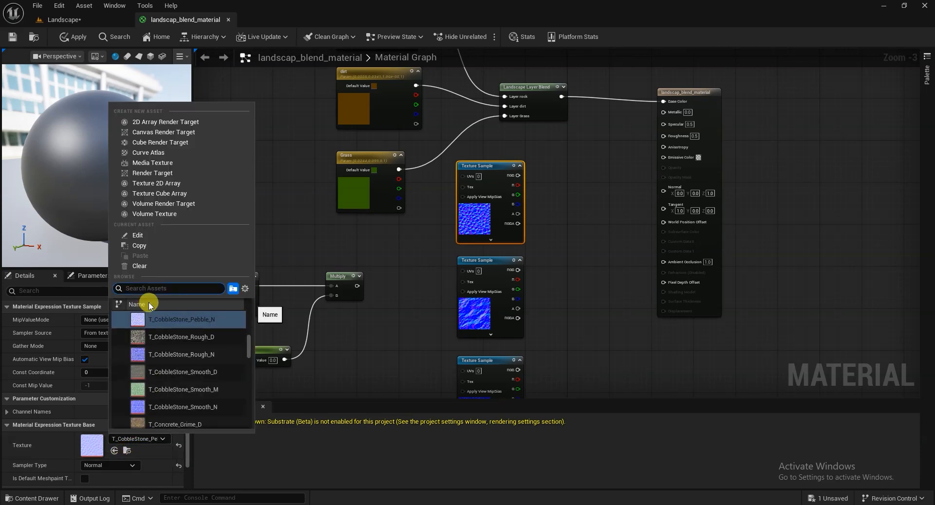
pyautogui.write('_n')
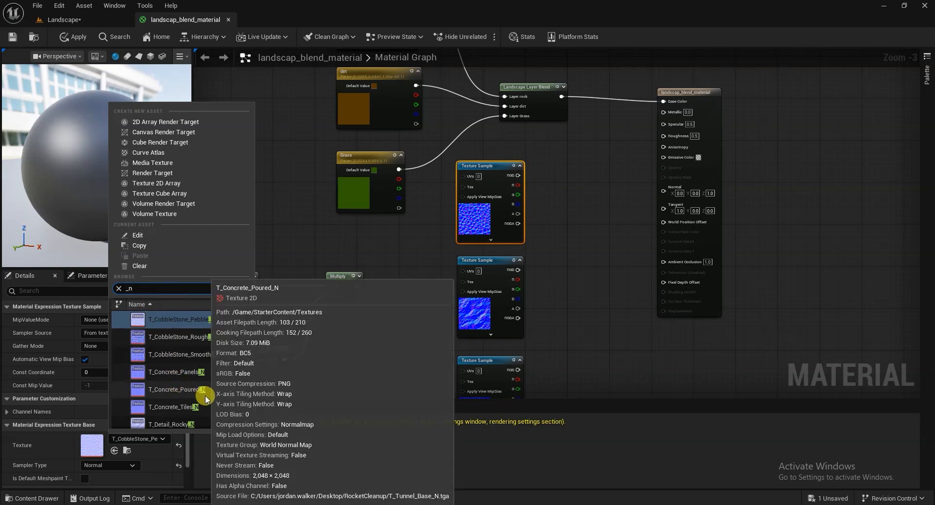
pyautogui.scroll(-1, 217, 397)
pyautogui.scroll(-2, 217, 397)
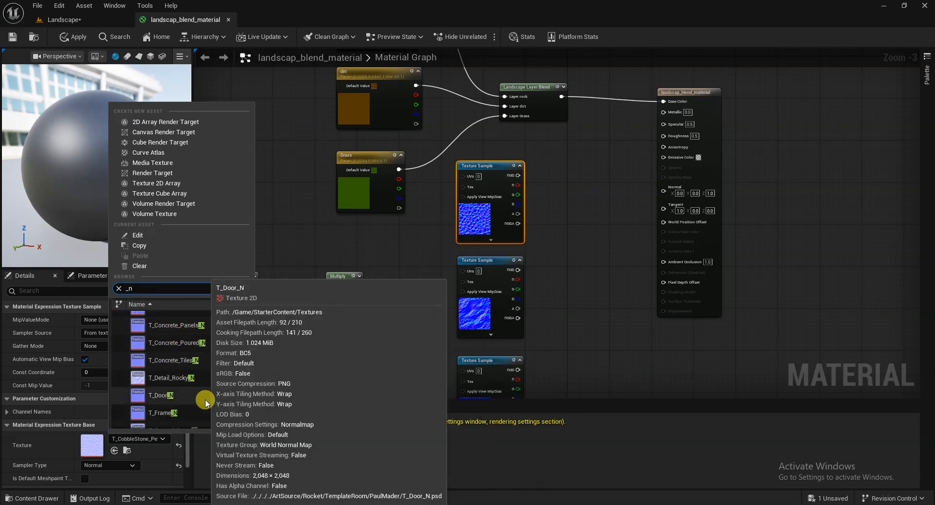
pyautogui.click(180, 379)
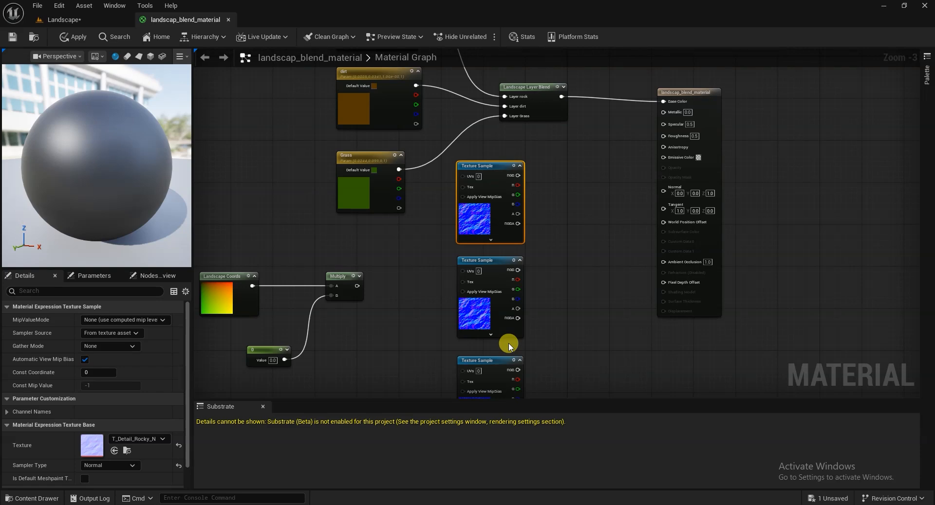
# Filter the uppermost Texture Sample's texture choices by _n again and browse to the rock normal maps for a replacement.
pyautogui.click(160, 439)
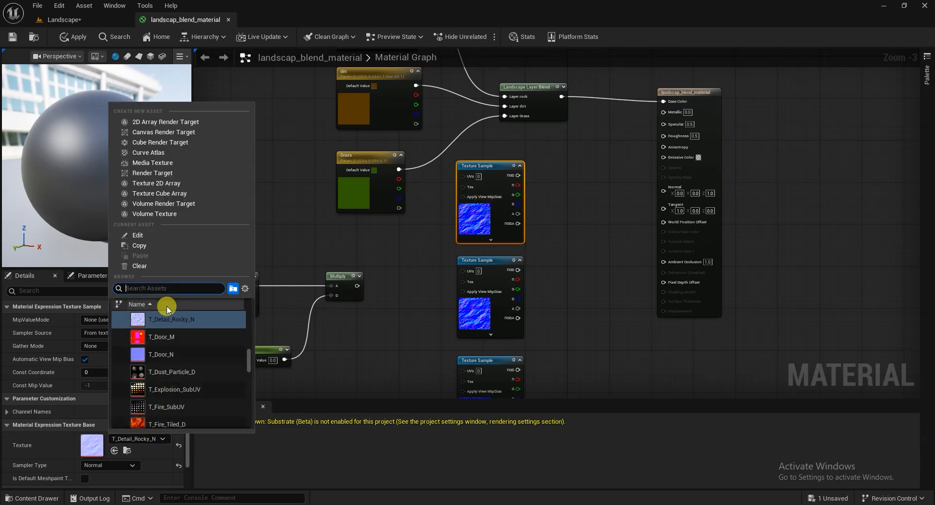
pyautogui.write('_')
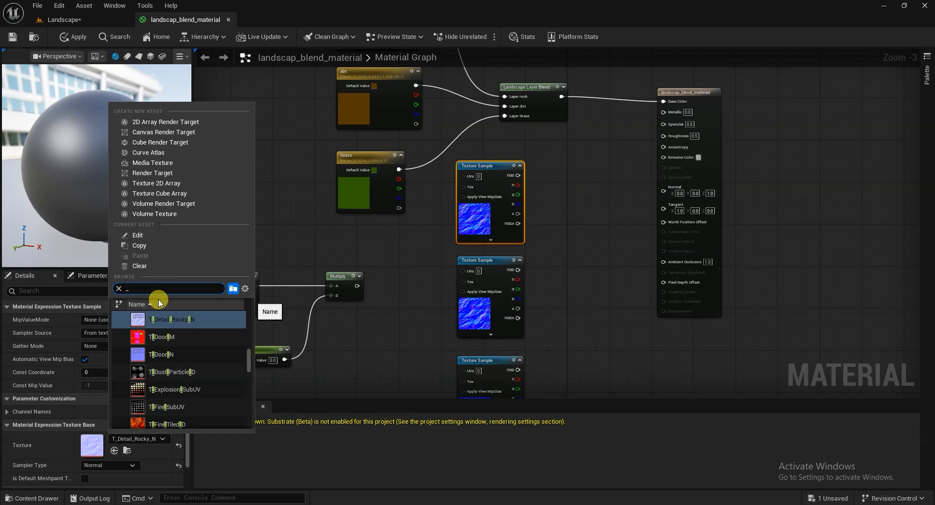
pyautogui.write('n')
pyautogui.scroll(-3, 193, 397)
pyautogui.scroll(-1, 208, 411)
pyautogui.scroll(-1, 212, 410)
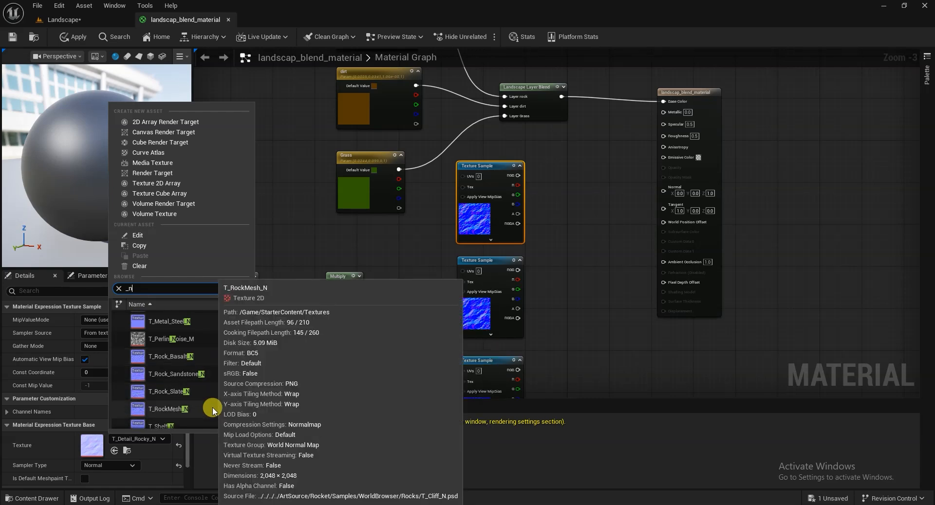
# Assign T_Rock_Slate_N to the selected Texture Sample and space the three normal-map Texture Sample nodes apart.
pyautogui.click(165, 392)
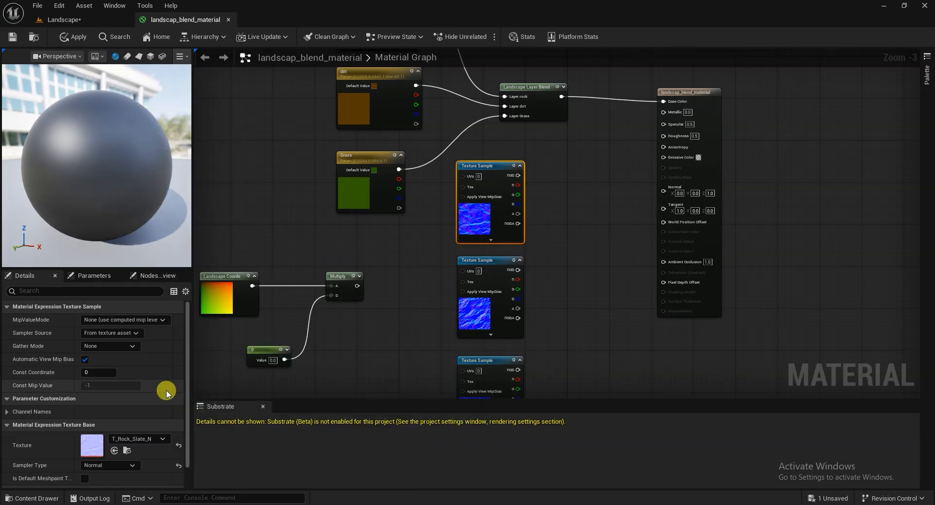
pyautogui.moveTo(495, 169); pyautogui.dragTo(490, 175)
pyautogui.moveTo(552, 342); pyautogui.dragTo(532, 264, button='right')
pyautogui.moveTo(477, 285); pyautogui.dragTo(476, 305)
pyautogui.moveTo(502, 280); pyautogui.dragTo(501, 335, button='right')
pyautogui.moveTo(478, 239); pyautogui.dragTo(477, 266)
pyautogui.moveTo(524, 255); pyautogui.dragTo(527, 297, button='right')
pyautogui.moveTo(471, 192); pyautogui.dragTo(475, 210)
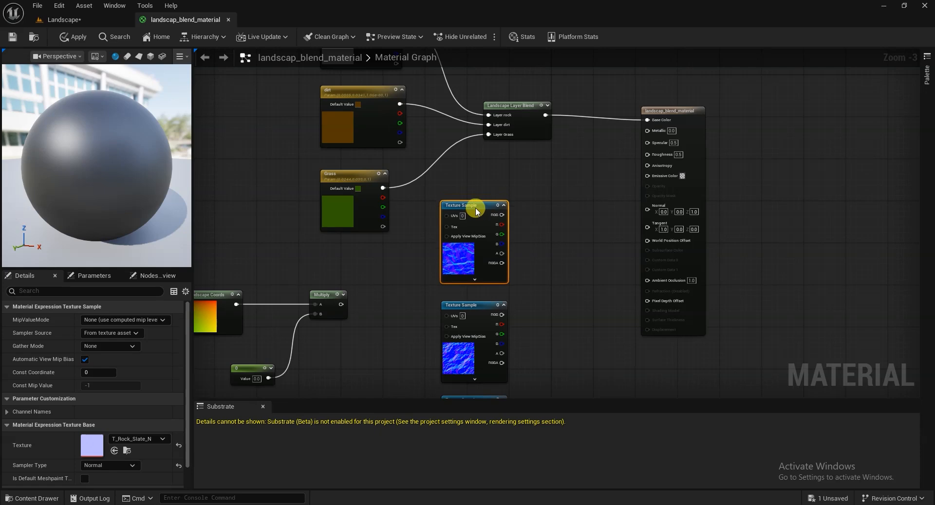
# Connect the Multiply node's output to the UVs input of all three normal-map Texture Sample nodes.
pyautogui.scroll(-1, 555, 297)
pyautogui.scroll(2, 441, 292)
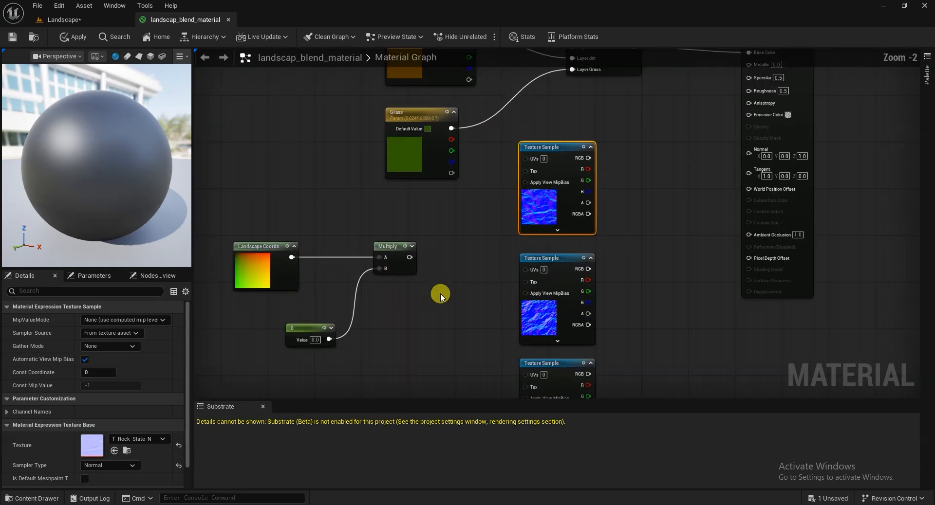
pyautogui.moveTo(389, 297); pyautogui.dragTo(507, 200)
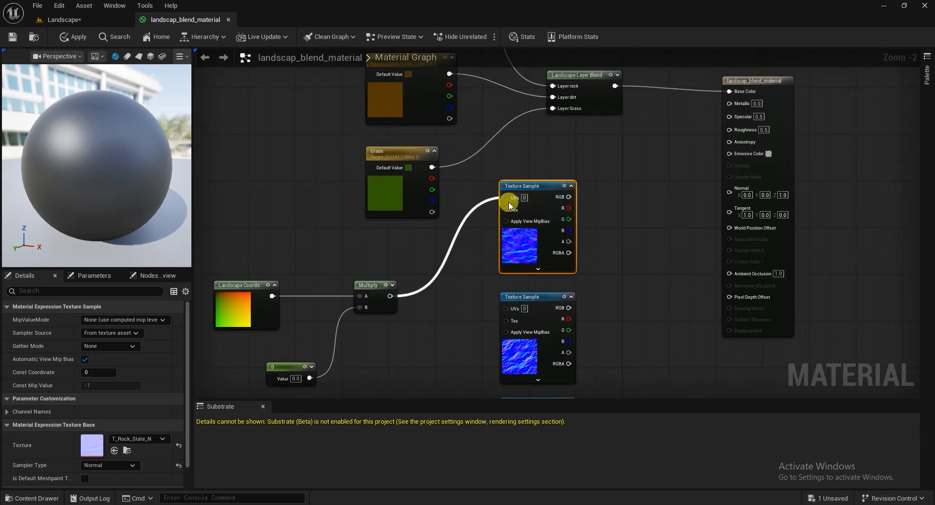
pyautogui.moveTo(428, 320); pyautogui.dragTo(432, 272, button='right')
pyautogui.moveTo(394, 252); pyautogui.dragTo(511, 260)
pyautogui.moveTo(428, 313); pyautogui.dragTo(411, 263, button='right')
pyautogui.moveTo(378, 198); pyautogui.dragTo(502, 317)
# Move the landscap_blend_material output node farther from the Texture Samples to make room between them.
pyautogui.moveTo(615, 301); pyautogui.dragTo(513, 359, button='right')
pyautogui.scroll(-1, 499, 323)
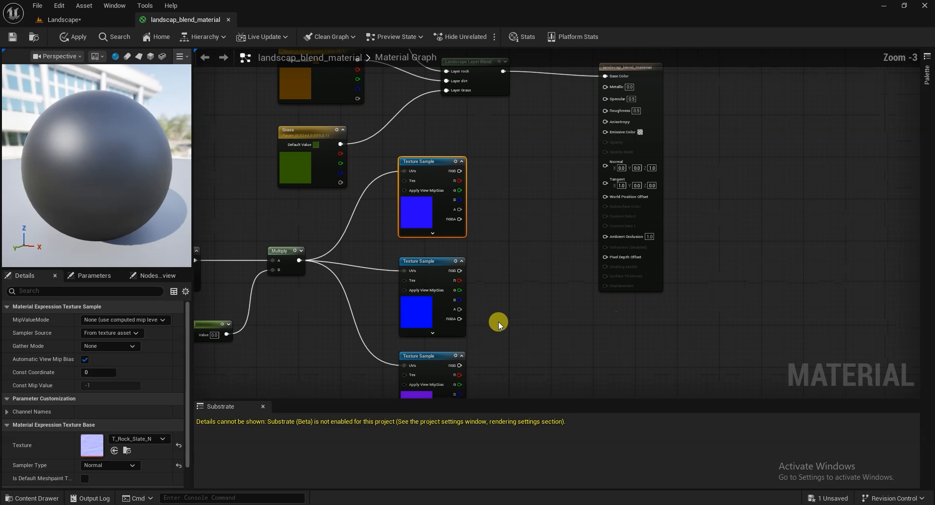
pyautogui.moveTo(499, 323); pyautogui.dragTo(446, 373, button='right')
pyautogui.moveTo(581, 121); pyautogui.dragTo(627, 141)
pyautogui.moveTo(487, 268); pyautogui.dragTo(521, 202, button='right')
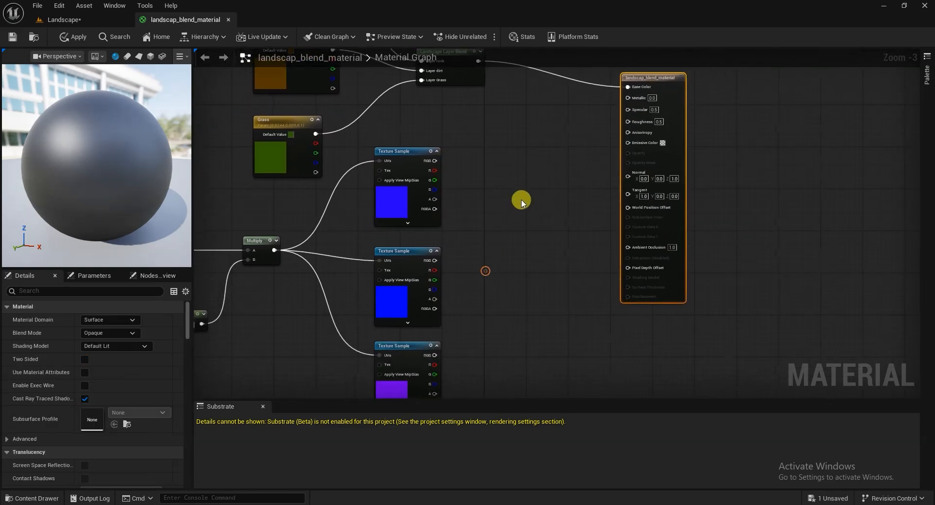
pyautogui.moveTo(519, 235); pyautogui.dragTo(527, 314, button='right')
# Duplicate the Landscape Layer Blend node and place the copy between the normal-map Texture Samples and the material output node.
pyautogui.moveTo(453, 133); pyautogui.dragTo(473, 122)
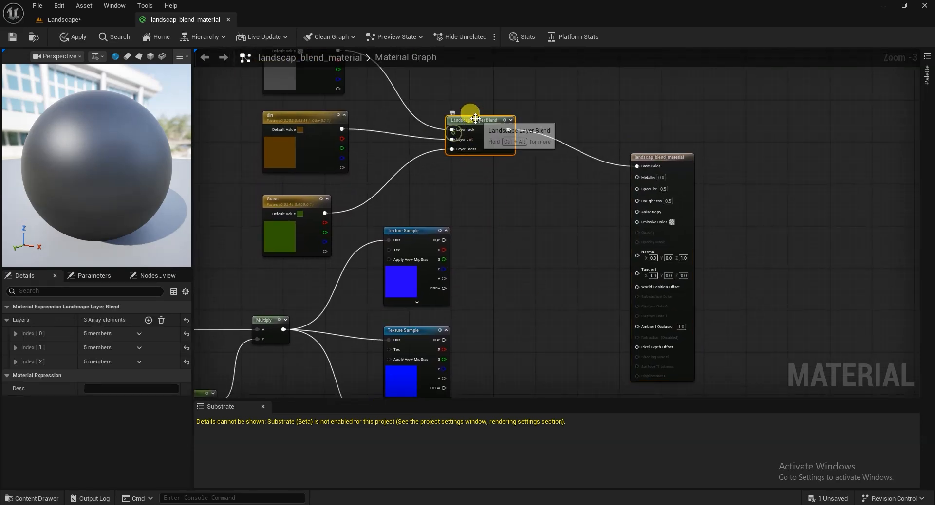
pyautogui.rightClick(475, 125)
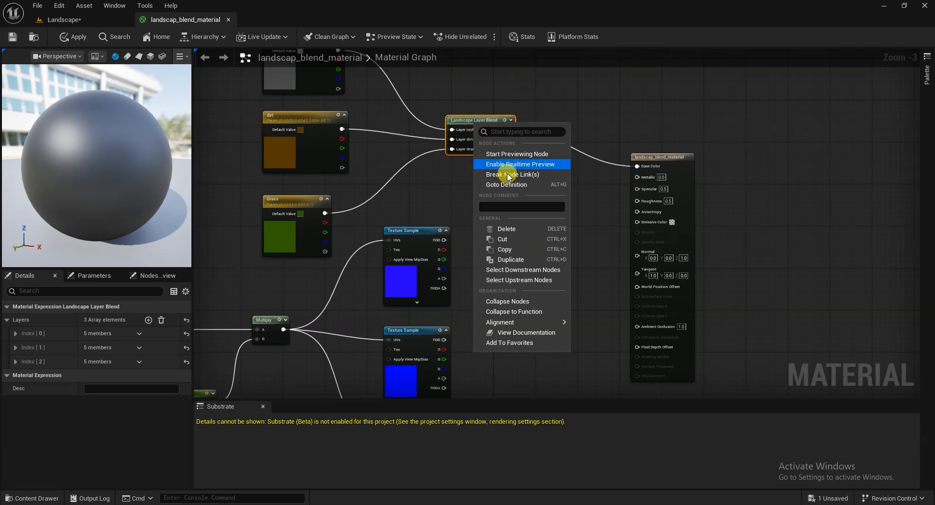
pyautogui.click(518, 263)
pyautogui.moveTo(500, 131); pyautogui.dragTo(530, 307)
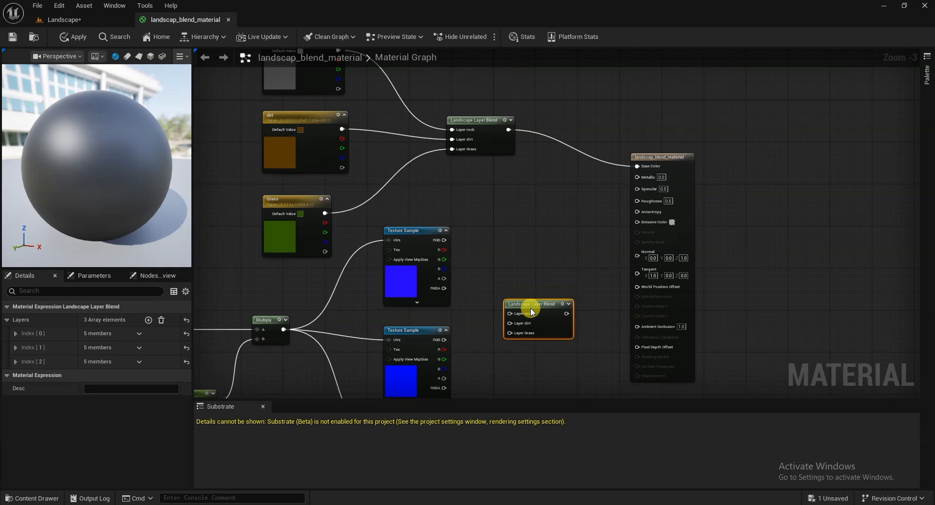
# Connect the three Texture Samples' RGB outputs, in order, to the duplicated blend node's Layer rock, Layer dirt and Layer Grass inputs.
pyautogui.moveTo(531, 307); pyautogui.dragTo(531, 238, button='right')
pyautogui.moveTo(446, 171); pyautogui.dragTo(510, 244)
pyautogui.moveTo(444, 270); pyautogui.dragTo(509, 254)
pyautogui.moveTo(502, 310); pyautogui.dragTo(501, 267, button='right')
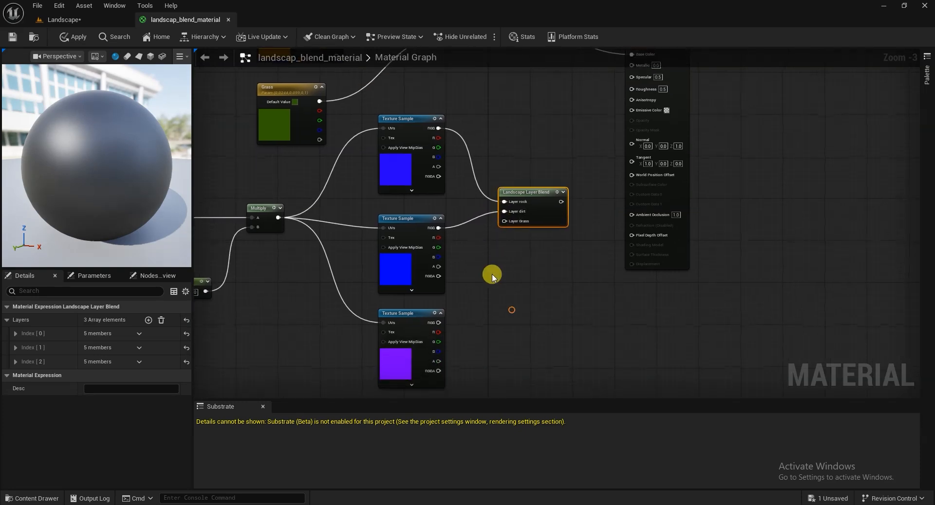
pyautogui.moveTo(438, 323); pyautogui.dragTo(506, 225)
# Connect the duplicated Landscape Layer Blend to the material's Normal input and shift the output node slightly away from it.
pyautogui.moveTo(573, 259); pyautogui.dragTo(446, 359, button='right')
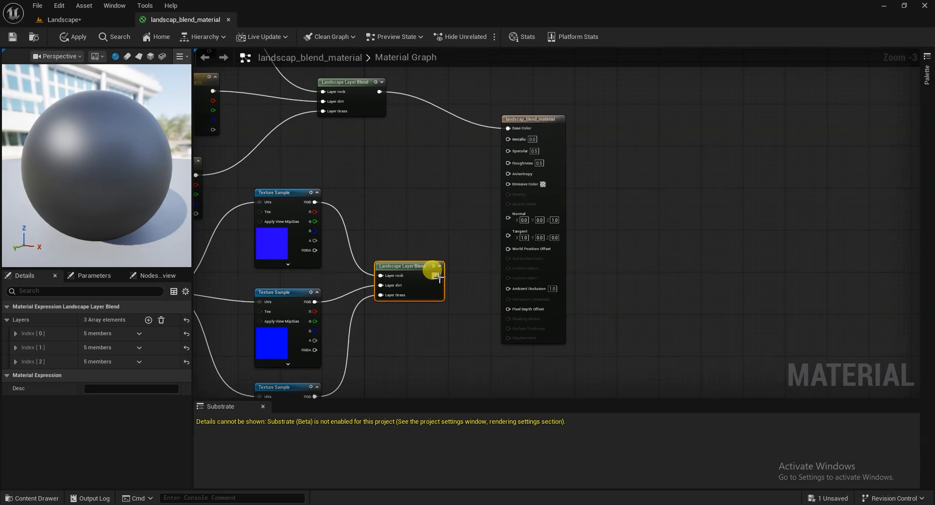
pyautogui.moveTo(437, 276); pyautogui.dragTo(508, 218)
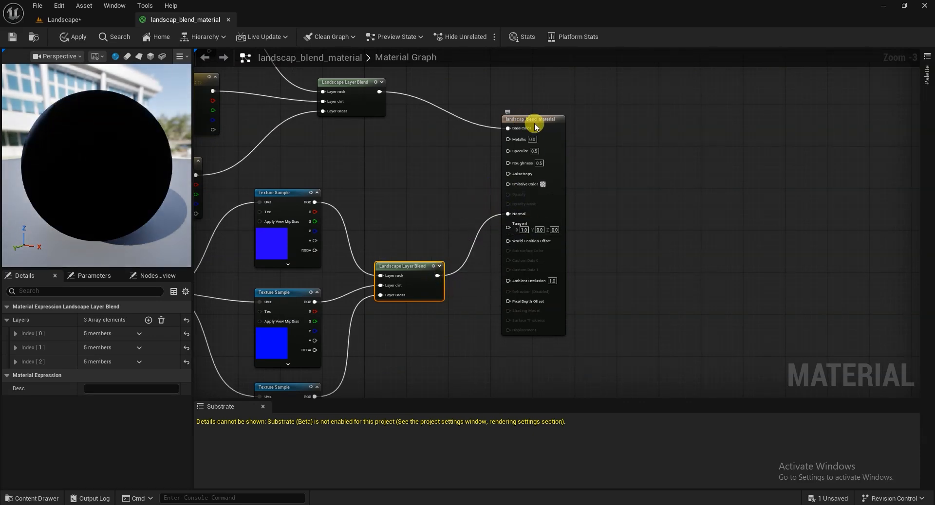
pyautogui.moveTo(534, 125); pyautogui.dragTo(566, 125)
# Apply and save the landscap_blend_material changes and close the material editor.
pyautogui.moveTo(105, 168)
pyautogui.mouseDown()
pyautogui.moveTo(141, 170)
pyautogui.moveTo(156, 195)
pyautogui.moveTo(117, 187)
pyautogui.moveTo(102, 167)
pyautogui.moveTo(57, 190)
pyautogui.moveTo(94, 215)
pyautogui.mouseUp()
pyautogui.click(73, 37)
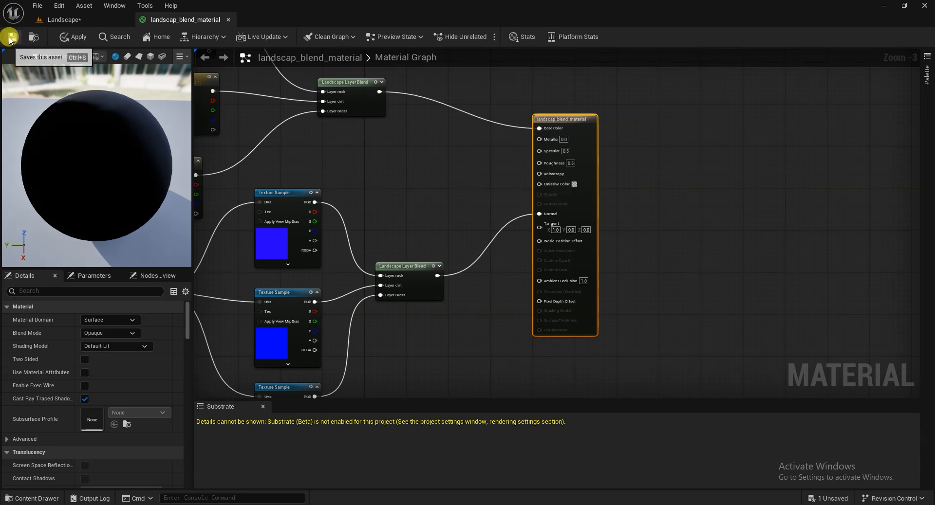
pyautogui.click(228, 20)
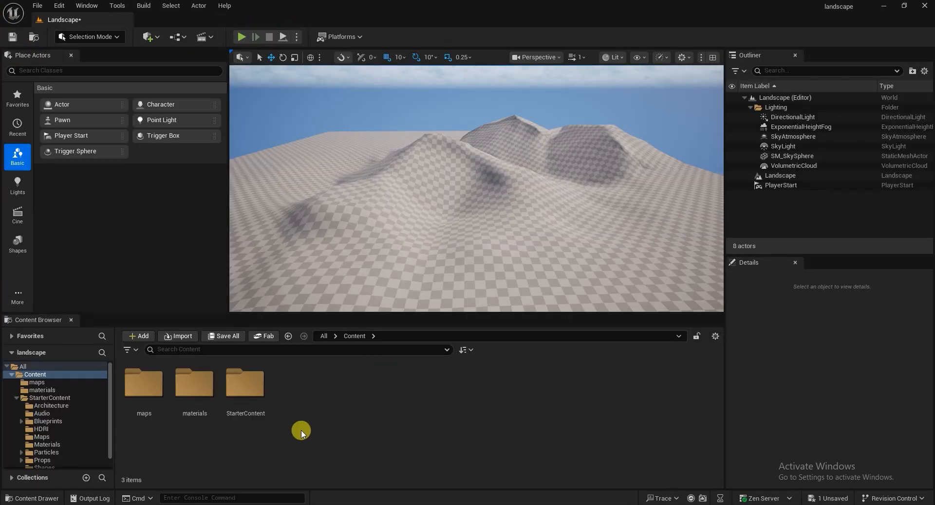
# Duplicate landscap_blend_material in the materials folder and name the copy landscap_blend_material1_Test.
pyautogui.doubleClick(194, 385)
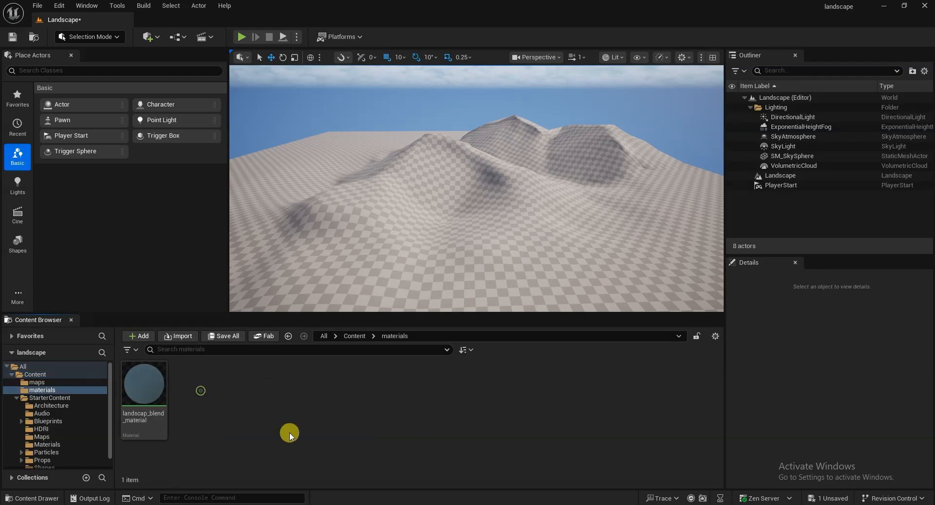
pyautogui.rightClick(150, 388)
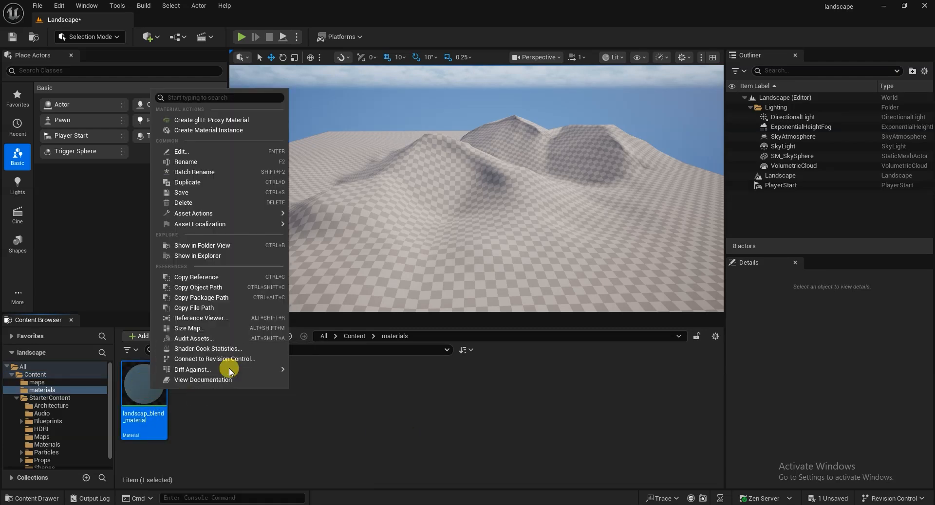
pyautogui.click(199, 183)
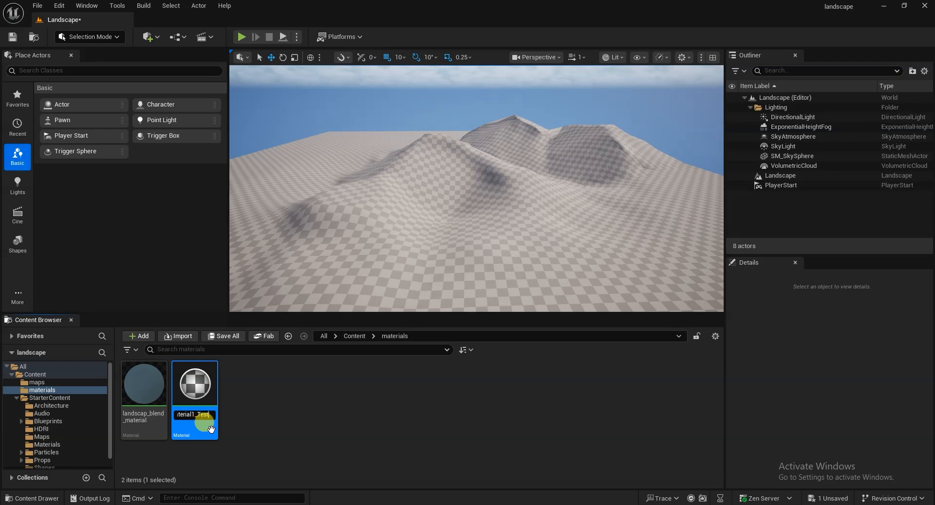
pyautogui.write('_Test')
pyautogui.press('Return')
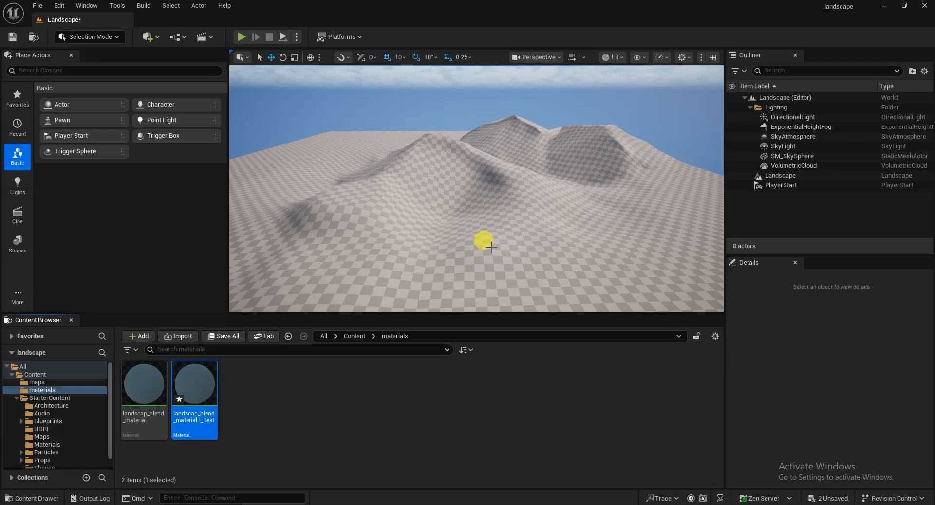
# Assign landscap_blend_material1_Test as the Landscape Material of the Landscape actor.
pyautogui.click(491, 248)
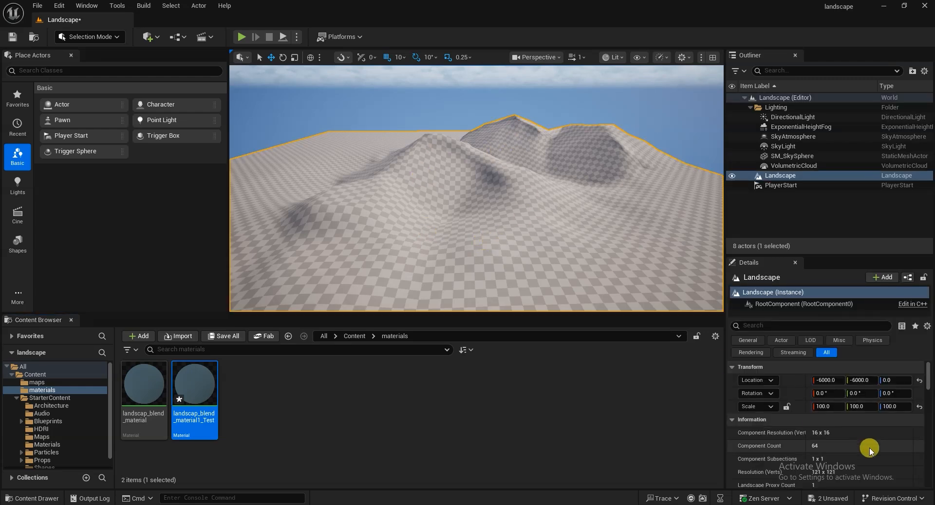
pyautogui.scroll(-5, 818, 452)
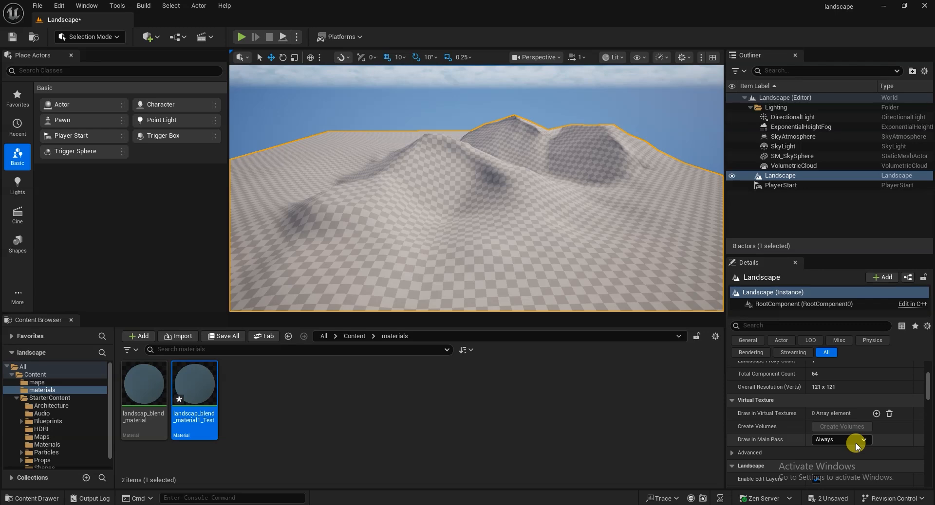
pyautogui.scroll(-5, 806, 469)
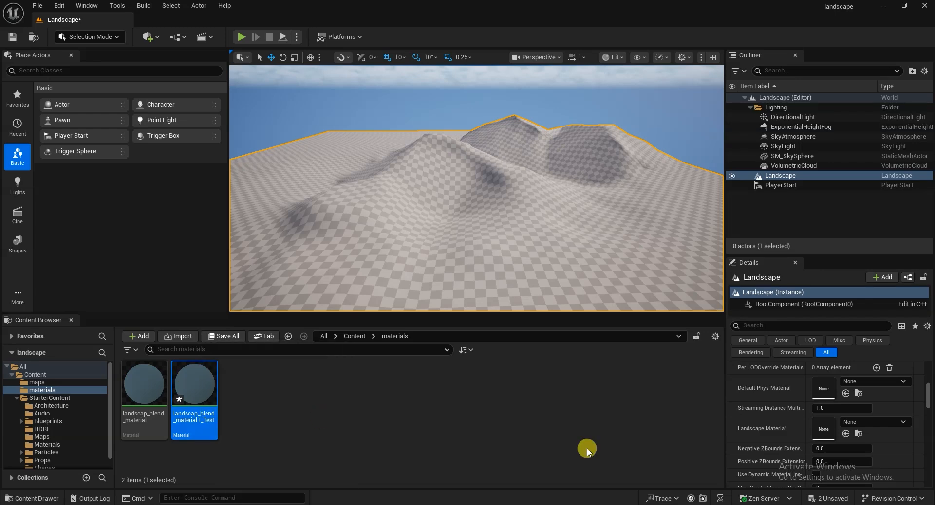
pyautogui.click(844, 434)
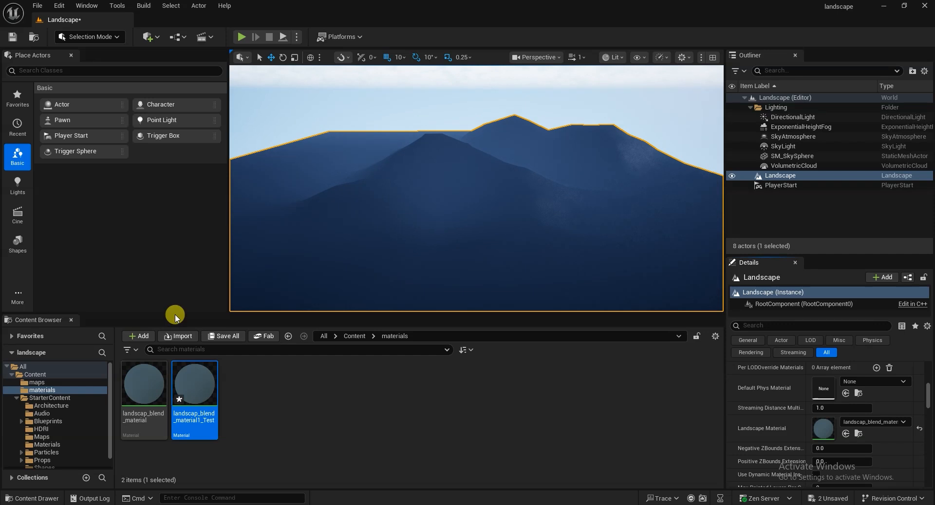
# Save all unsaved content, including the level and the duplicated test material.
pyautogui.moveTo(516, 220); pyautogui.dragTo(511, 256, button='right')
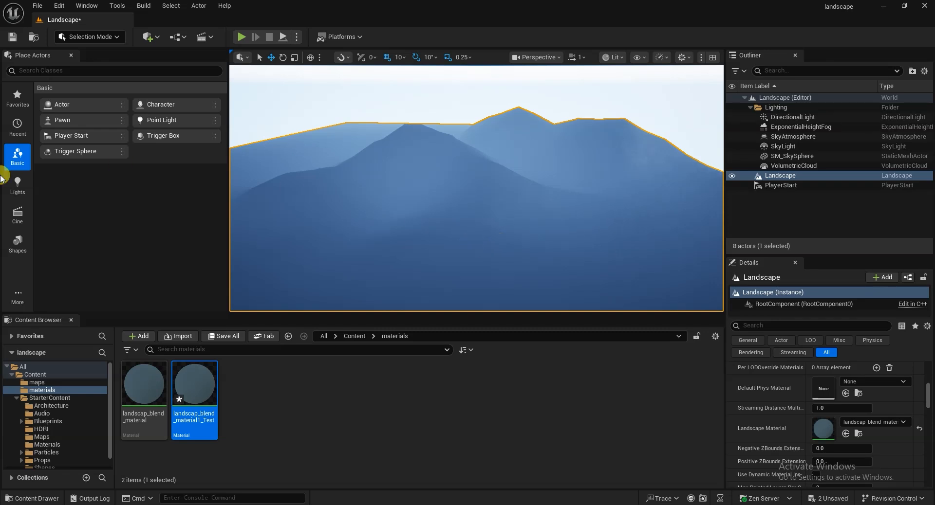
pyautogui.click(223, 337)
pyautogui.click(541, 370)
pyautogui.moveTo(517, 232); pyautogui.dragTo(550, 250, button='right')
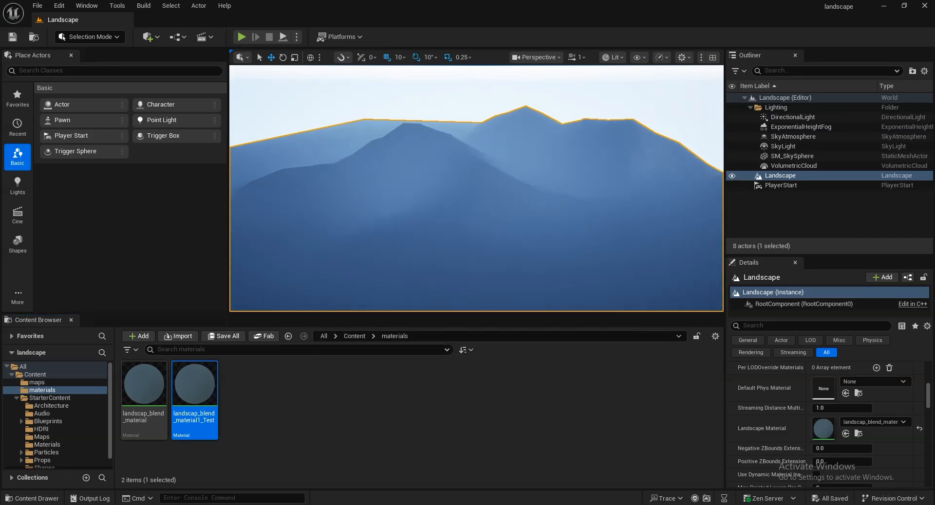
# Switch to landscape painting and populate the target layers from the material assigned to the landscape.
pyautogui.click(88, 37)
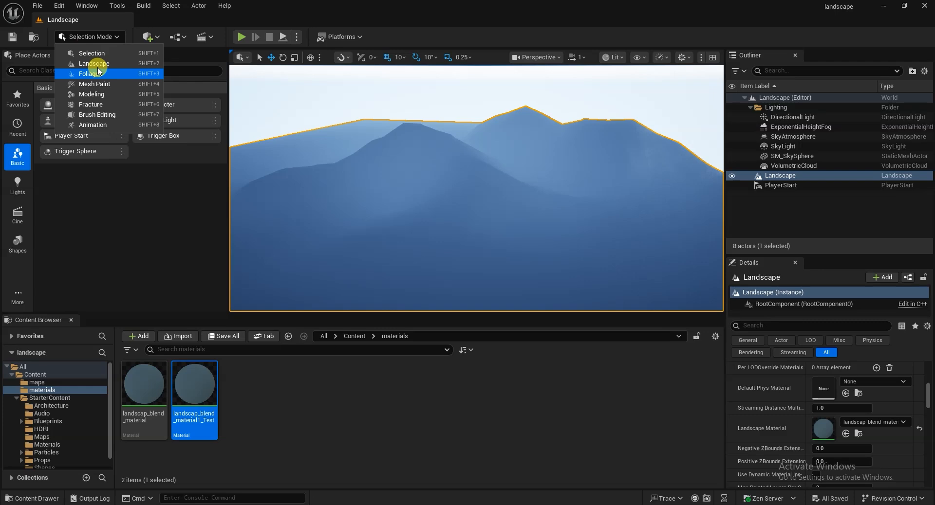
pyautogui.click(93, 64)
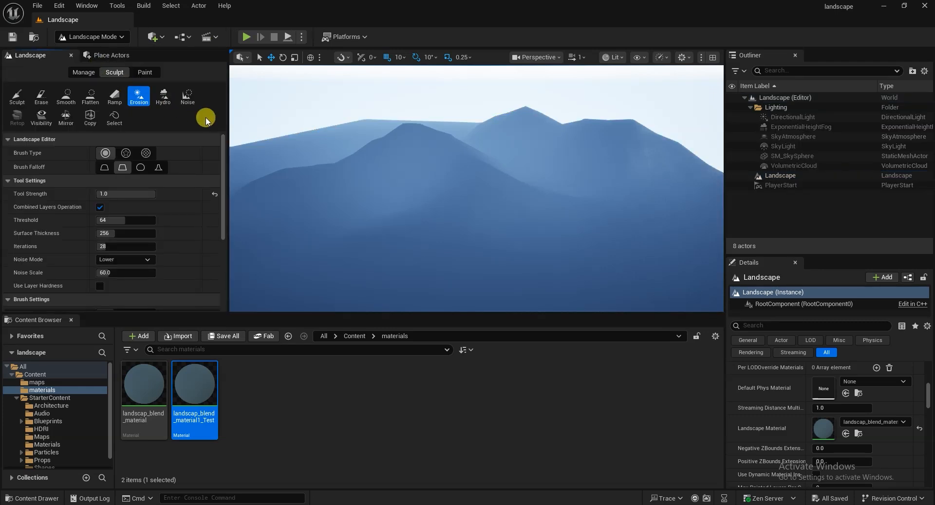
pyautogui.click(144, 73)
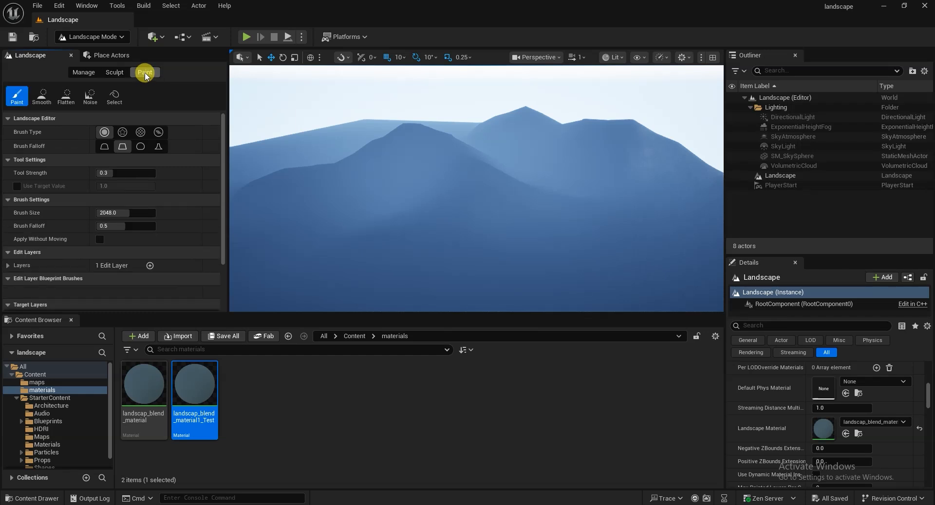
pyautogui.moveTo(221, 188); pyautogui.dragTo(218, 266)
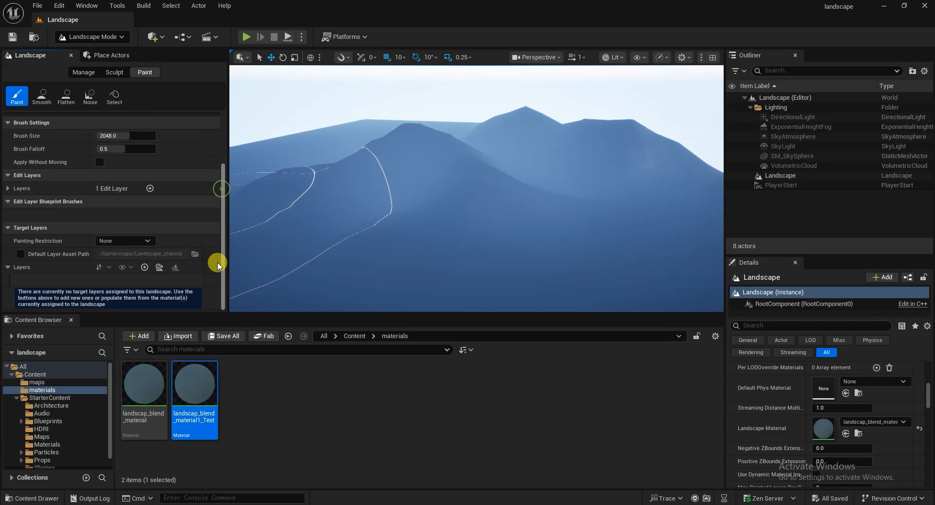
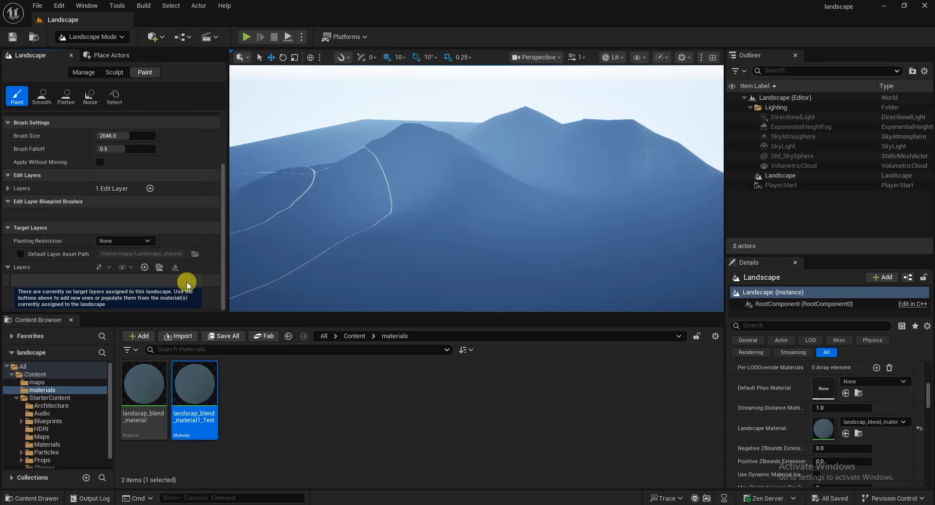
pyautogui.click(159, 269)
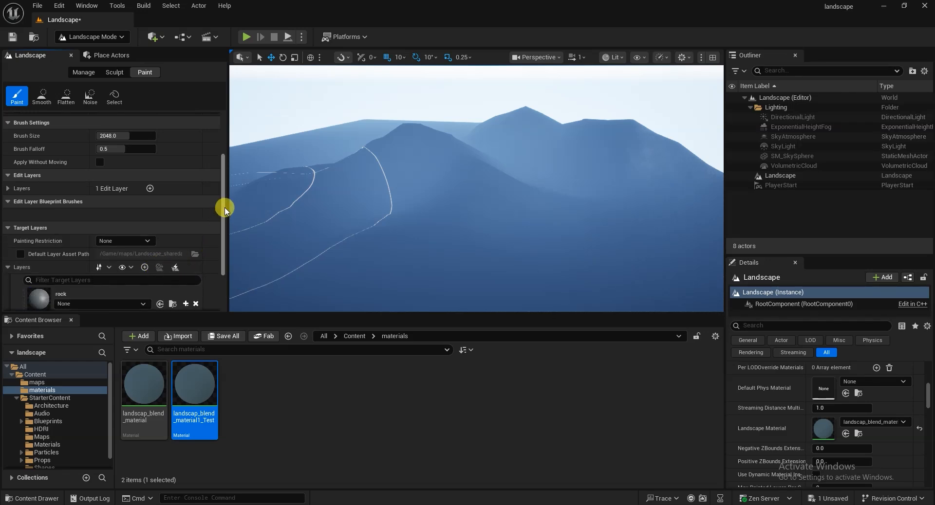
pyautogui.moveTo(226, 209); pyautogui.dragTo(224, 265)
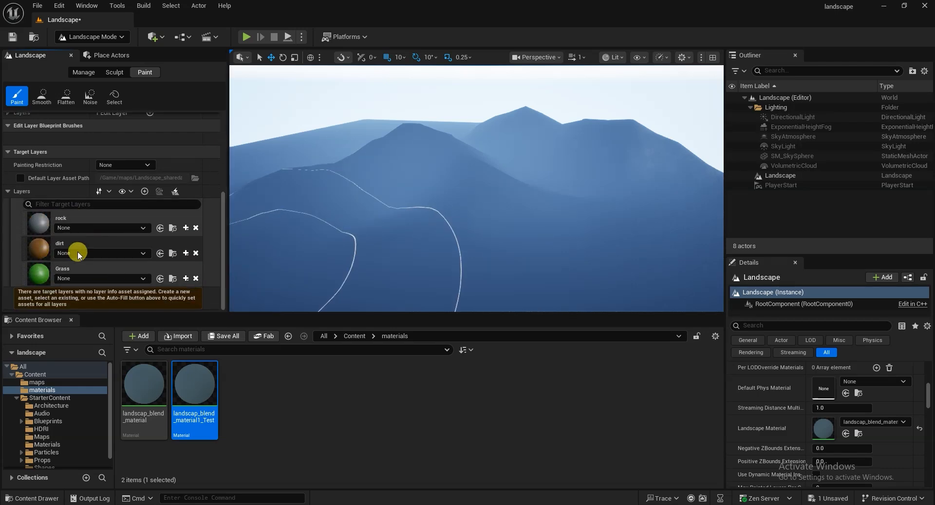
pyautogui.moveTo(565, 219); pyautogui.dragTo(561, 220, button='right')
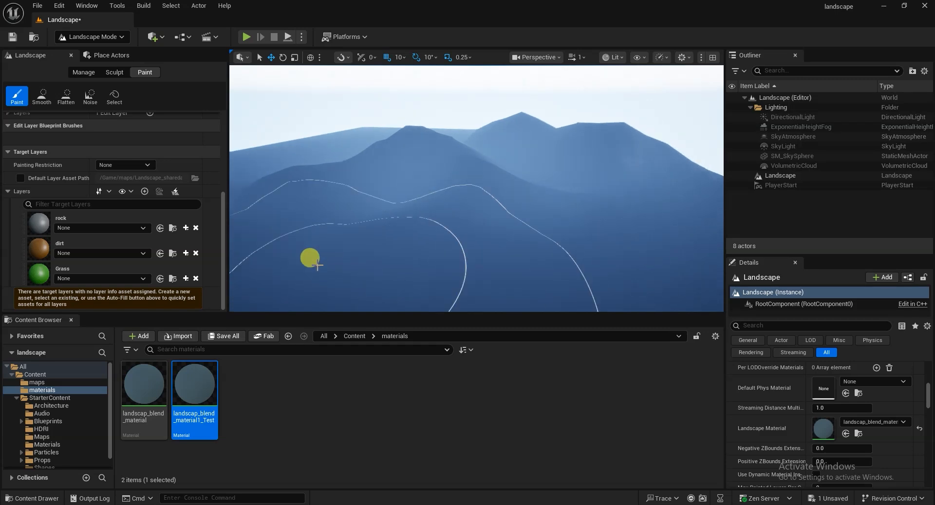
# Create a weight-blended layer info for the rock layer, saved as rock_LayerInfo in the Landscape_sharedassets folder.
pyautogui.click(187, 229)
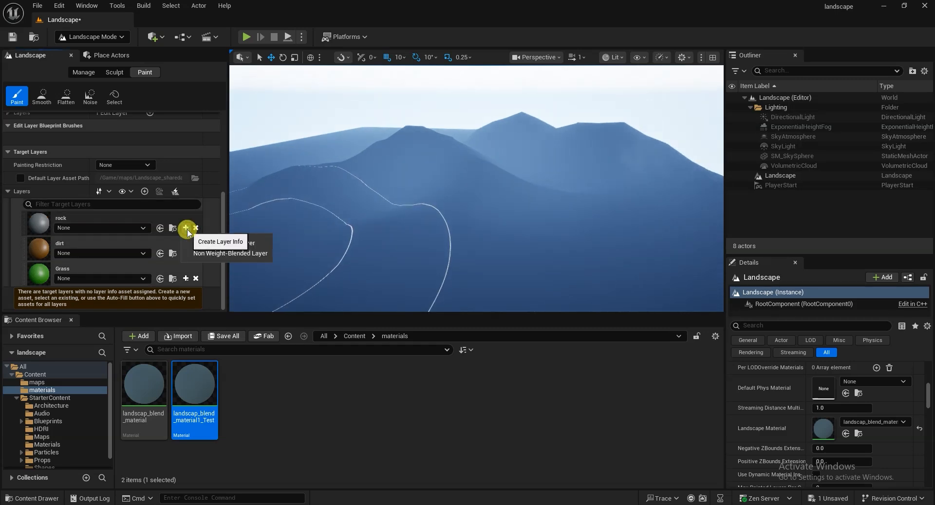
pyautogui.click(214, 245)
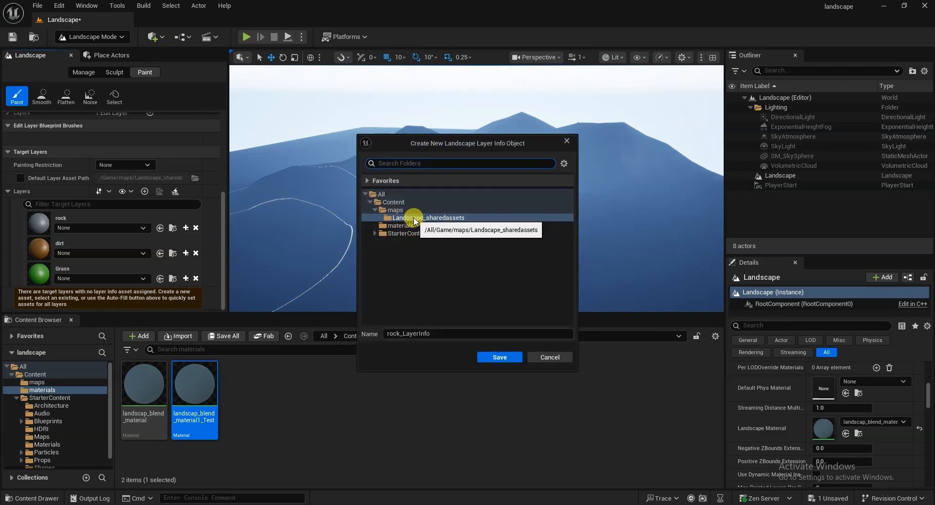
pyautogui.click(478, 357)
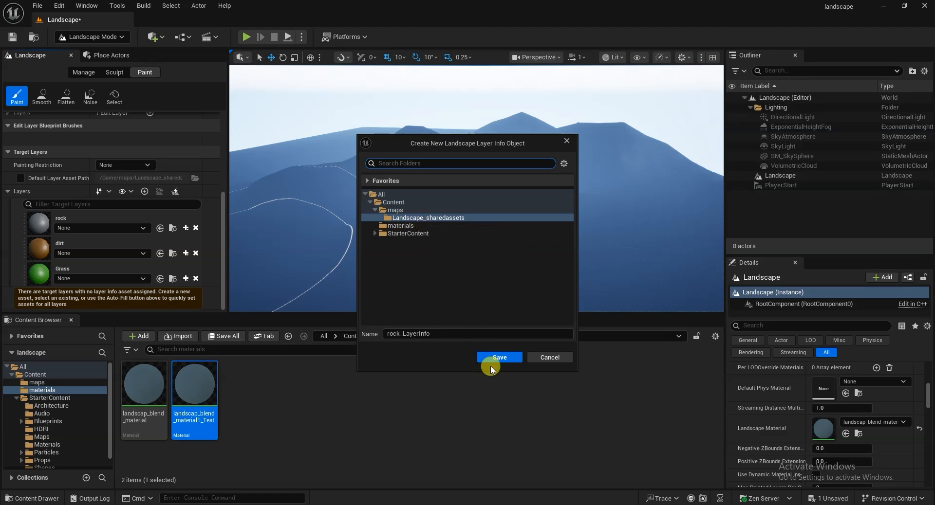
pyautogui.click(497, 359)
# Create weight-blended layer infos for the dirt and Grass layers, saved as dirt_LayerInfo and Grass_LayerInfo in Landscape_sharedassets.
pyautogui.click(186, 259)
pyautogui.click(200, 268)
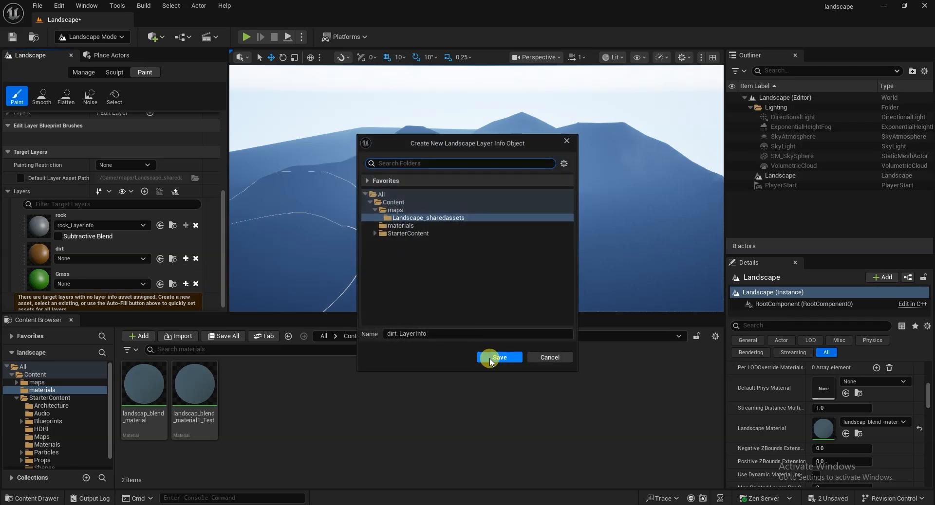
pyautogui.click(495, 358)
pyautogui.click(185, 289)
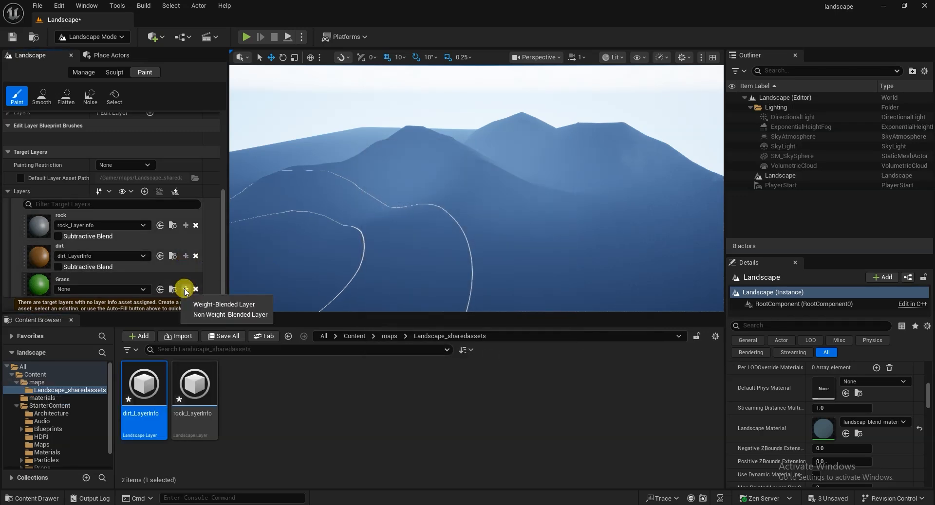
pyautogui.click(224, 304)
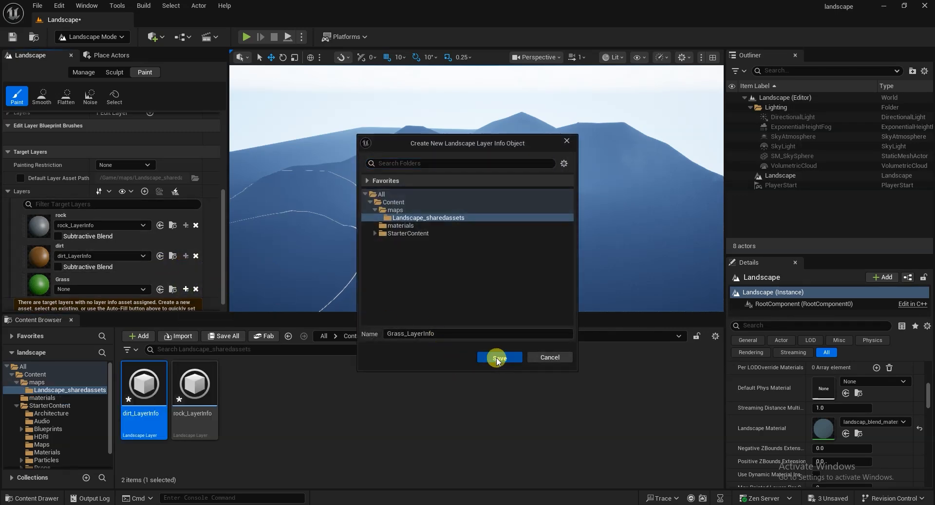
pyautogui.click(497, 358)
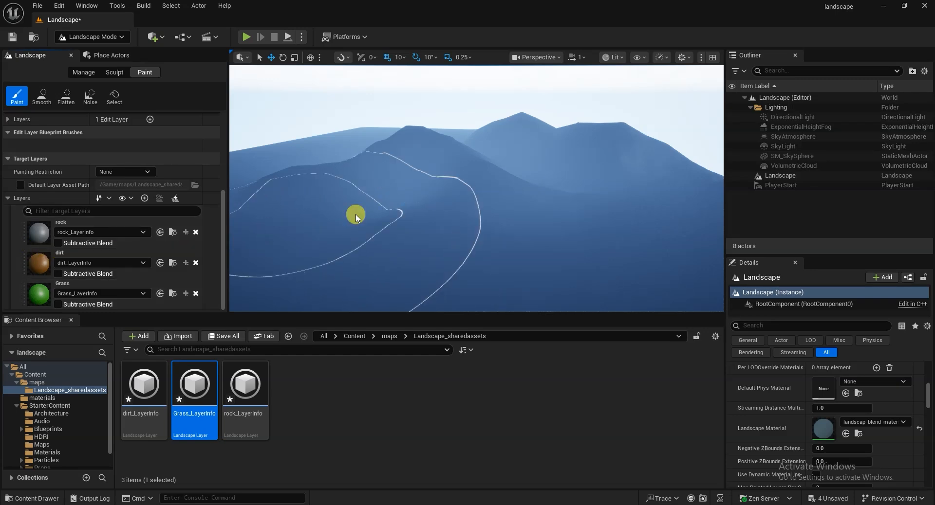
pyautogui.moveTo(542, 236)
pyautogui.keyDown('alt'); pyautogui.mouseDown()
pyautogui.moveTo(540, 292)
pyautogui.moveTo(534, 244)
pyautogui.moveTo(597, 241)
pyautogui.mouseUp(); pyautogui.keyUp('alt')
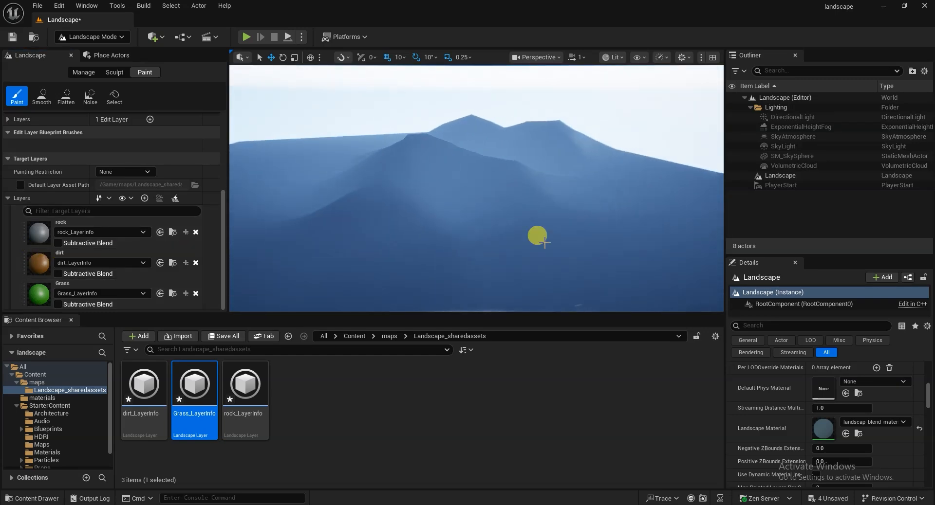
pyautogui.rightClick(51, 238)
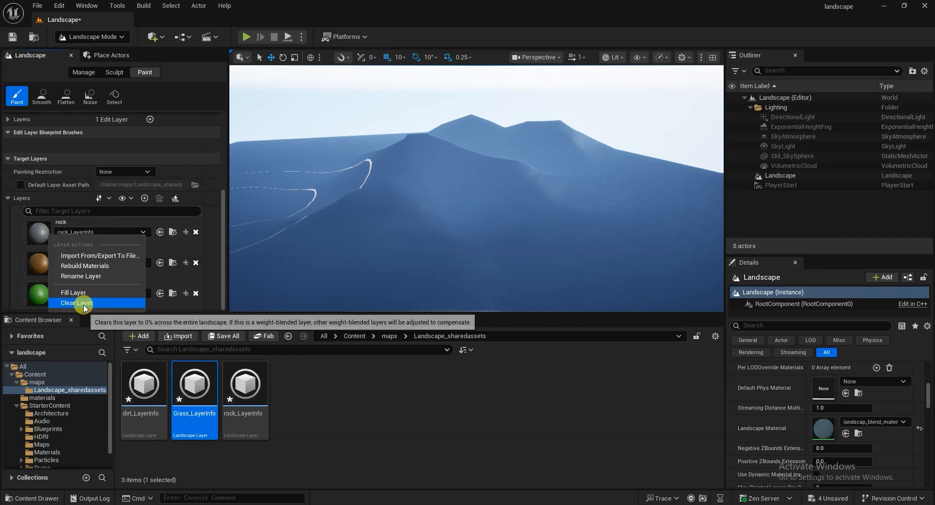
pyautogui.click(24, 271)
pyautogui.rightClick(24, 268)
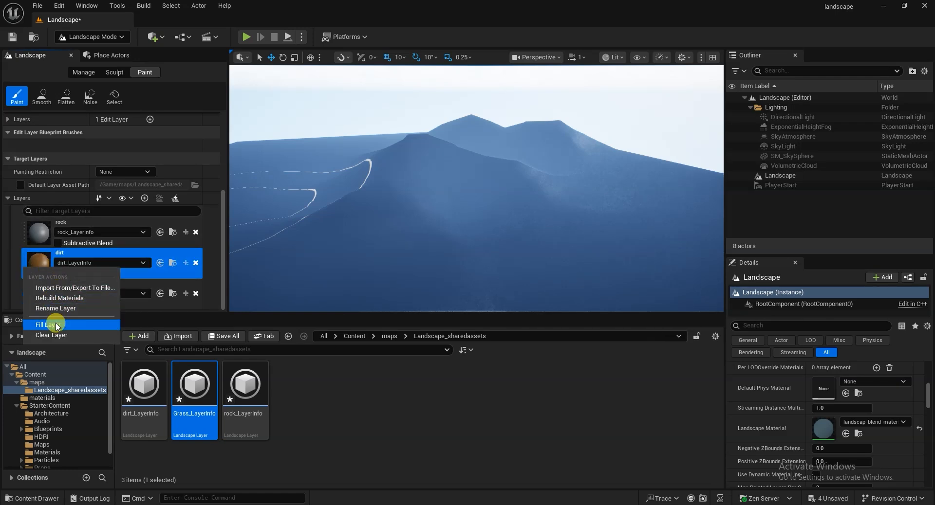
pyautogui.rightClick(116, 258)
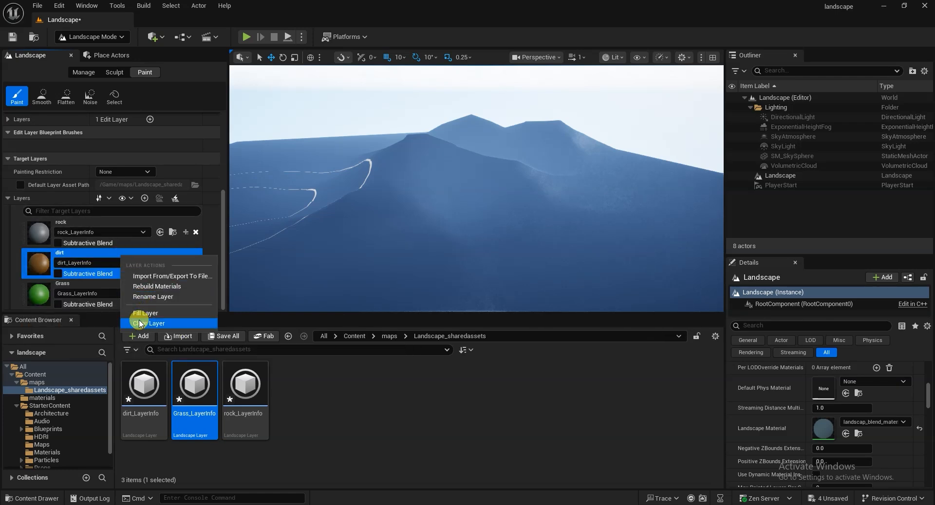
pyautogui.click(77, 257)
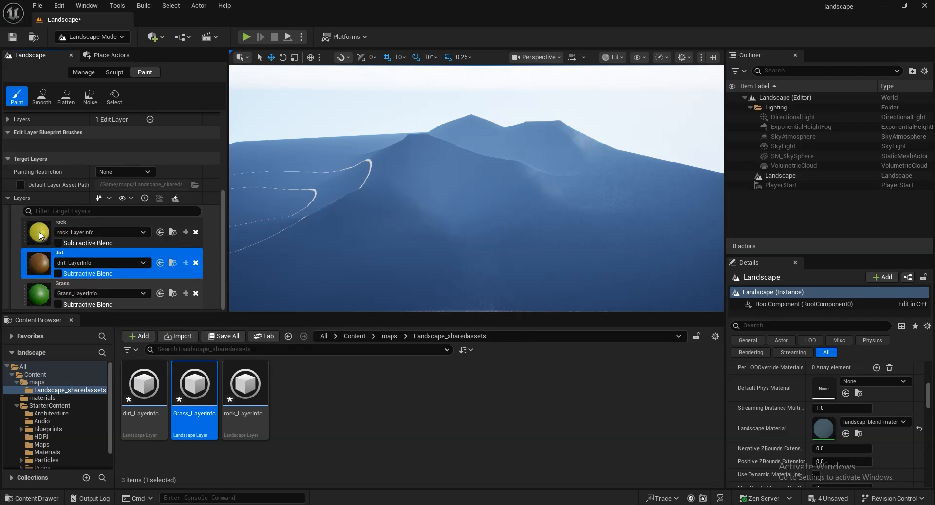
# Fill the entire landscape with the rock layer and view the terrain from above.
pyautogui.click(73, 232)
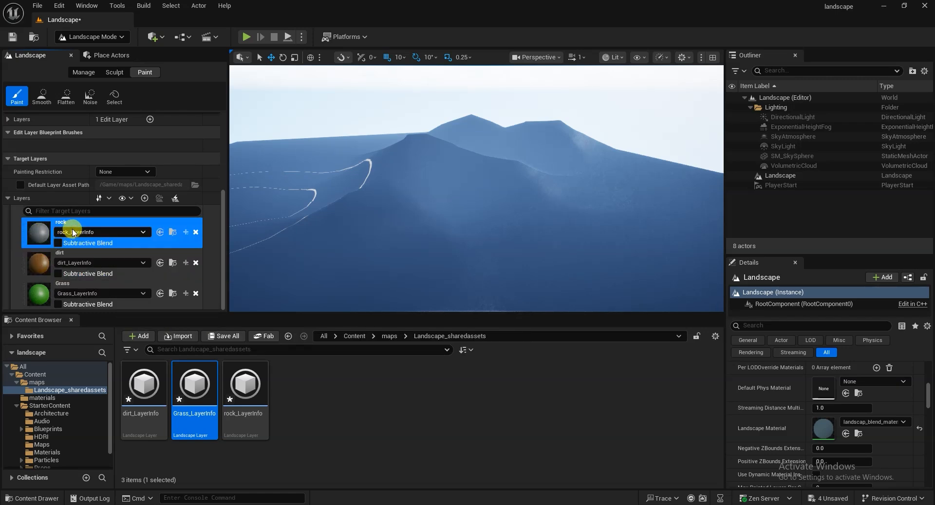
pyautogui.rightClick(43, 236)
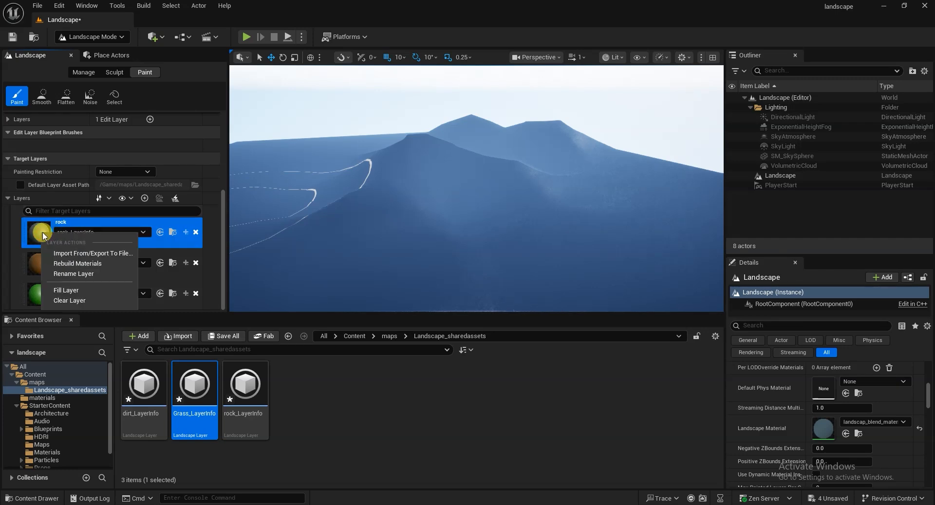
pyautogui.click(73, 291)
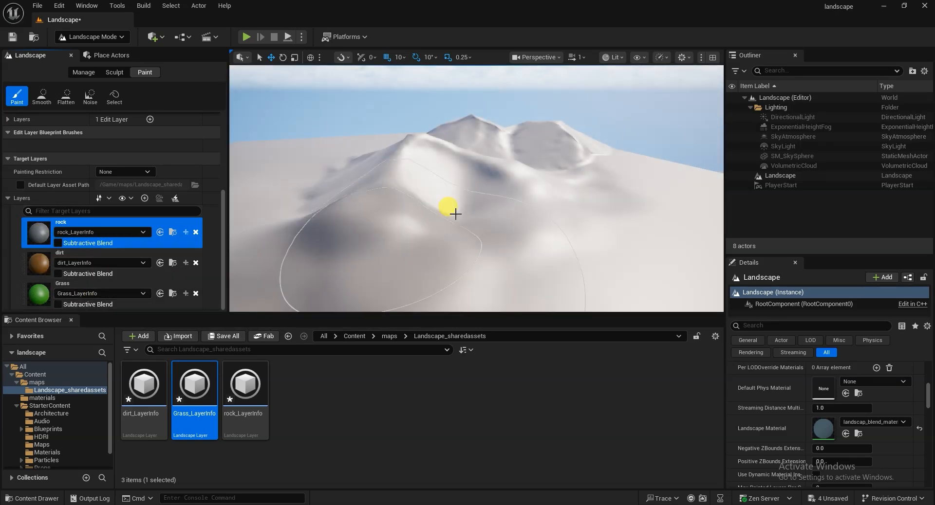
pyautogui.press('w')
pyautogui.moveTo(597, 209); pyautogui.dragTo(565, 202, button='right')
pyautogui.moveTo(530, 231); pyautogui.dragTo(530, 259, button='right')
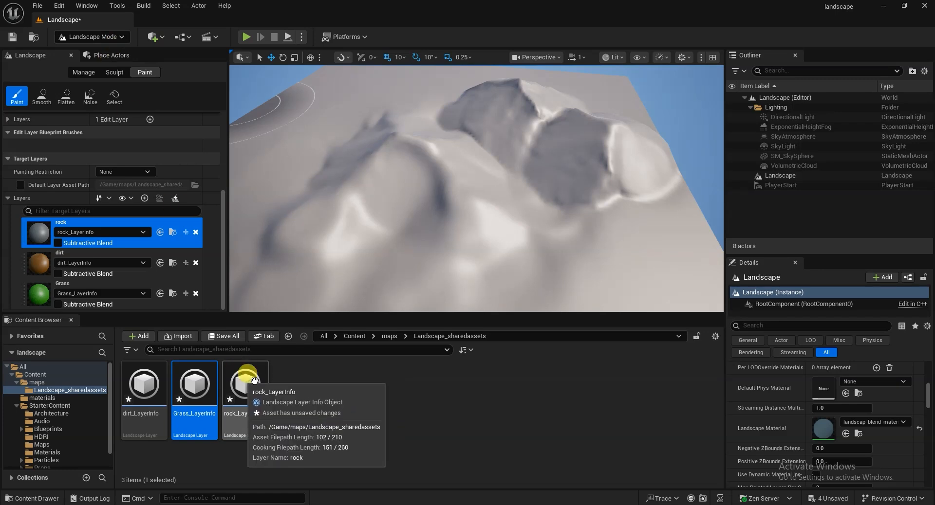
# Open landscap_blend_material1_Test from the Content/materials folder for editing.
pyautogui.click(389, 336)
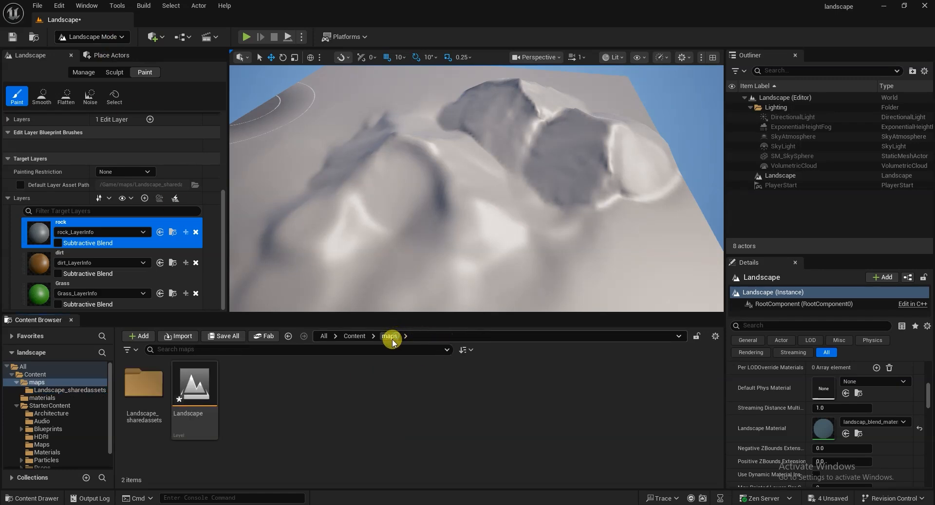
pyautogui.click(355, 336)
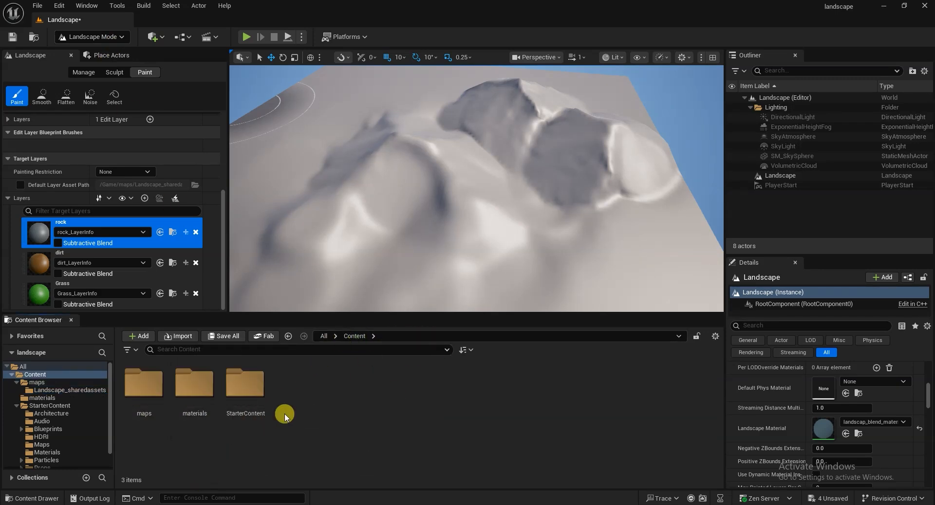
pyautogui.doubleClick(194, 385)
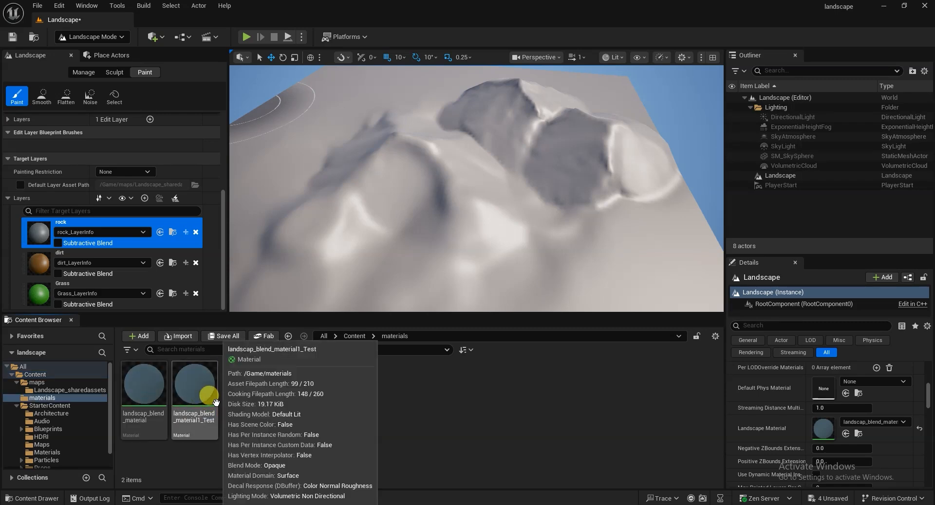
pyautogui.click(202, 393)
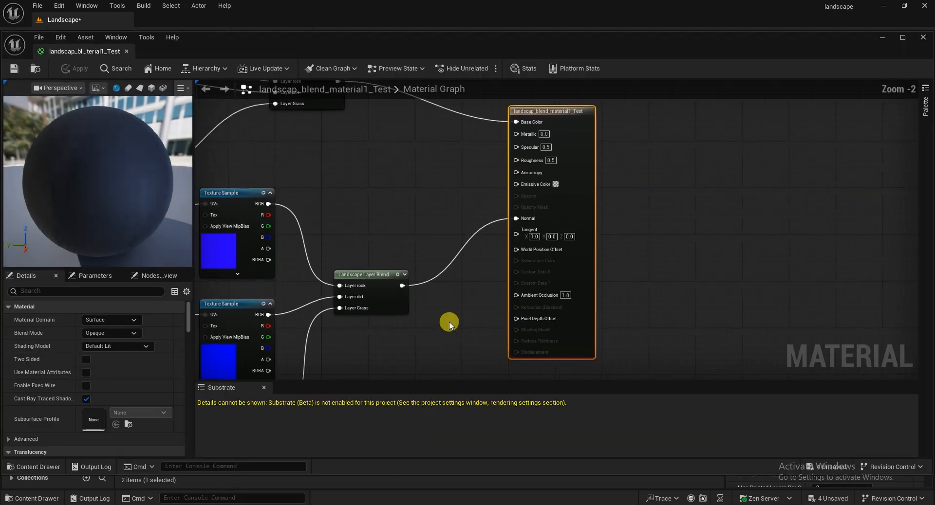
# Enter a nonzero value for the constant multiplied with the Landscape Coords of the normal textures, and save the material.
pyautogui.moveTo(448, 322); pyautogui.dragTo(706, 256, button='right')
pyautogui.moveTo(325, 355); pyautogui.dragTo(487, 323, button='right')
pyautogui.rightClick(487, 323)
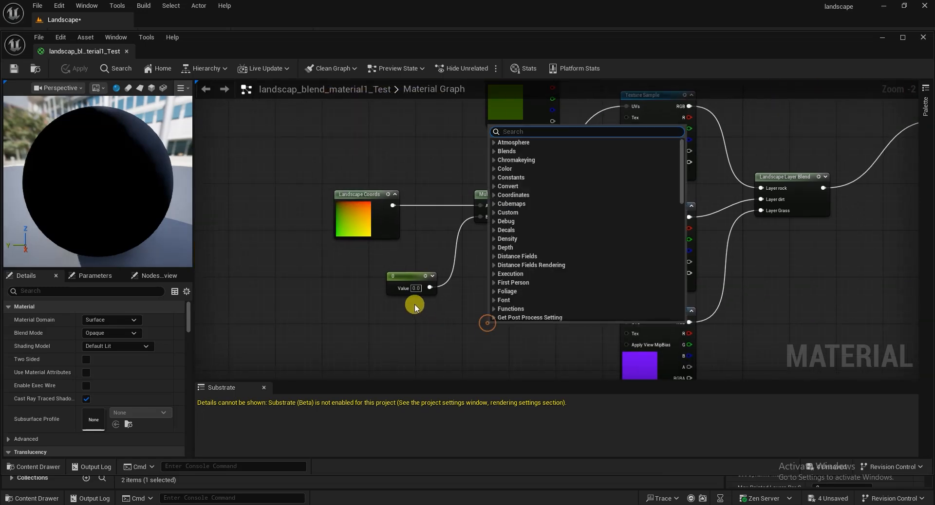
pyautogui.click(415, 288)
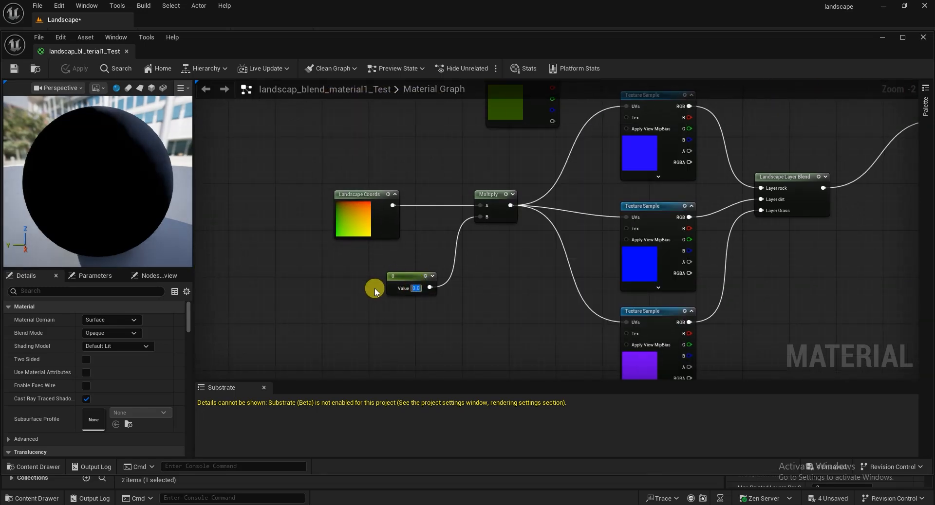
pyautogui.press('Return')
pyautogui.click(14, 64)
pyautogui.click(321, 156)
# Dock the material editor beside the Landscape level, return to the level and inspect the rock texture on the mountains.
pyautogui.moveTo(108, 57); pyautogui.dragTo(171, 24)
pyautogui.click(69, 19)
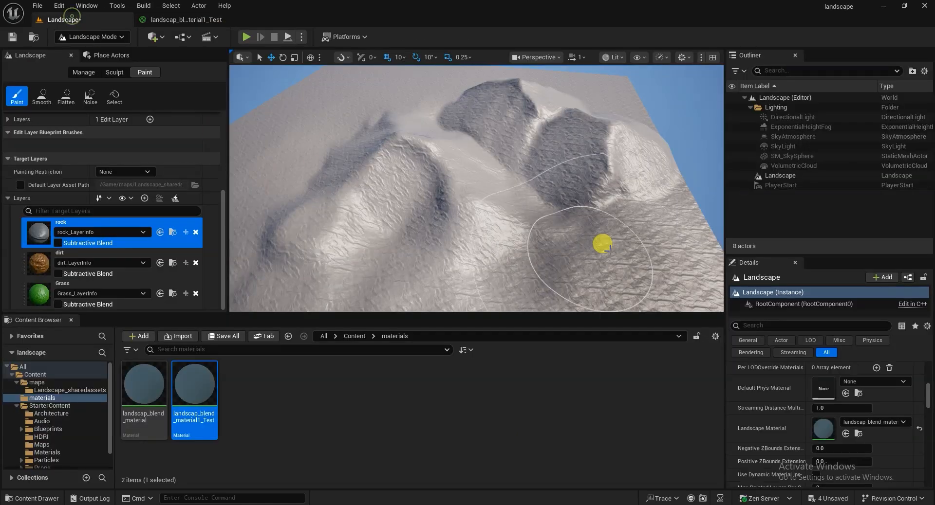
pyautogui.moveTo(518, 237)
pyautogui.mouseDown(button='right')
pyautogui.moveTo(528, 243)
pyautogui.moveTo(502, 240)
pyautogui.mouseUp(button='right')
pyautogui.moveTo(432, 215); pyautogui.dragTo(469, 232, button='right')
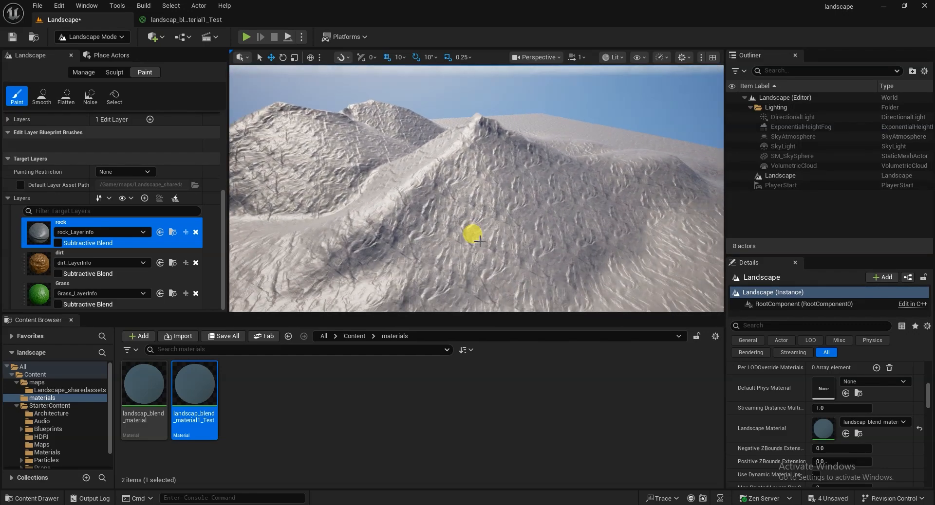
pyautogui.moveTo(557, 219); pyautogui.dragTo(543, 227, button='right')
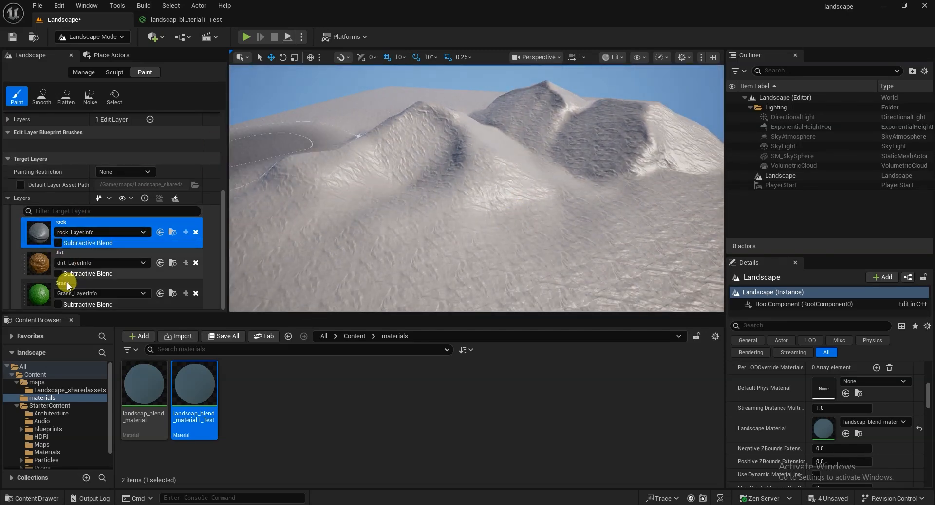
# Make dirt the active paint layer and reduce the brush size to about 1024.
pyautogui.click(40, 265)
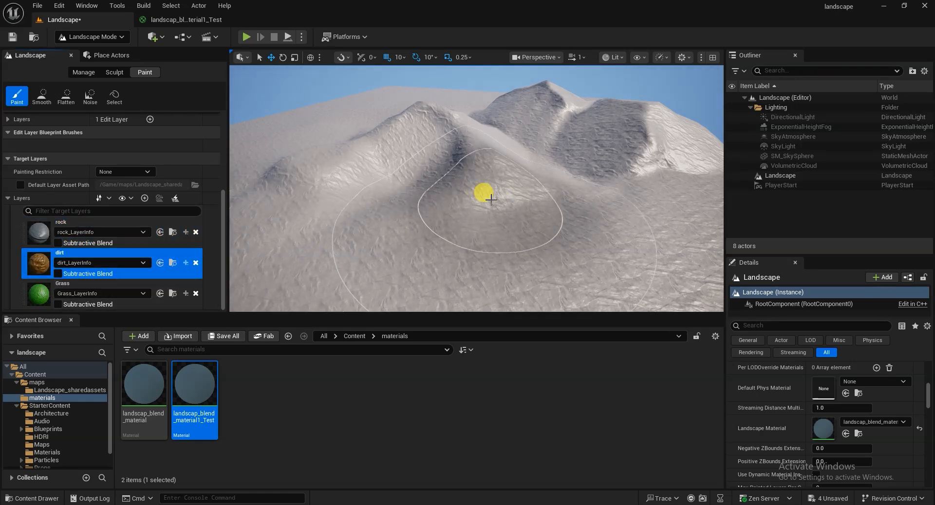
pyautogui.scroll(5, 101, 177)
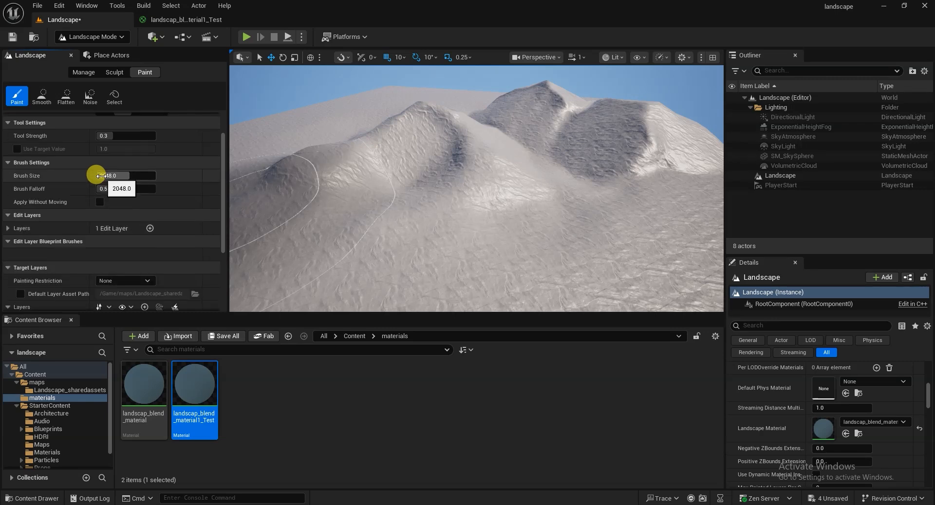
pyautogui.moveTo(128, 176); pyautogui.dragTo(110, 176)
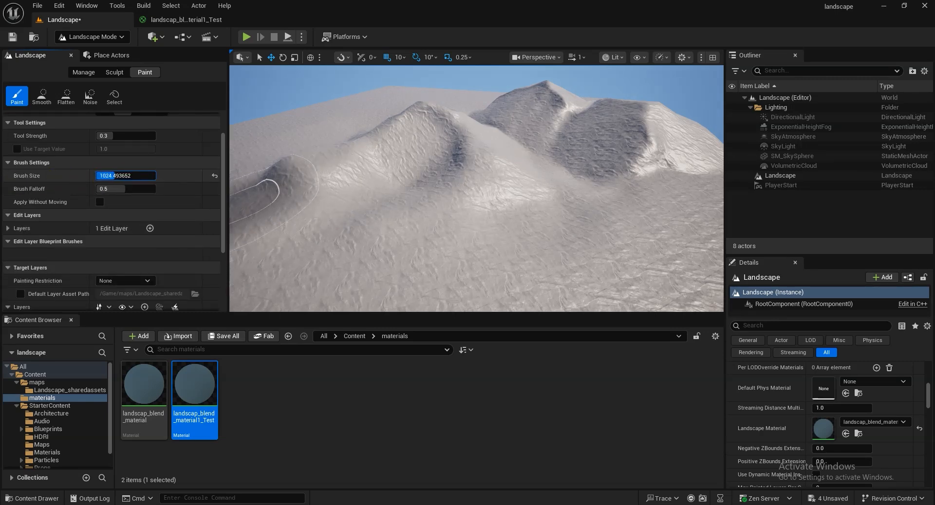
# Paint dirt over the flat ground and lower slopes around the mountains.
pyautogui.press('w')
pyautogui.moveTo(657, 175)
pyautogui.mouseDown(button='right')
pyautogui.moveTo(662, 192)
pyautogui.moveTo(682, 195)
pyautogui.moveTo(482, 213)
pyautogui.mouseUp(button='right')
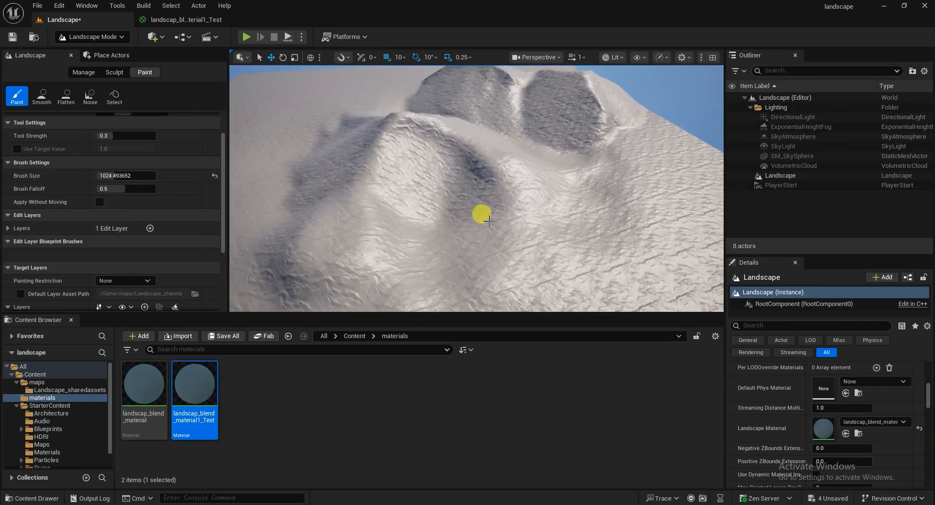
pyautogui.moveTo(405, 152); pyautogui.dragTo(482, 184, button='right')
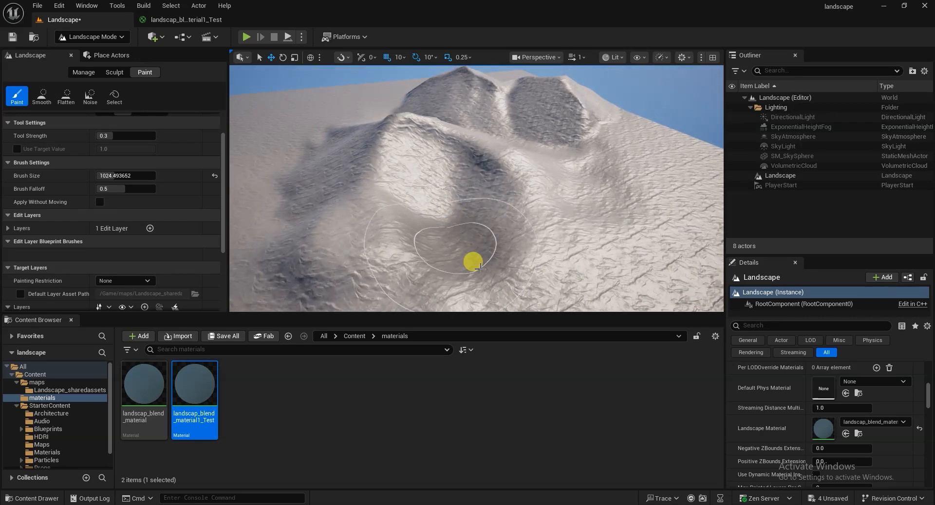
pyautogui.moveTo(614, 258); pyautogui.dragTo(596, 243, button='right')
pyautogui.click(595, 232)
pyautogui.moveTo(516, 254); pyautogui.dragTo(477, 246)
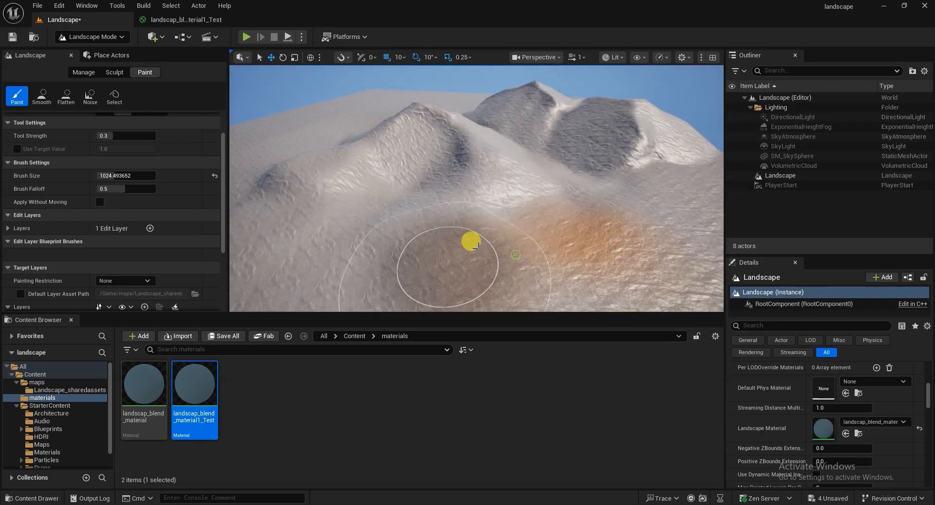
pyautogui.moveTo(474, 245)
pyautogui.mouseDown(button='right')
pyautogui.moveTo(557, 206)
pyautogui.moveTo(568, 227)
pyautogui.moveTo(507, 254)
pyautogui.mouseUp(button='right')
pyautogui.moveTo(507, 255); pyautogui.dragTo(487, 241)
pyautogui.moveTo(487, 241); pyautogui.dragTo(448, 239, button='right')
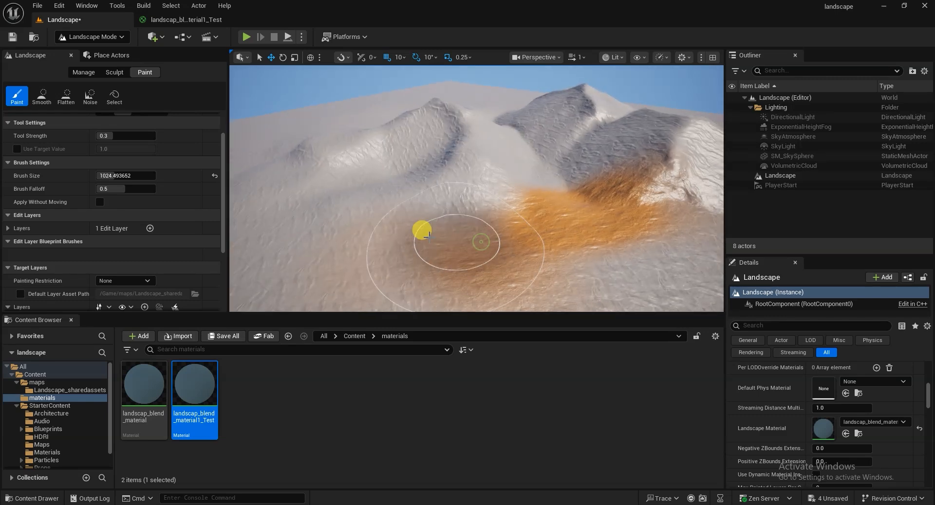
pyautogui.moveTo(351, 242); pyautogui.dragTo(458, 269, button='right')
pyautogui.moveTo(622, 247); pyautogui.dragTo(504, 267, button='right')
pyautogui.moveTo(341, 270)
pyautogui.mouseDown(button='right')
pyautogui.moveTo(351, 266)
pyautogui.moveTo(370, 312)
pyautogui.moveTo(409, 279)
pyautogui.mouseUp(button='right')
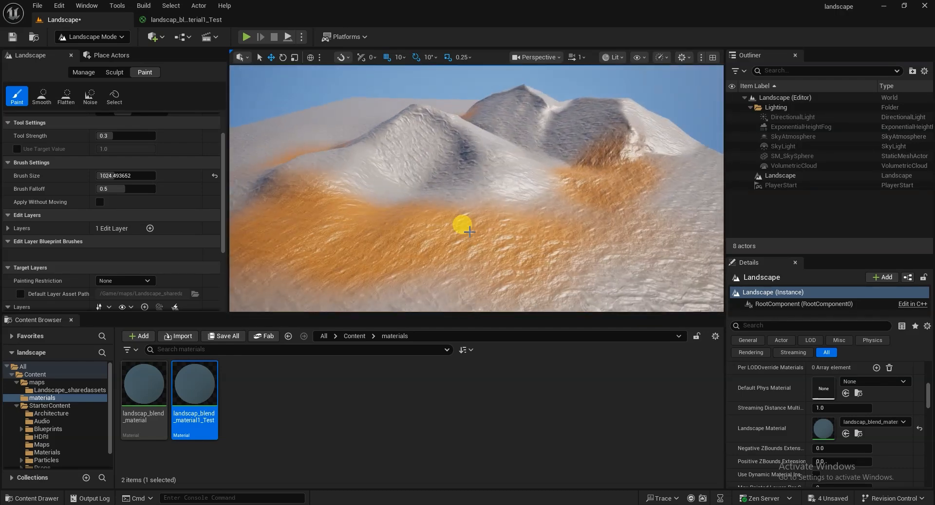
# Make grass the active paint layer and paint it over the mountain slopes and the valleys between them.
pyautogui.scroll(-6, 156, 219)
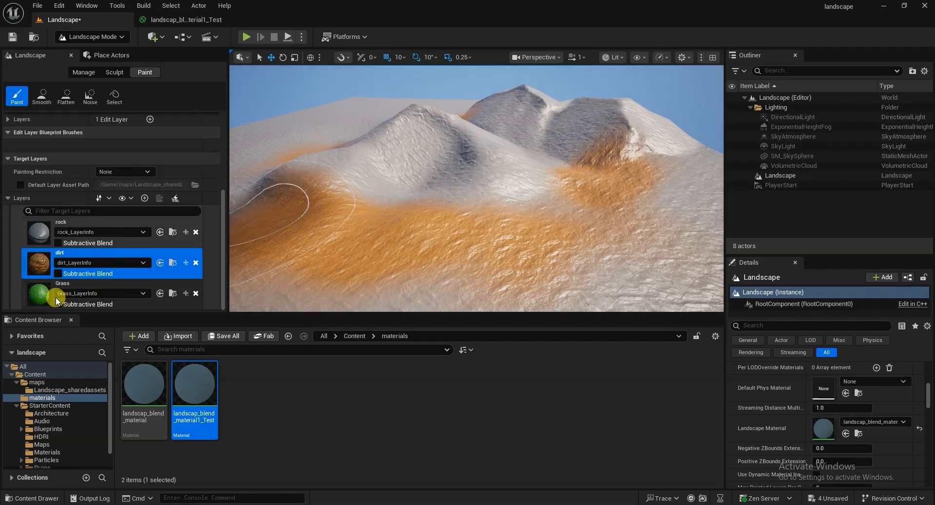
pyautogui.click(45, 301)
pyautogui.moveTo(528, 224)
pyautogui.mouseDown(button='right')
pyautogui.moveTo(489, 200)
pyautogui.moveTo(460, 202)
pyautogui.moveTo(465, 194)
pyautogui.mouseUp(button='right')
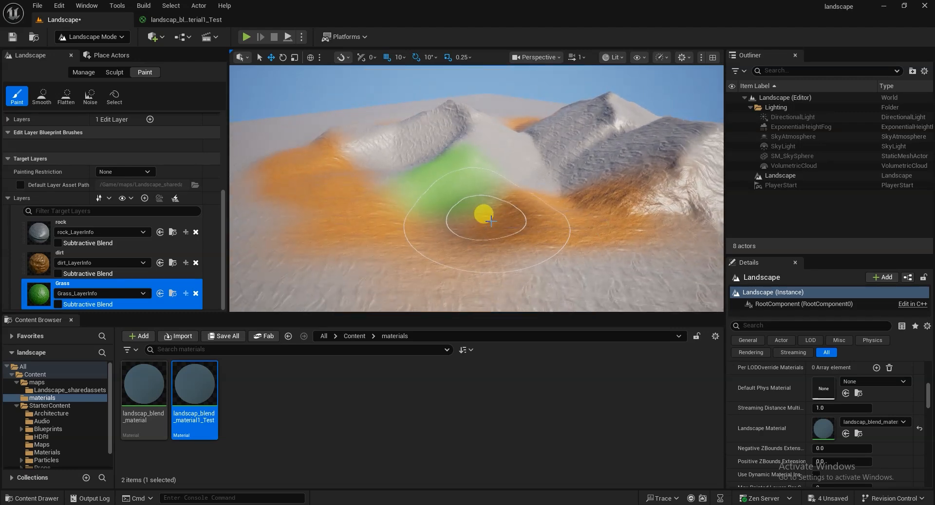
pyautogui.moveTo(501, 231); pyautogui.dragTo(501, 258, button='right')
pyautogui.moveTo(455, 213); pyautogui.dragTo(479, 209, button='right')
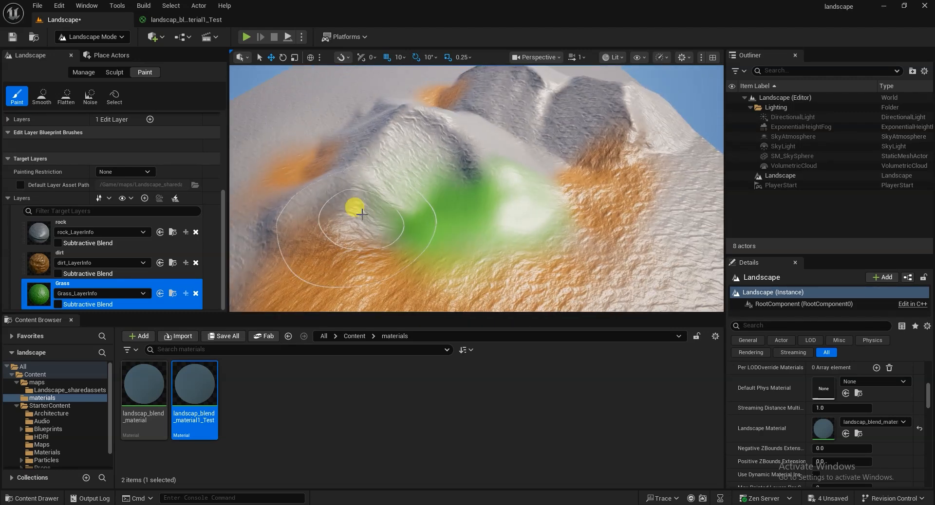
pyautogui.moveTo(378, 224); pyautogui.dragTo(522, 193, button='right')
pyautogui.moveTo(588, 221); pyautogui.dragTo(528, 201, button='right')
pyautogui.moveTo(487, 222); pyautogui.dragTo(491, 175, button='right')
pyautogui.click(649, 251)
pyautogui.moveTo(463, 228); pyautogui.dragTo(496, 243, button='right')
# Make dirt the active layer and paint it over the peaks and bare rock slopes on the mountains' far side.
pyautogui.click(49, 263)
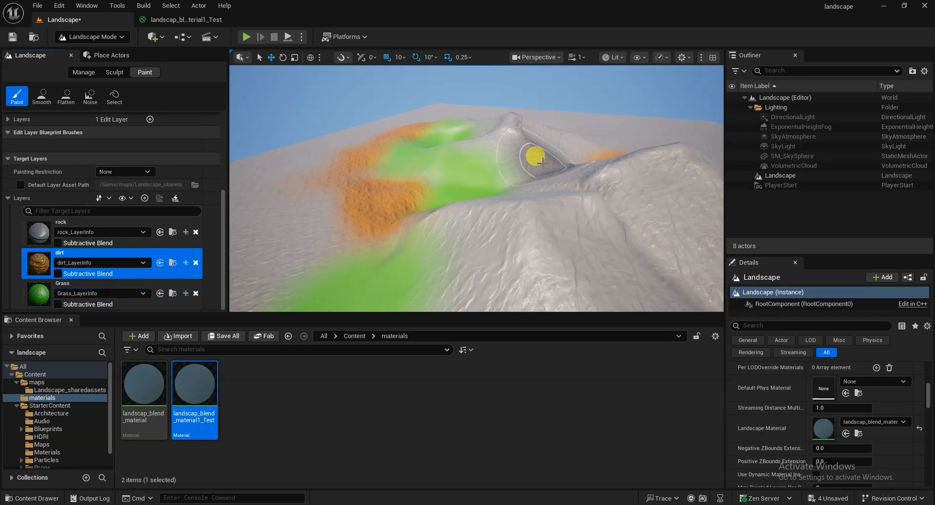
pyautogui.moveTo(482, 224); pyautogui.dragTo(599, 219, button='right')
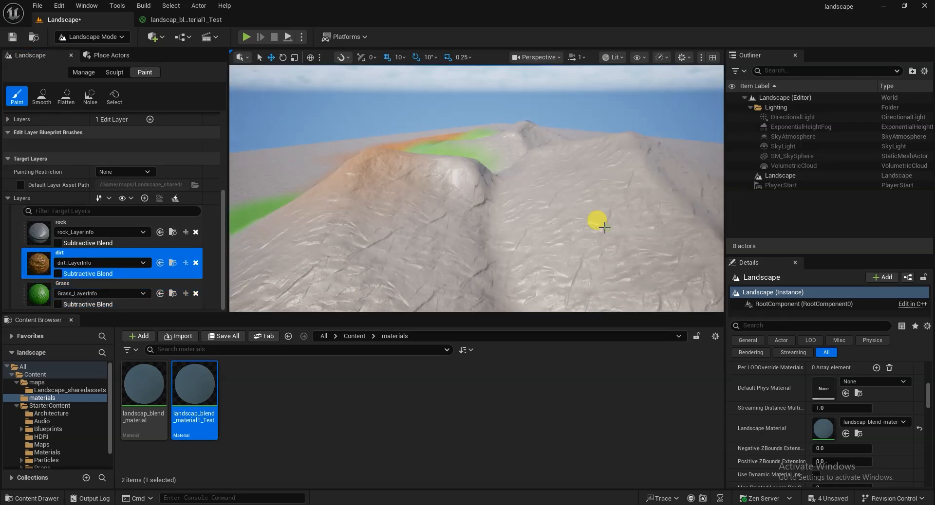
pyautogui.moveTo(448, 208); pyautogui.dragTo(532, 233, button='right')
pyautogui.moveTo(553, 191)
pyautogui.mouseDown(button='right')
pyautogui.moveTo(507, 240)
pyautogui.moveTo(574, 228)
pyautogui.moveTo(492, 217)
pyautogui.moveTo(516, 224)
pyautogui.moveTo(543, 216)
pyautogui.moveTo(417, 211)
pyautogui.moveTo(341, 222)
pyautogui.mouseUp(button='right')
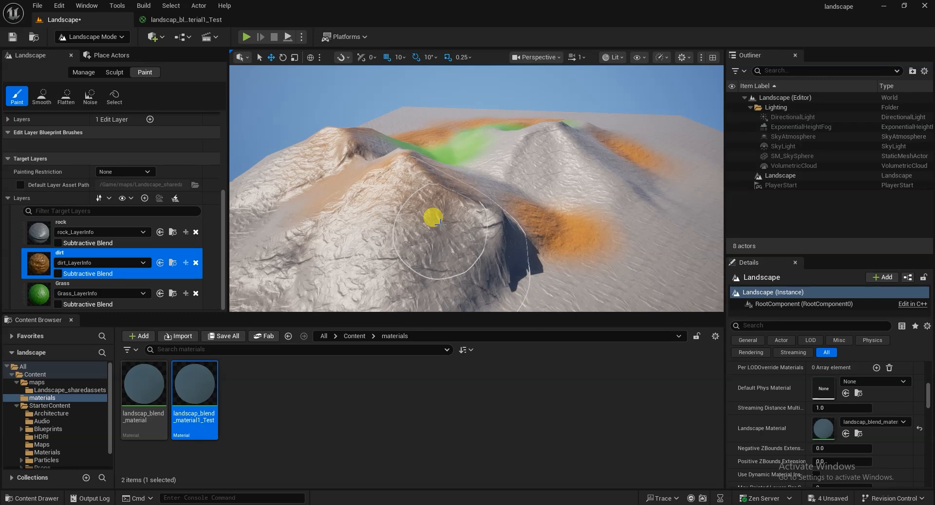
pyautogui.scroll(10, 442, 173)
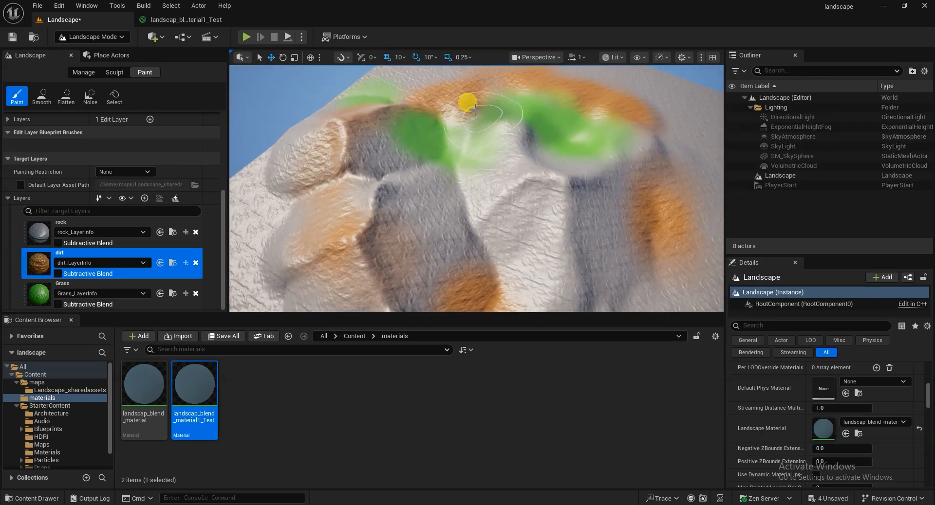
pyautogui.moveTo(532, 242); pyautogui.dragTo(484, 223, button='right')
pyautogui.moveTo(413, 235); pyautogui.dragTo(326, 243, button='right')
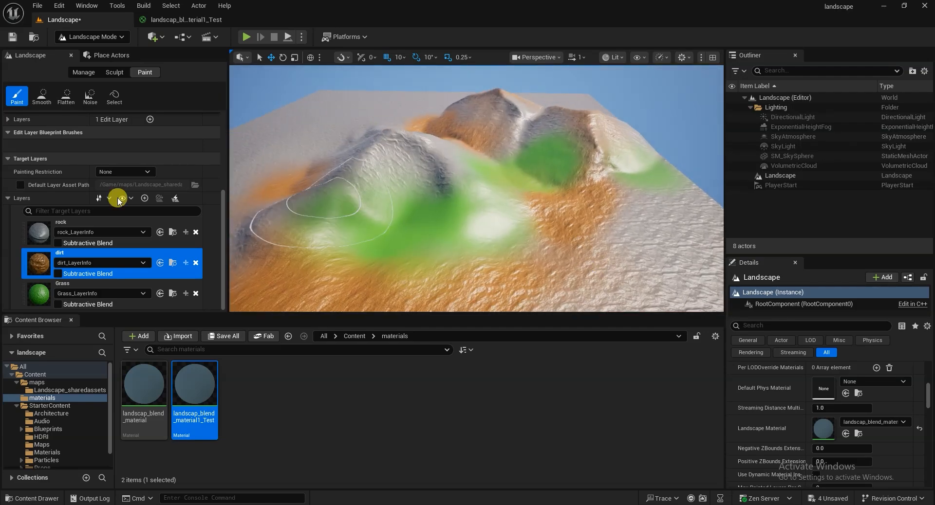
# Switch to the Smooth tool and soften the dirt layer around the foot of the mountains.
pyautogui.scroll(5, 71, 269)
pyautogui.scroll(3, 71, 269)
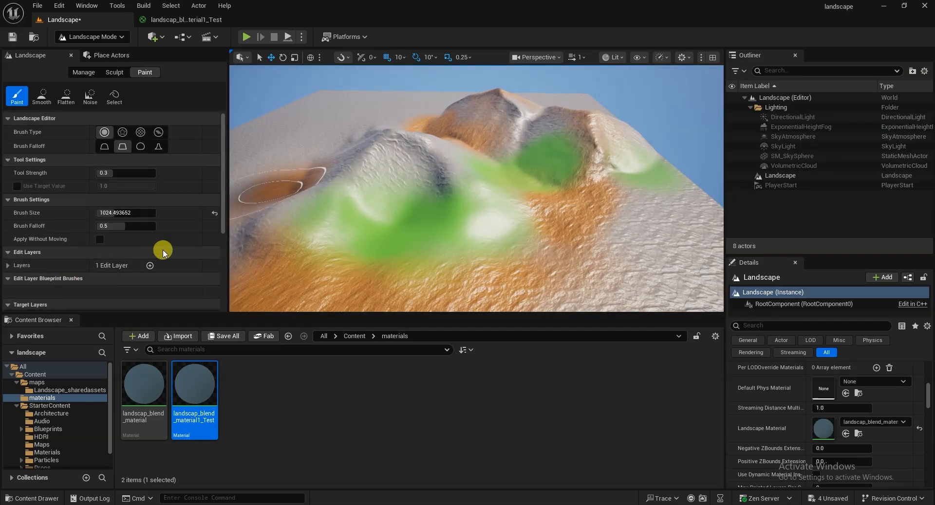
pyautogui.click(42, 97)
pyautogui.moveTo(491, 193)
pyautogui.mouseDown(button='right')
pyautogui.moveTo(472, 197)
pyautogui.moveTo(501, 213)
pyautogui.moveTo(493, 231)
pyautogui.mouseUp(button='right')
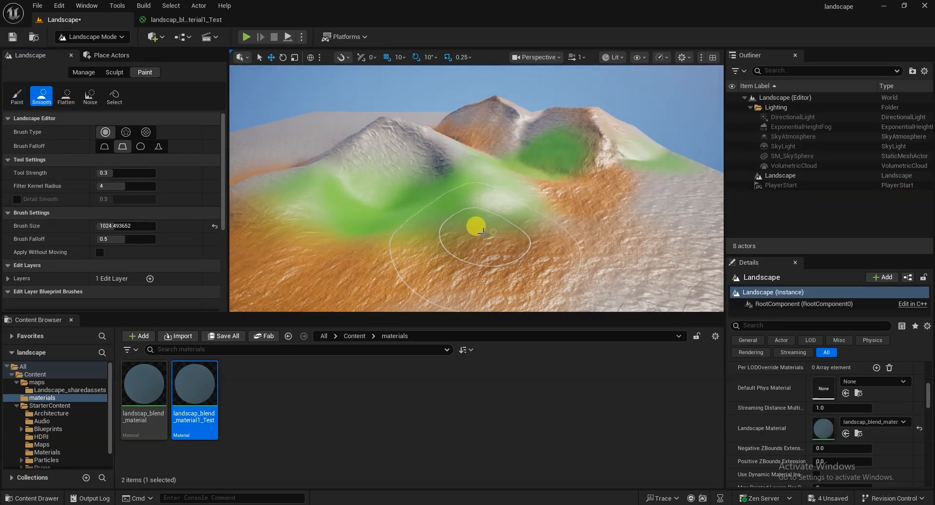
pyautogui.moveTo(603, 225); pyautogui.dragTo(526, 232, button='right')
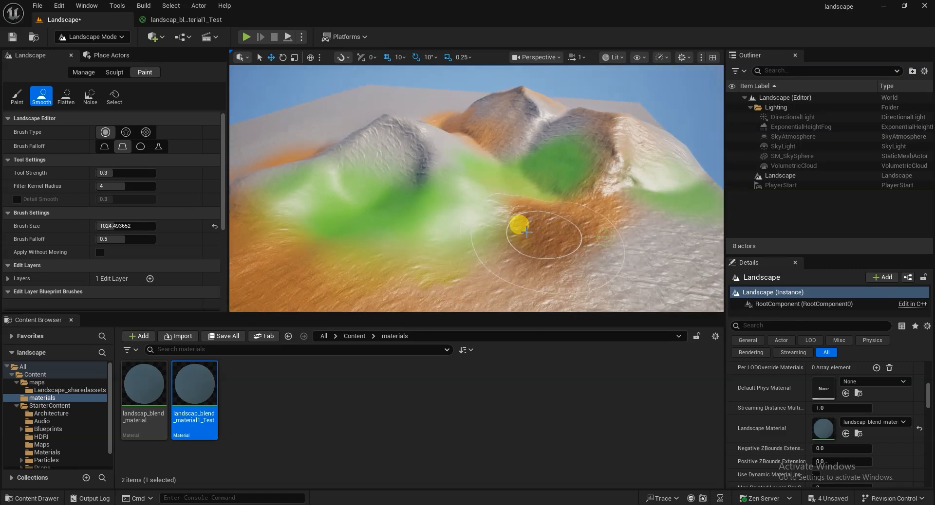
pyautogui.moveTo(556, 209); pyautogui.dragTo(496, 238, button='right')
pyautogui.moveTo(558, 216); pyautogui.dragTo(512, 245, button='right')
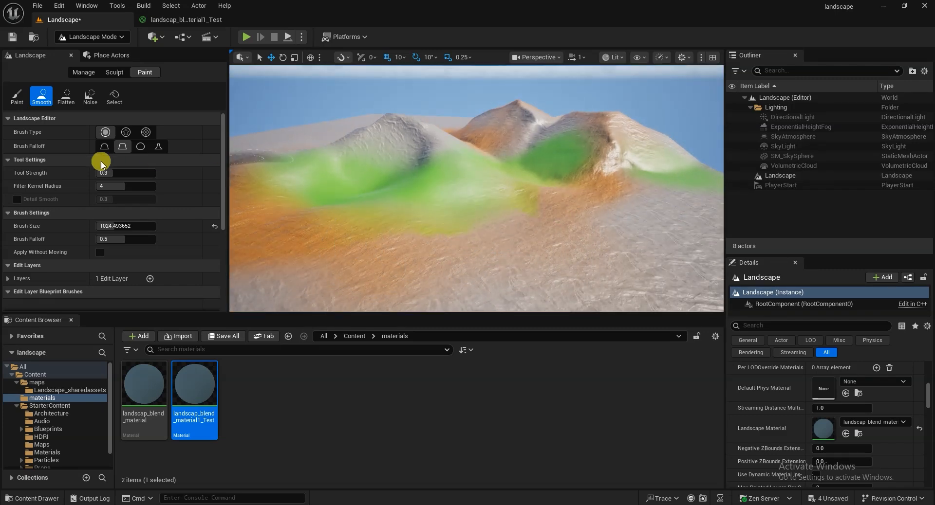
# Make grass the active layer and smooth its edges where it meets the dirt and rock on the slopes.
pyautogui.scroll(-5, 113, 160)
pyautogui.click(83, 293)
pyautogui.moveTo(459, 233)
pyautogui.mouseDown(button='right')
pyautogui.moveTo(495, 245)
pyautogui.moveTo(475, 234)
pyautogui.mouseUp(button='right')
pyautogui.moveTo(396, 266)
pyautogui.mouseDown()
pyautogui.moveTo(350, 264)
pyautogui.moveTo(399, 260)
pyautogui.moveTo(371, 265)
pyautogui.moveTo(374, 178)
pyautogui.mouseUp()
pyautogui.moveTo(427, 224)
pyautogui.mouseDown(button='right')
pyautogui.moveTo(412, 232)
pyautogui.moveTo(420, 227)
pyautogui.mouseUp(button='right')
pyautogui.moveTo(360, 215); pyautogui.dragTo(302, 242)
pyautogui.moveTo(303, 248); pyautogui.dragTo(322, 254, button='right')
pyautogui.moveTo(341, 256); pyautogui.dragTo(552, 245)
pyautogui.moveTo(551, 245); pyautogui.dragTo(541, 249, button='right')
pyautogui.moveTo(409, 215)
pyautogui.mouseDown()
pyautogui.moveTo(511, 232)
pyautogui.moveTo(514, 273)
pyautogui.mouseUp()
pyautogui.moveTo(514, 273); pyautogui.dragTo(496, 283, button='right')
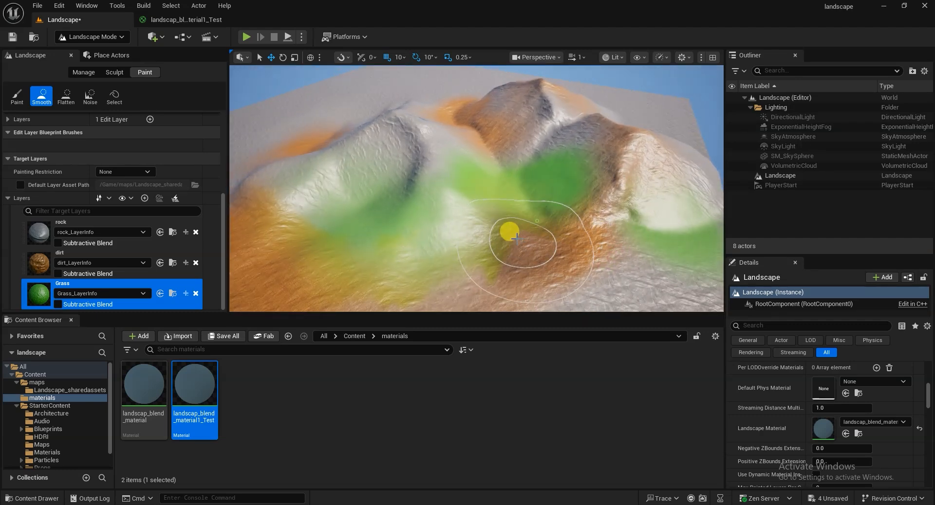
pyautogui.moveTo(517, 238); pyautogui.dragTo(529, 242, button='right')
# Make dirt the active layer and smooth it across the near mountain and the slopes beside the grass.
pyautogui.click(39, 261)
pyautogui.moveTo(428, 200); pyautogui.dragTo(432, 203, button='right')
pyautogui.moveTo(390, 219)
pyautogui.mouseDown()
pyautogui.moveTo(357, 235)
pyautogui.moveTo(370, 197)
pyautogui.mouseUp()
pyautogui.moveTo(390, 202); pyautogui.dragTo(400, 205, button='right')
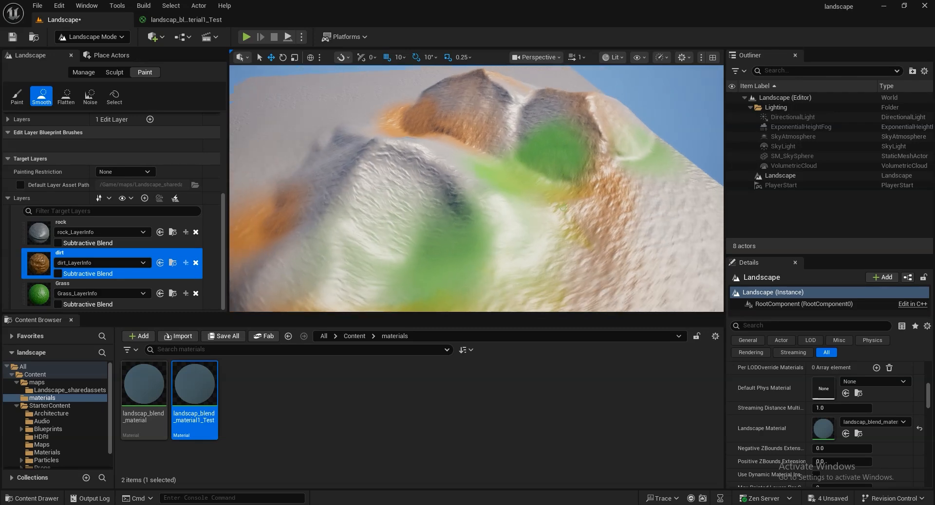
pyautogui.moveTo(563, 207); pyautogui.dragTo(557, 210, button='right')
pyautogui.moveTo(468, 182); pyautogui.dragTo(448, 185, button='right')
pyautogui.moveTo(567, 187)
pyautogui.mouseDown()
pyautogui.moveTo(520, 180)
pyautogui.moveTo(530, 160)
pyautogui.mouseUp()
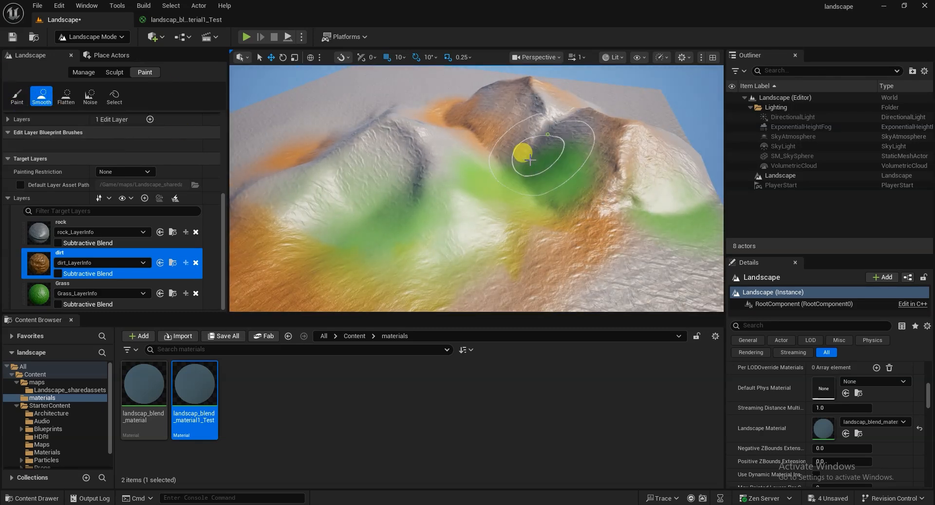
pyautogui.moveTo(578, 211); pyautogui.dragTo(574, 207, button='right')
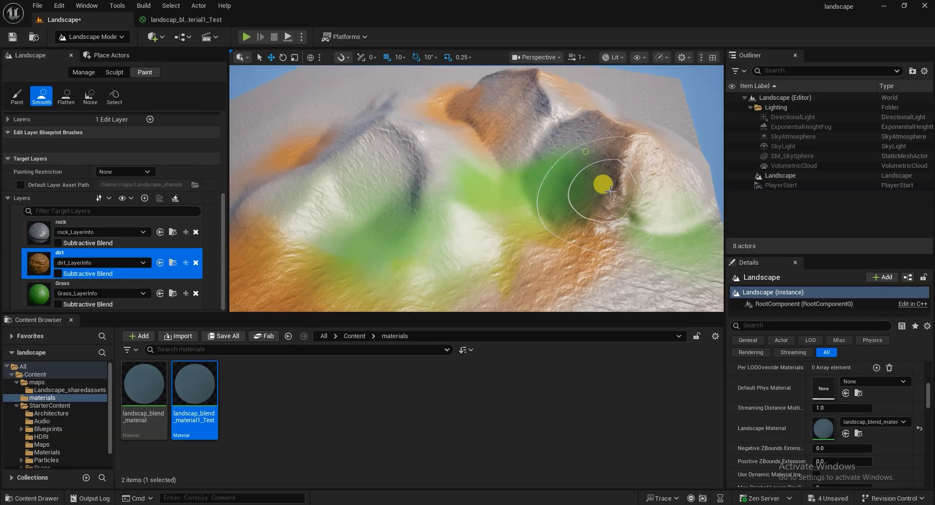
# Set the Smooth tool strength to 0.5 and smooth the dirt layer over the mountainsides.
pyautogui.scroll(6, 136, 246)
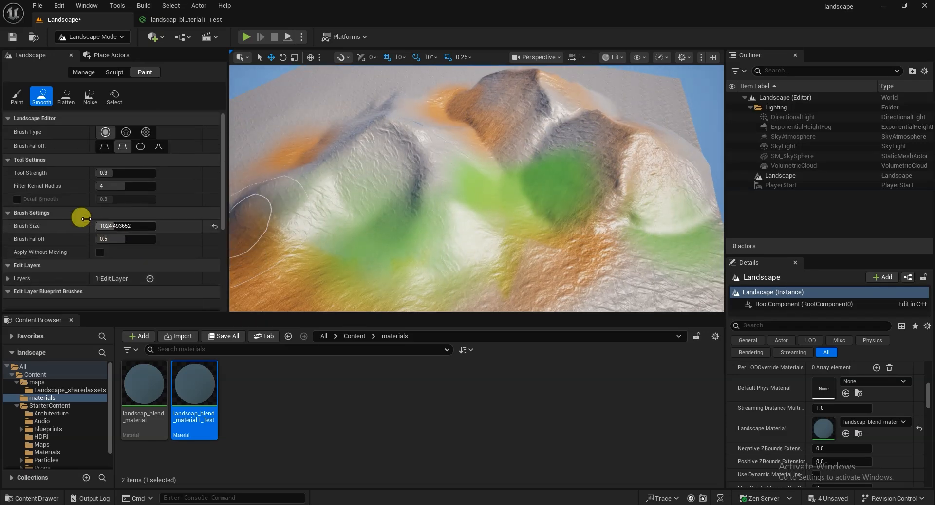
pyautogui.click(105, 174)
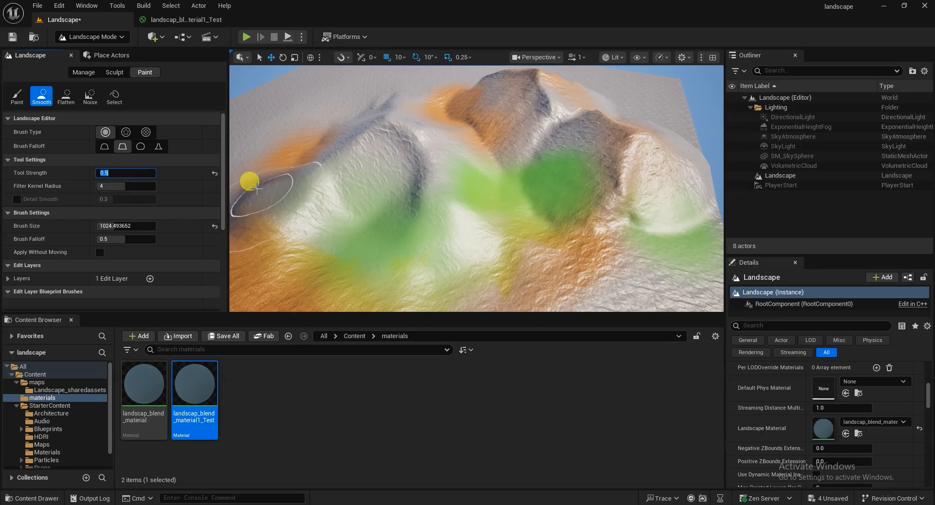
pyautogui.moveTo(507, 184)
pyautogui.mouseDown(button='right')
pyautogui.moveTo(458, 156)
pyautogui.moveTo(467, 174)
pyautogui.mouseUp(button='right')
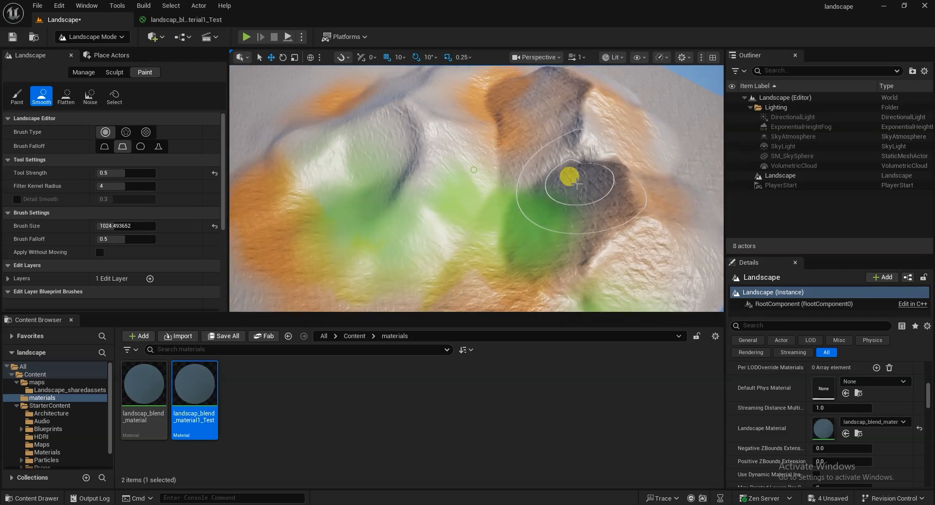
pyautogui.moveTo(577, 183); pyautogui.dragTo(503, 188, button='right')
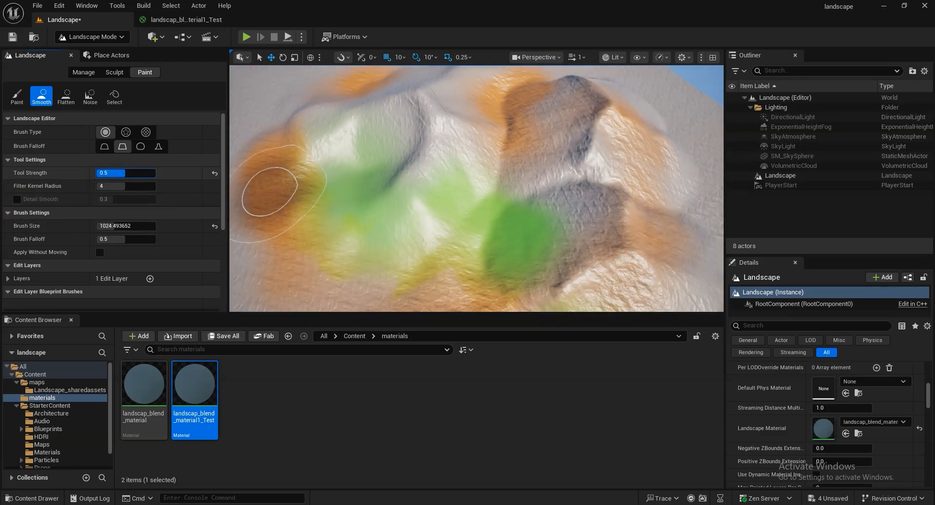
# Raise the Smooth tool strength to about 0.9 and blend the dirt into the grass and rock on the lower slopes.
pyautogui.moveTo(117, 173); pyautogui.dragTo(149, 173)
pyautogui.moveTo(521, 214); pyautogui.dragTo(578, 293)
pyautogui.moveTo(659, 229); pyautogui.dragTo(668, 220, button='right')
pyautogui.moveTo(524, 210)
pyautogui.mouseDown()
pyautogui.moveTo(475, 194)
pyautogui.moveTo(466, 220)
pyautogui.moveTo(445, 223)
pyautogui.moveTo(558, 273)
pyautogui.mouseUp()
pyautogui.moveTo(637, 246); pyautogui.dragTo(628, 234, button='right')
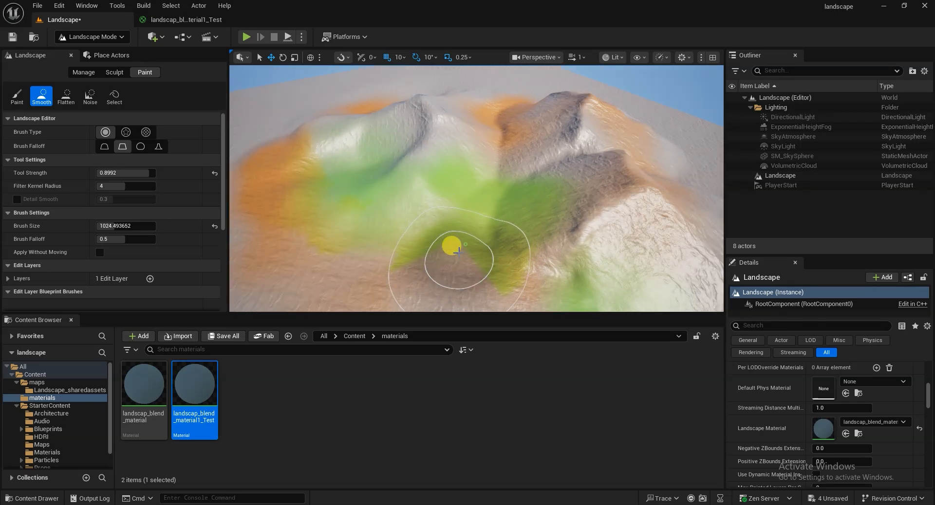
pyautogui.moveTo(460, 249); pyautogui.dragTo(489, 208)
pyautogui.moveTo(488, 208)
pyautogui.mouseDown(button='right')
pyautogui.moveTo(499, 231)
pyautogui.moveTo(512, 211)
pyautogui.moveTo(489, 202)
pyautogui.moveTo(463, 214)
pyautogui.moveTo(458, 229)
pyautogui.mouseUp(button='right')
# Switch to the Noise tool, make dirt the active layer, and apply noise over the lower slopes and surrounding ground.
pyautogui.click(8, 101)
pyautogui.click(87, 97)
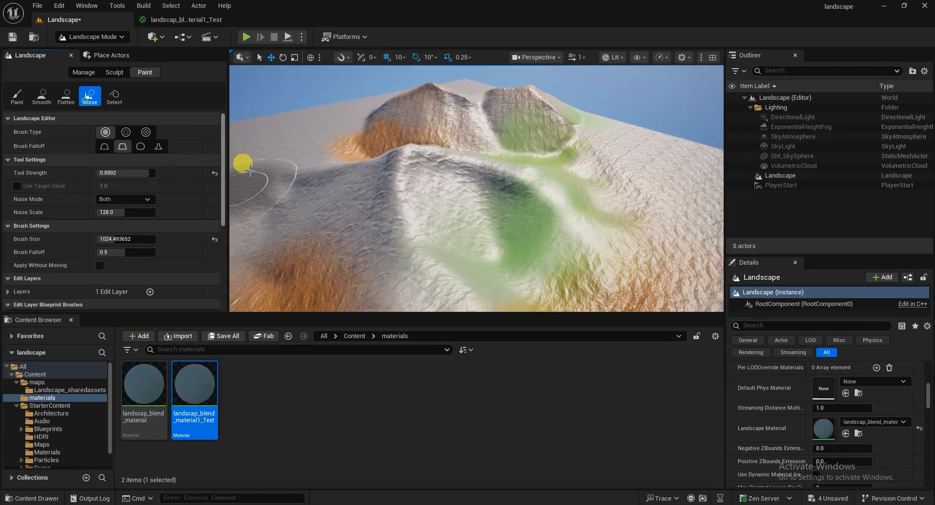
pyautogui.scroll(-5, 101, 204)
pyautogui.click(44, 280)
pyautogui.scroll(-1, 94, 272)
pyautogui.moveTo(464, 189); pyautogui.dragTo(458, 192, button='right')
pyautogui.moveTo(386, 250)
pyautogui.mouseDown()
pyautogui.moveTo(477, 176)
pyautogui.moveTo(334, 247)
pyautogui.moveTo(536, 270)
pyautogui.mouseUp()
pyautogui.moveTo(535, 270); pyautogui.dragTo(507, 235, button='right')
pyautogui.moveTo(508, 235); pyautogui.dragTo(628, 232)
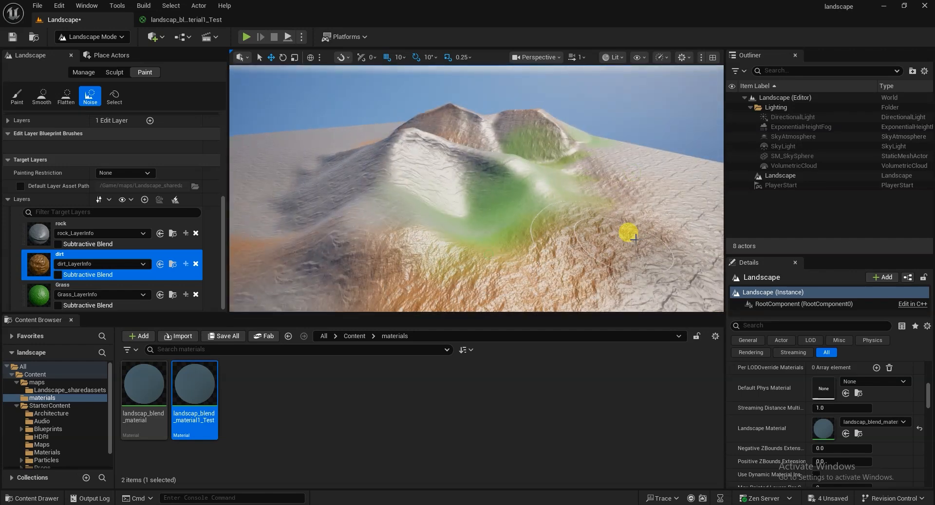
pyautogui.moveTo(628, 232); pyautogui.dragTo(582, 229, button='right')
pyautogui.moveTo(499, 260); pyautogui.dragTo(602, 206)
pyautogui.moveTo(607, 210); pyautogui.dragTo(506, 215, button='right')
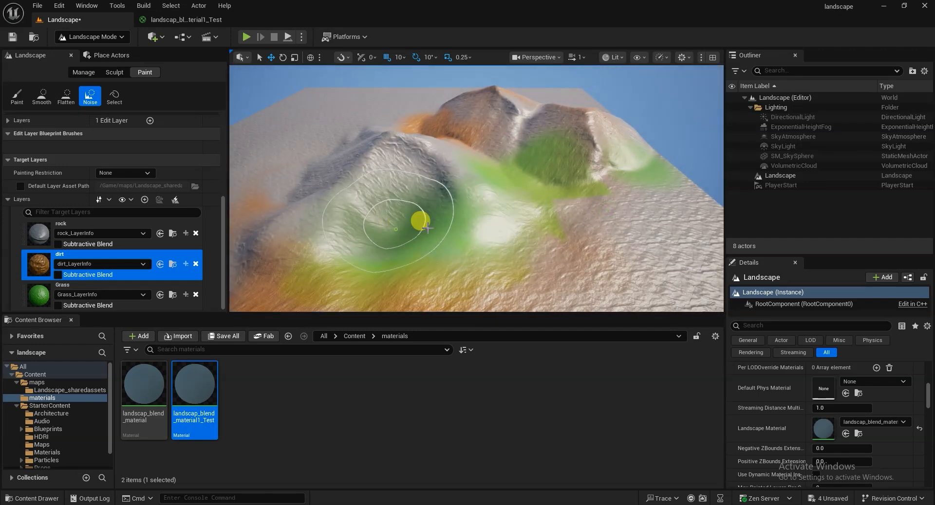
# Make grass the active layer and apply noise to it on the nearest mountain's slope.
pyautogui.click(78, 288)
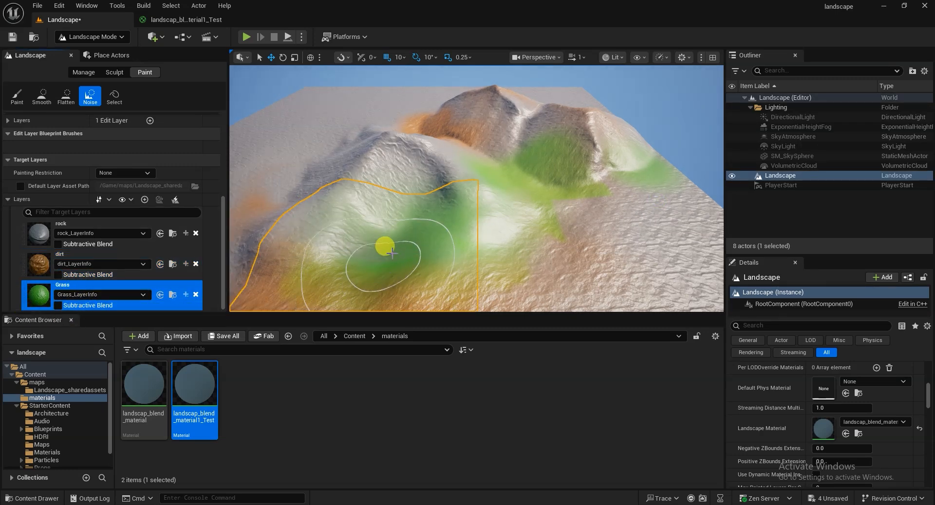
pyautogui.moveTo(514, 189); pyautogui.dragTo(551, 234, button='right')
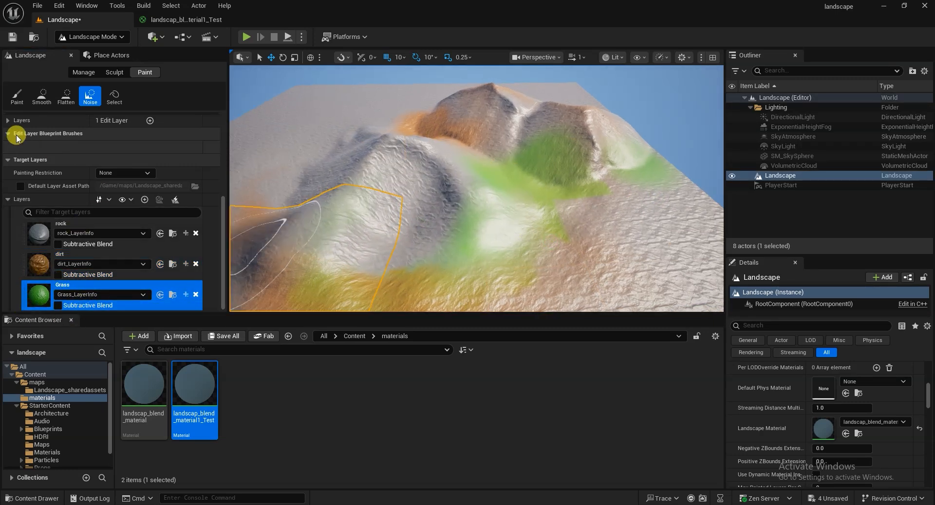
# Return to the Paint tool with the dirt layer and cover the nearest mountain's slopes with dirt.
pyautogui.click(10, 105)
pyautogui.click(78, 257)
pyautogui.moveTo(494, 222); pyautogui.dragTo(399, 215, button='right')
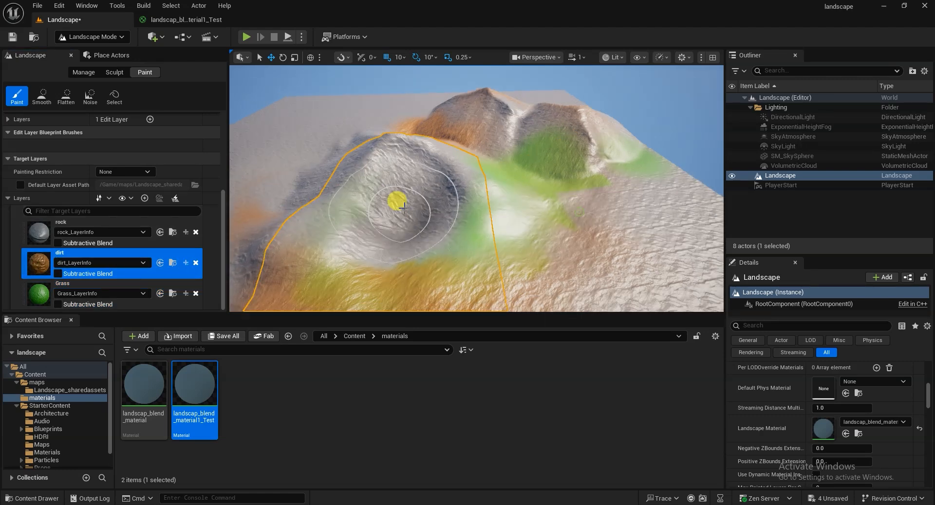
pyautogui.moveTo(463, 241)
pyautogui.mouseDown(button='right')
pyautogui.moveTo(413, 211)
pyautogui.moveTo(433, 240)
pyautogui.moveTo(450, 244)
pyautogui.mouseUp(button='right')
pyautogui.moveTo(333, 236); pyautogui.dragTo(314, 220, button='right')
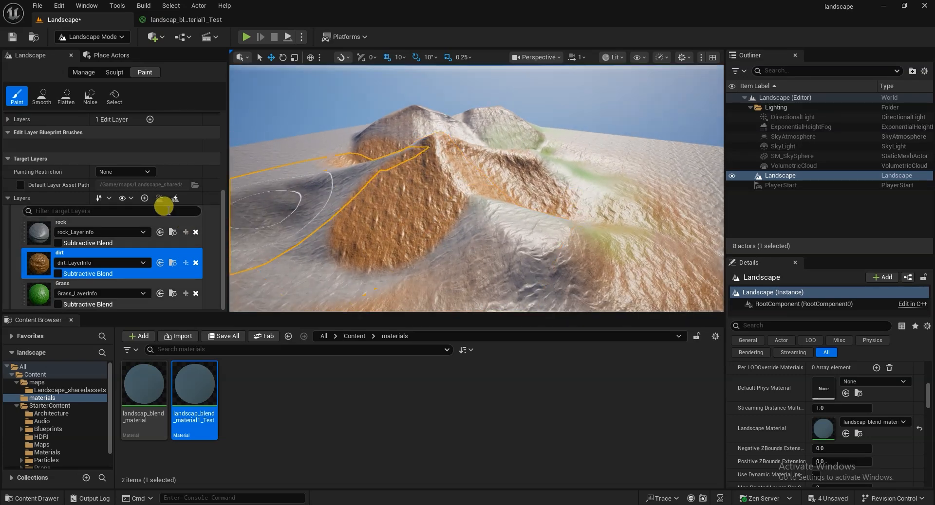
# Use the Smooth tool to soften the dirt layer's edges on the nearest mountain and the neighbouring slopes.
pyautogui.click(38, 98)
pyautogui.moveTo(395, 217); pyautogui.dragTo(384, 217, button='right')
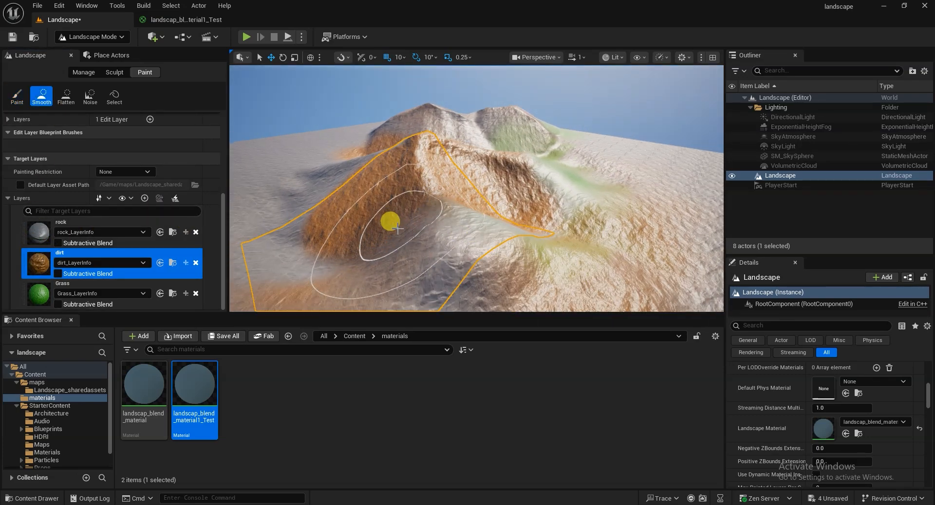
pyautogui.moveTo(480, 213); pyautogui.dragTo(413, 239, button='right')
pyautogui.moveTo(389, 196); pyautogui.dragTo(478, 246, button='right')
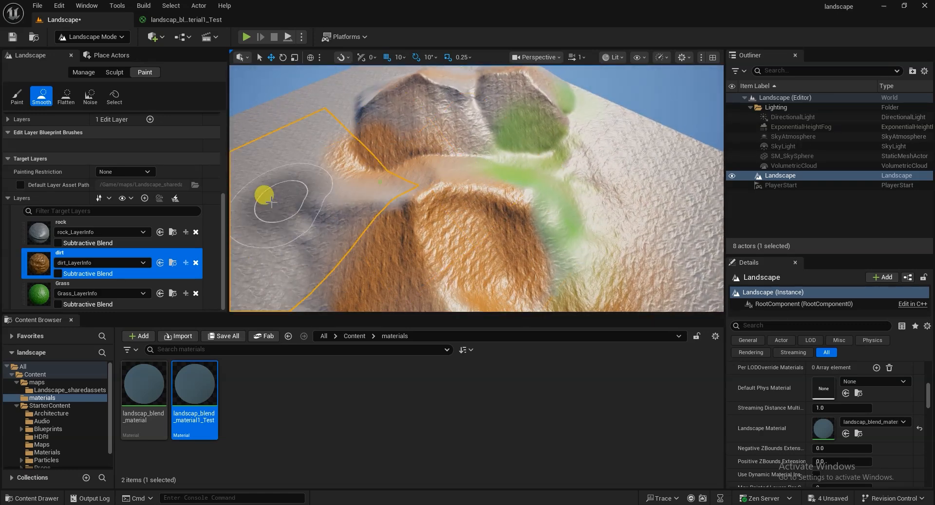
pyautogui.moveTo(271, 200); pyautogui.dragTo(532, 191, button='right')
pyautogui.moveTo(551, 235)
pyautogui.mouseDown(button='right')
pyautogui.moveTo(508, 206)
pyautogui.moveTo(550, 251)
pyautogui.moveTo(597, 235)
pyautogui.mouseUp(button='right')
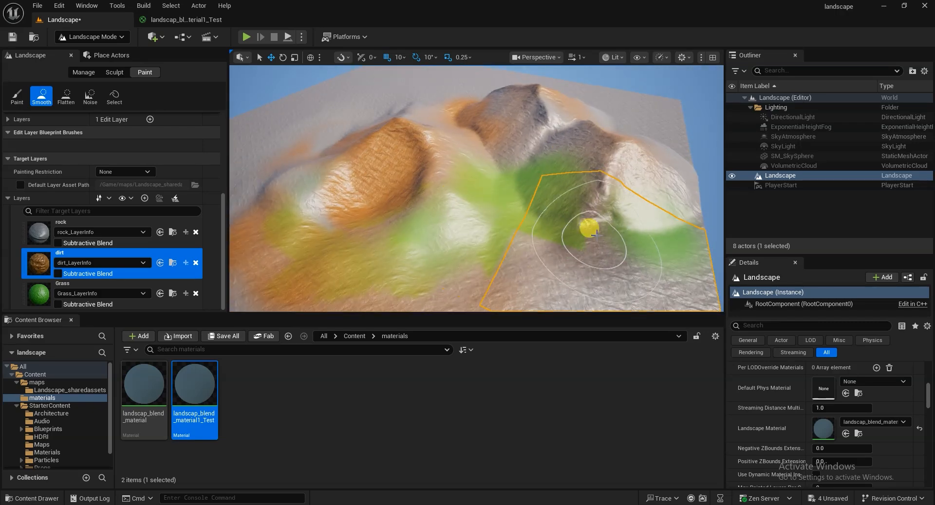
pyautogui.moveTo(517, 326); pyautogui.dragTo(399, 243, button='right')
pyautogui.moveTo(328, 235); pyautogui.dragTo(389, 233, button='right')
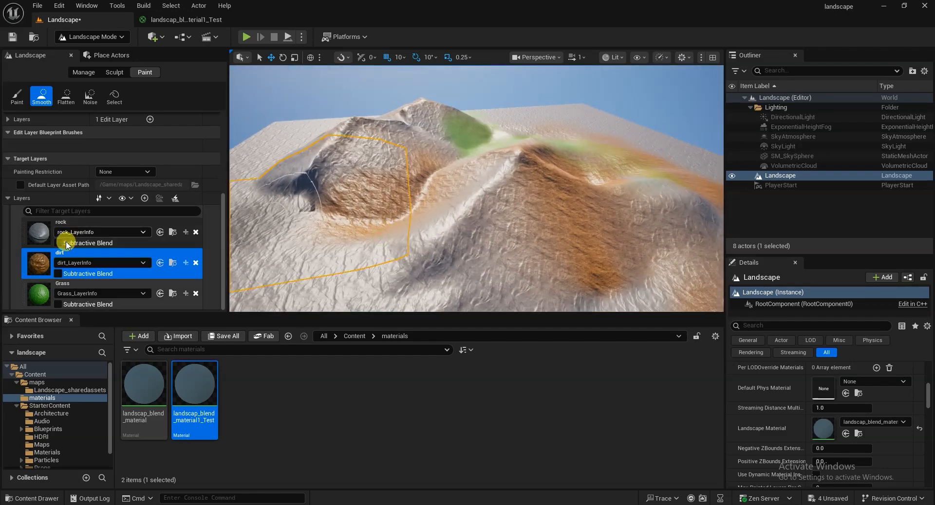
# Paint the grass layer over the ridge's lower slope and adjacent ground, and smooth its edge into the rock.
pyautogui.click(38, 296)
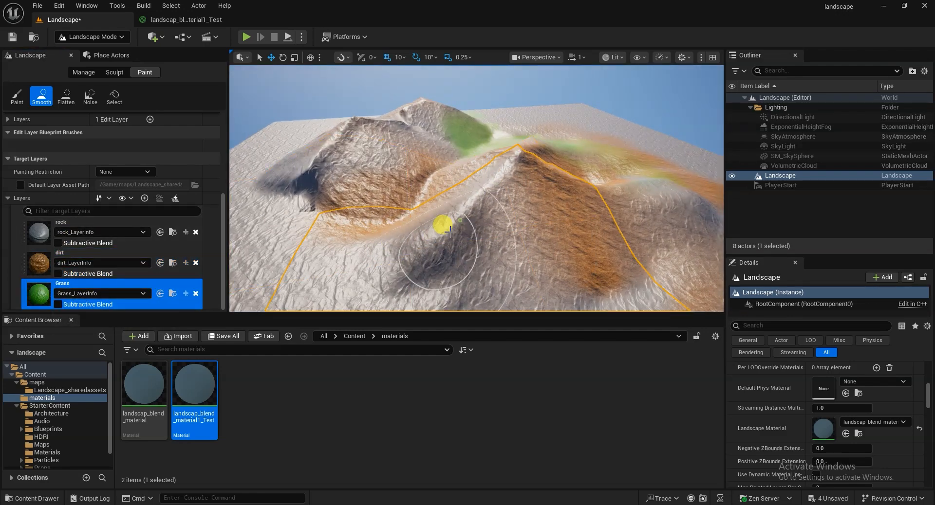
pyautogui.moveTo(444, 226); pyautogui.dragTo(468, 217, button='right')
pyautogui.moveTo(407, 187); pyautogui.dragTo(369, 185, button='right')
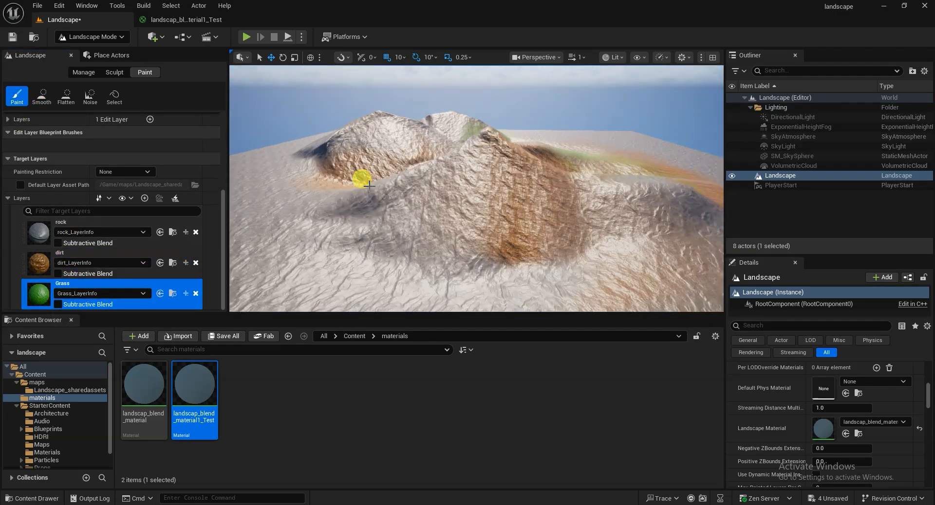
pyautogui.moveTo(479, 196)
pyautogui.mouseDown(button='right')
pyautogui.moveTo(468, 189)
pyautogui.moveTo(482, 189)
pyautogui.mouseUp(button='right')
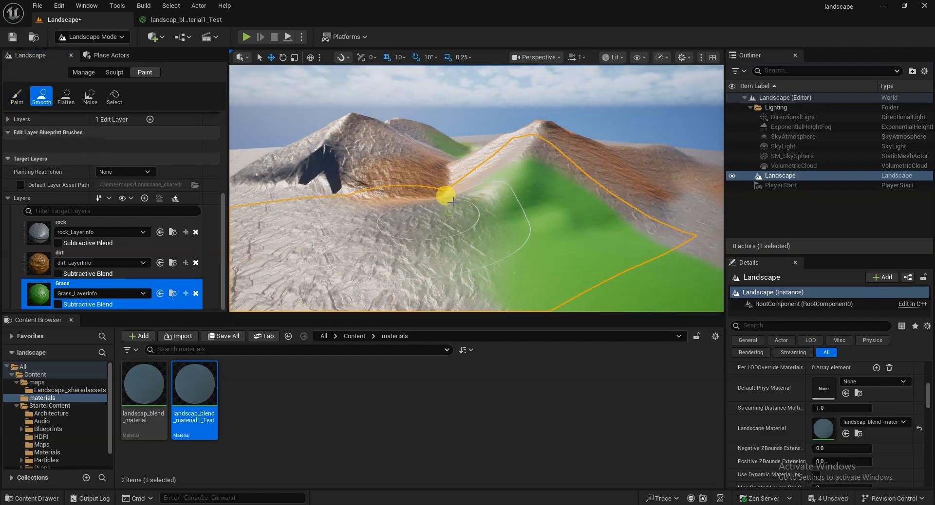
# Examine the blended rock, dirt and grass layers across the mountains from several angles, enlarging the viewport.
pyautogui.moveTo(482, 199); pyautogui.dragTo(438, 198, button='right')
pyautogui.moveTo(464, 309); pyautogui.dragTo(366, 211, button='right')
pyautogui.moveTo(268, 223); pyautogui.dragTo(599, 198, button='right')
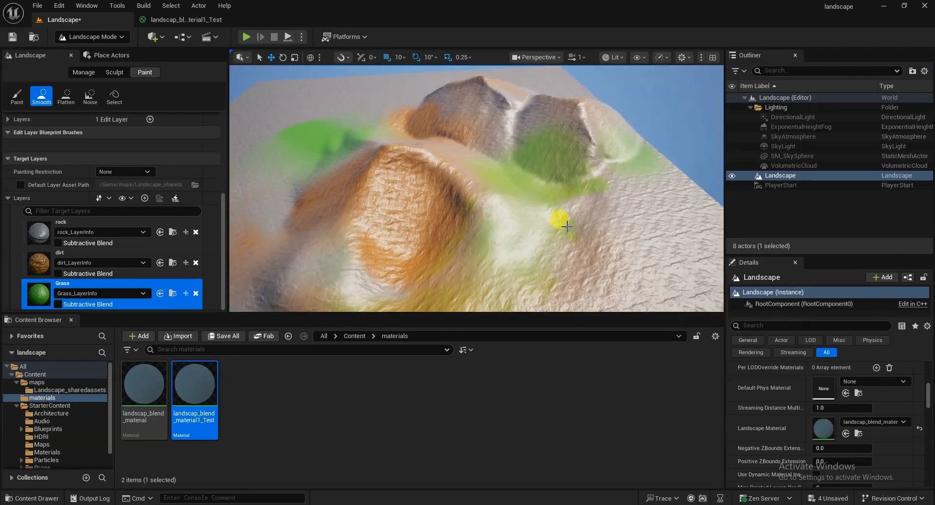
pyautogui.keyDown('alt'); pyautogui.moveTo(563, 197); pyautogui.dragTo(562, 244); pyautogui.keyUp('alt')
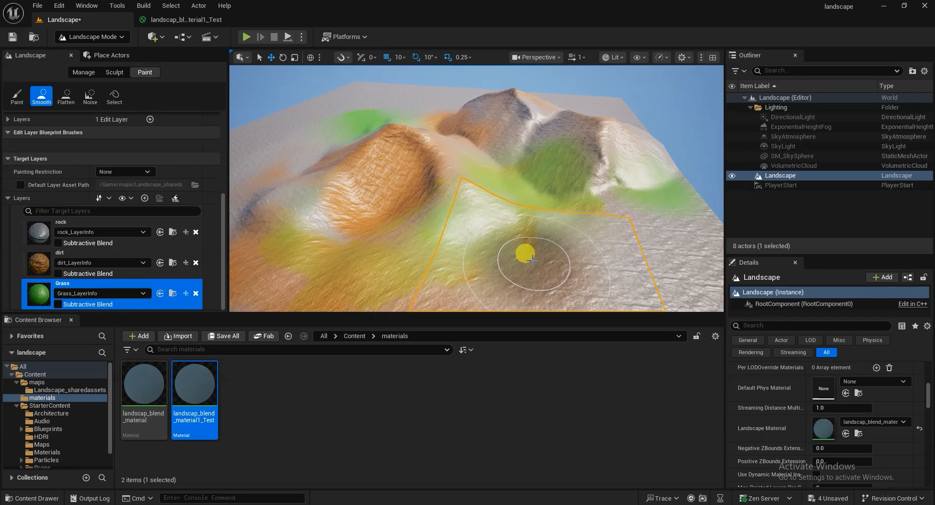
pyautogui.moveTo(560, 240)
pyautogui.keyDown('alt'); pyautogui.mouseDown()
pyautogui.moveTo(574, 243)
pyautogui.moveTo(548, 263)
pyautogui.moveTo(560, 279)
pyautogui.moveTo(584, 262)
pyautogui.moveTo(647, 261)
pyautogui.mouseUp(); pyautogui.keyUp('alt')
pyautogui.moveTo(551, 262)
pyautogui.keyDown('alt'); pyautogui.mouseDown()
pyautogui.moveTo(570, 280)
pyautogui.moveTo(538, 259)
pyautogui.moveTo(552, 263)
pyautogui.moveTo(473, 245)
pyautogui.moveTo(475, 231)
pyautogui.moveTo(463, 225)
pyautogui.mouseUp(); pyautogui.keyUp('alt')
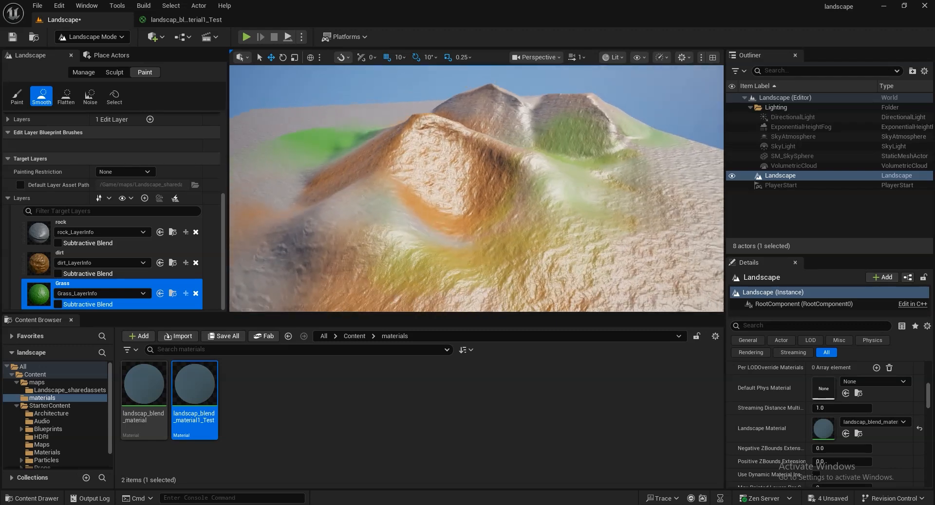
pyautogui.moveTo(344, 317); pyautogui.dragTo(346, 364)
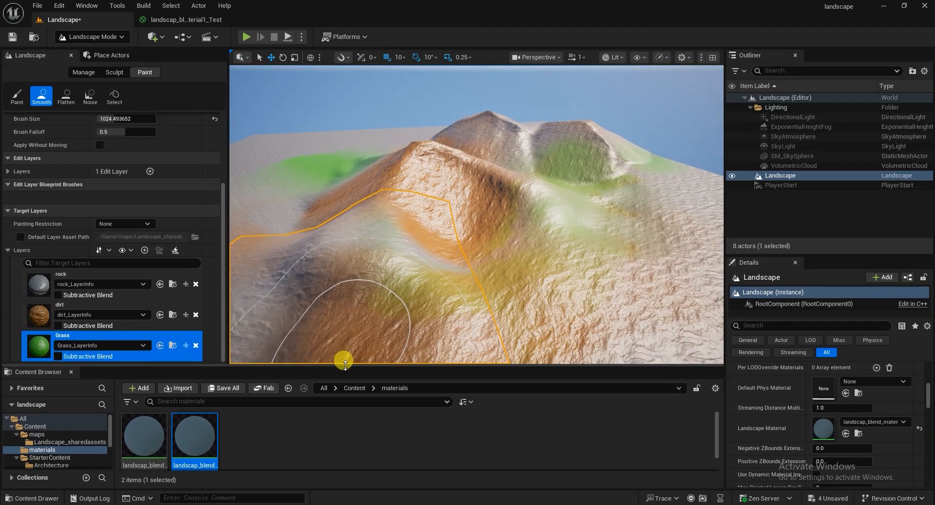
# Switch from Landscape mode back to Selection mode and save all modified files.
pyautogui.click(79, 38)
pyautogui.click(99, 58)
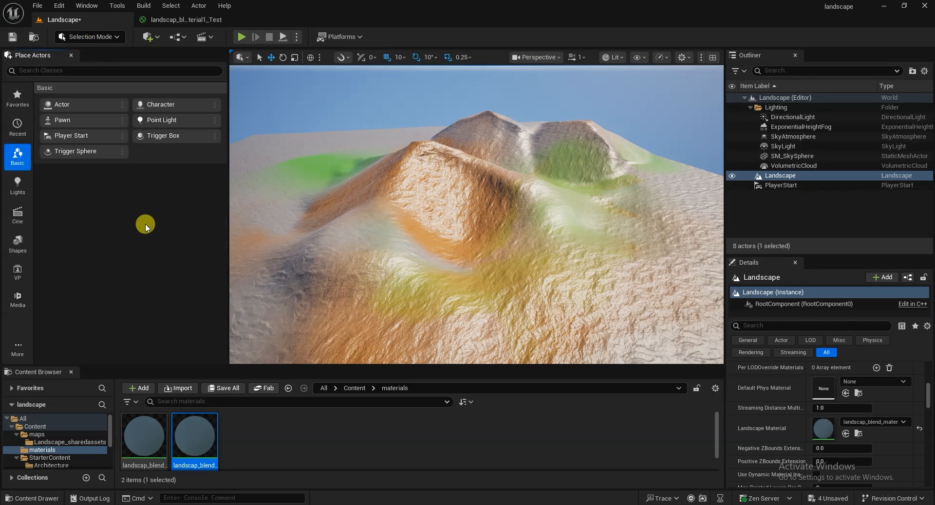
pyautogui.click(36, 8)
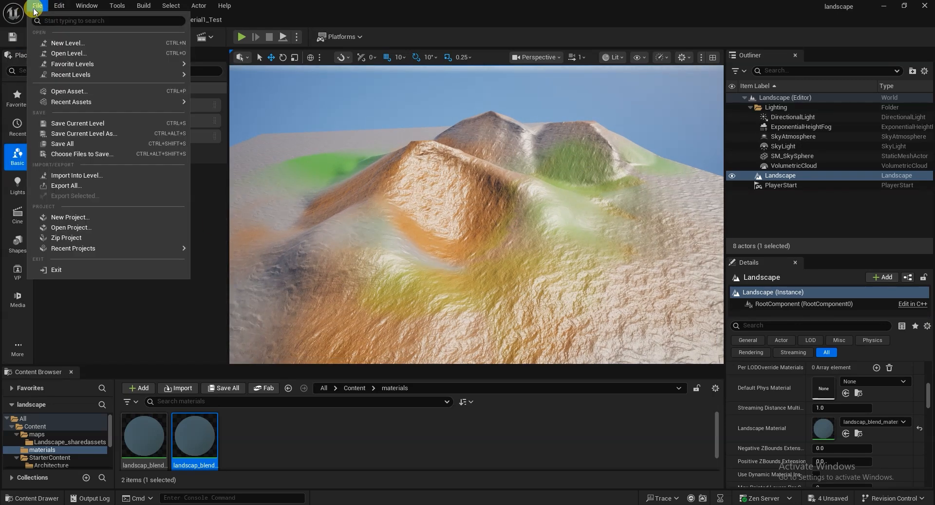
pyautogui.click(73, 145)
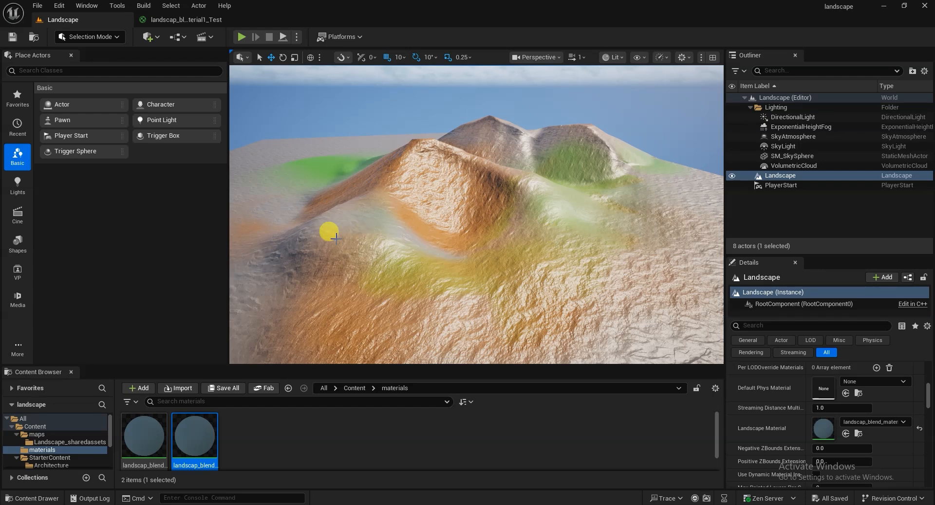
pyautogui.moveTo(344, 290); pyautogui.dragTo(344, 283, button='right')
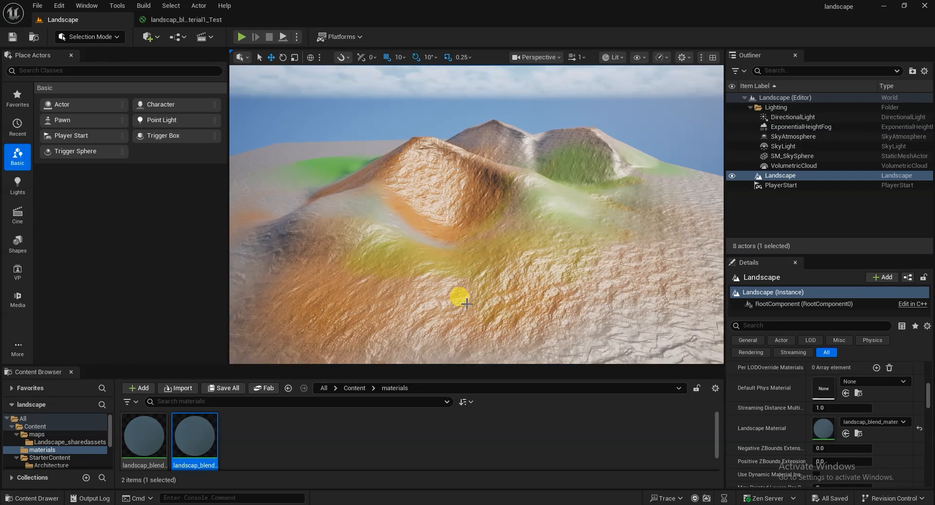
# Create a new level from the Basic template.
pyautogui.click(37, 5)
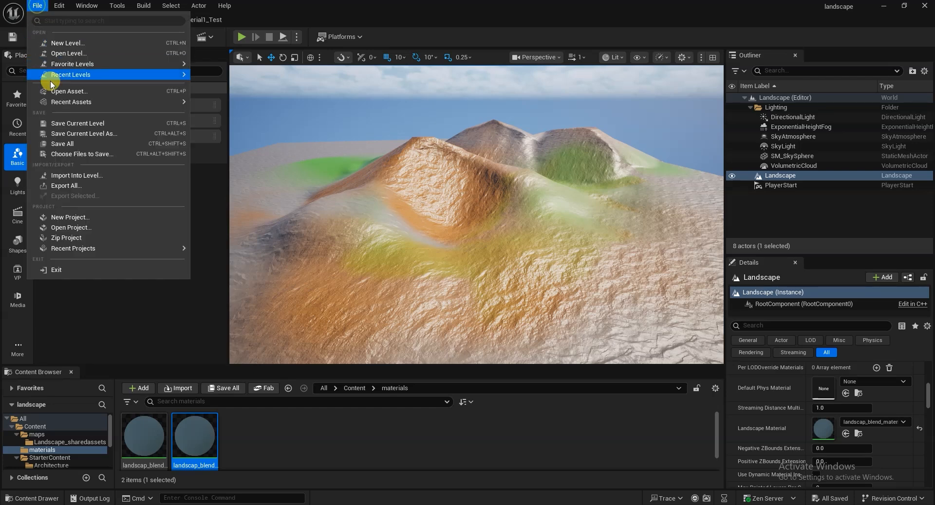
pyautogui.click(69, 43)
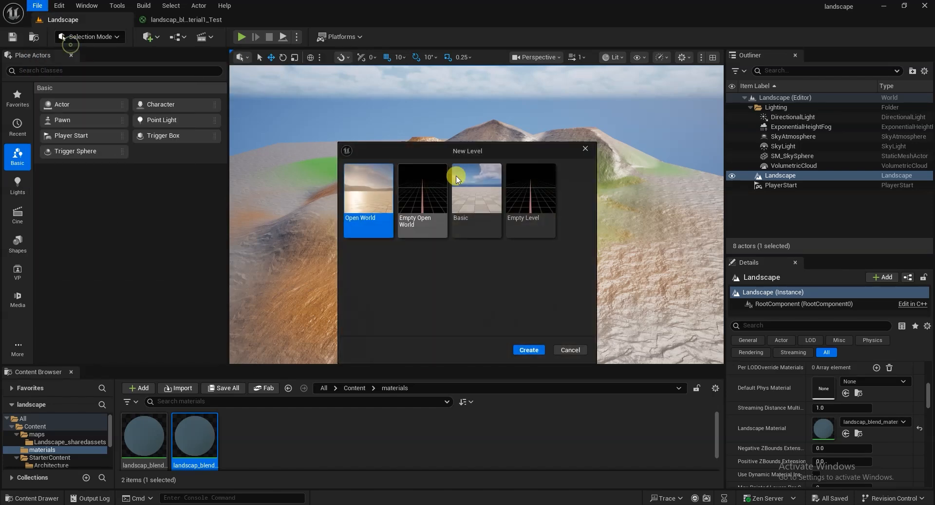
pyautogui.click(482, 204)
pyautogui.click(528, 352)
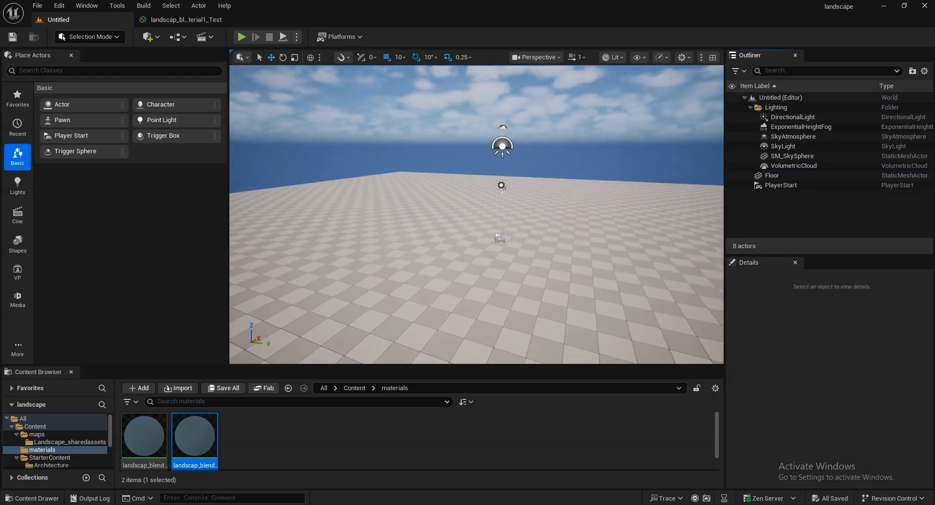
pyautogui.moveTo(588, 294); pyautogui.dragTo(621, 280, button='right')
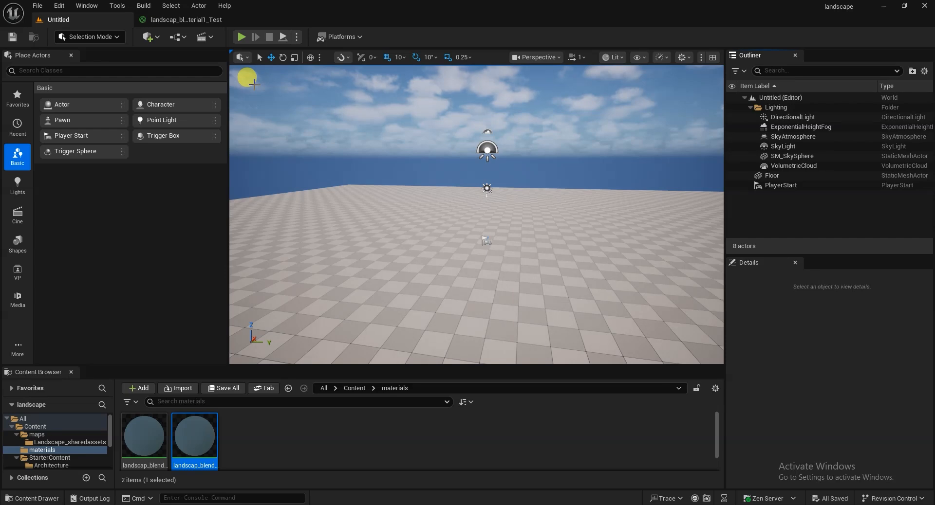
# Find the experimental Water plugin among the editor plugins, enable it and restart the editor.
pyautogui.click(59, 5)
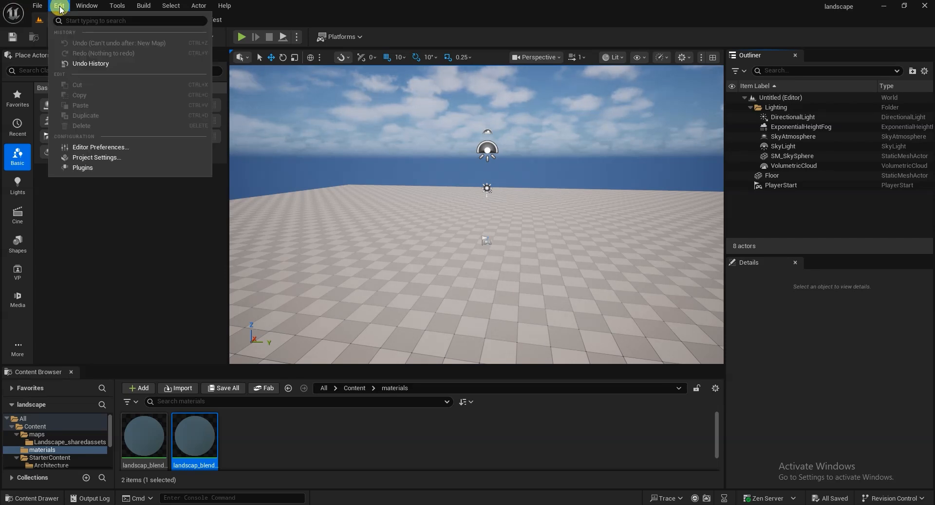
pyautogui.click(83, 170)
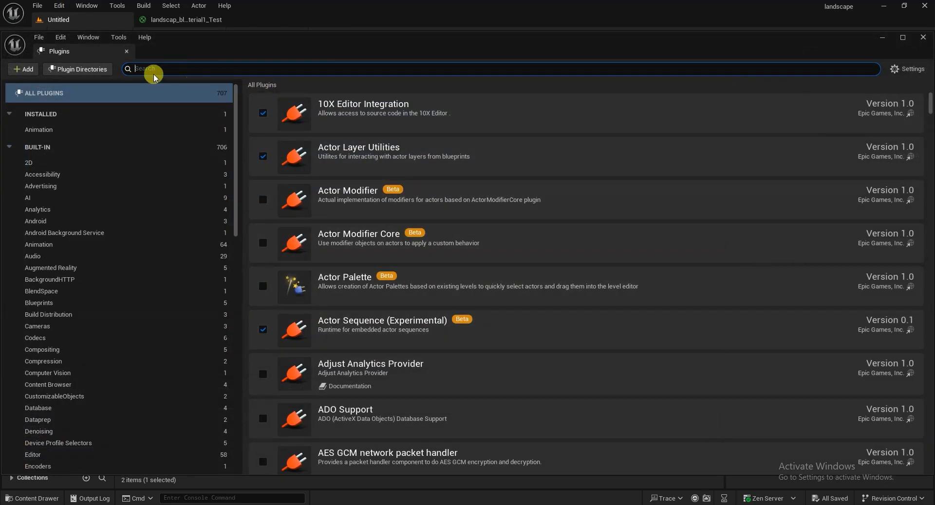
pyautogui.write('water')
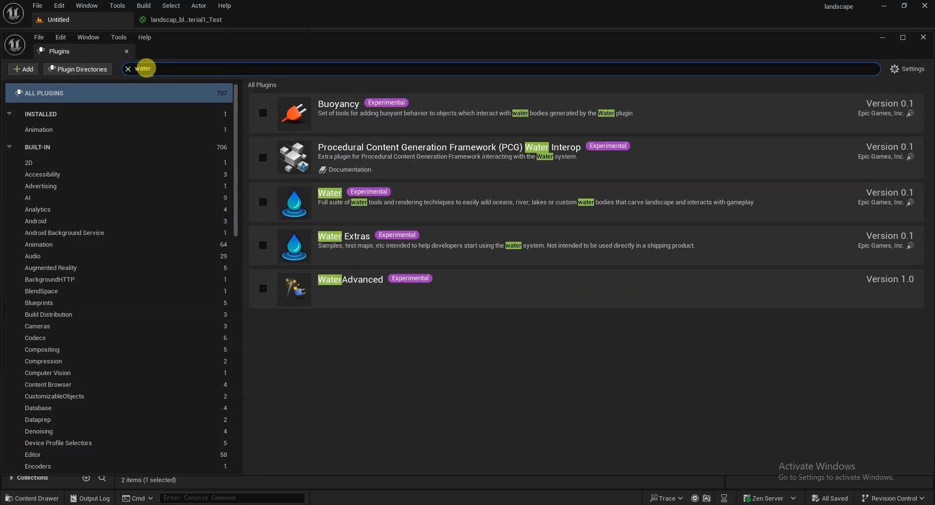
pyautogui.click(263, 202)
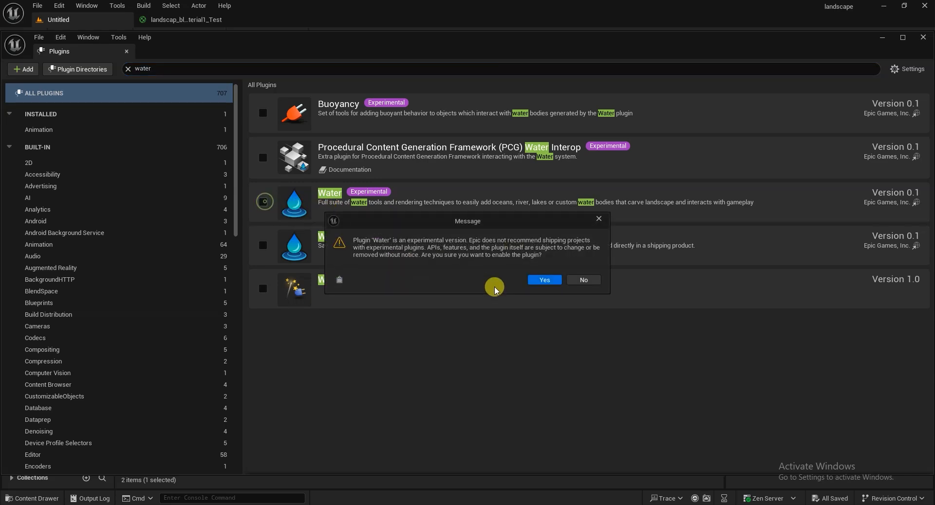
pyautogui.click(540, 278)
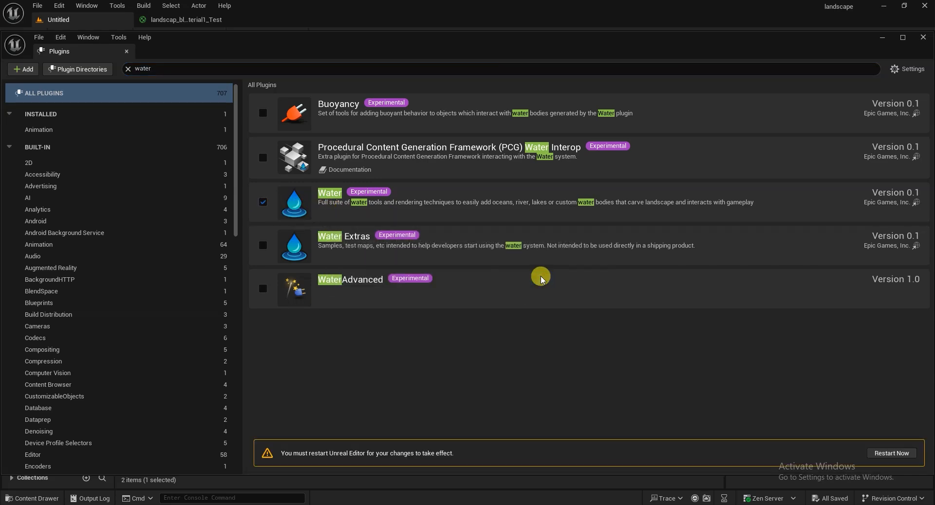
pyautogui.click(889, 453)
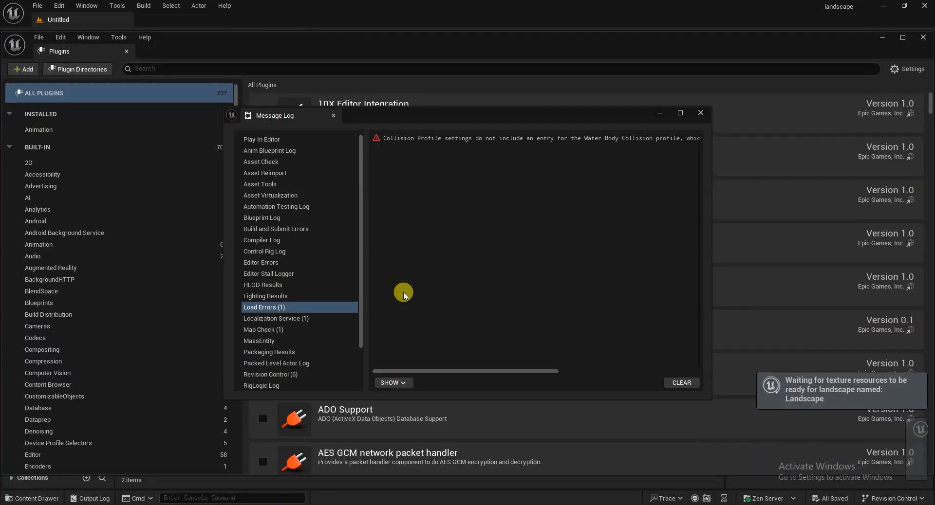
# Close the Message Log and Plugins windows and go up to the project's Content folder.
pyautogui.click(701, 115)
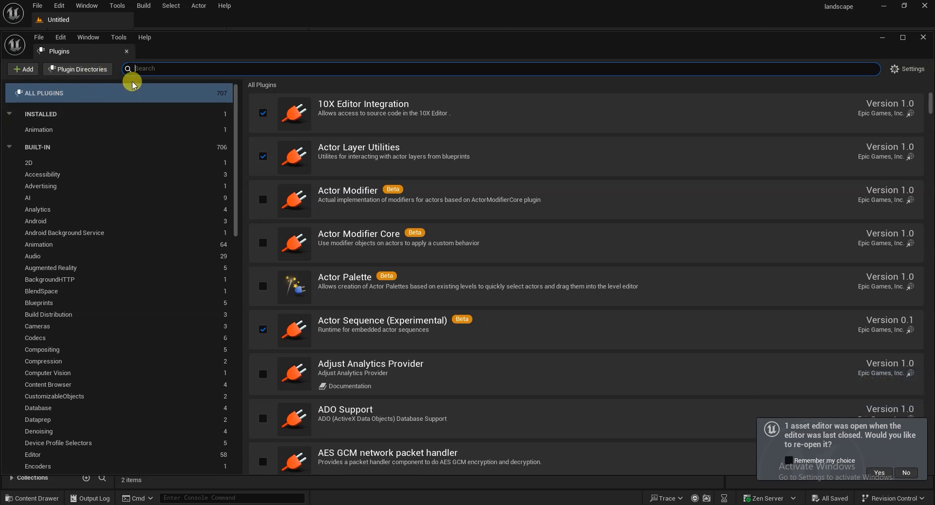
pyautogui.click(126, 51)
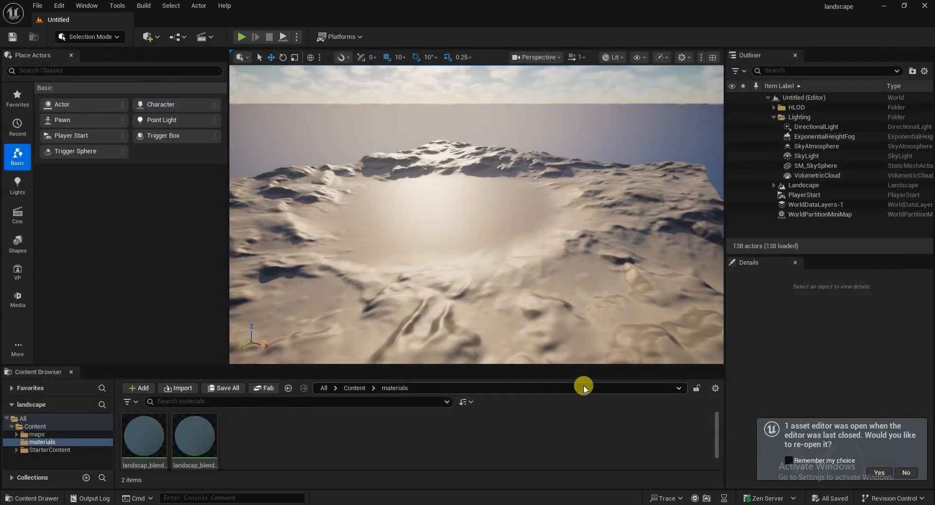
pyautogui.click(355, 389)
pyautogui.moveTo(572, 215); pyautogui.dragTo(539, 178, button='right')
pyautogui.moveTo(511, 260); pyautogui.dragTo(518, 252, button='right')
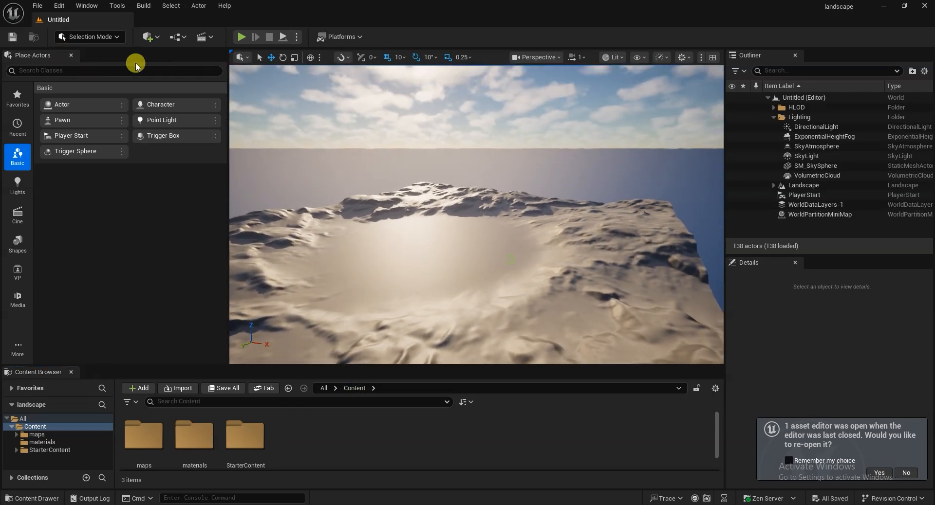
# Replace the open world level with a new level based on the Basic template.
pyautogui.click(37, 5)
pyautogui.click(62, 46)
pyautogui.click(476, 197)
pyautogui.click(521, 350)
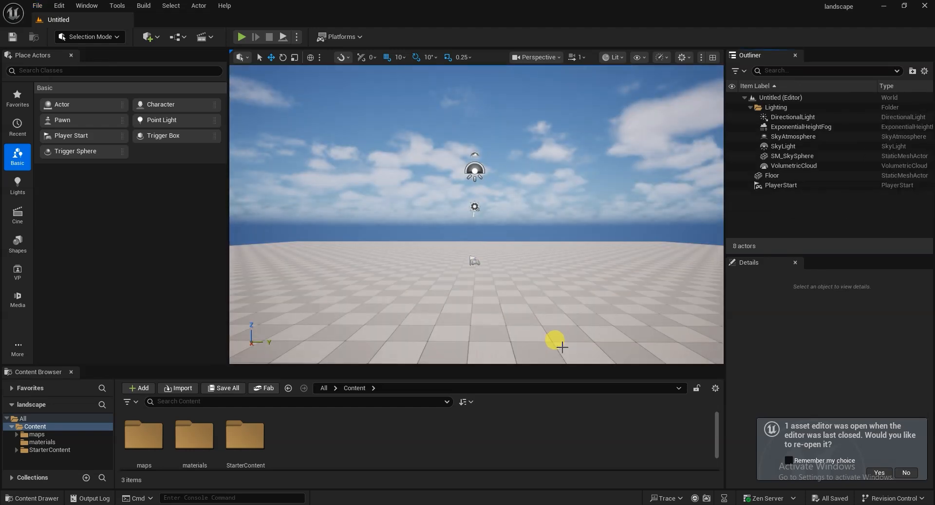
# Save the new level as water in the maps folder and decline reopening the previous asset editor.
pyautogui.click(37, 6)
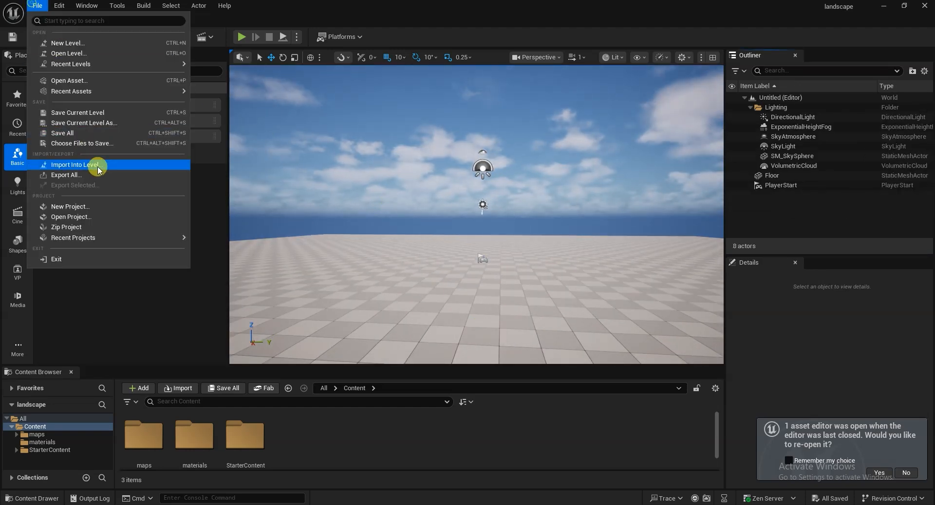
pyautogui.click(85, 123)
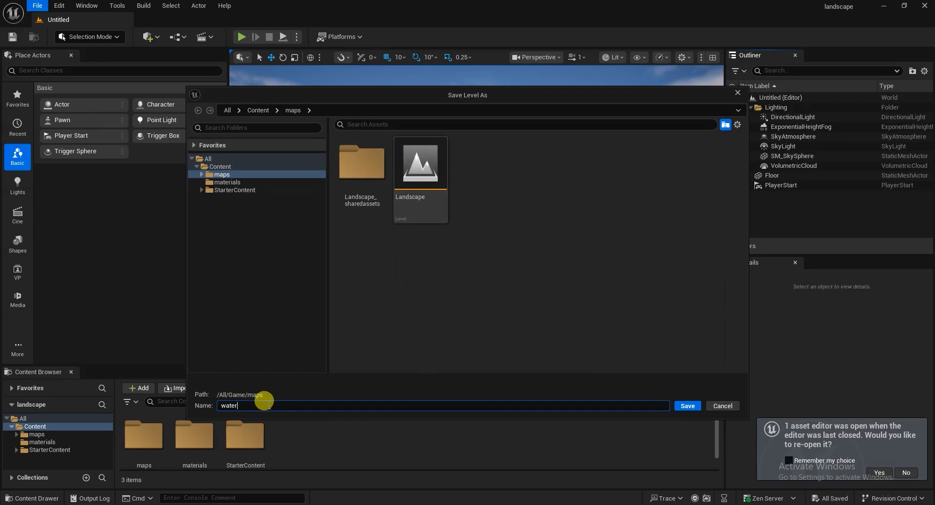
pyautogui.click(686, 405)
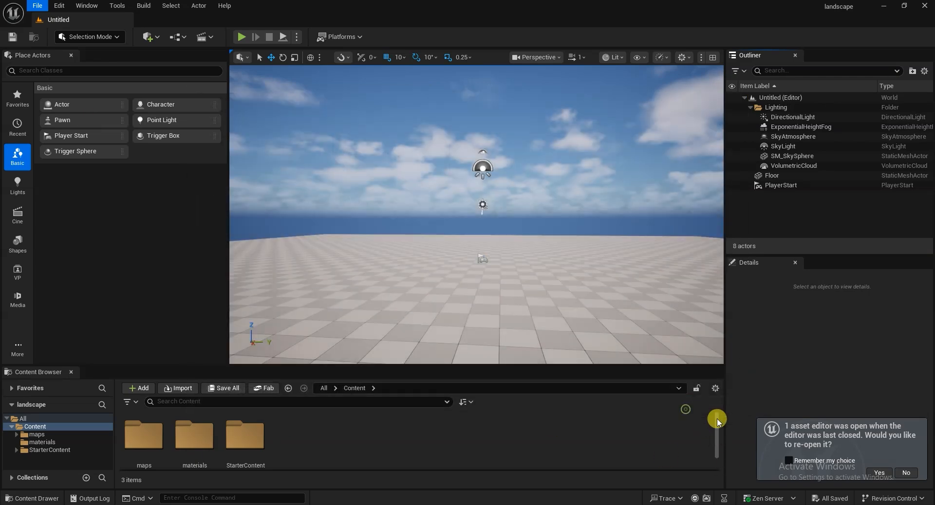
pyautogui.click(916, 470)
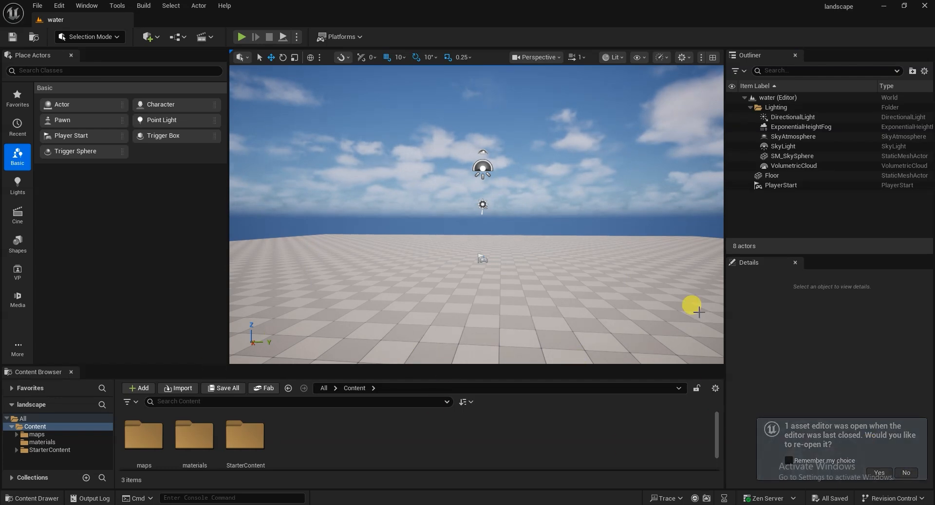
# Delete the checkered Floor from the water level.
pyautogui.moveTo(471, 305); pyautogui.dragTo(482, 312, button='right')
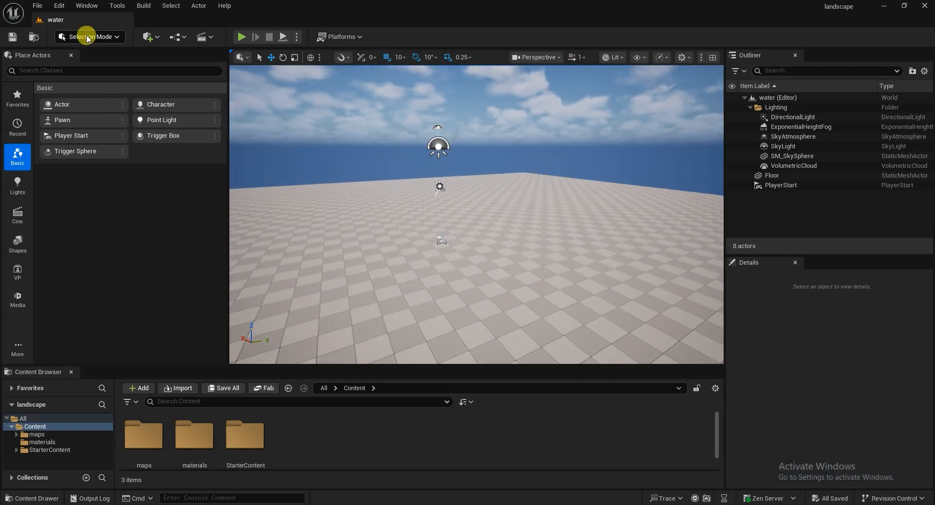
pyautogui.moveTo(326, 232); pyautogui.dragTo(444, 251, button='right')
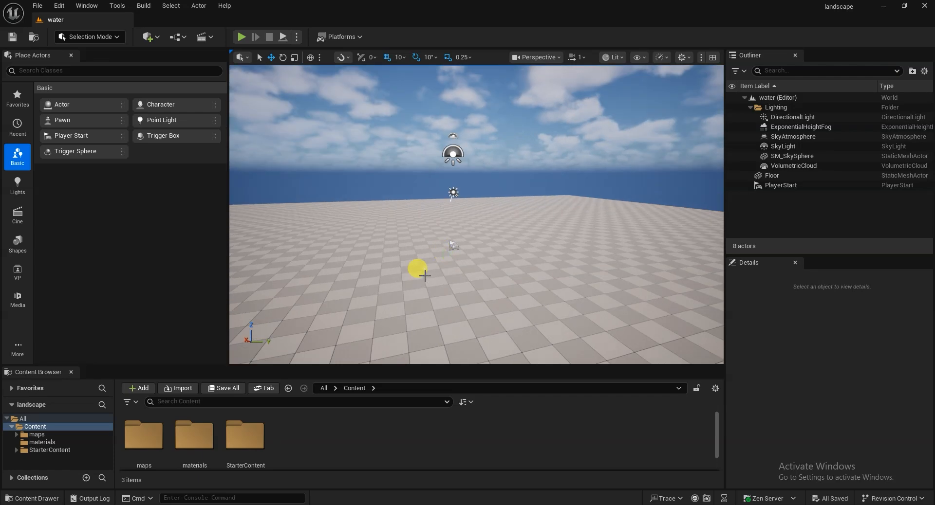
pyautogui.click(424, 275)
pyautogui.press('Delete')
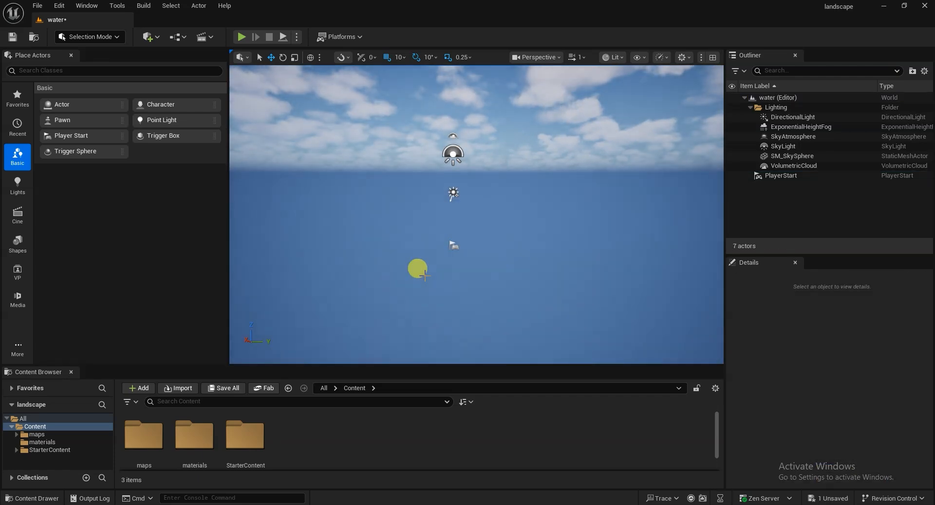
pyautogui.moveTo(512, 268); pyautogui.dragTo(505, 254, button='right')
pyautogui.moveTo(523, 255); pyautogui.dragTo(508, 288, button='middle')
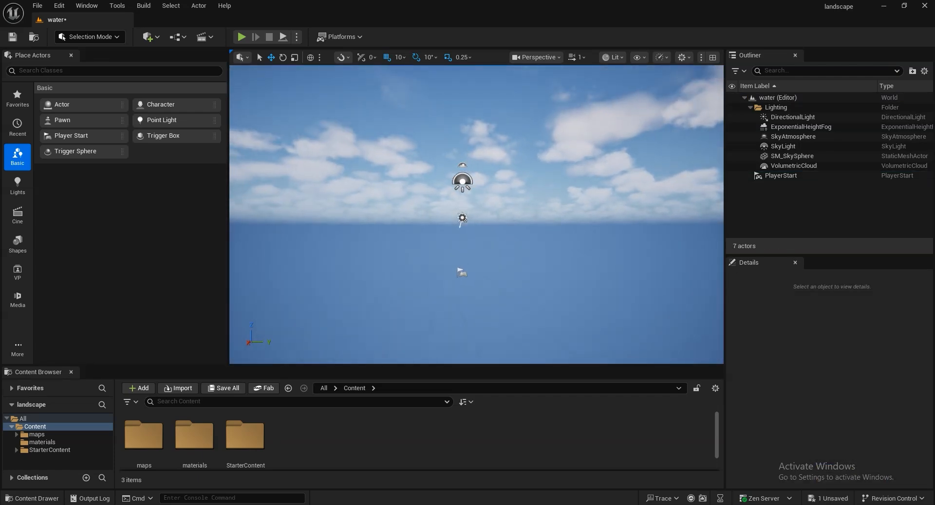
pyautogui.moveTo(508, 288); pyautogui.dragTo(510, 291, button='right')
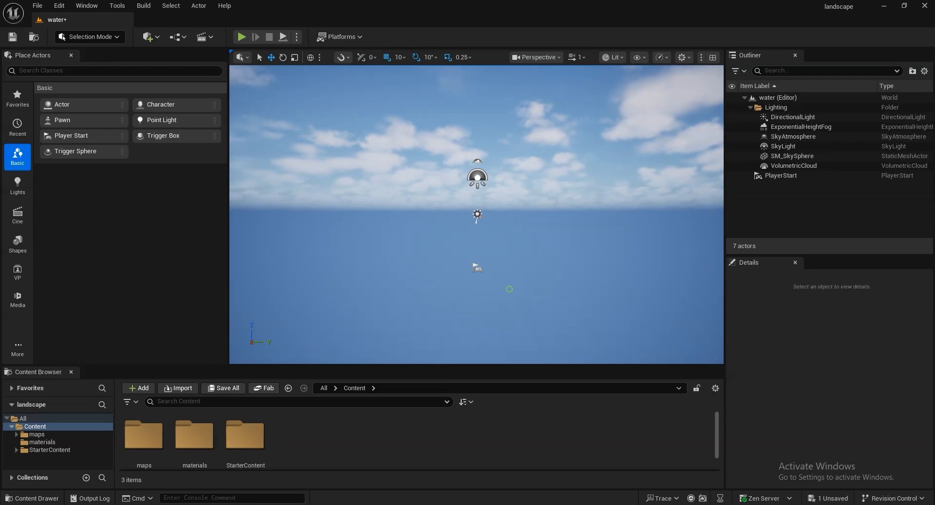
# Switch to Landscape mode and create a new landscape with the default settings and no material.
pyautogui.click(90, 37)
pyautogui.click(93, 64)
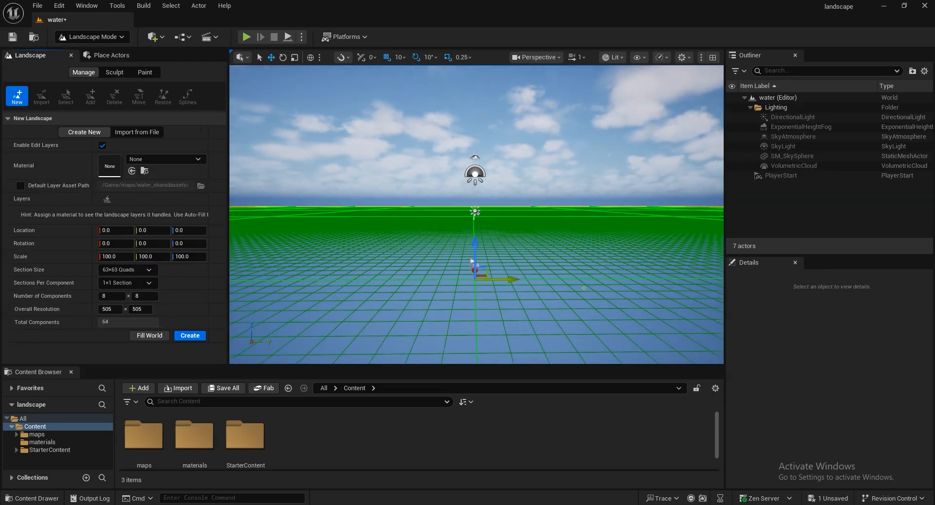
pyautogui.moveTo(583, 288); pyautogui.dragTo(587, 295, button='right')
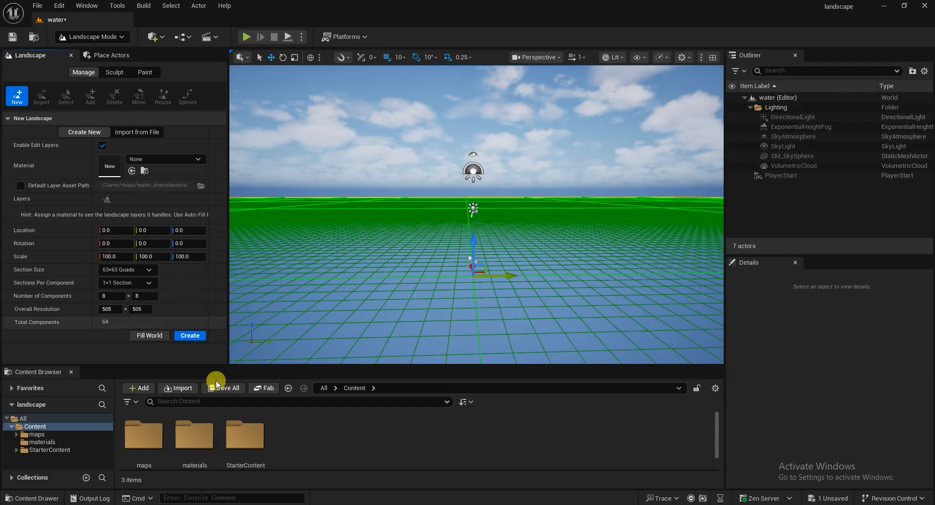
pyautogui.click(190, 336)
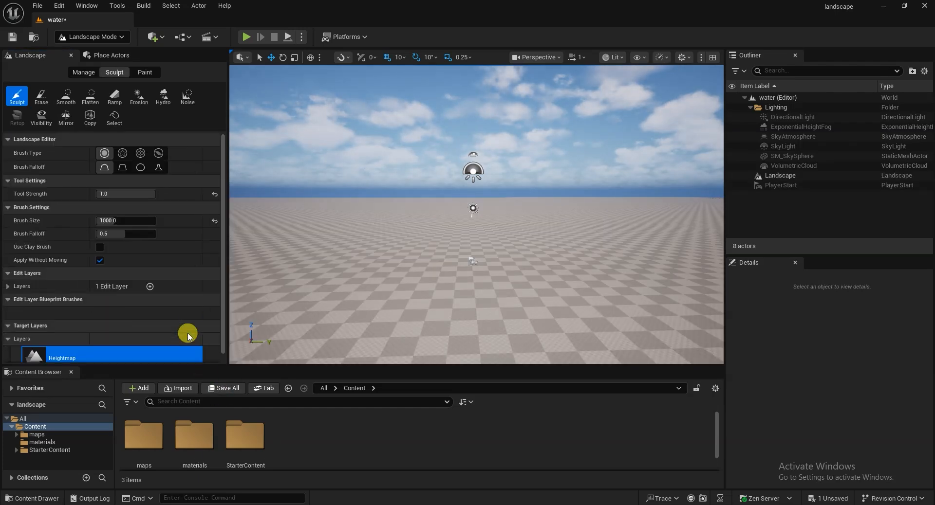
pyautogui.keyDown('alt'); pyautogui.moveTo(572, 262); pyautogui.dragTo(491, 263); pyautogui.keyUp('alt')
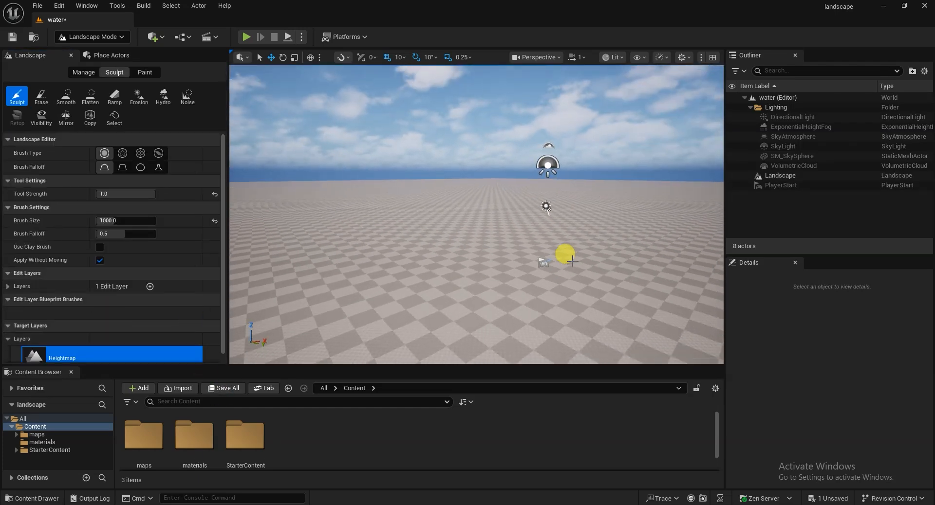
# Return to Selection mode and add a Water Body Ocean, inserting its Water edit layer above the existing Layer.
pyautogui.click(94, 37)
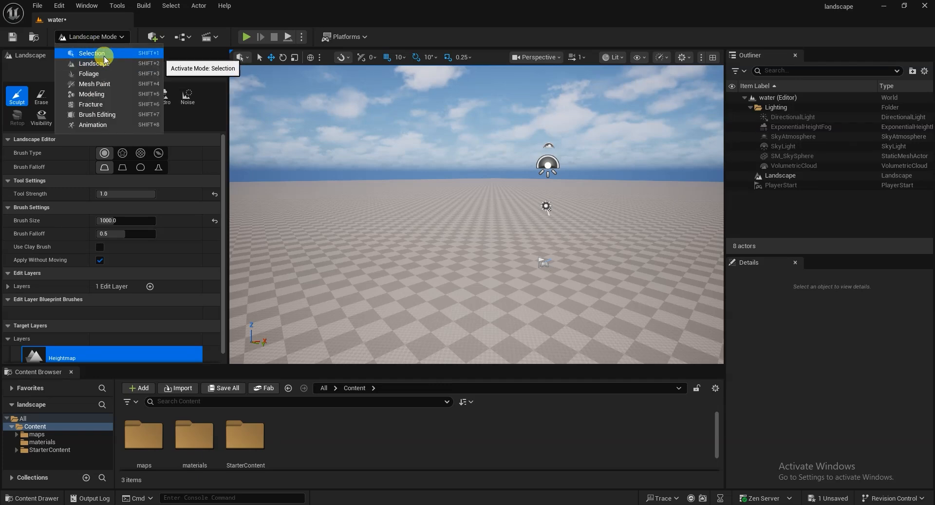
pyautogui.click(104, 57)
pyautogui.click(152, 37)
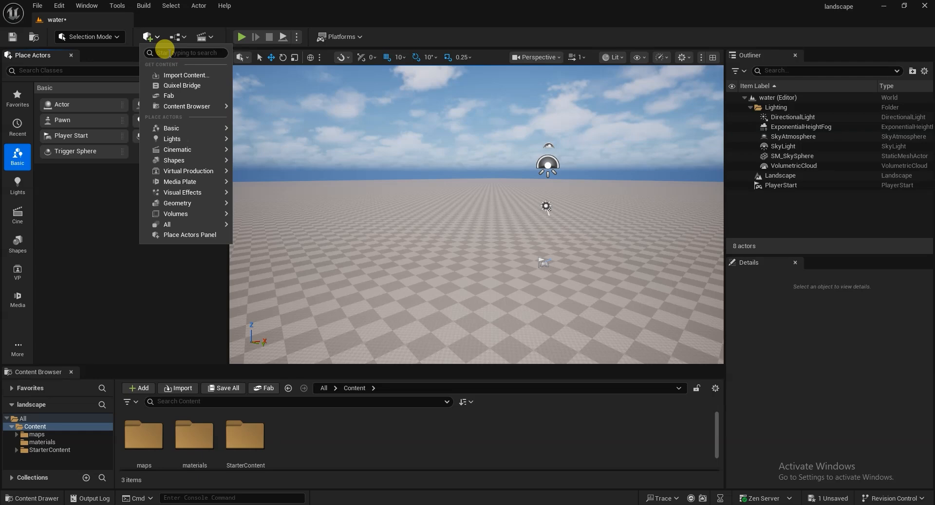
pyautogui.write('wate')
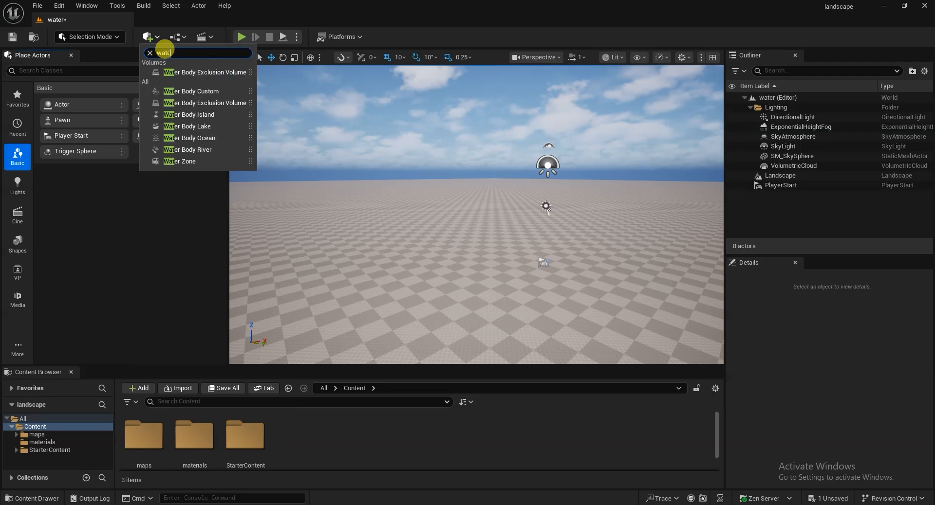
pyautogui.write('r bo')
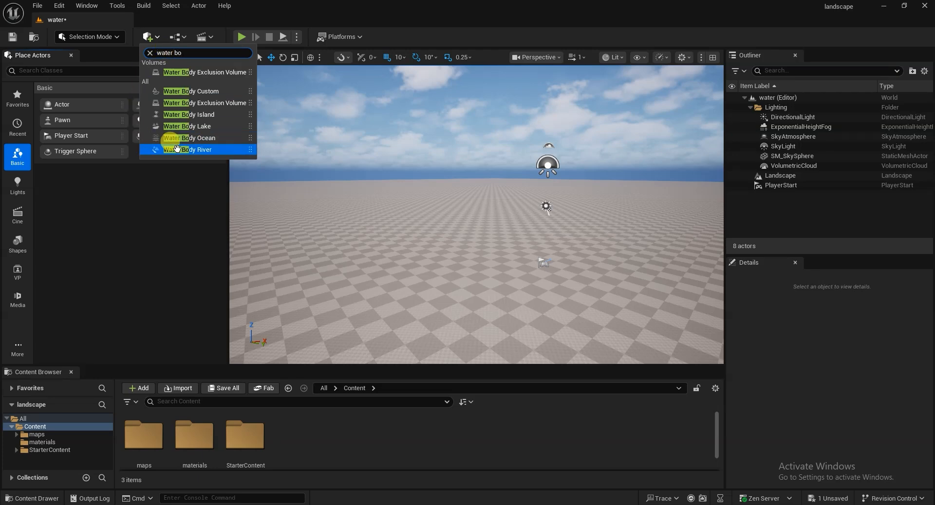
pyautogui.click(194, 140)
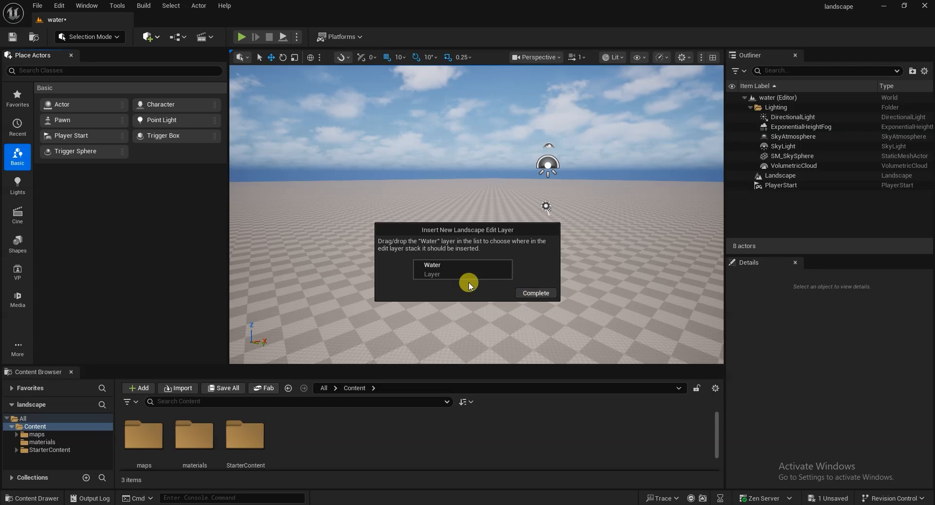
pyautogui.click(436, 269)
pyautogui.click(536, 293)
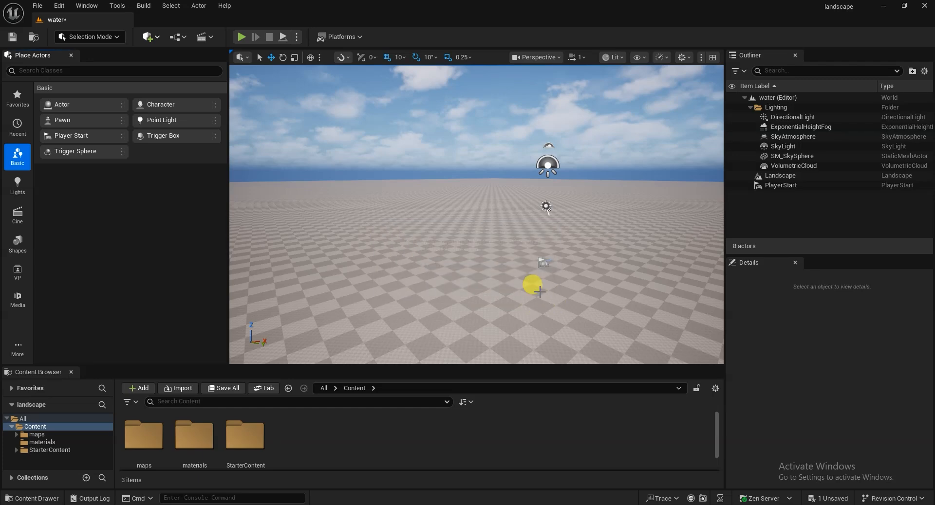
# Reset the location of WaterBodyOcean to 0, 0, 0.
pyautogui.keyDown('alt'); pyautogui.moveTo(442, 301); pyautogui.dragTo(458, 273); pyautogui.keyUp('alt')
pyautogui.moveTo(384, 265); pyautogui.dragTo(361, 259, button='middle')
pyautogui.keyDown('alt'); pyautogui.moveTo(411, 271); pyautogui.dragTo(394, 267); pyautogui.keyUp('alt')
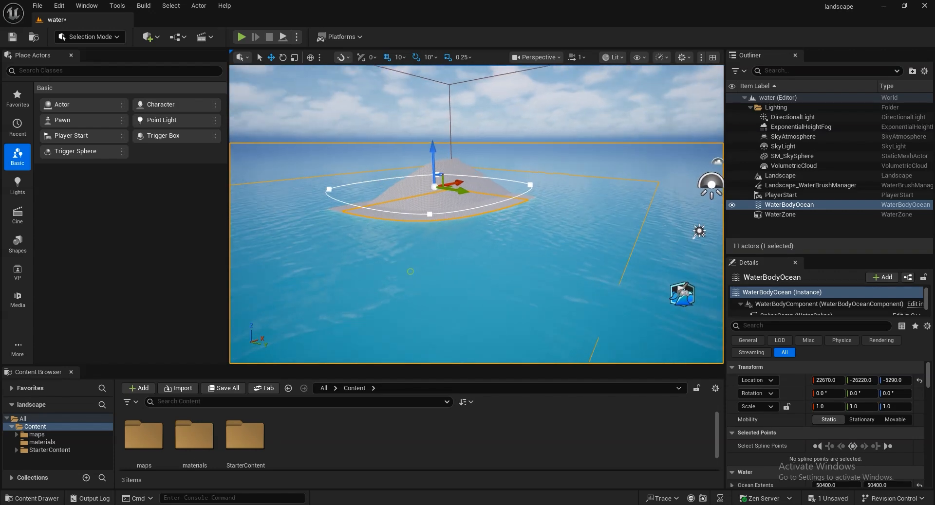
pyautogui.moveTo(512, 252); pyautogui.dragTo(507, 221, button='middle')
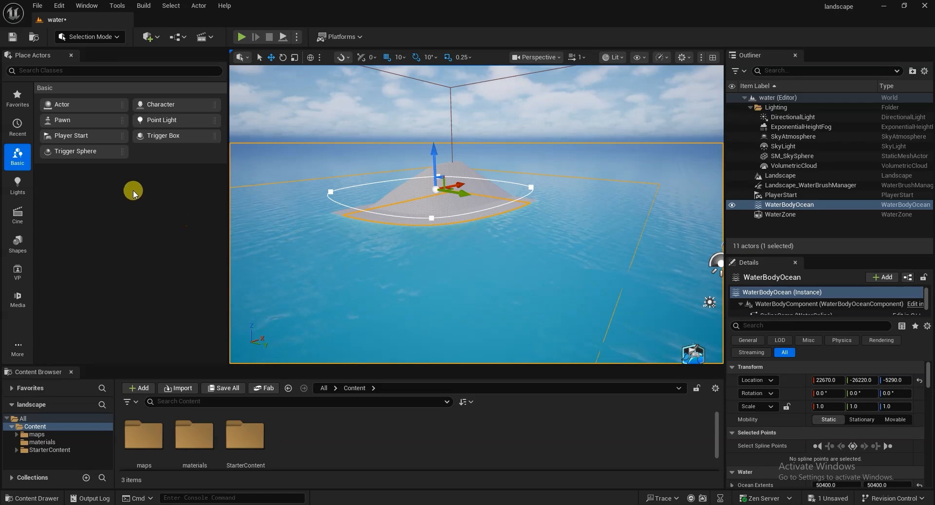
pyautogui.click(787, 206)
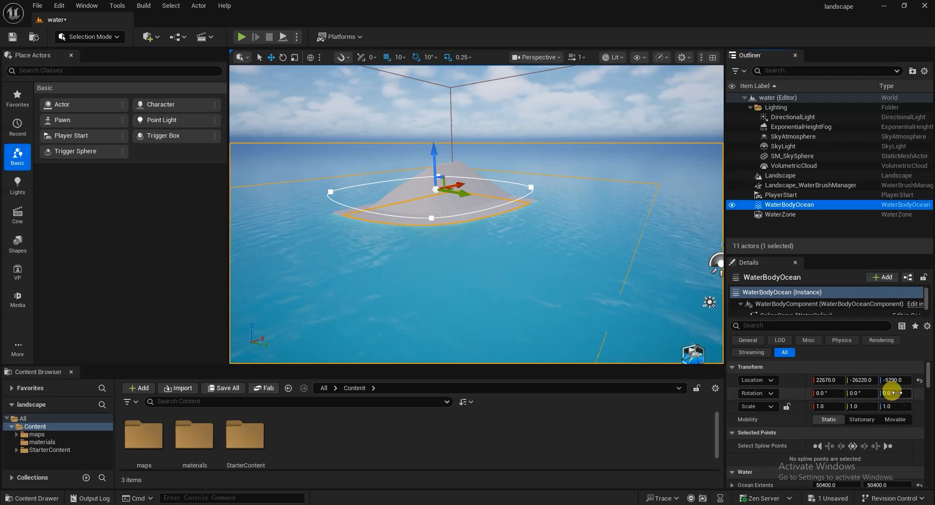
pyautogui.click(918, 380)
# Examine the island surface, its shoreline and the points of the ocean spline around it.
pyautogui.moveTo(556, 279); pyautogui.dragTo(570, 360, button='right')
pyautogui.moveTo(560, 300); pyautogui.dragTo(584, 288, button='right')
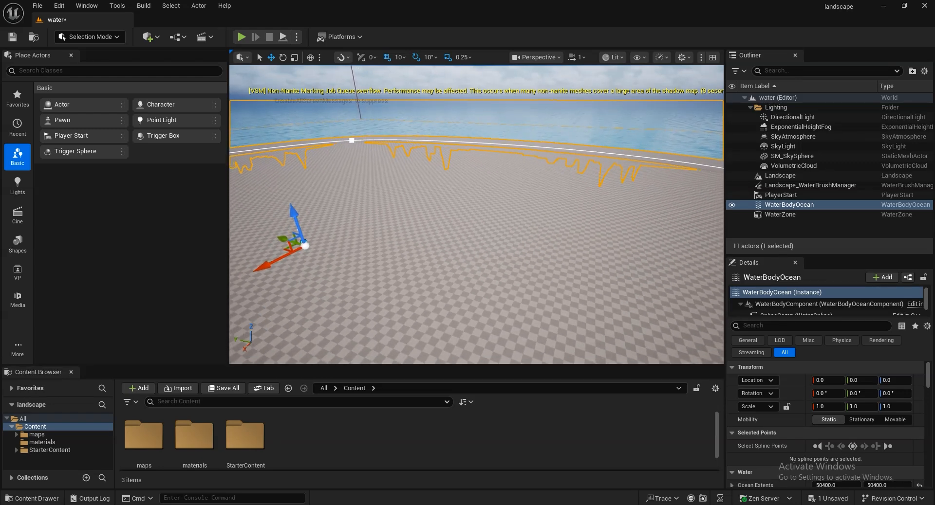
pyautogui.moveTo(583, 295); pyautogui.dragTo(542, 308, button='right')
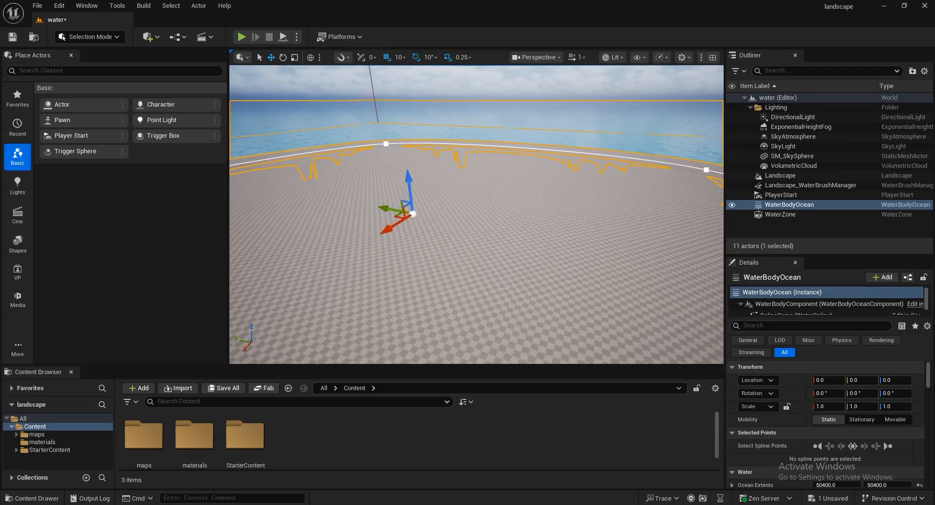
pyautogui.moveTo(602, 282); pyautogui.dragTo(545, 285, button='right')
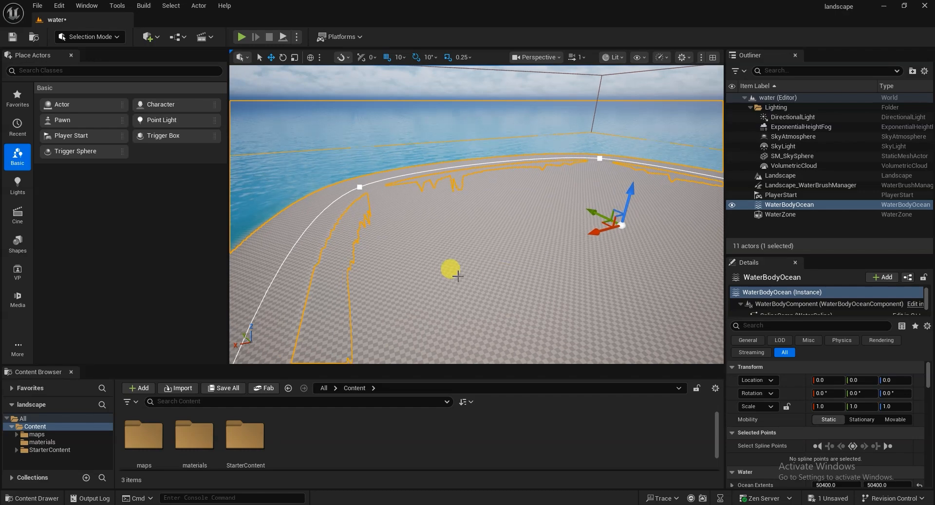
pyautogui.scroll(-5, 498, 253)
pyautogui.moveTo(459, 302); pyautogui.dragTo(538, 314, button='right')
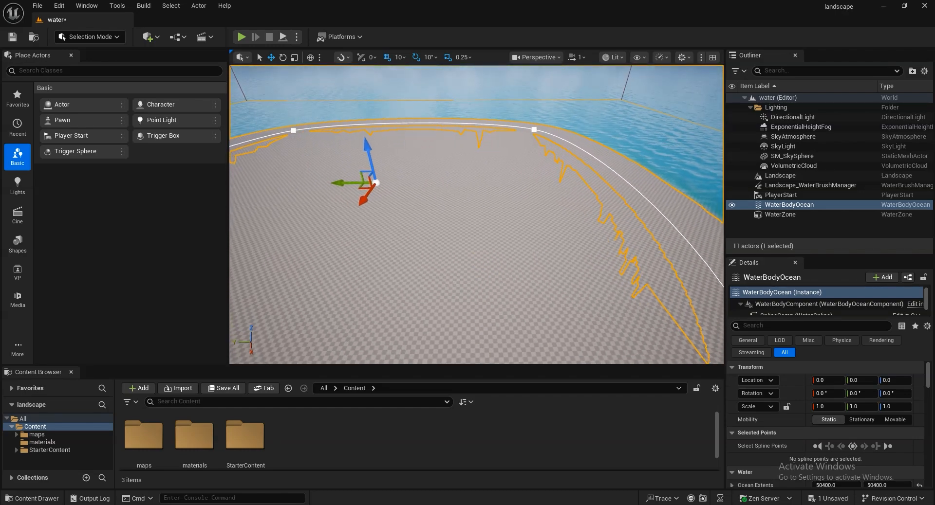
pyautogui.moveTo(343, 209); pyautogui.dragTo(300, 204, button='right')
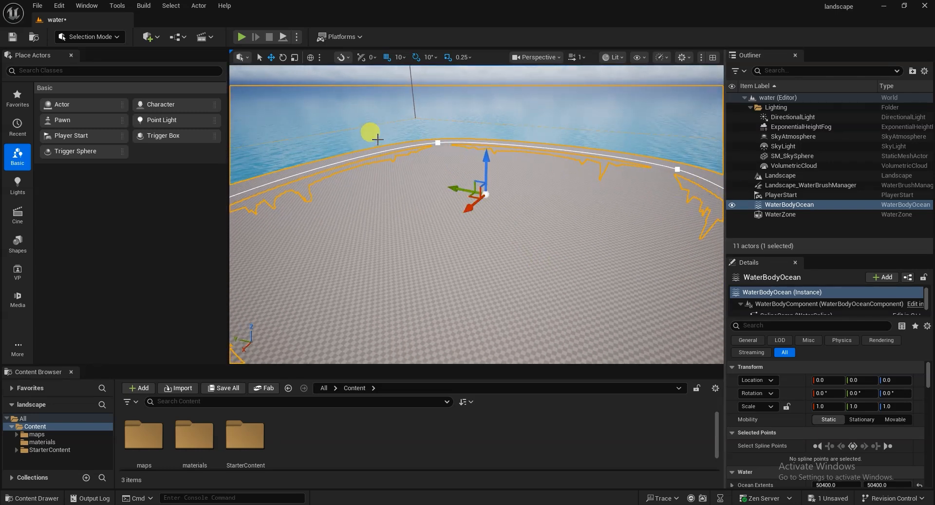
pyautogui.click(435, 142)
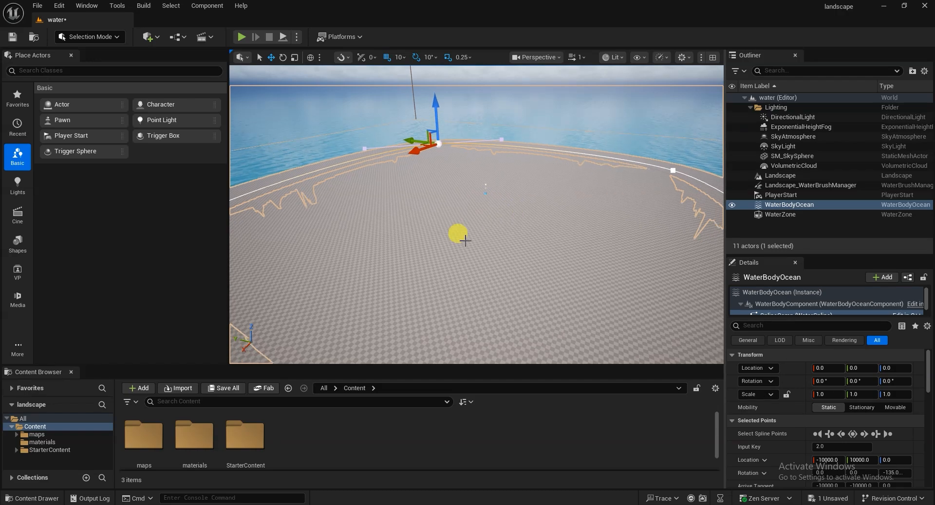
pyautogui.moveTo(521, 224); pyautogui.dragTo(522, 239, button='right')
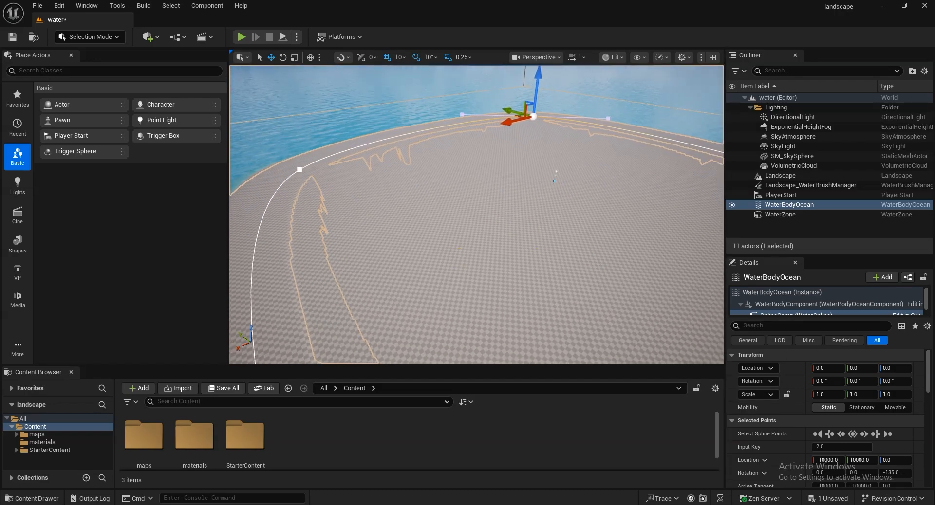
pyautogui.moveTo(460, 259); pyautogui.dragTo(414, 257, button='right')
pyautogui.moveTo(595, 260); pyautogui.dragTo(598, 259, button='right')
pyautogui.moveTo(459, 200); pyautogui.dragTo(501, 202, button='right')
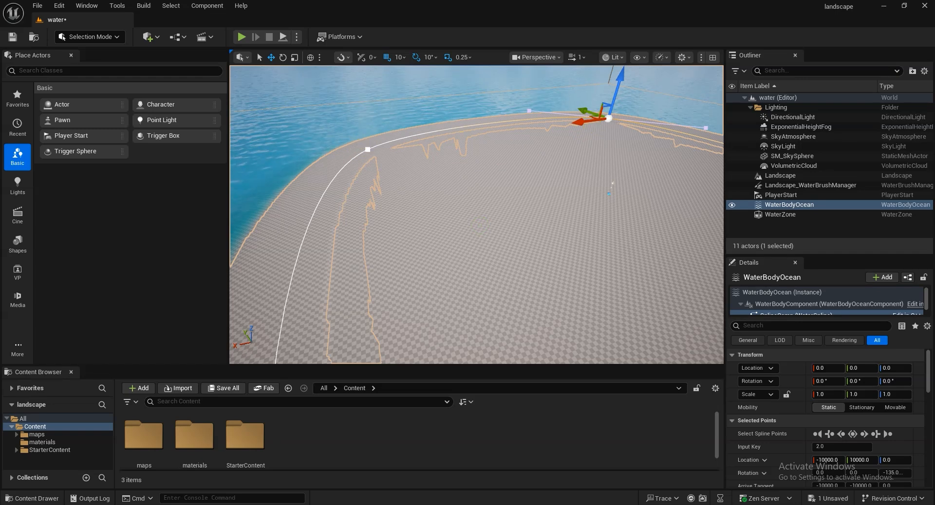
# Move the ocean spline's corner point with input key 1 inward along X to about 8150.
pyautogui.click(368, 149)
pyautogui.moveTo(326, 150); pyautogui.dragTo(515, 183)
pyautogui.moveTo(409, 135); pyautogui.dragTo(369, 137)
pyautogui.moveTo(455, 167); pyautogui.dragTo(422, 166, button='right')
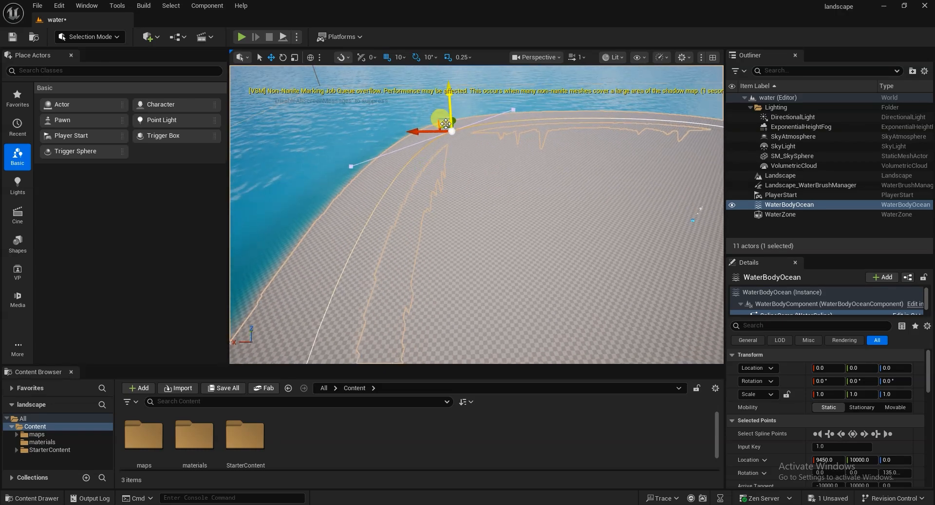
pyautogui.moveTo(446, 124); pyautogui.dragTo(483, 120)
# Add a spline point midway along the island's far edge and move it inward to about X -7170.
pyautogui.moveTo(546, 199); pyautogui.dragTo(596, 204, button='right')
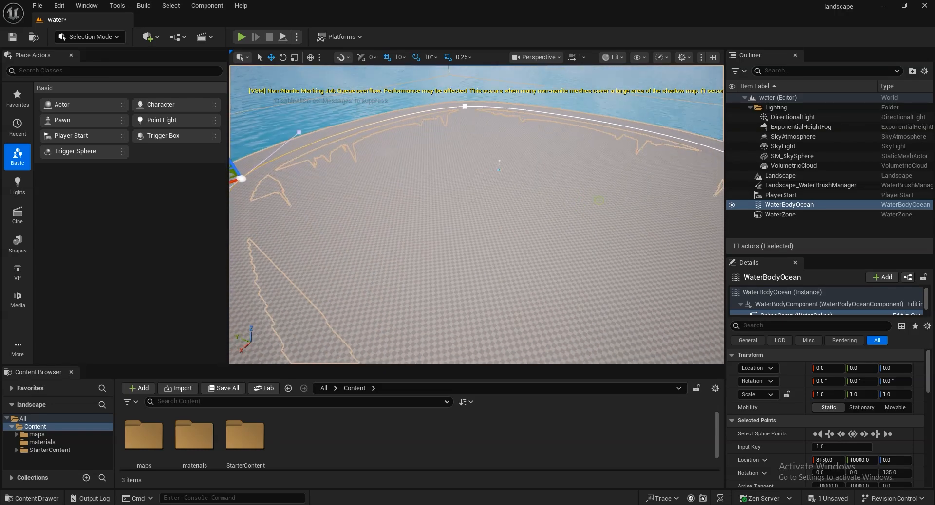
pyautogui.moveTo(560, 168); pyautogui.dragTo(592, 153, button='right')
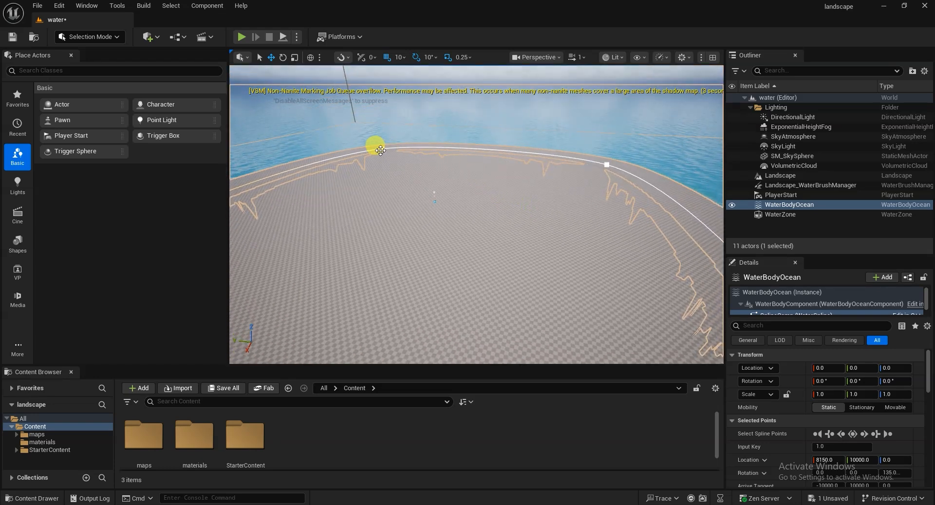
pyautogui.moveTo(543, 227); pyautogui.dragTo(562, 251, button='right')
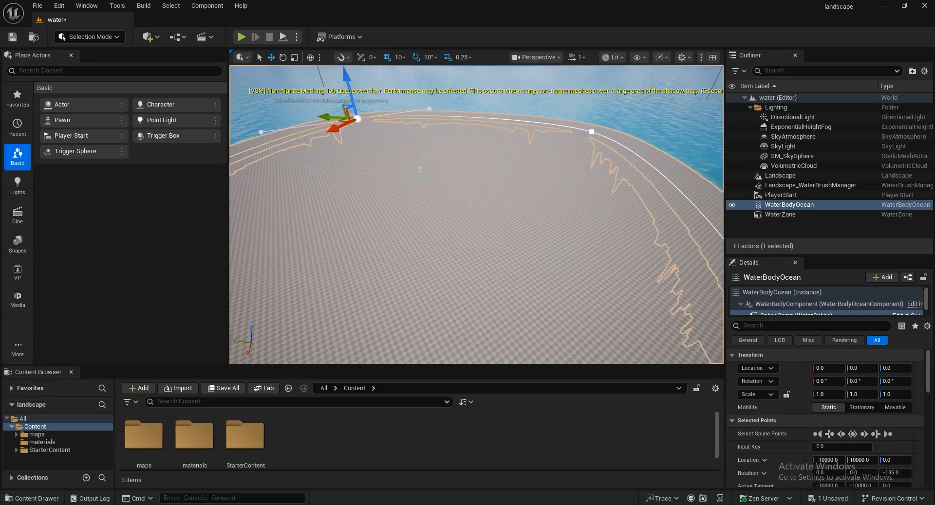
pyautogui.rightClick(470, 119)
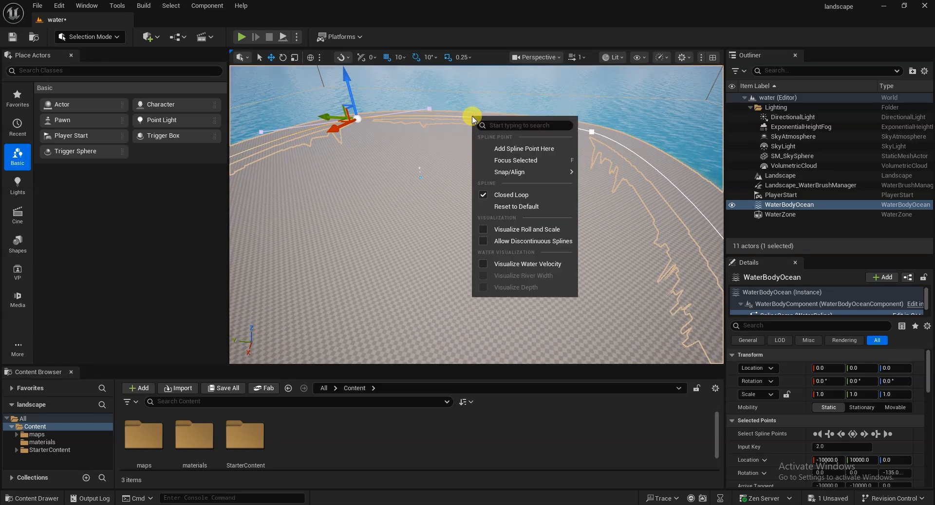
pyautogui.click(513, 149)
pyautogui.moveTo(448, 175); pyautogui.dragTo(471, 127, button='right')
pyautogui.moveTo(513, 109); pyautogui.dragTo(495, 125)
# Move the ocean spline's corner point with input key 0 inward along Y to about -7050.
pyautogui.moveTo(477, 213); pyautogui.dragTo(588, 304, button='right')
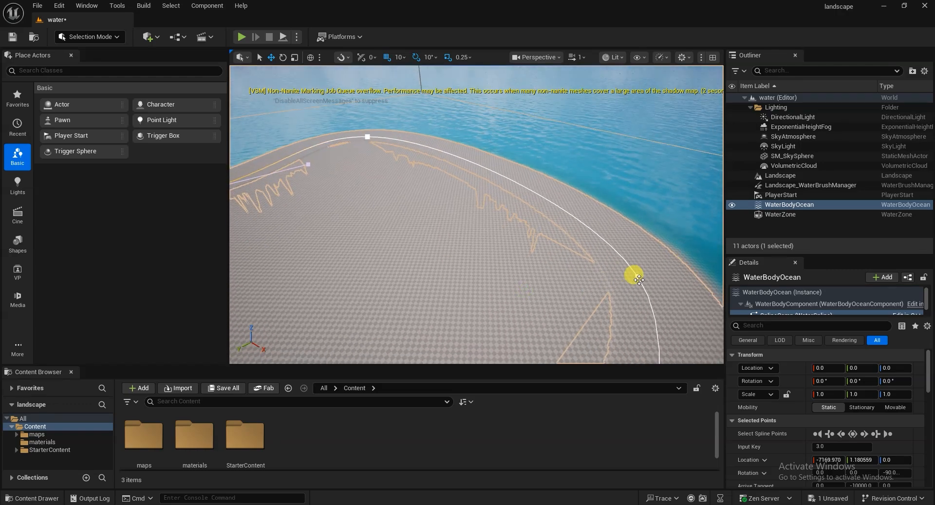
pyautogui.moveTo(627, 293); pyautogui.dragTo(582, 350)
pyautogui.moveTo(496, 290); pyautogui.dragTo(503, 324, button='right')
pyautogui.moveTo(518, 235); pyautogui.dragTo(558, 235, button='right')
pyautogui.keyDown('alt'); pyautogui.moveTo(563, 240); pyautogui.dragTo(632, 237); pyautogui.keyUp('alt')
pyautogui.keyDown('alt'); pyautogui.moveTo(674, 321); pyautogui.dragTo(461, 230); pyautogui.keyUp('alt')
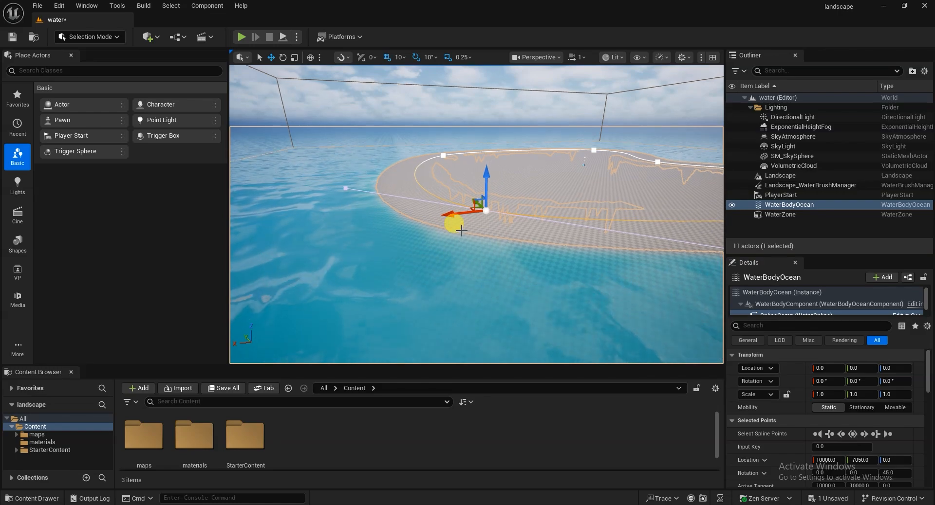
# Switch to the WPS document, study the Water Tools – Ocean comparison images, and return to Unreal Engine.
pyautogui.click(371, 504)
pyautogui.scroll(-10, 381, 259)
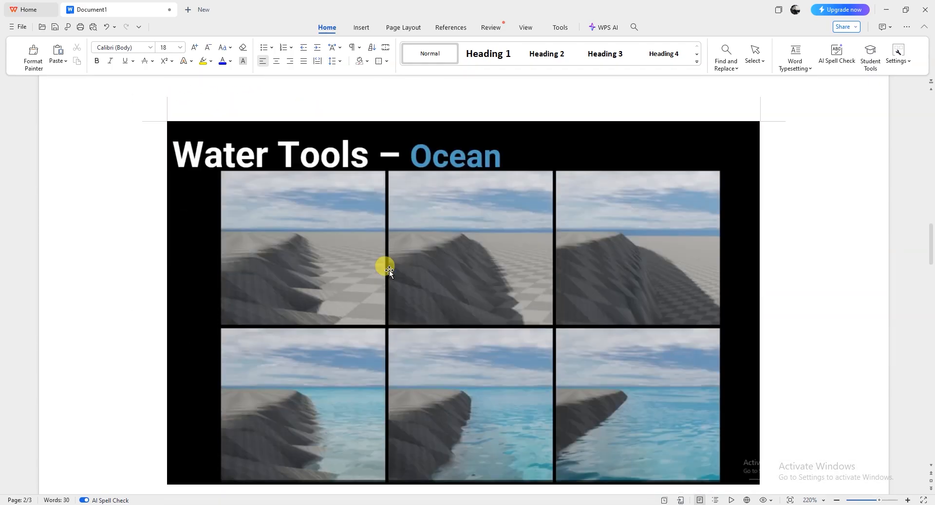
pyautogui.scroll(-2, 389, 267)
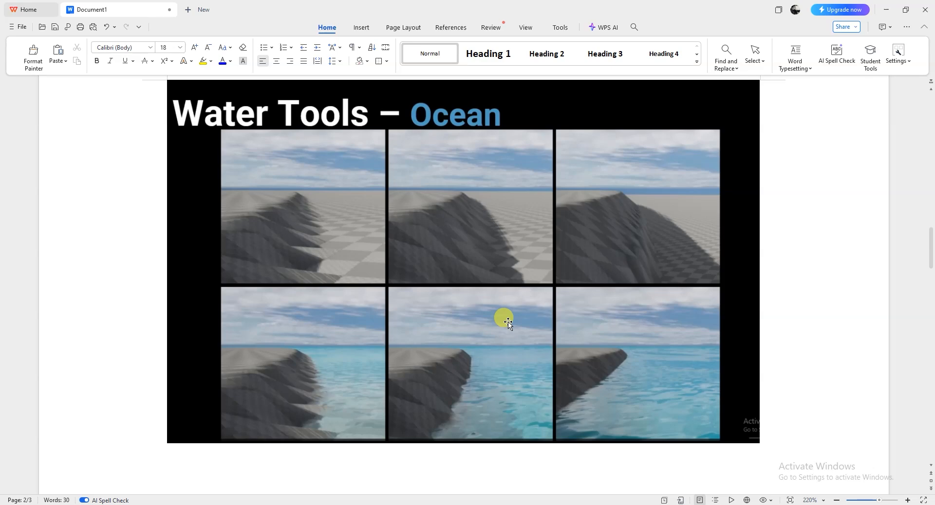
pyautogui.hotkey('alt', 'Tab')
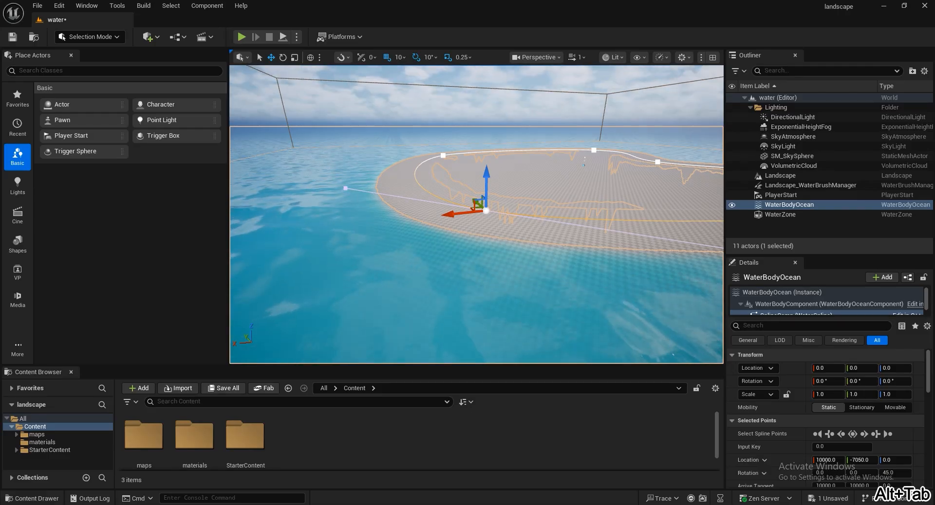
# Inspect the island's slope down to the seabed from underwater and its shoreline from above the ocean surface.
pyautogui.moveTo(567, 333)
pyautogui.mouseDown(button='right')
pyautogui.moveTo(586, 300)
pyautogui.moveTo(604, 298)
pyautogui.moveTo(575, 335)
pyautogui.mouseUp(button='right')
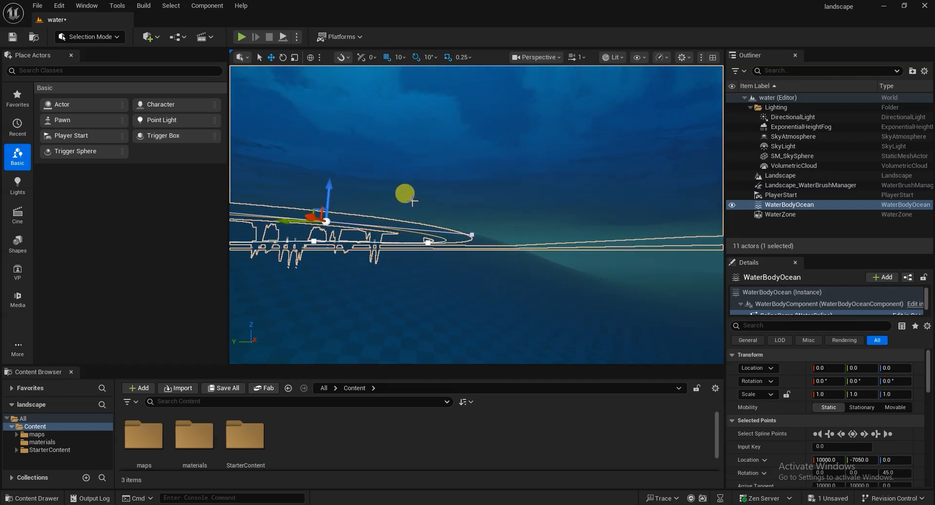
pyautogui.moveTo(477, 302); pyautogui.dragTo(478, 322, button='right')
pyautogui.moveTo(399, 290); pyautogui.dragTo(419, 265, button='right')
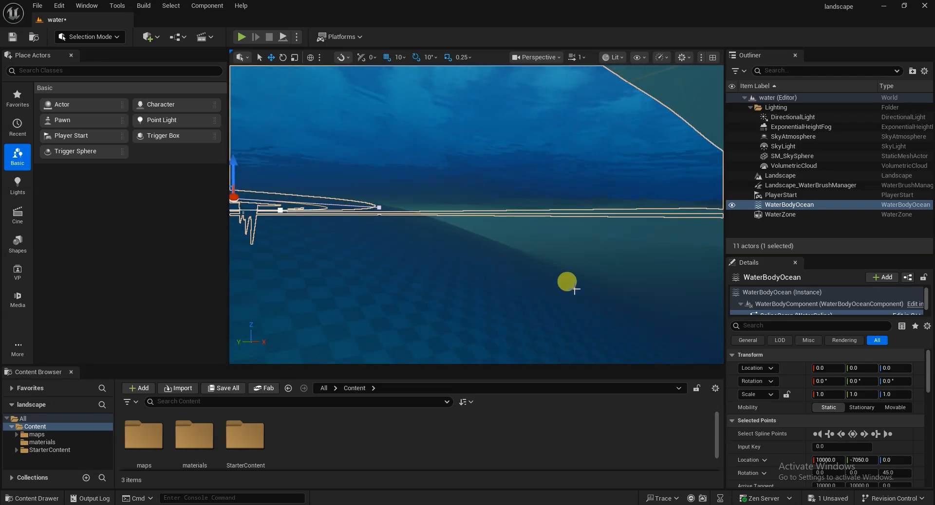
pyautogui.scroll(-3, 471, 258)
pyautogui.moveTo(472, 269); pyautogui.dragTo(502, 278, button='right')
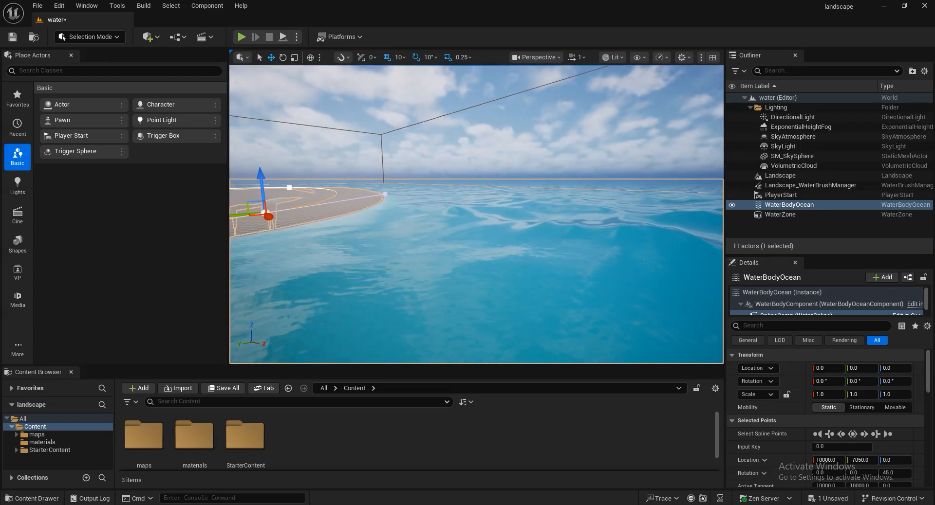
pyautogui.scroll(-3, 408, 278)
pyautogui.moveTo(408, 278); pyautogui.dragTo(560, 286, button='middle')
pyautogui.moveTo(563, 287); pyautogui.dragTo(554, 295, button='right')
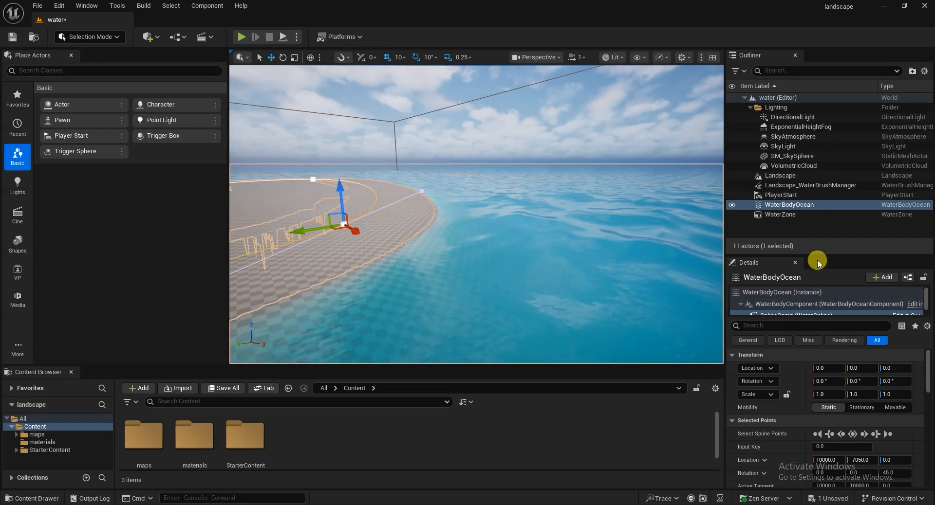
# Enlarge the details area, select the WaterBodyOcean instance and expand its terrain Curve Settings.
pyautogui.moveTo(817, 250); pyautogui.dragTo(818, 153)
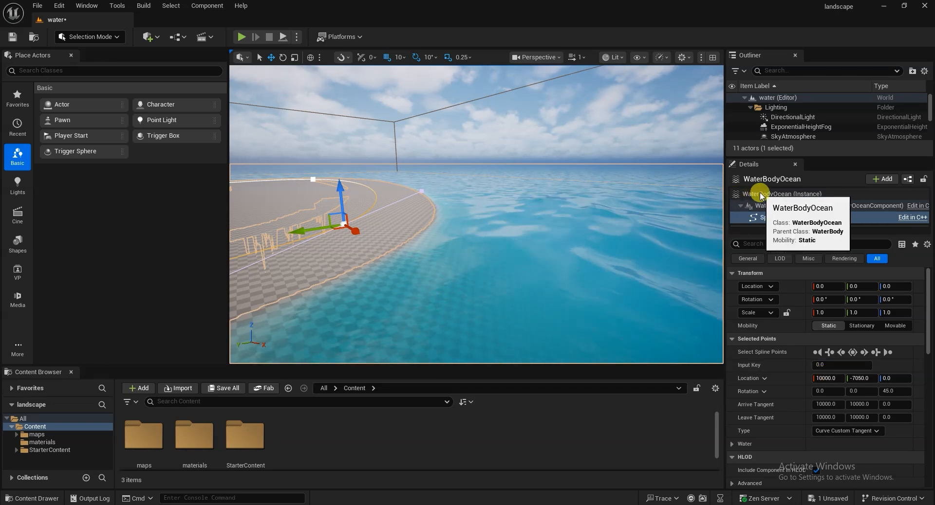
pyautogui.click(794, 194)
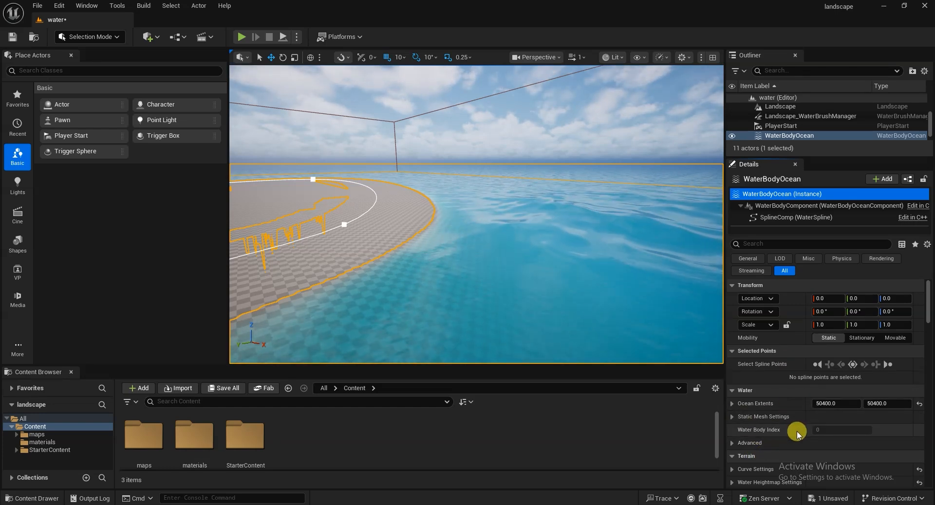
pyautogui.scroll(-2, 797, 439)
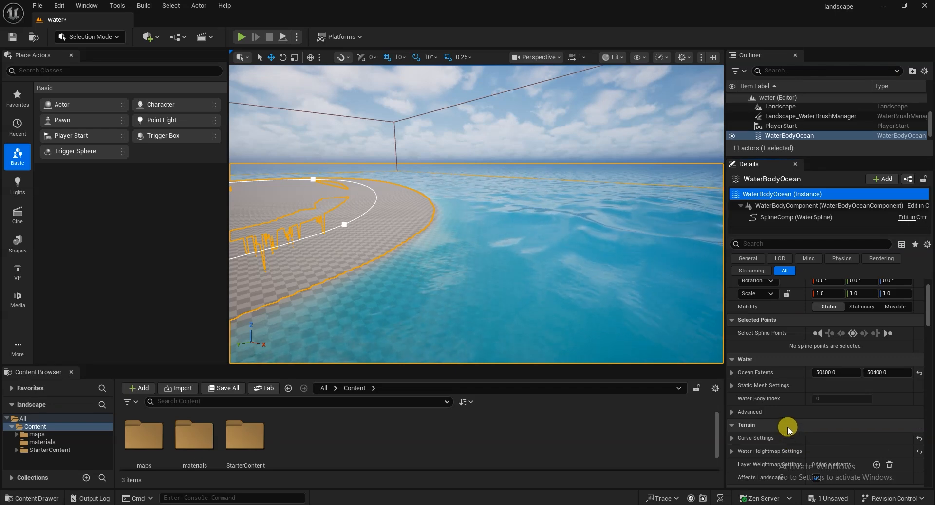
pyautogui.scroll(-5, 796, 446)
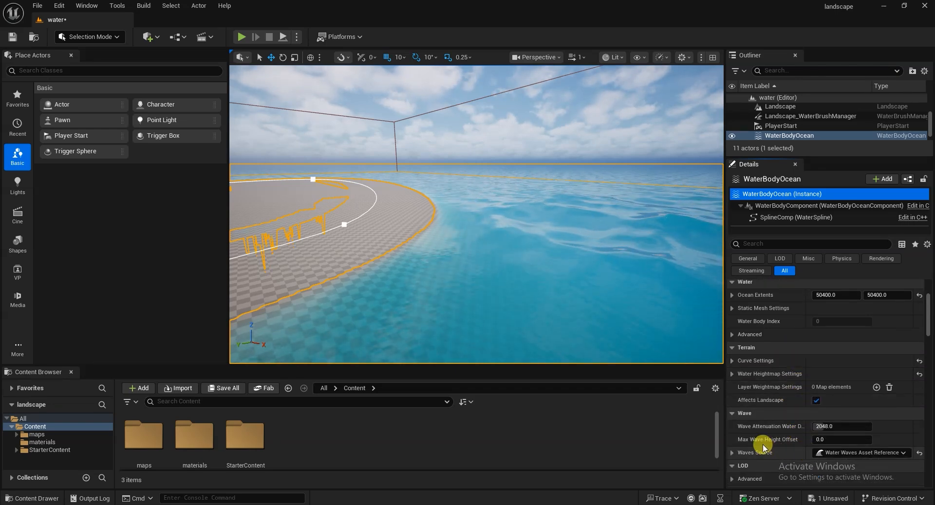
pyautogui.scroll(-1, 792, 438)
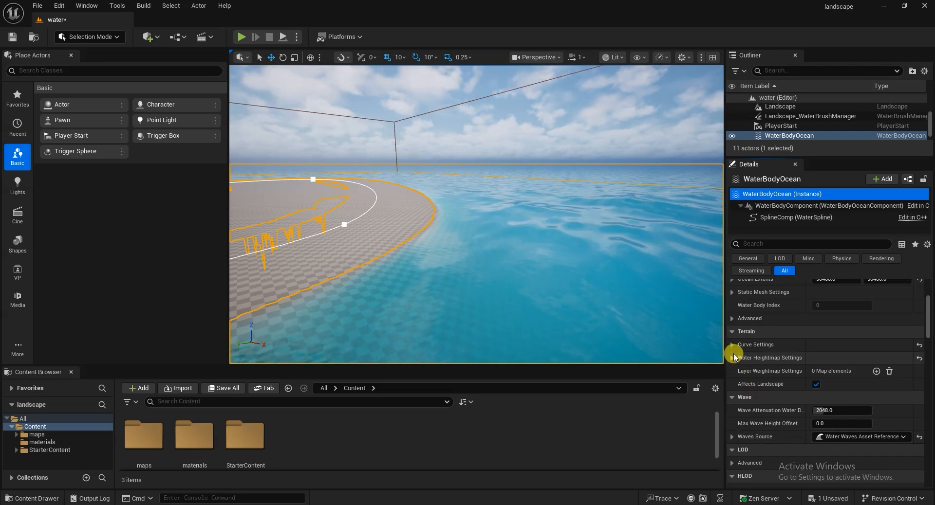
pyautogui.click(733, 345)
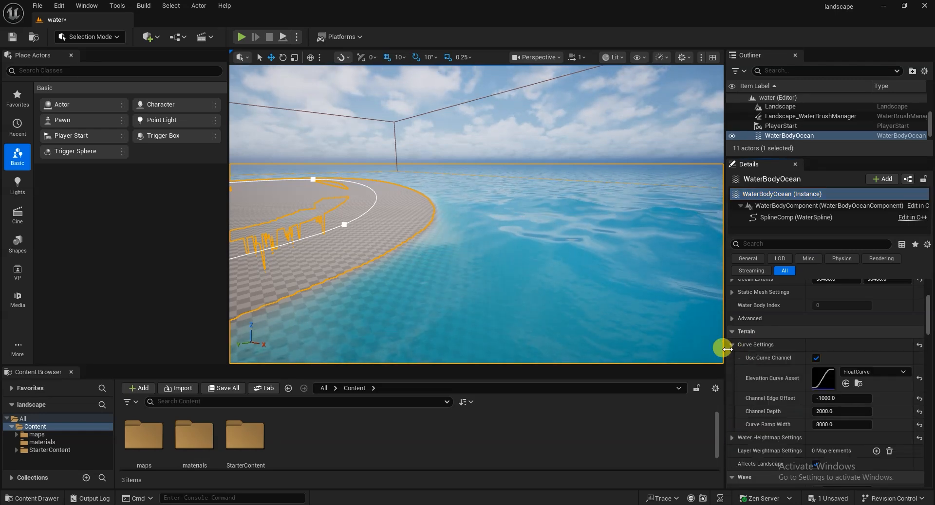
# Set the ocean's Channel Depth to 0 while viewing the island's slope from underwater.
pyautogui.moveTo(457, 290); pyautogui.dragTo(428, 293, button='middle')
pyautogui.press('q')
pyautogui.moveTo(440, 290); pyautogui.dragTo(440, 267, button='right')
pyautogui.press('w')
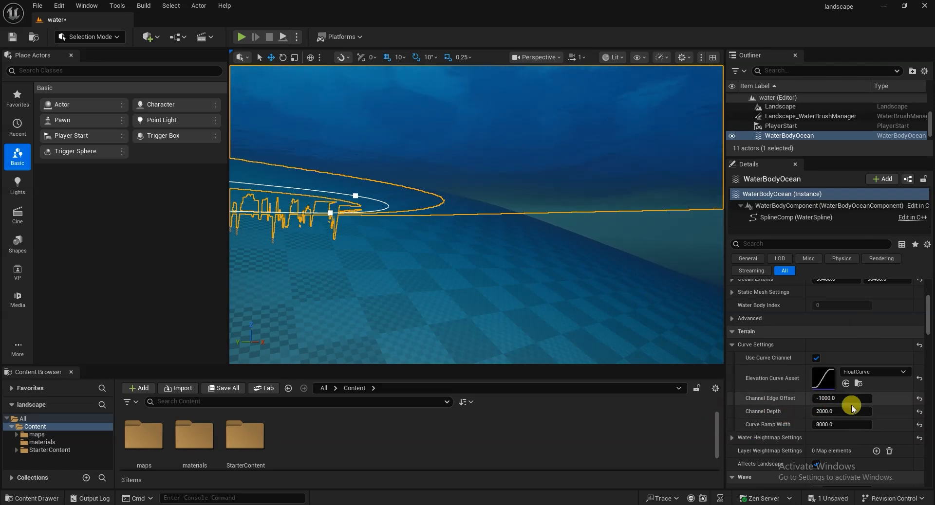
pyautogui.click(830, 411)
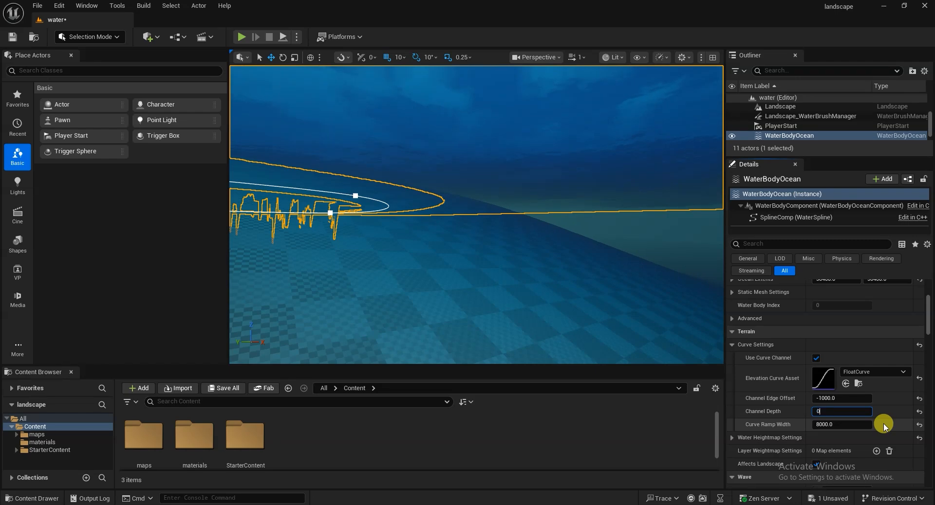
pyautogui.press('Return')
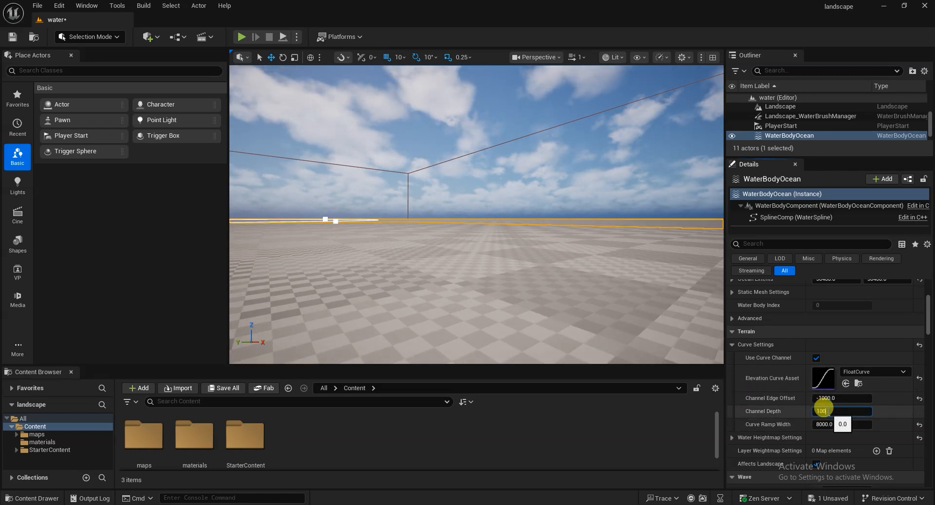
# Set the ocean's Channel Depth to 100 and view the water beside the island.
pyautogui.press('Return')
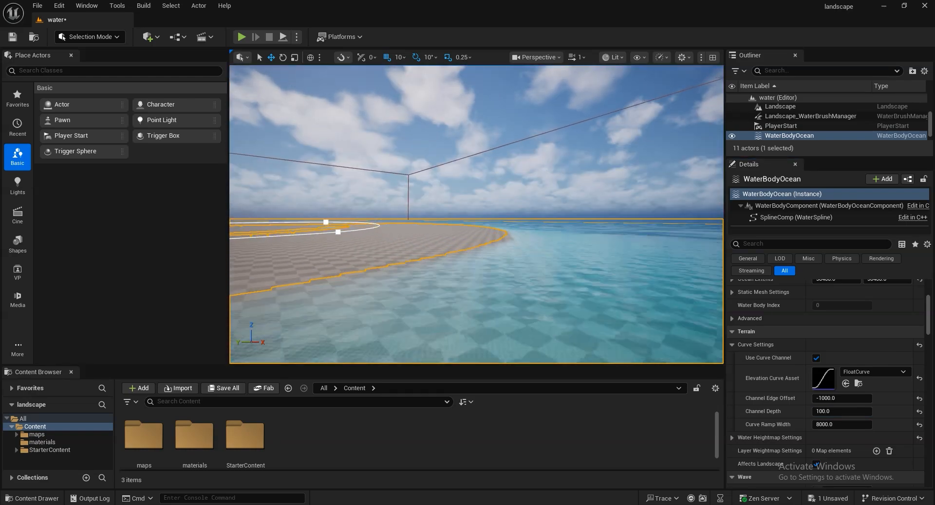
pyautogui.moveTo(484, 306)
pyautogui.mouseDown(button='right')
pyautogui.moveTo(483, 362)
pyautogui.moveTo(463, 314)
pyautogui.moveTo(485, 304)
pyautogui.mouseUp(button='right')
pyautogui.press('w')
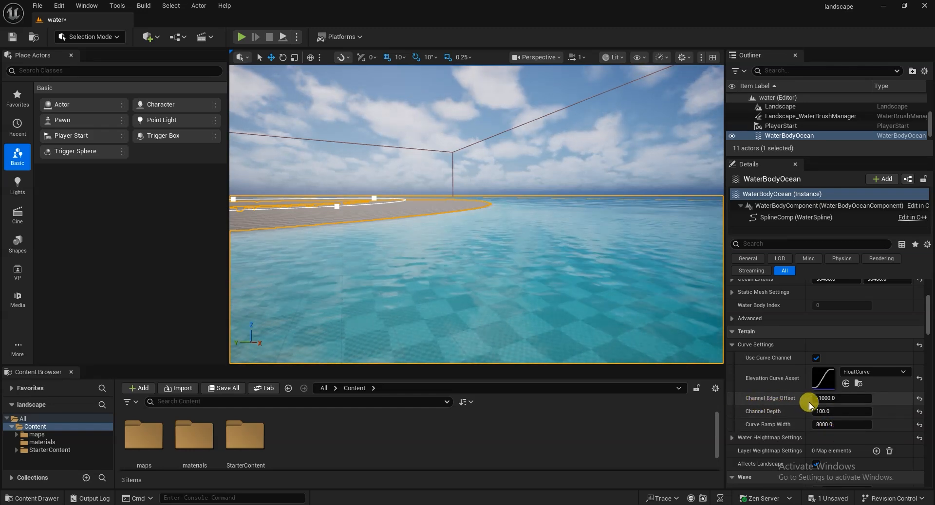
# Set the ocean's Channel Depth to 2500 and inspect the island's slope underwater.
pyautogui.click(822, 411)
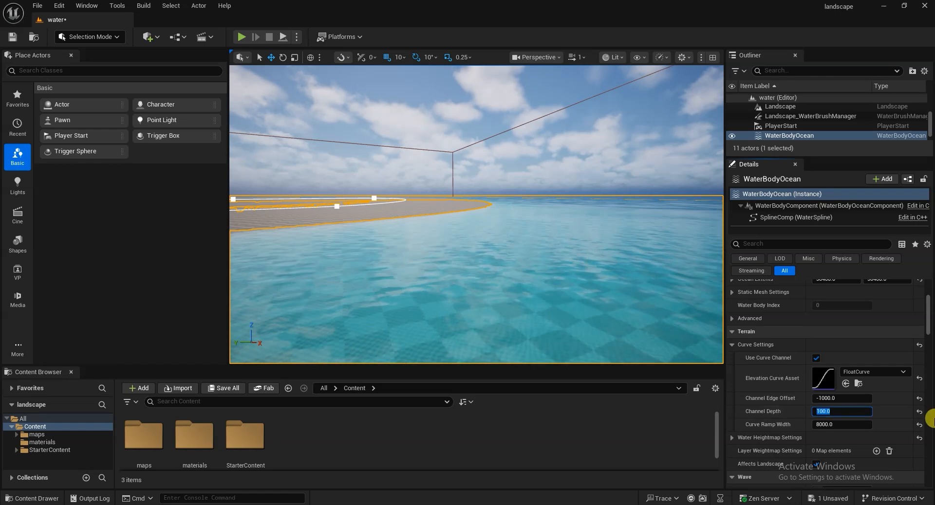
pyautogui.write('2500')
pyautogui.press('Return')
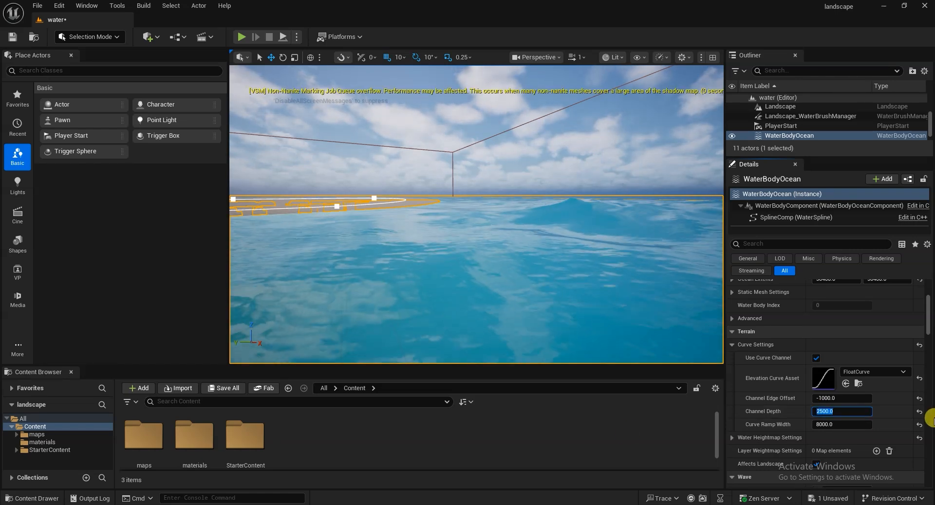
pyautogui.press('w')
pyautogui.moveTo(519, 291); pyautogui.dragTo(519, 290, button='right')
pyautogui.press('w')
pyautogui.moveTo(584, 279); pyautogui.dragTo(584, 279, button='right')
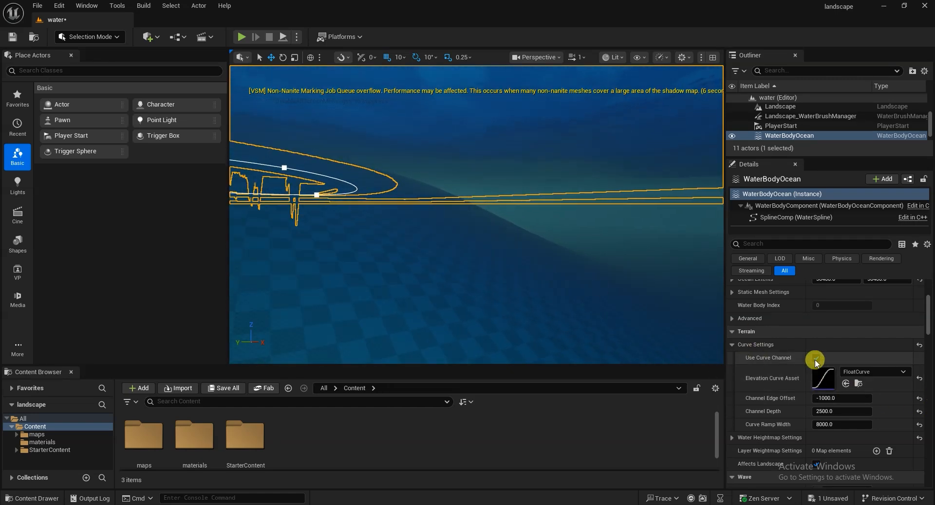
# Set the ocean's Channel Edge Offset to -100.
pyautogui.click(839, 399)
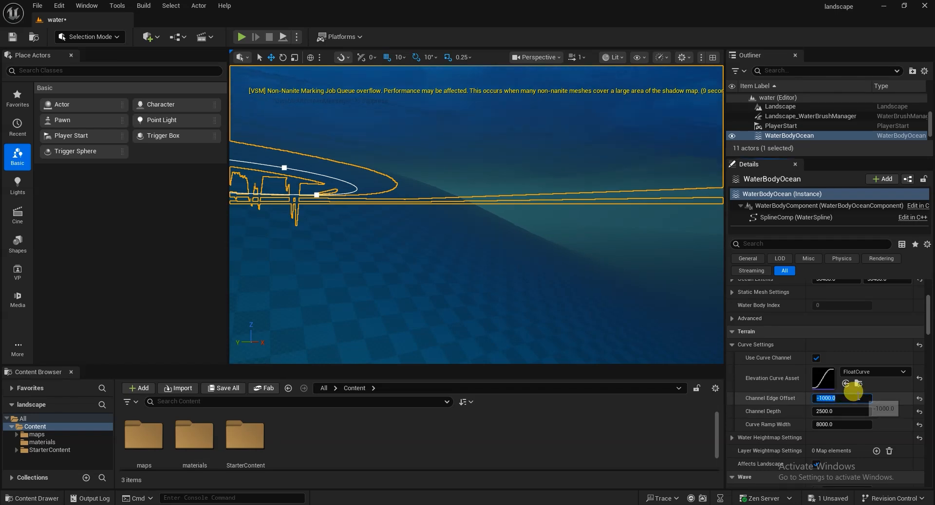
pyautogui.write('-1')
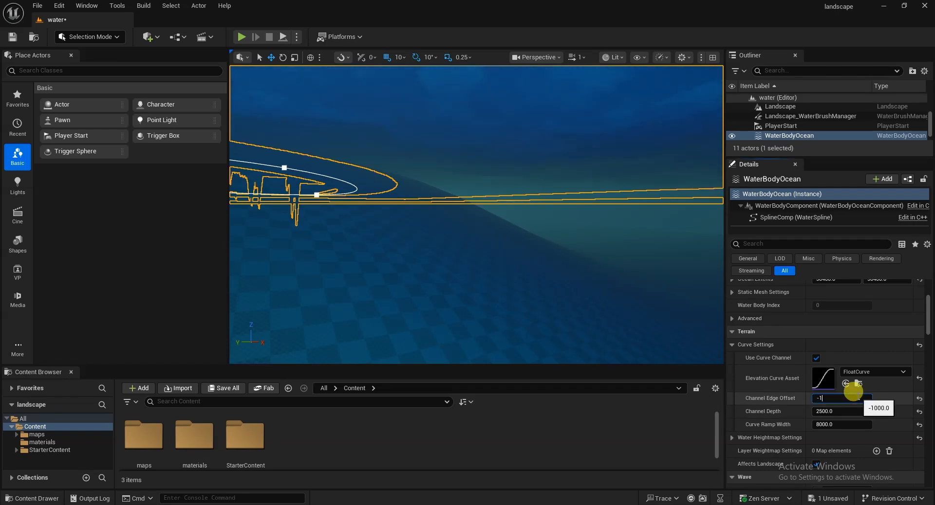
pyautogui.write('00')
pyautogui.press('Return')
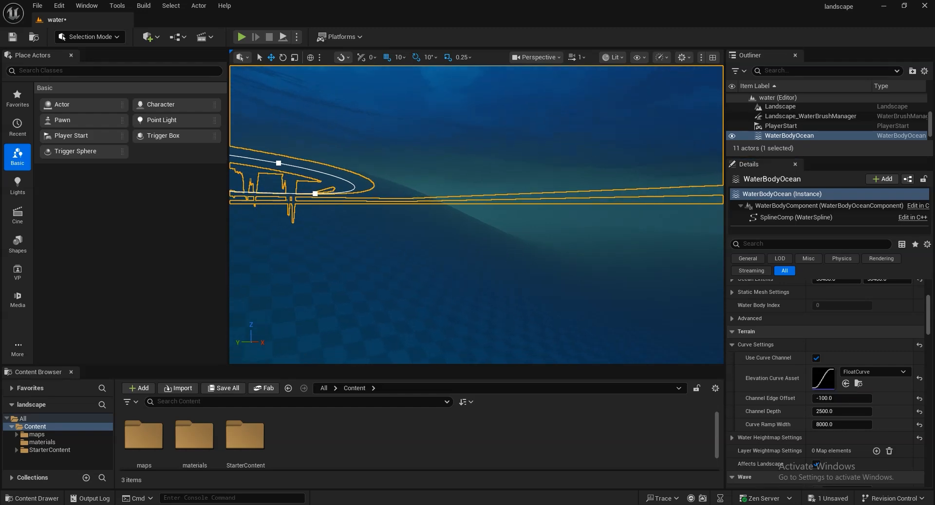
# Set the Channel Edge Offset to 0 and examine the island's underwater slope from several viewpoints.
pyautogui.click(823, 398)
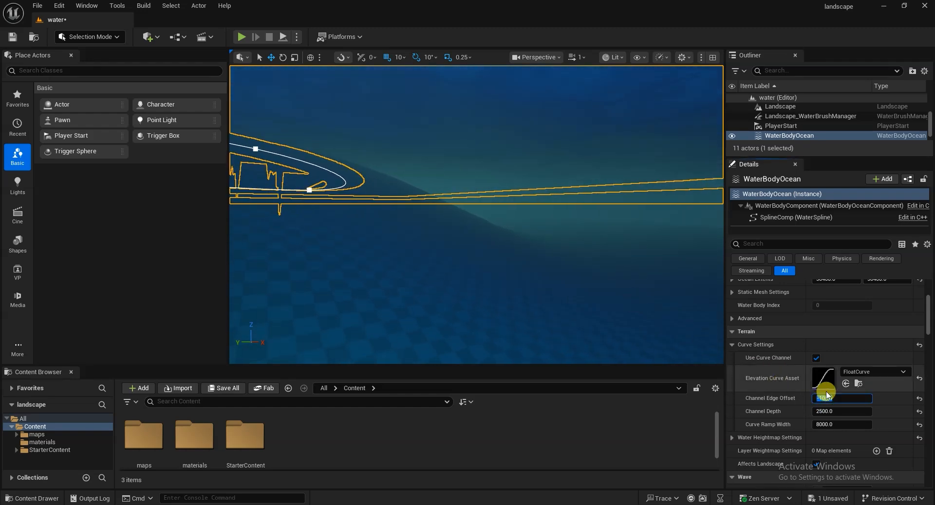
pyautogui.press('e')
pyautogui.moveTo(415, 195); pyautogui.dragTo(415, 236, button='right')
pyautogui.press('q')
pyautogui.moveTo(480, 205); pyautogui.dragTo(495, 184, button='right')
pyautogui.press('a')
pyautogui.press('a')
pyautogui.press('a')
pyautogui.press('q')
pyautogui.press('d')
pyautogui.press('d')
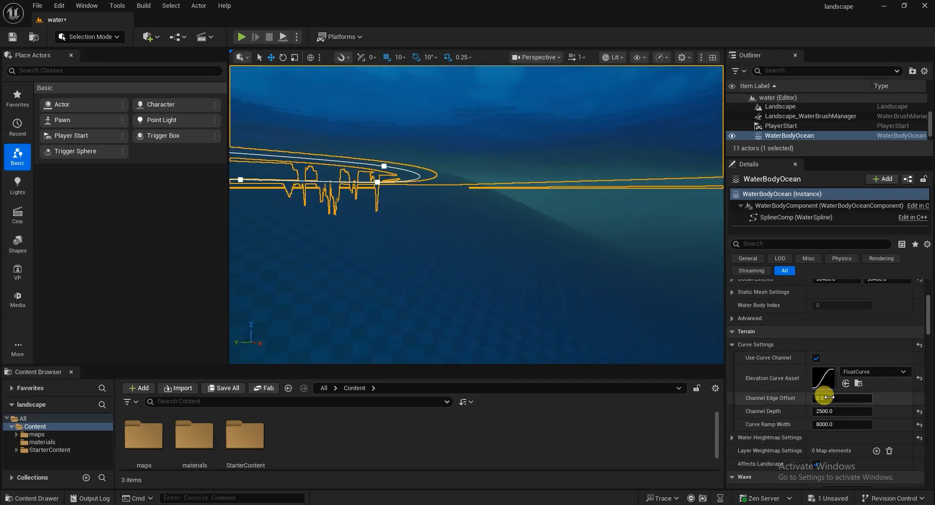
# Set the Channel Edge Offset to -500 and view the shoreline from below and above the surface.
pyautogui.moveTo(827, 398); pyautogui.dragTo(886, 382)
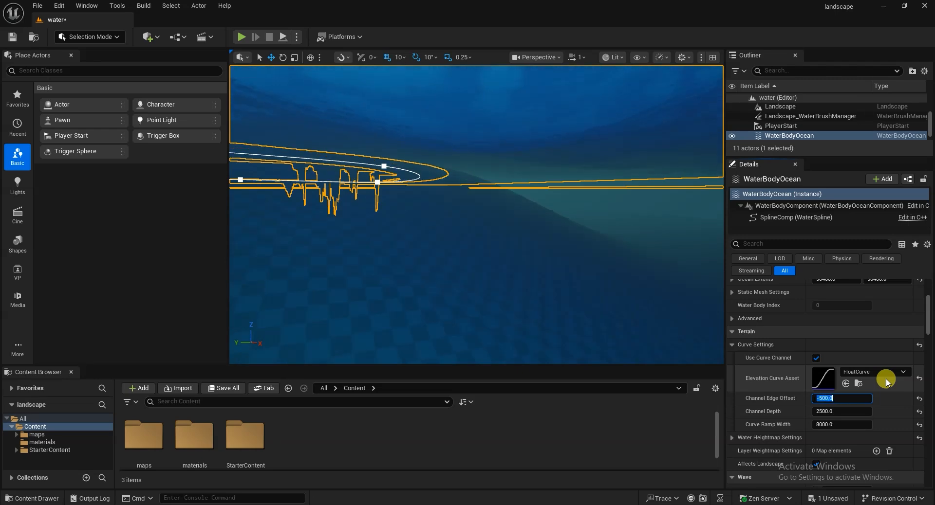
pyautogui.scroll(-6, 574, 267)
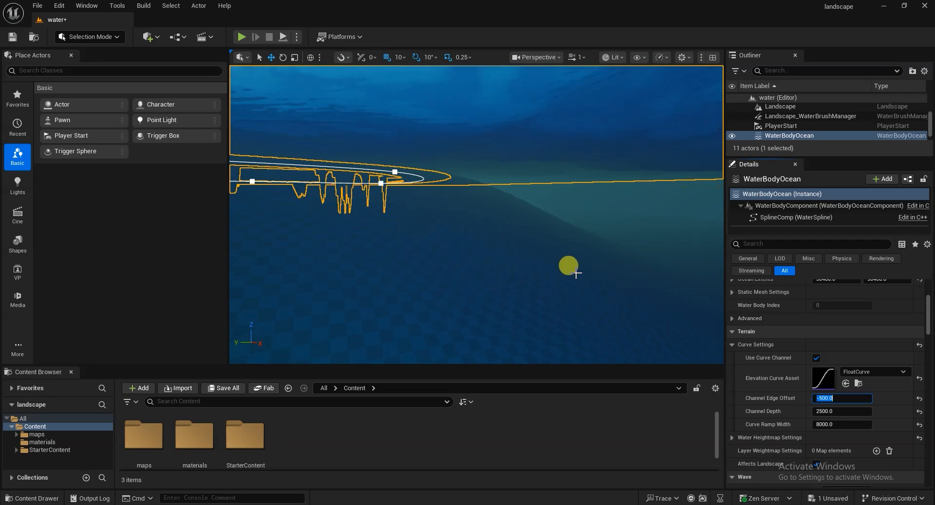
pyautogui.moveTo(567, 287); pyautogui.dragTo(569, 307, button='right')
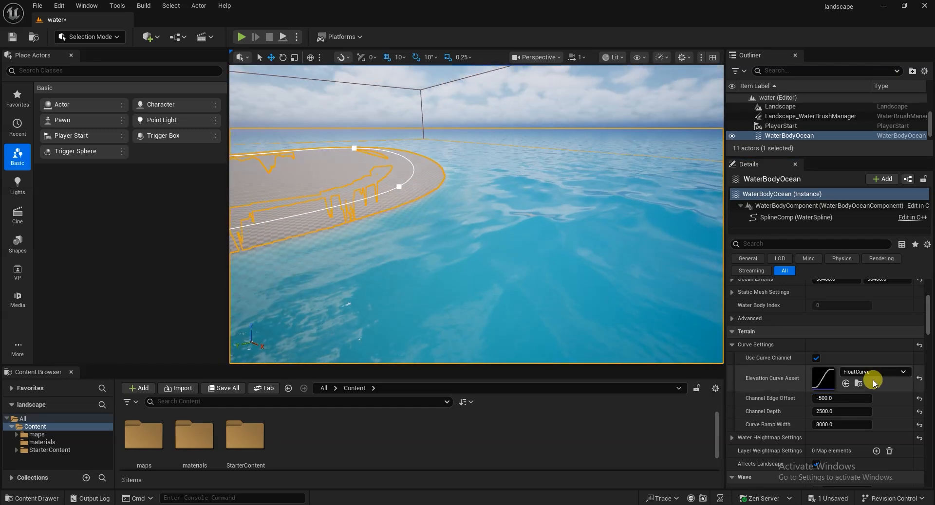
# Set the Channel Edge Offset to 2000 and inspect the island's shoreline against the ocean spline.
pyautogui.click(830, 400)
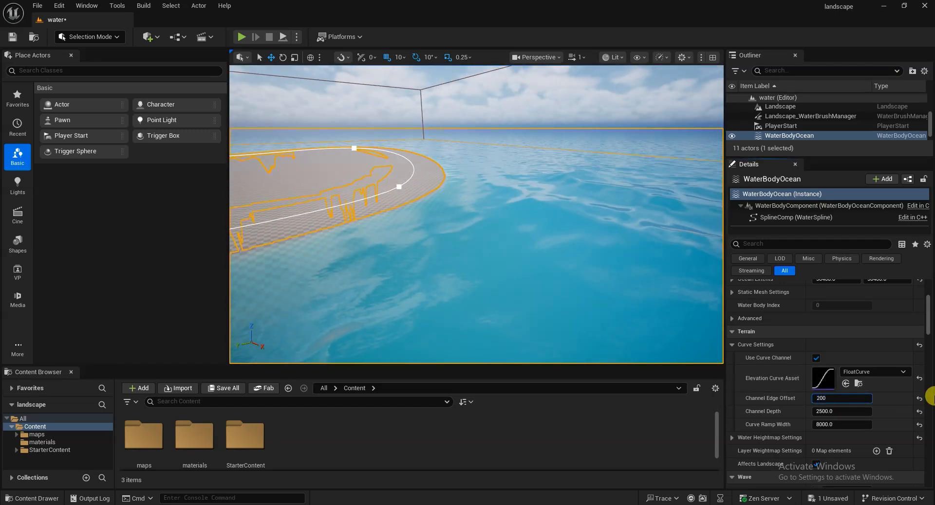
pyautogui.press('Return')
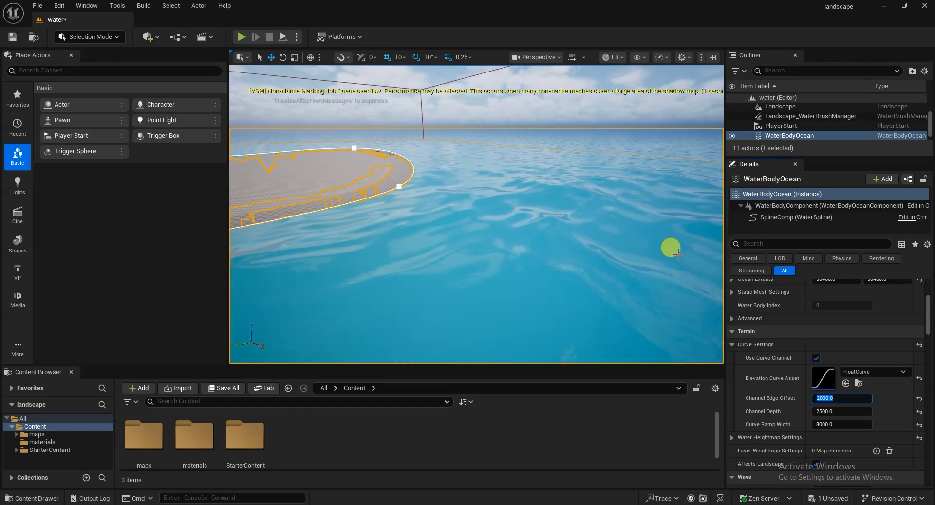
pyautogui.moveTo(433, 255); pyautogui.dragTo(511, 249, button='right')
pyautogui.moveTo(448, 244)
pyautogui.mouseDown(button='right')
pyautogui.moveTo(409, 244)
pyautogui.moveTo(434, 244)
pyautogui.mouseUp(button='right')
pyautogui.press('w')
pyautogui.press('w')
pyautogui.moveTo(477, 285); pyautogui.dragTo(524, 277, button='right')
pyautogui.moveTo(498, 306); pyautogui.dragTo(597, 248, button='middle')
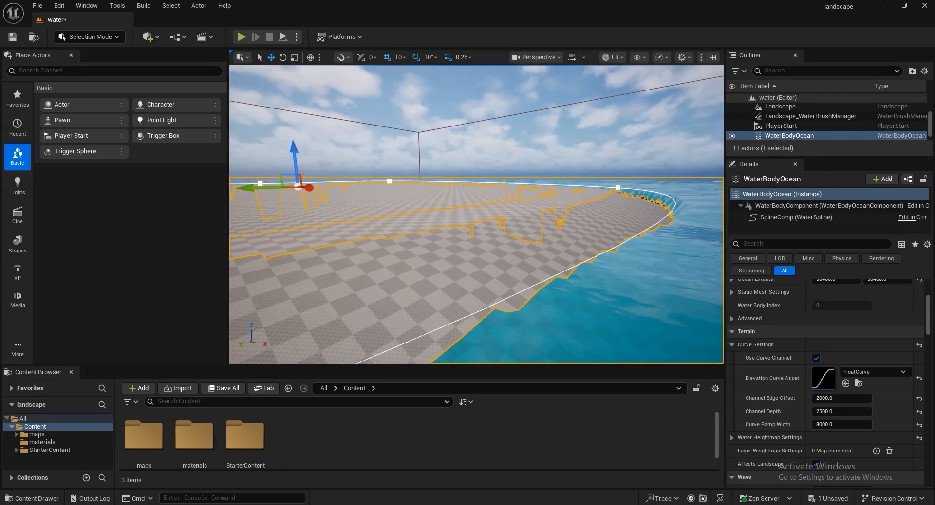
pyautogui.press('w')
pyautogui.moveTo(596, 248); pyautogui.dragTo(602, 251, button='right')
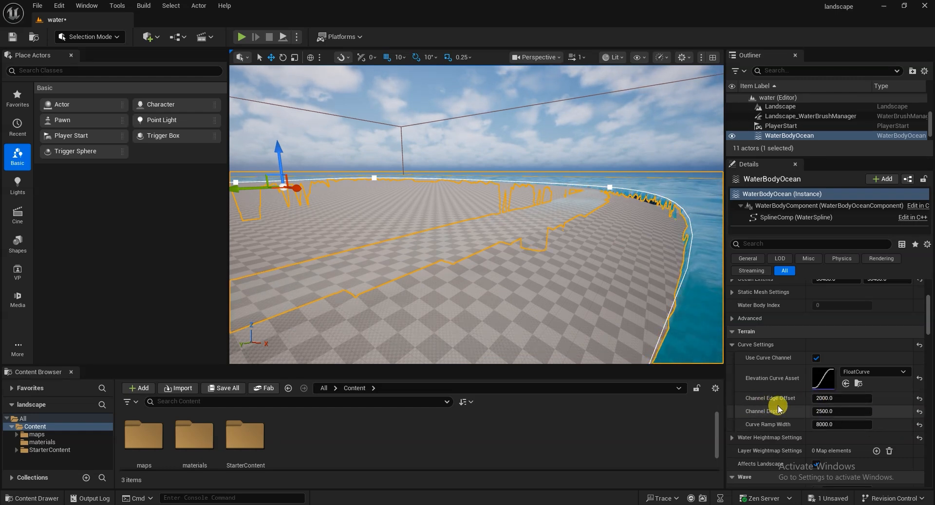
# Change the ocean's Channel Edge Offset to -100.
pyautogui.click(841, 403)
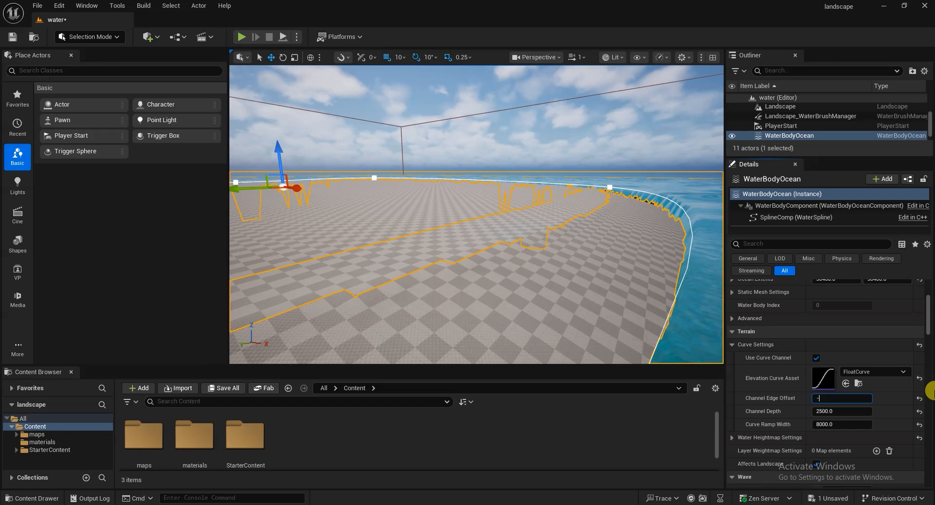
pyautogui.press('Return')
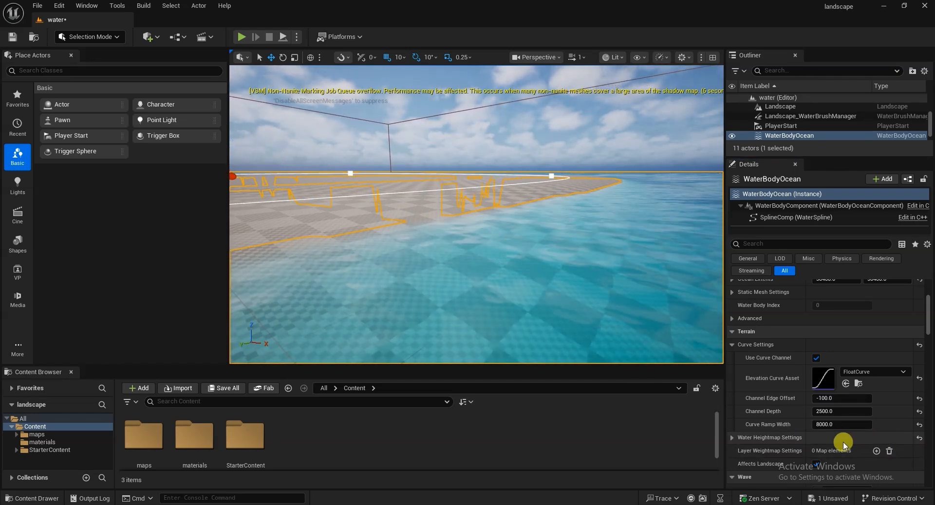
# Set the Curve Ramp Width to 0 and look at the island's side from underwater.
pyautogui.click(828, 424)
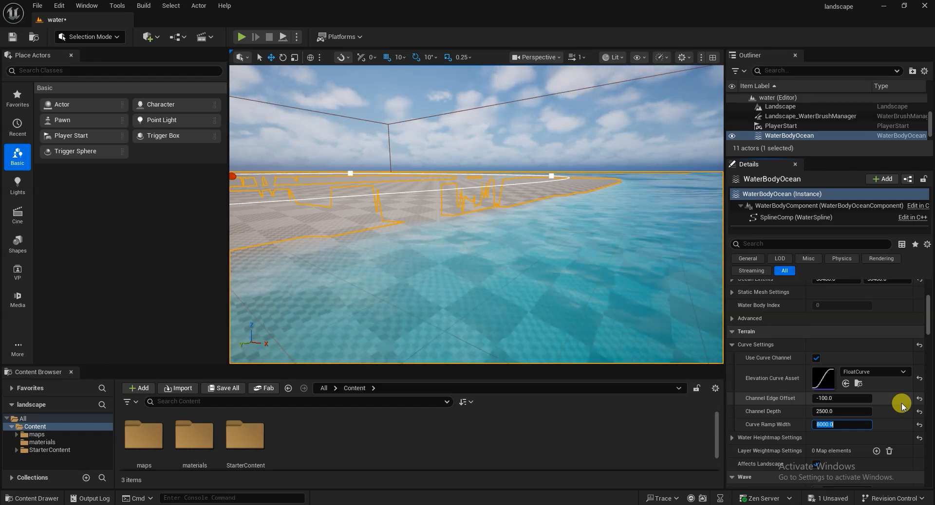
pyautogui.write('0')
pyautogui.press('Return')
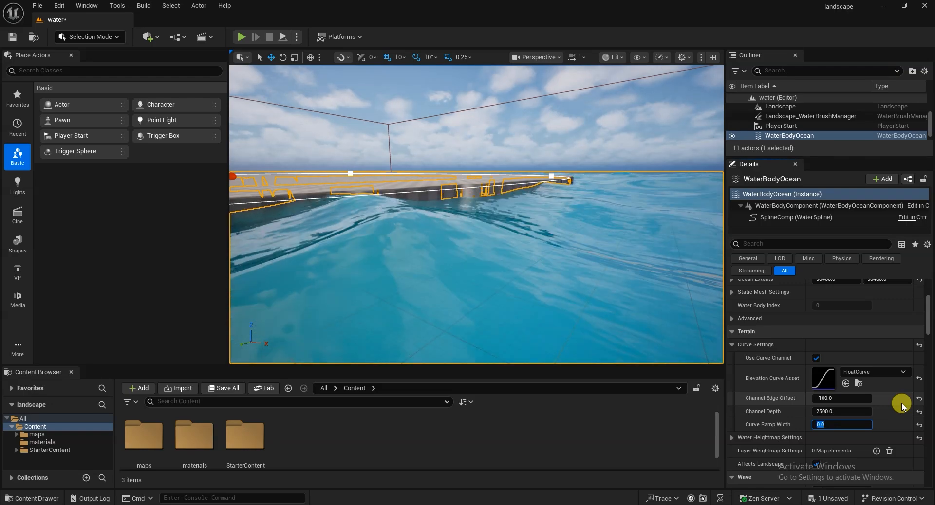
pyautogui.press('q')
pyautogui.moveTo(428, 348); pyautogui.dragTo(422, 347, button='right')
pyautogui.moveTo(423, 347)
pyautogui.mouseDown(button='middle')
pyautogui.moveTo(420, 362)
pyautogui.moveTo(428, 348)
pyautogui.mouseUp(button='middle')
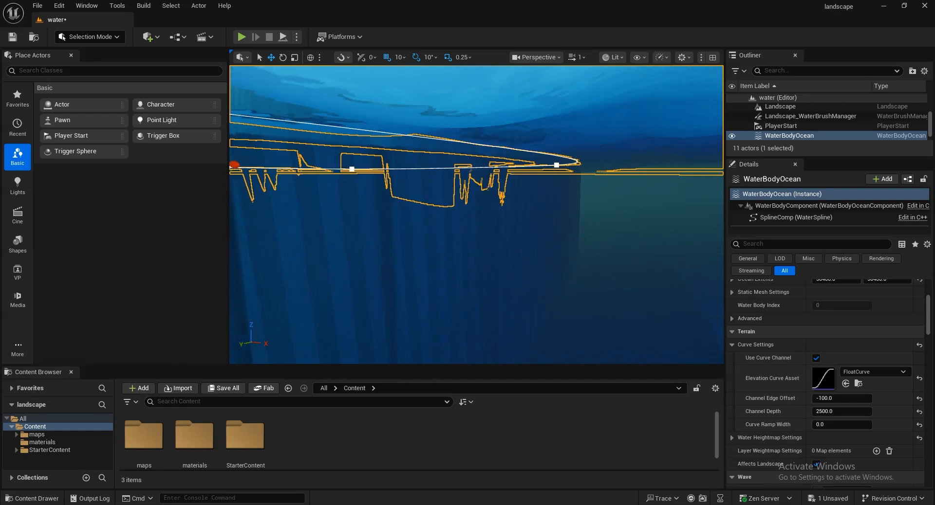
# Try a Curve Ramp Width of 1550, settle on 5000 and inspect the underwater slope.
pyautogui.click(831, 424)
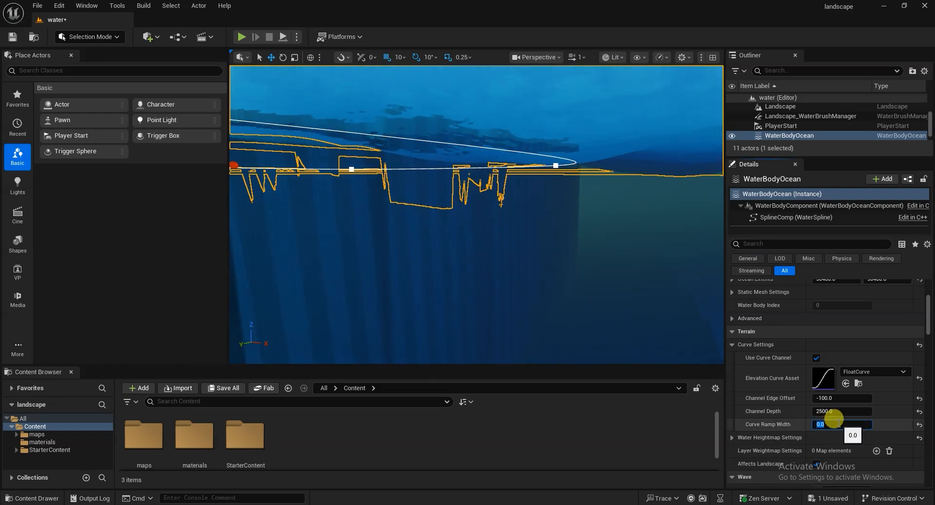
pyautogui.write('1550')
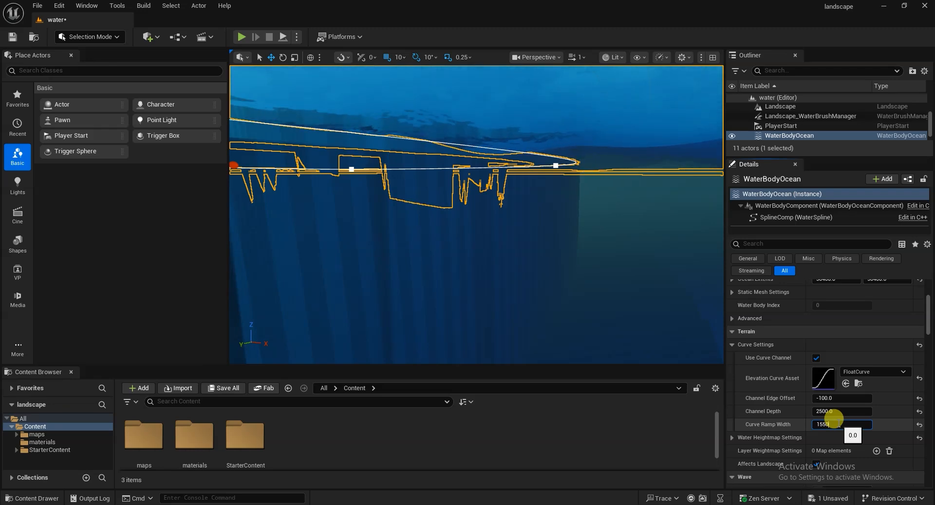
pyautogui.press('Return')
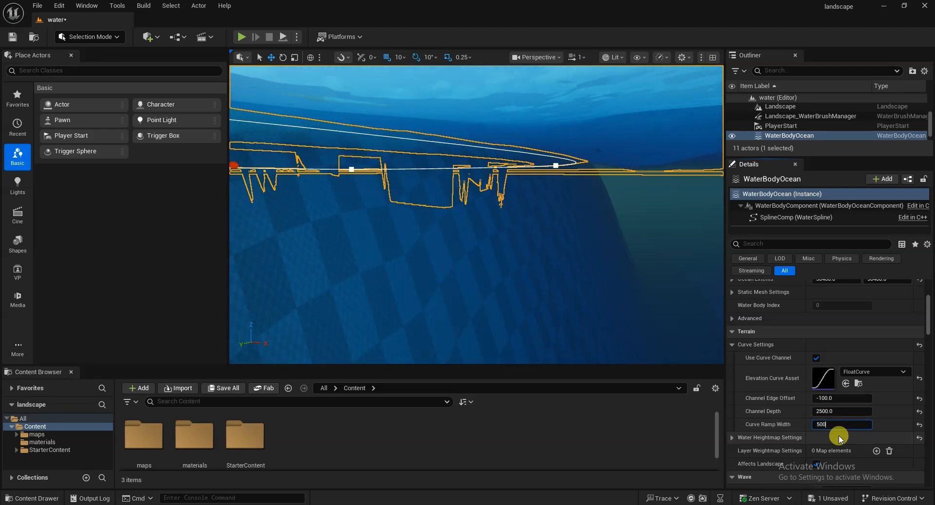
pyautogui.press('Return')
pyautogui.moveTo(425, 323); pyautogui.dragTo(430, 323, button='right')
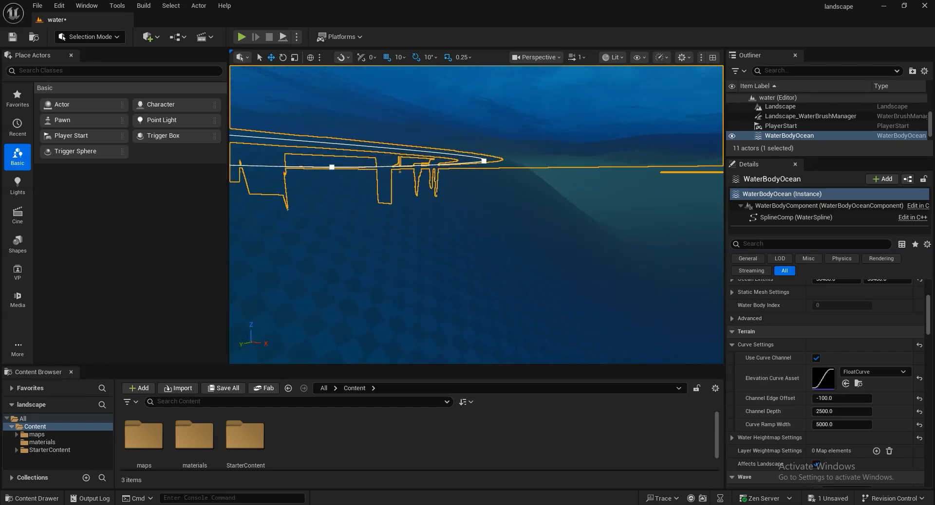
# Set the Curve Ramp Width to 8000 and inspect the island's slope from underwater and along the shoreline.
pyautogui.click(831, 425)
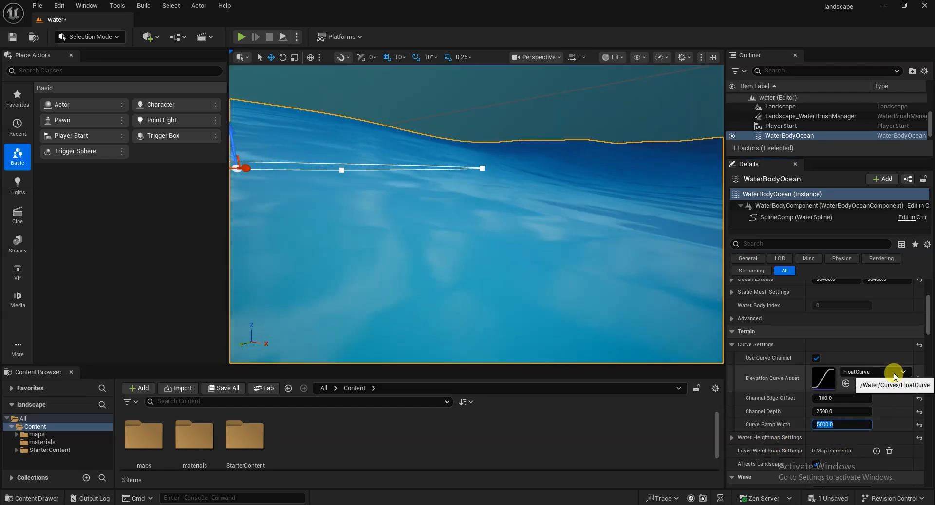
pyautogui.write('8000')
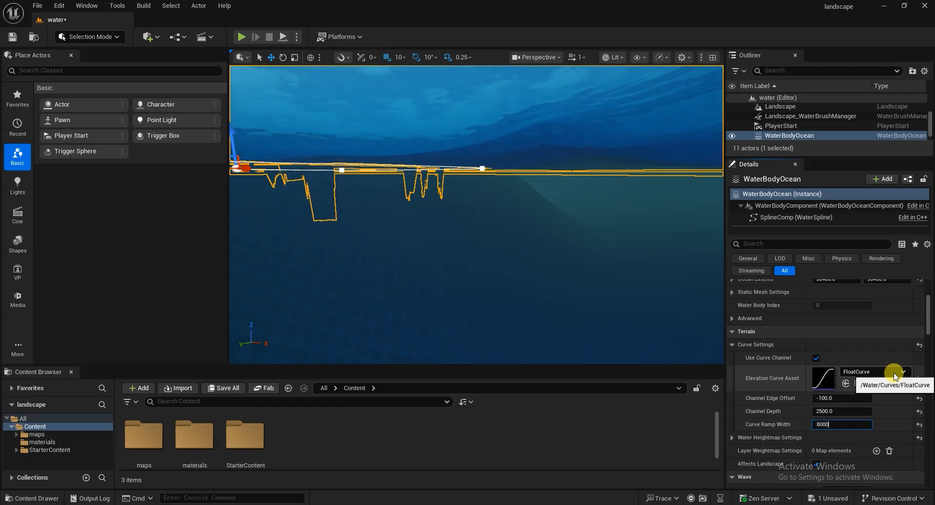
pyautogui.press('Return')
pyautogui.moveTo(477, 224); pyautogui.dragTo(478, 224, button='right')
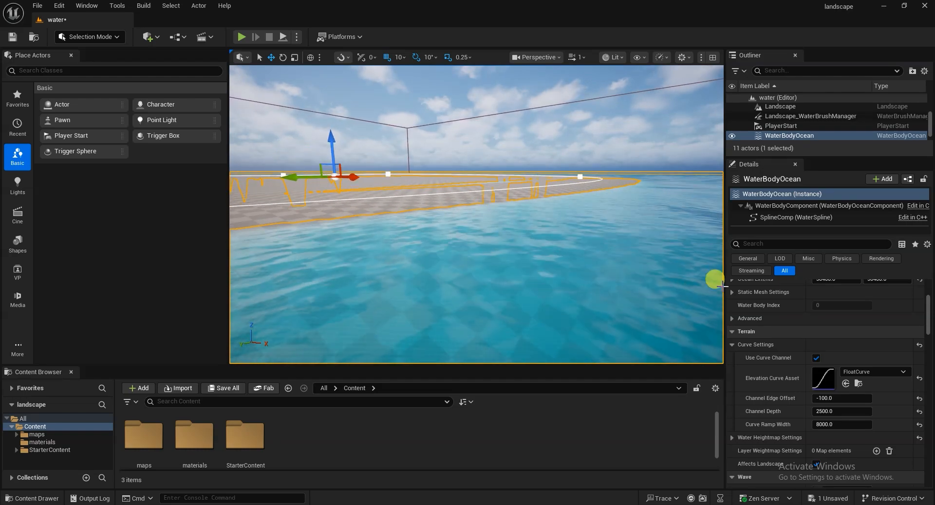
pyautogui.moveTo(528, 302); pyautogui.dragTo(590, 283, button='right')
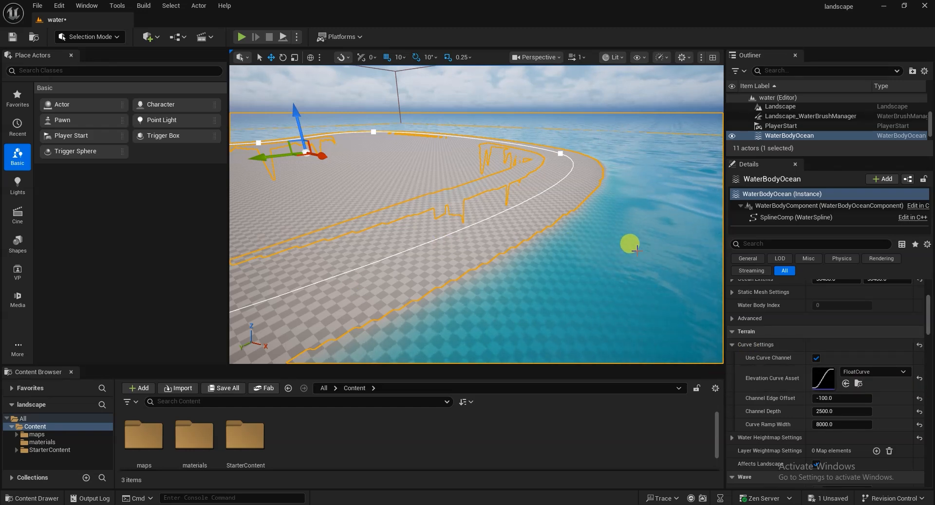
pyautogui.moveTo(597, 293); pyautogui.dragTo(594, 292, button='middle')
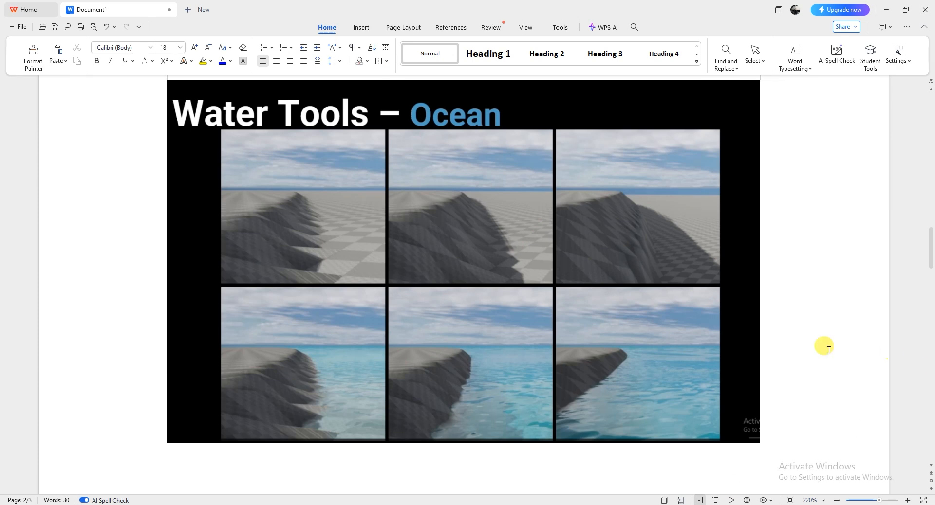
# View the Water Tools – Ocean island picture in the WPS document and compare its coastline with the island in Unreal Editor.
pyautogui.scroll(-15, 699, 331)
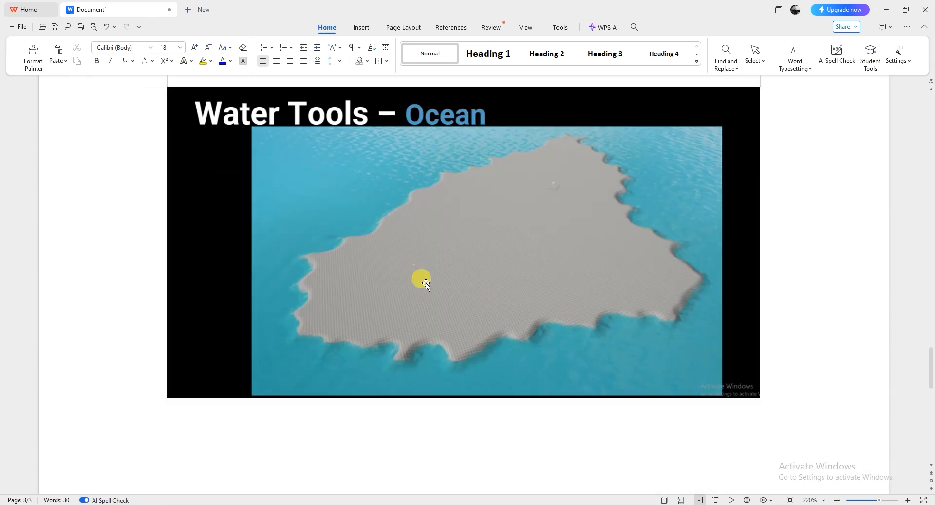
pyautogui.hotkey('alt', 'Tab')
pyautogui.scroll(-3, 516, 253)
pyautogui.moveTo(495, 282); pyautogui.dragTo(380, 299, button='right')
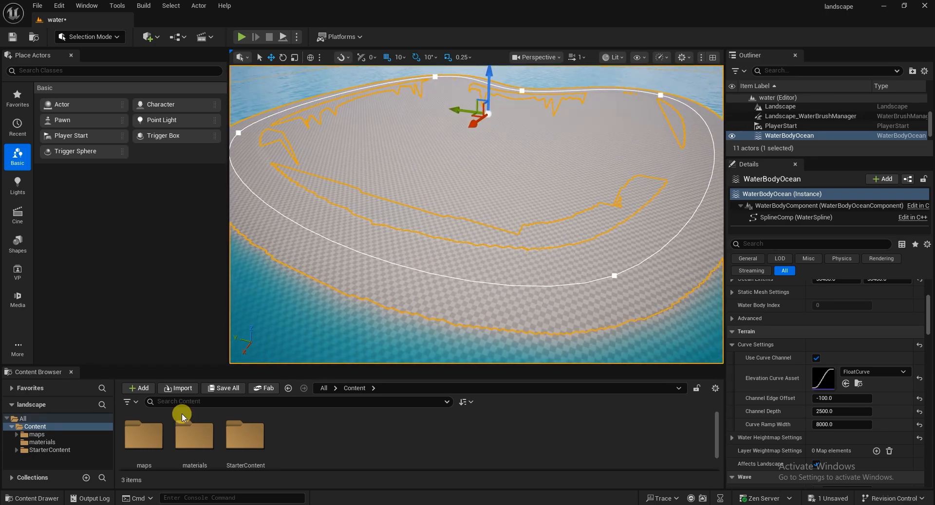
pyautogui.moveTo(461, 256); pyautogui.dragTo(480, 239, button='right')
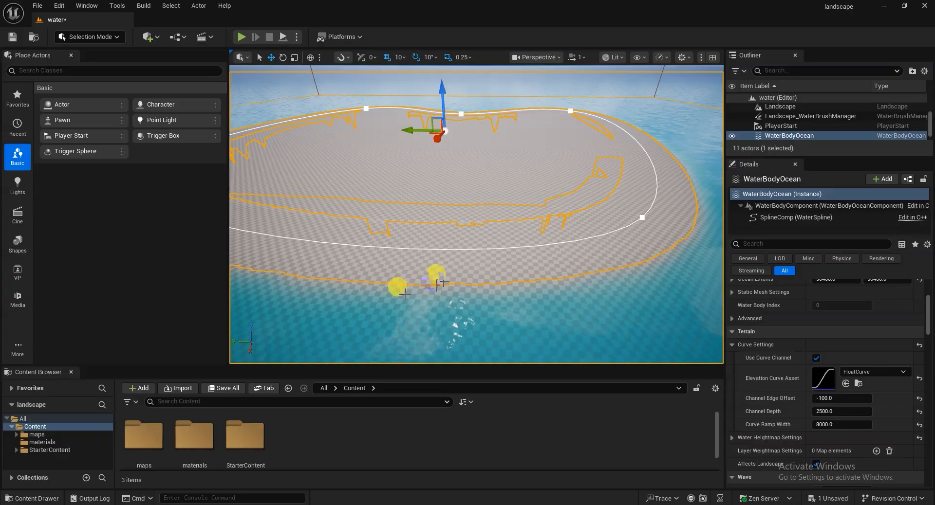
pyautogui.hotkey('alt', 'Tab')
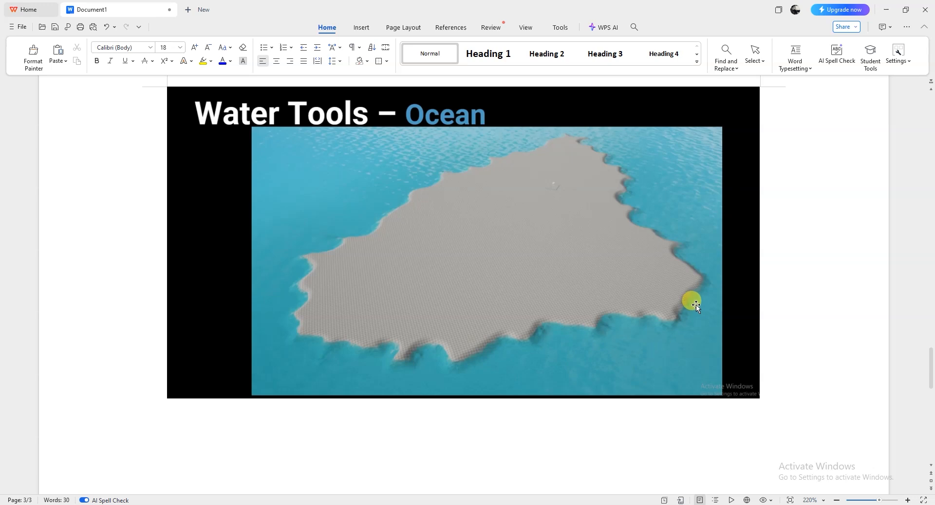
pyautogui.hotkey('alt', 'Tab')
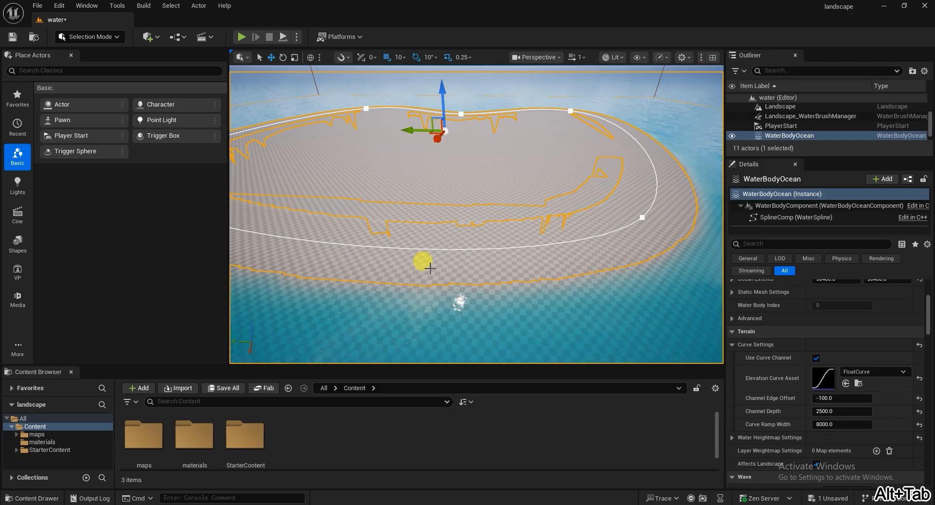
pyautogui.moveTo(495, 299); pyautogui.dragTo(579, 308, button='right')
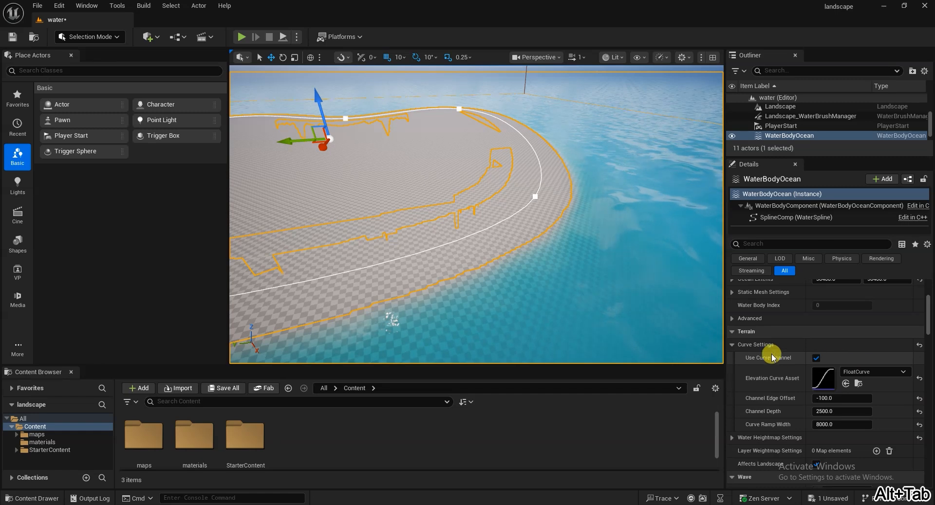
# Collapse the Curve Settings and expand the Curl Noise effects within the ocean's Water Heightmap Settings.
pyautogui.click(735, 346)
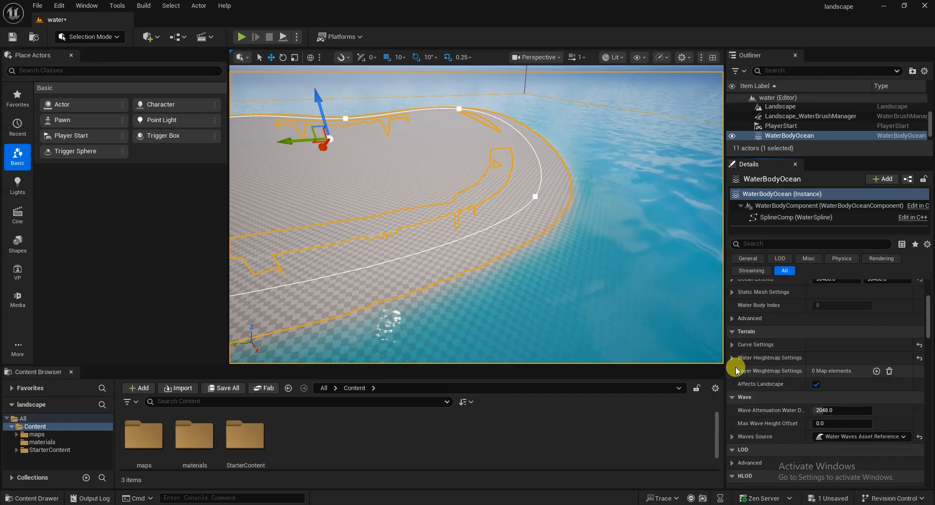
pyautogui.click(731, 359)
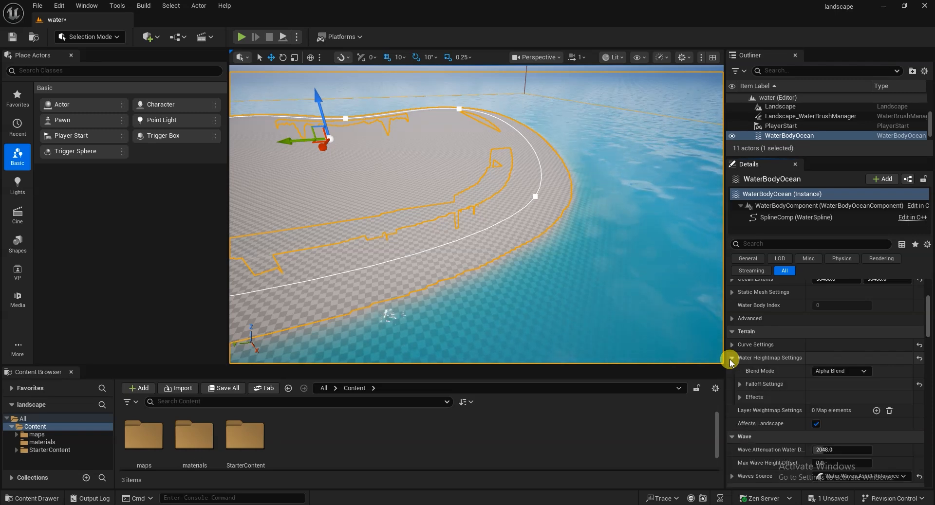
pyautogui.click(739, 385)
pyautogui.click(740, 384)
pyautogui.click(740, 398)
pyautogui.scroll(-3, 808, 409)
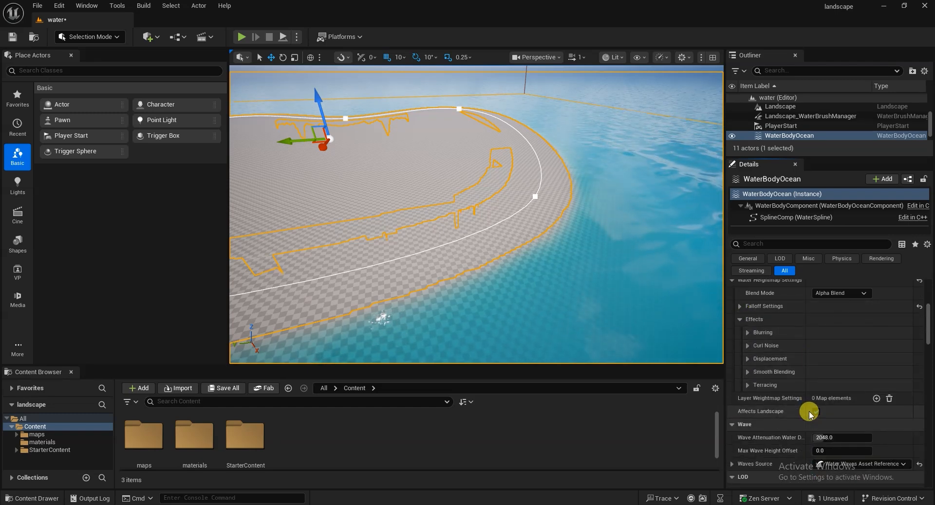
pyautogui.click(747, 346)
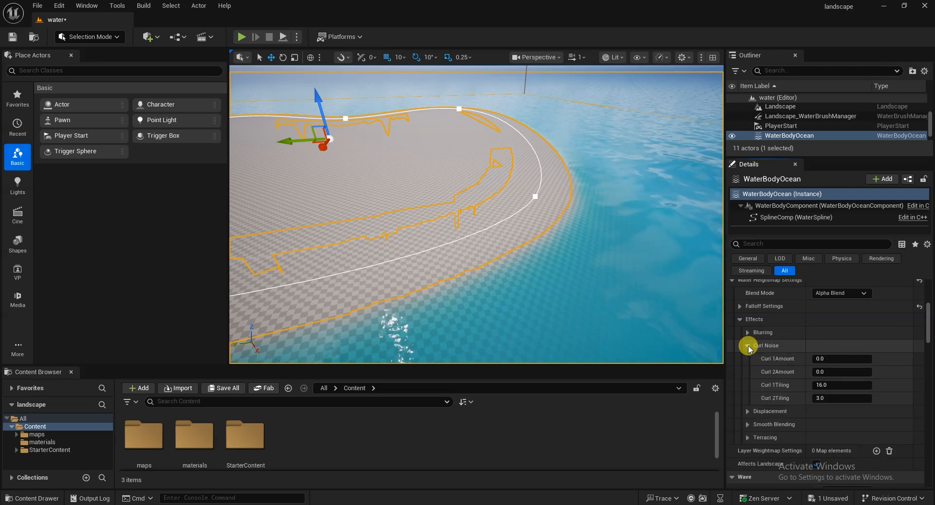
# Try a Curl 2 Amount of 0.6 for the ocean and inspect the island's coastline.
pyautogui.moveTo(446, 294); pyautogui.dragTo(426, 285, button='right')
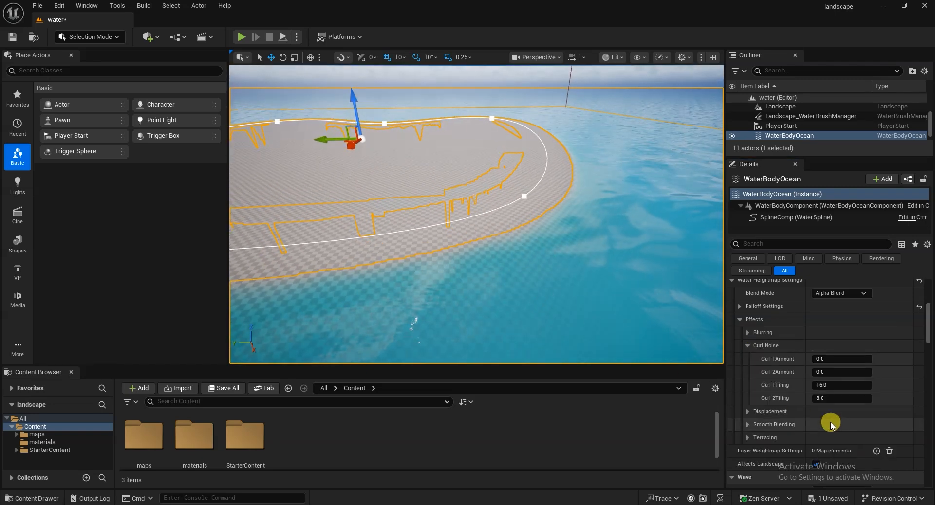
pyautogui.click(820, 372)
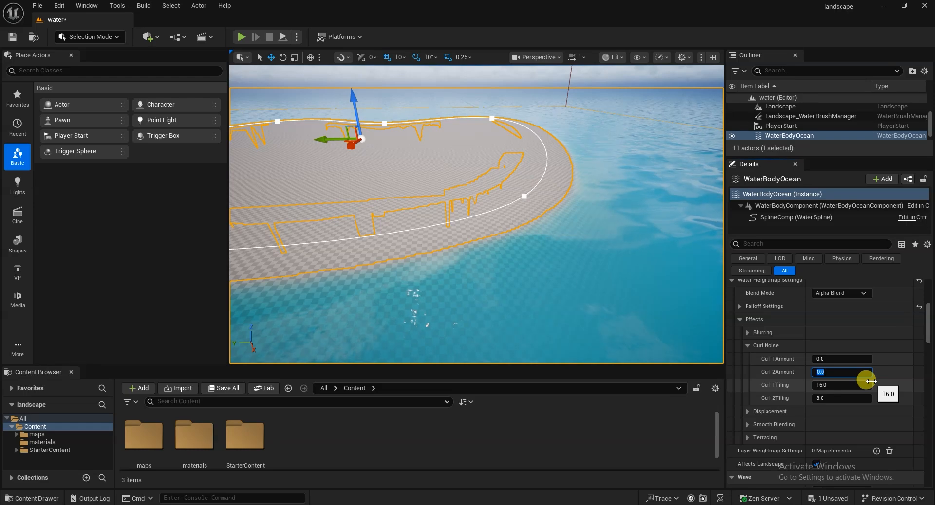
pyautogui.write('.')
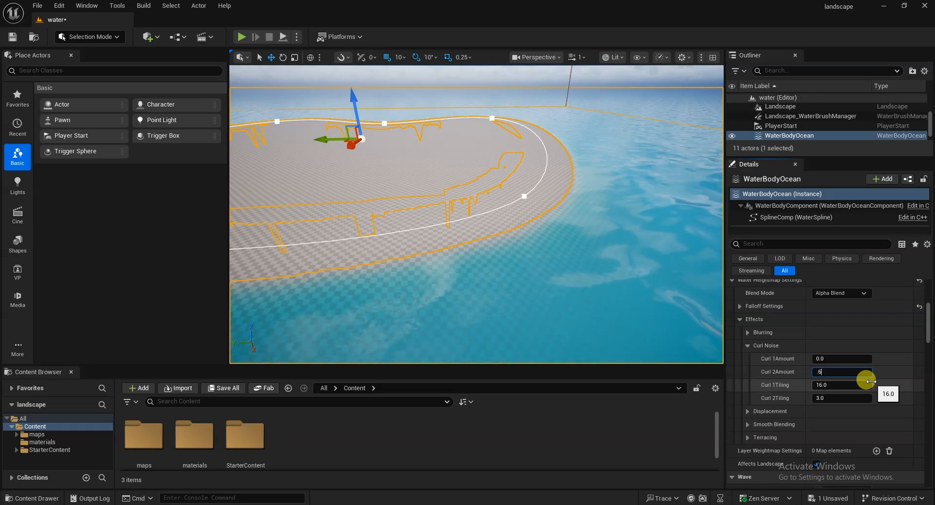
pyautogui.write('6')
pyautogui.press('Return')
pyautogui.moveTo(586, 323); pyautogui.dragTo(578, 260)
pyautogui.moveTo(579, 261)
pyautogui.mouseDown(button='right')
pyautogui.moveTo(521, 246)
pyautogui.moveTo(578, 260)
pyautogui.mouseUp(button='right')
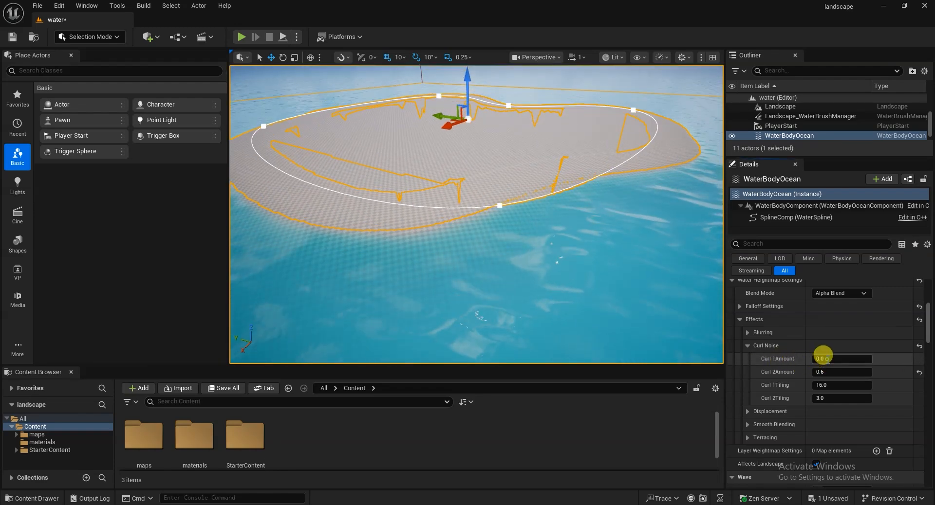
# Try a Curl 1 Amount of 0.5 and view the shoreline from around the island.
pyautogui.click(826, 359)
pyautogui.write('0.5')
pyautogui.press('Return')
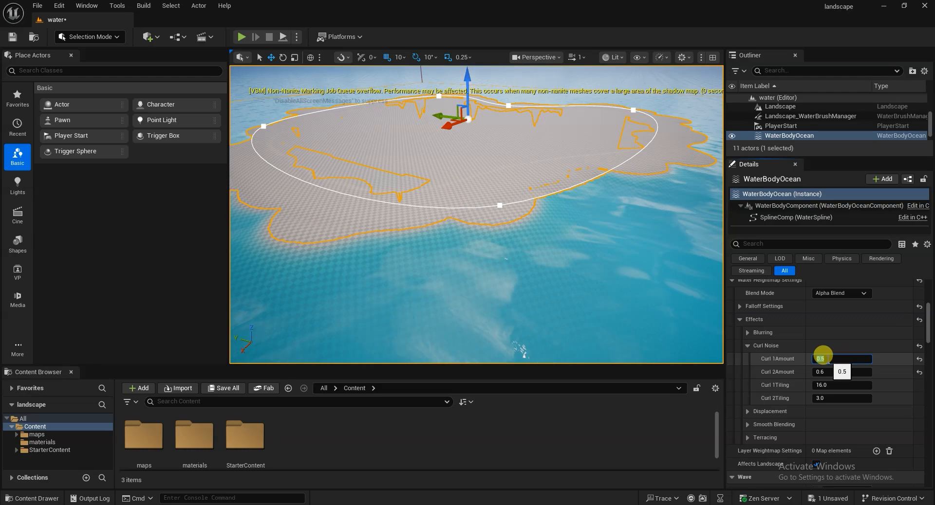
pyautogui.moveTo(565, 179)
pyautogui.mouseDown(button='right')
pyautogui.moveTo(571, 171)
pyautogui.moveTo(566, 179)
pyautogui.mouseUp(button='right')
pyautogui.moveTo(536, 265); pyautogui.dragTo(438, 278, button='right')
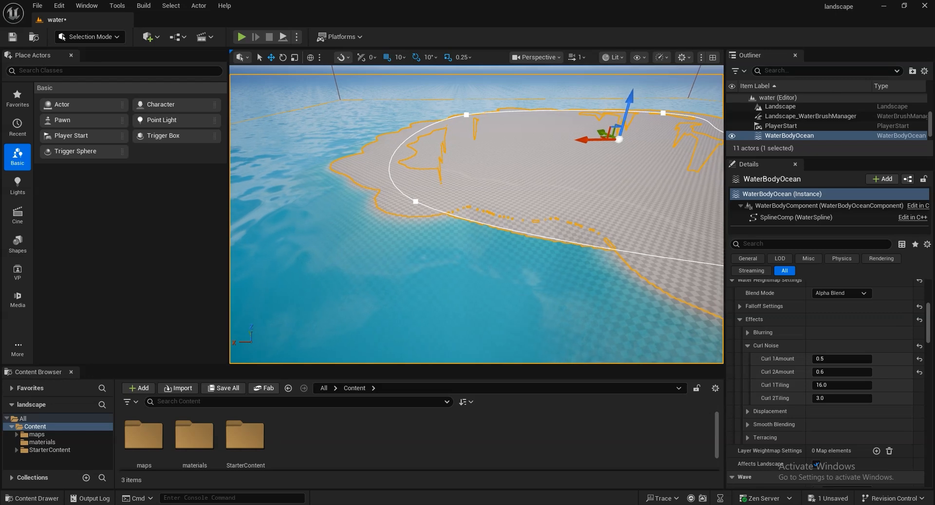
pyautogui.moveTo(524, 277); pyautogui.dragTo(534, 280, button='right')
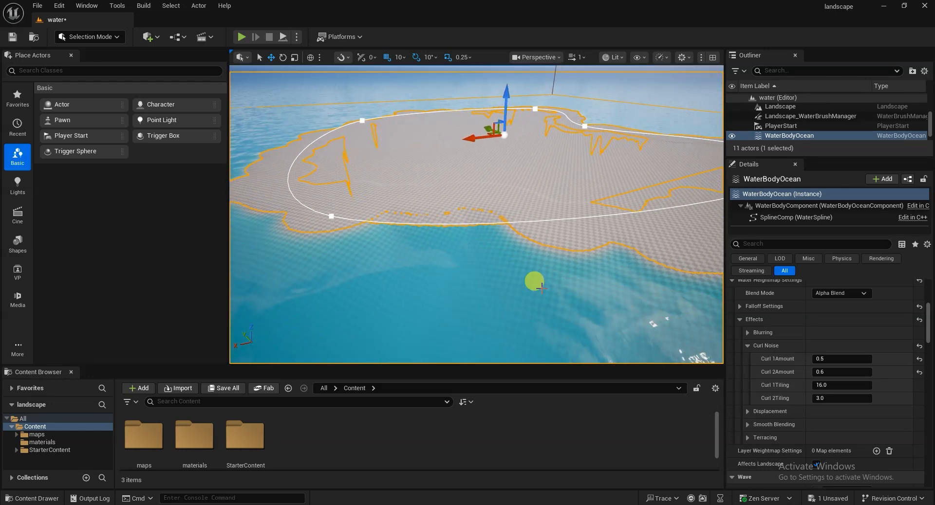
# Set the Curl 1 Amount to 1 and examine the island's coastline.
pyautogui.click(859, 369)
pyautogui.click(830, 361)
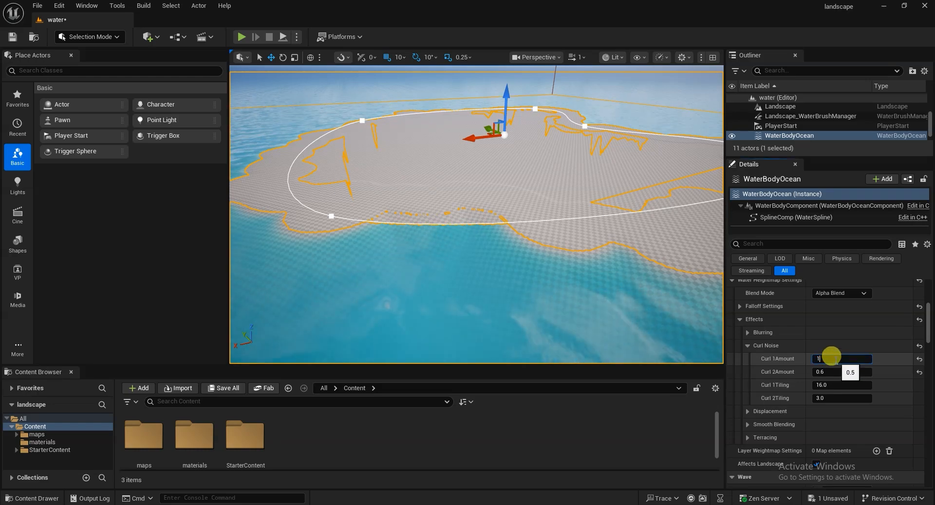
pyautogui.moveTo(376, 344); pyautogui.dragTo(481, 337, button='right')
pyautogui.moveTo(524, 261); pyautogui.dragTo(557, 215, button='right')
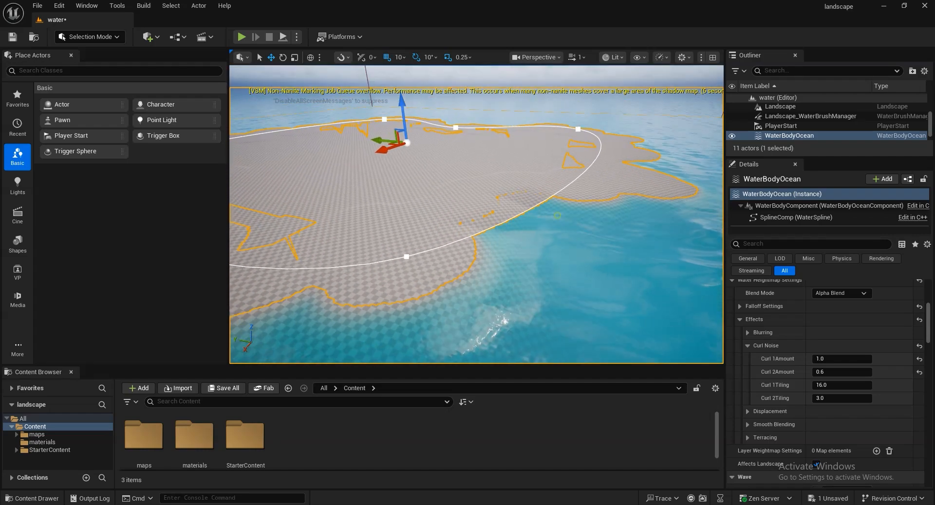
pyautogui.moveTo(419, 259); pyautogui.dragTo(469, 259, button='right')
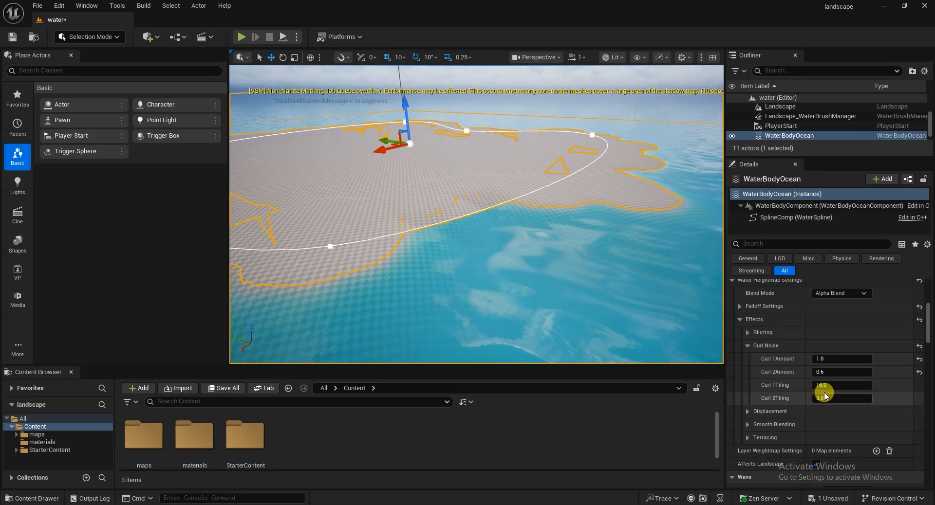
# Raise the Curl 2 Amount to 1 and look over the island's edges.
pyautogui.click(823, 372)
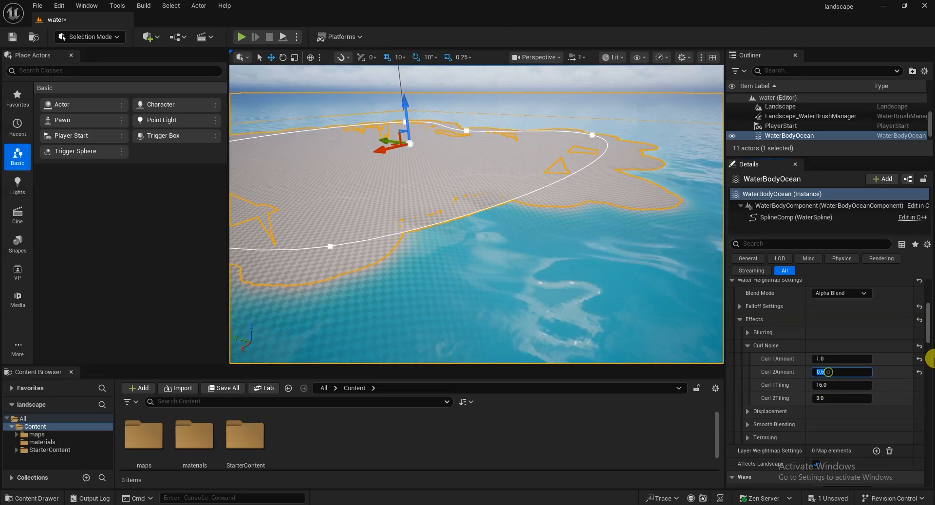
pyautogui.moveTo(653, 286); pyautogui.dragTo(645, 316, button='right')
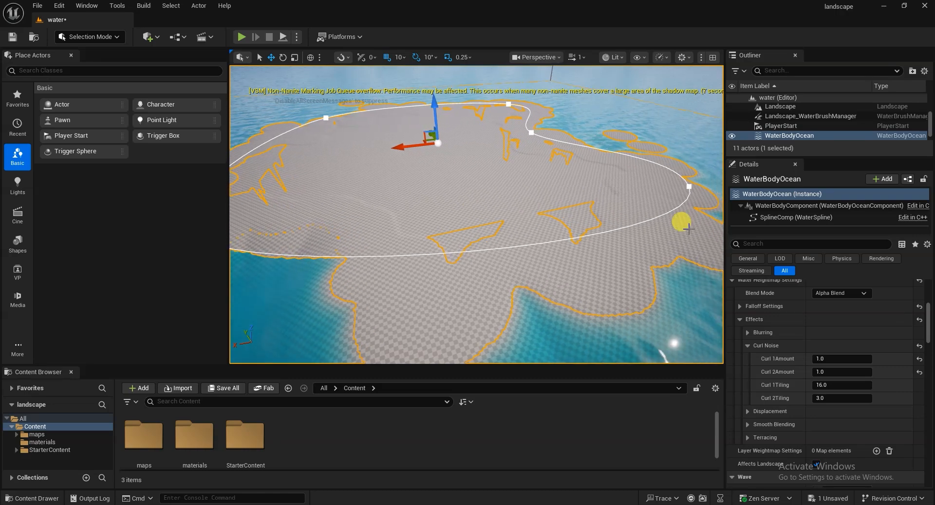
pyautogui.moveTo(645, 261); pyautogui.dragTo(552, 301, button='right')
pyautogui.press('d')
# Select the ocean spline point at the island's near edge, shift it slightly, and check the reshaped coast.
pyautogui.click(494, 276)
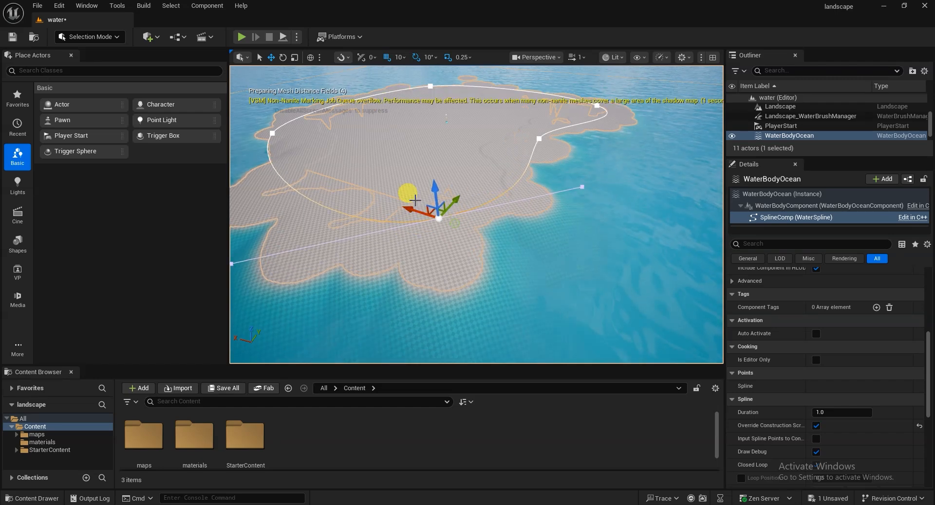
pyautogui.moveTo(553, 233); pyautogui.dragTo(522, 263, button='right')
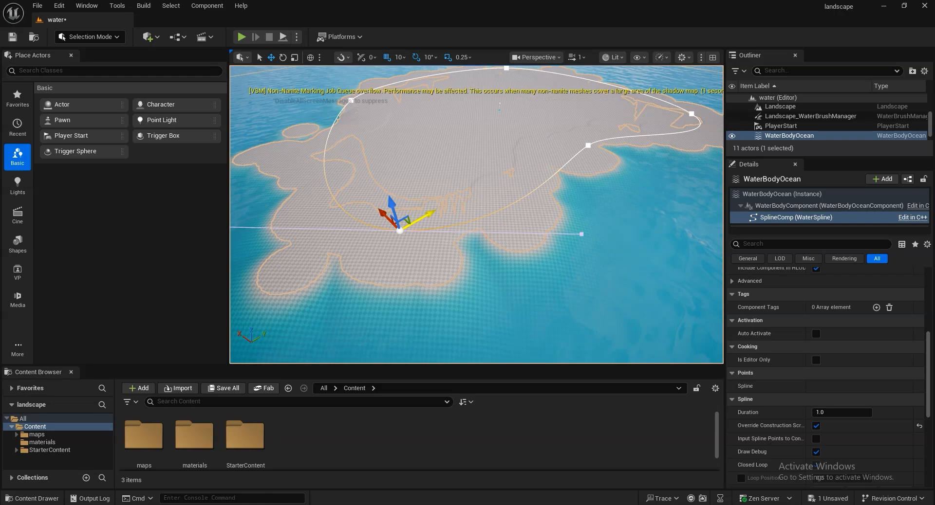
pyautogui.moveTo(428, 214); pyautogui.dragTo(410, 225)
pyautogui.moveTo(540, 206); pyautogui.dragTo(541, 185, button='right')
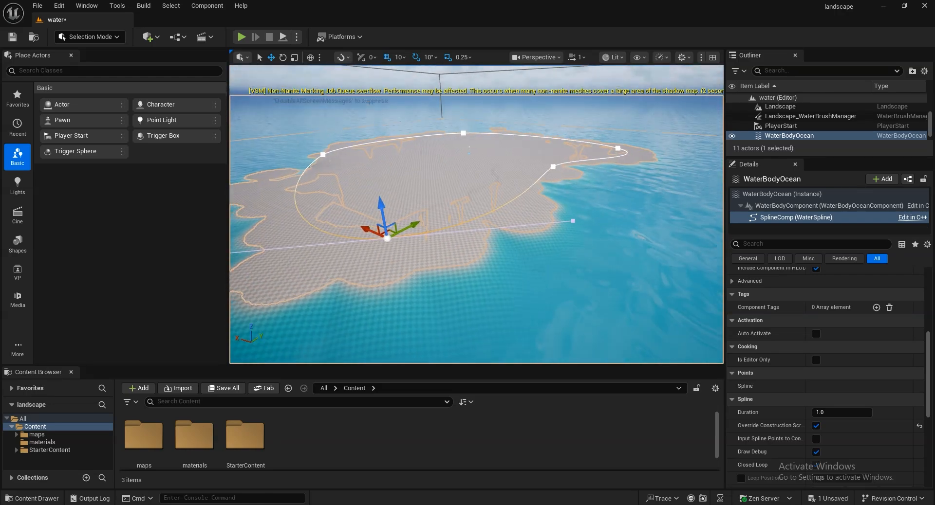
pyautogui.moveTo(569, 297); pyautogui.dragTo(558, 259, button='right')
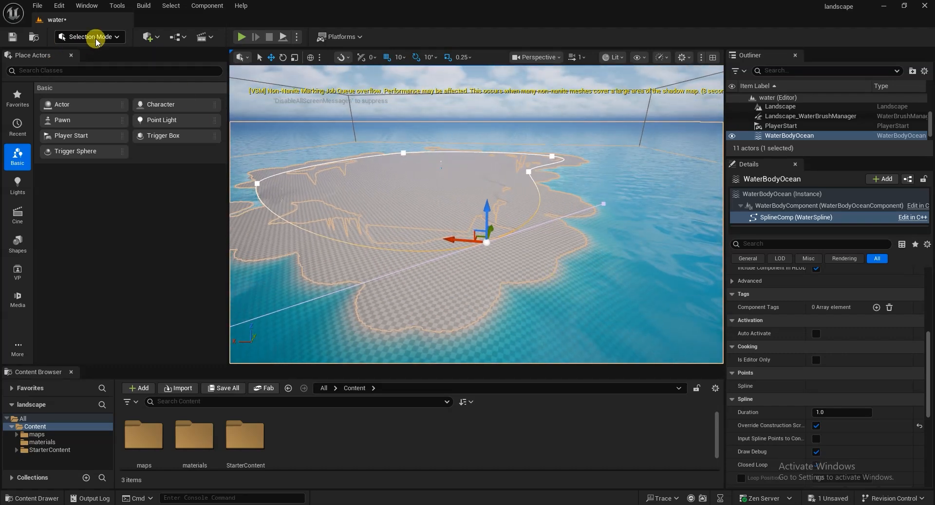
pyautogui.moveTo(608, 242)
pyautogui.mouseDown(button='middle')
pyautogui.moveTo(582, 246)
pyautogui.moveTo(588, 225)
pyautogui.moveTo(593, 242)
pyautogui.mouseUp(button='middle')
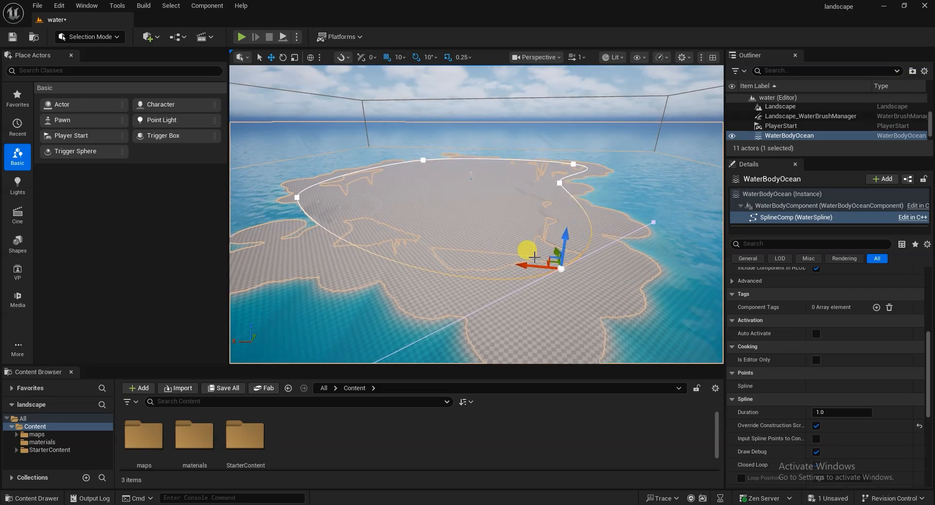
# Move the near spline point and two more points around the island outward to enlarge the landmass.
pyautogui.keyDown('alt'); pyautogui.moveTo(438, 285); pyautogui.dragTo(501, 276); pyautogui.keyUp('alt')
pyautogui.scroll(2, 523, 288)
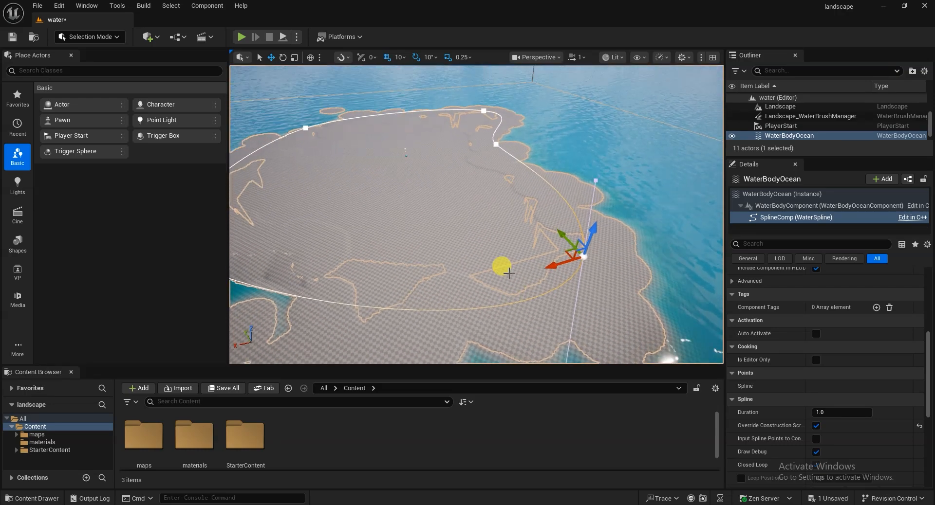
pyautogui.moveTo(501, 276); pyautogui.dragTo(514, 277, button='middle')
pyautogui.moveTo(575, 264); pyautogui.dragTo(645, 322)
pyautogui.click(503, 145)
pyautogui.moveTo(468, 148); pyautogui.dragTo(561, 136)
pyautogui.keyDown('alt'); pyautogui.moveTo(519, 228); pyautogui.dragTo(455, 241); pyautogui.keyUp('alt')
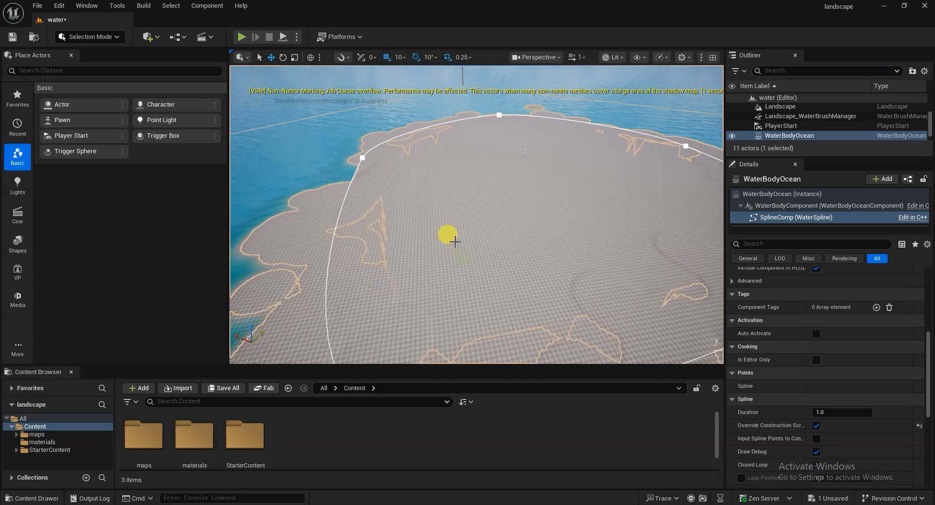
pyautogui.click(363, 157)
pyautogui.moveTo(385, 152); pyautogui.dragTo(321, 173)
# Search the placeable actors for water and place a Water Body Lake in the middle of the island.
pyautogui.moveTo(573, 221); pyautogui.dragTo(453, 237, button='right')
pyautogui.click(111, 40)
pyautogui.click(138, 224)
pyautogui.click(59, 71)
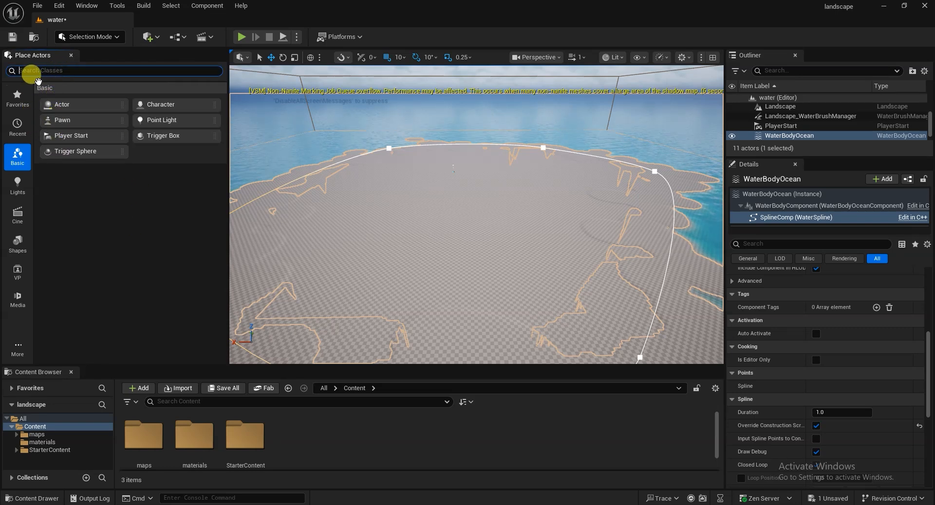
pyautogui.write('wat')
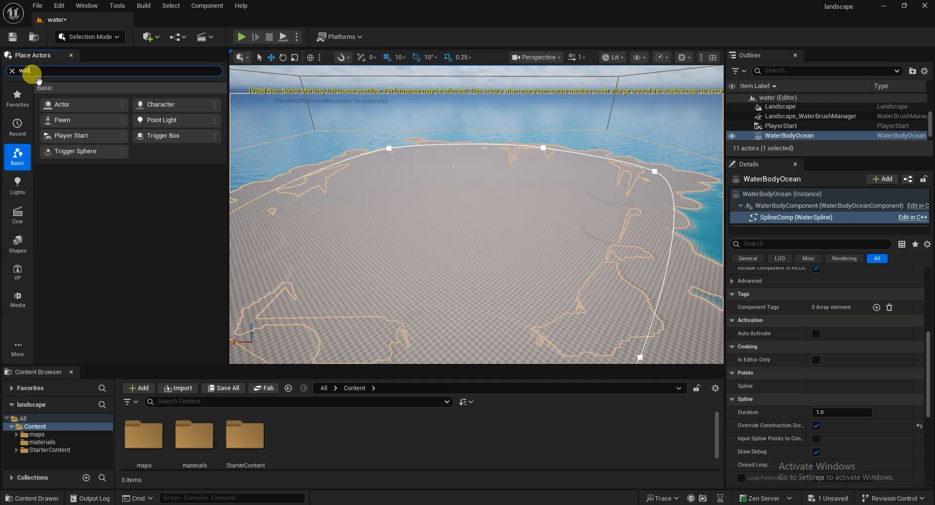
pyautogui.write('er')
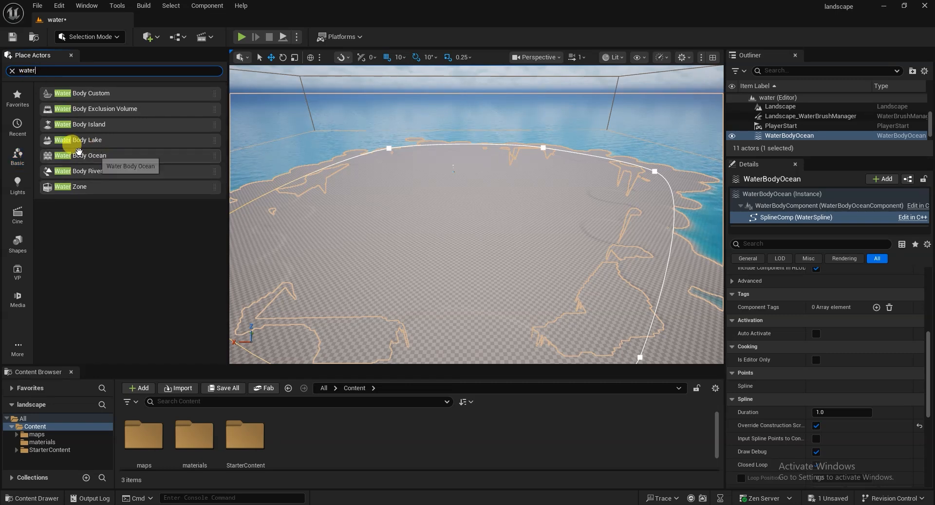
pyautogui.click(97, 140)
pyautogui.moveTo(97, 140); pyautogui.dragTo(502, 252)
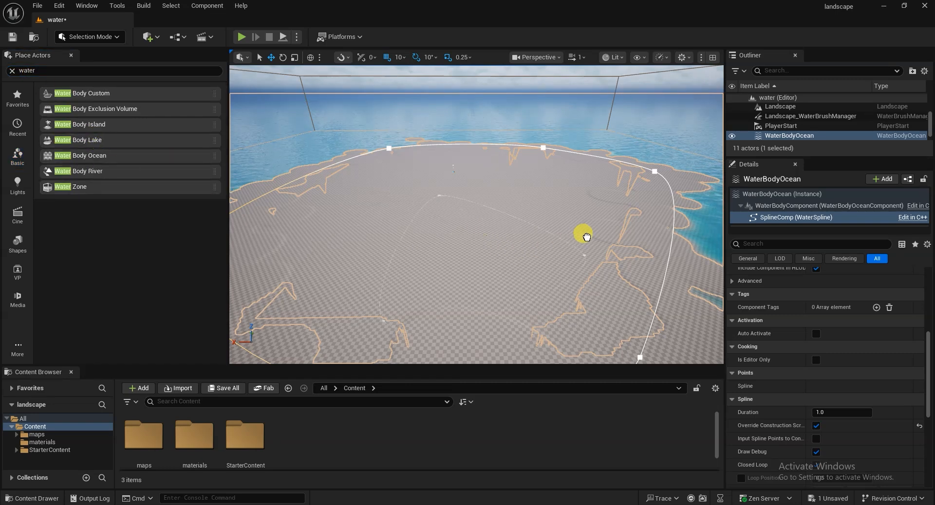
pyautogui.moveTo(554, 221); pyautogui.dragTo(488, 232)
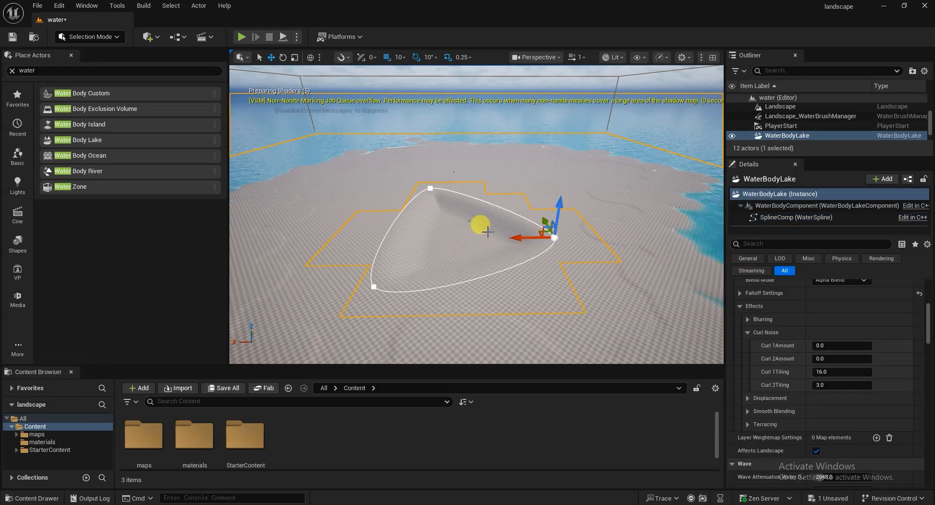
pyautogui.keyDown('alt'); pyautogui.moveTo(400, 271); pyautogui.dragTo(506, 301); pyautogui.keyUp('alt')
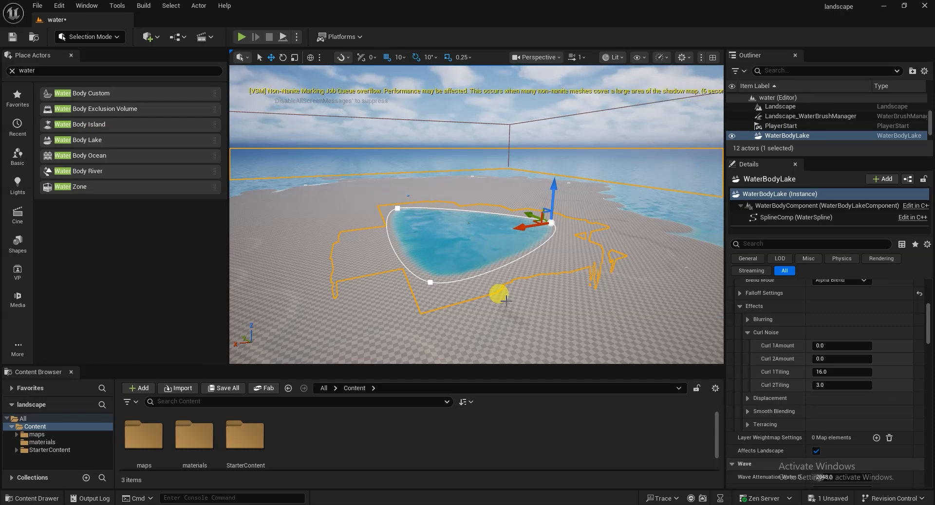
# Add a spline point on one side of the triangular lake and move it outward to widen the water.
pyautogui.keyDown('alt'); pyautogui.moveTo(516, 308); pyautogui.dragTo(521, 207); pyautogui.keyUp('alt')
pyautogui.rightClick(521, 207)
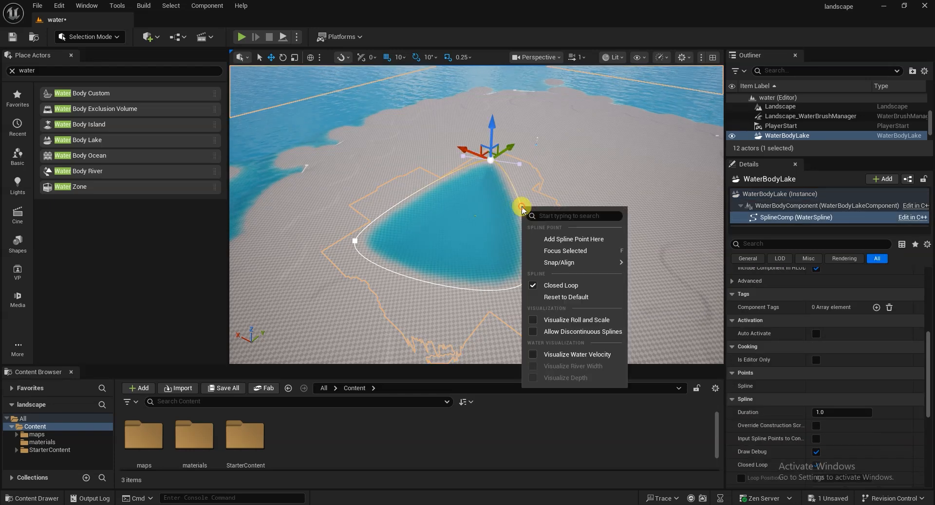
pyautogui.click(574, 239)
pyautogui.moveTo(503, 196); pyautogui.dragTo(576, 182)
# Add another spline point on the lake's opposite side, pull it outward to round the shape, and look over the lake.
pyautogui.click(415, 195)
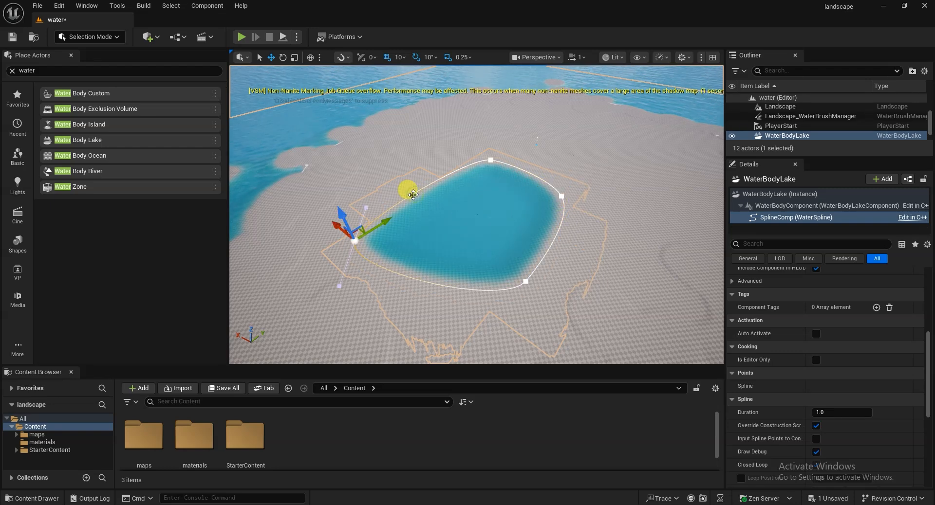
pyautogui.rightClick(414, 196)
pyautogui.click(463, 228)
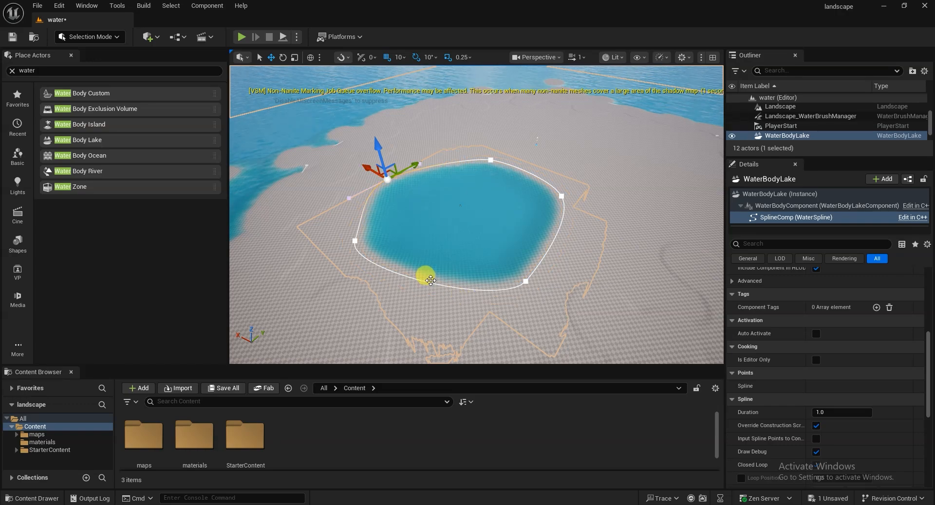
pyautogui.click(525, 282)
pyautogui.keyDown('alt'); pyautogui.moveTo(441, 280); pyautogui.dragTo(316, 268); pyautogui.keyUp('alt')
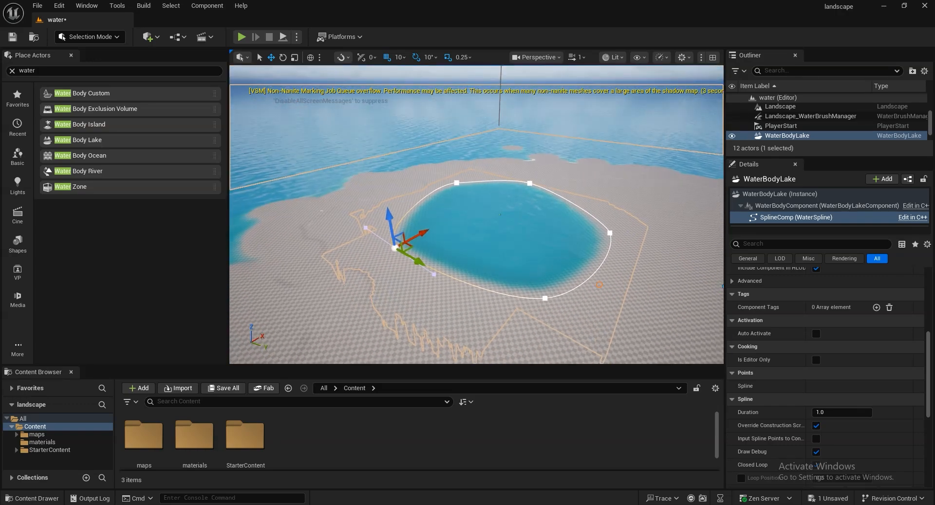
pyautogui.scroll(3, 687, 281)
pyautogui.scroll(5, 613, 257)
pyautogui.moveTo(612, 257); pyautogui.dragTo(673, 314, button='middle')
pyautogui.keyDown('alt'); pyautogui.moveTo(508, 293); pyautogui.dragTo(558, 282); pyautogui.keyUp('alt')
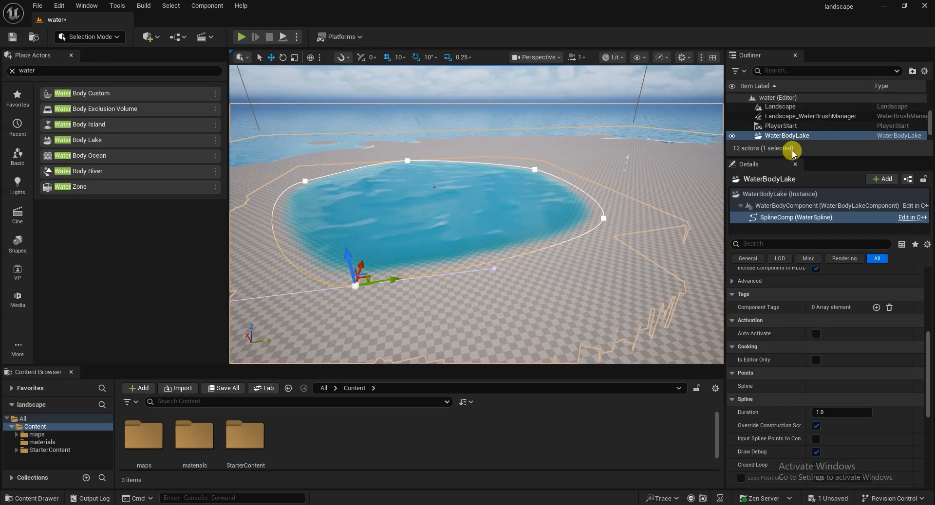
# Enlarge the Outliner, check the ocean's Curl Noise settings for comparison, and select WaterBodyLake.
pyautogui.moveTo(781, 155); pyautogui.dragTo(786, 213)
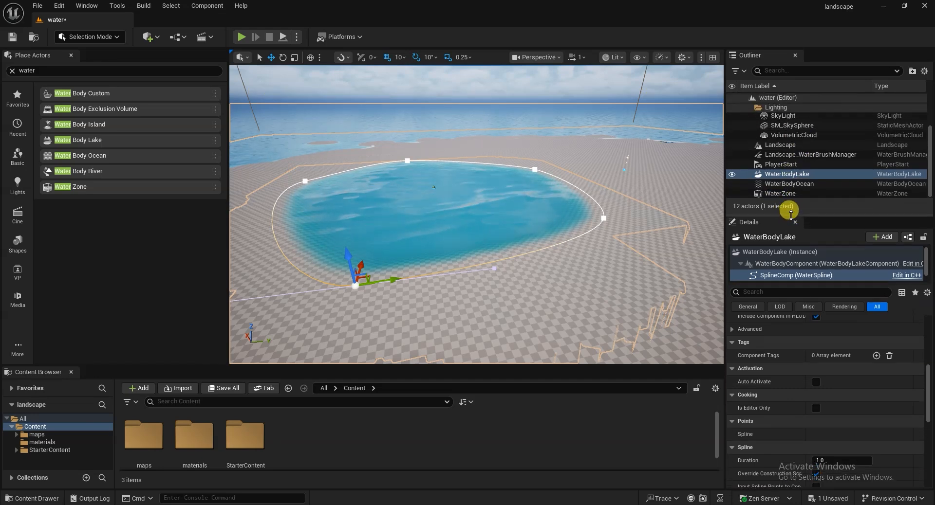
pyautogui.click(775, 184)
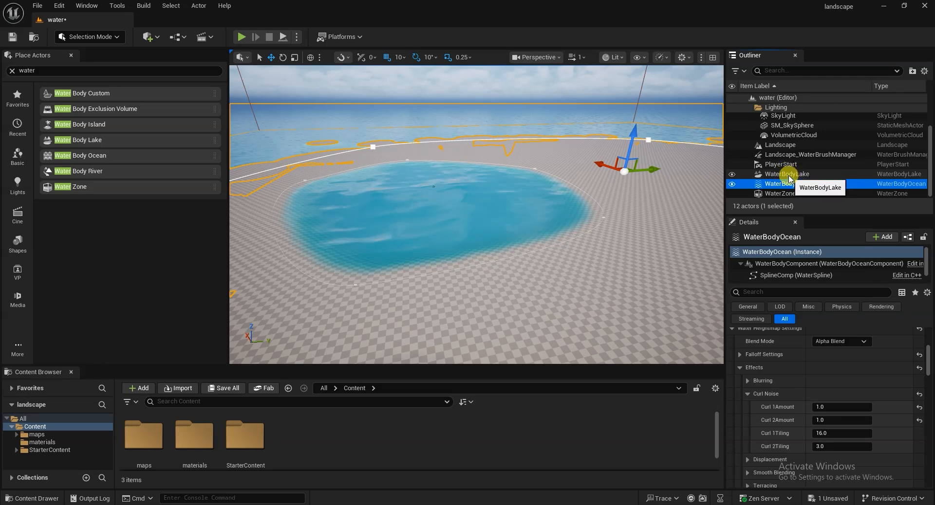
pyautogui.click(789, 175)
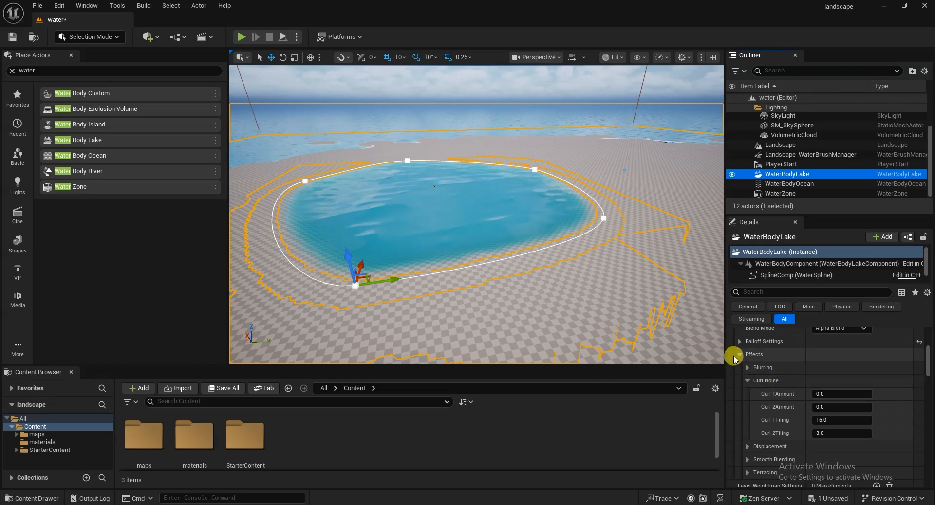
# Set the lake's Curl 1 Amount to 0.5 and examine its shoreline.
pyautogui.click(827, 394)
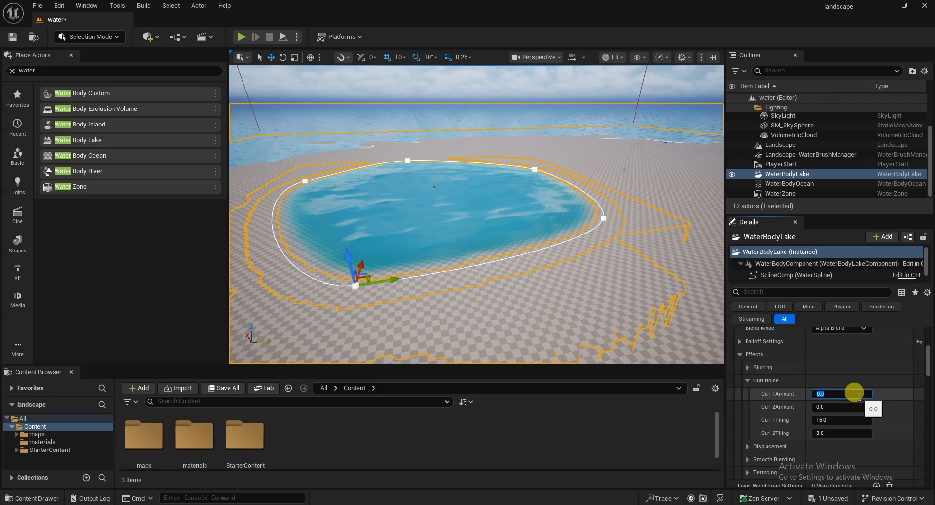
pyautogui.press('Return')
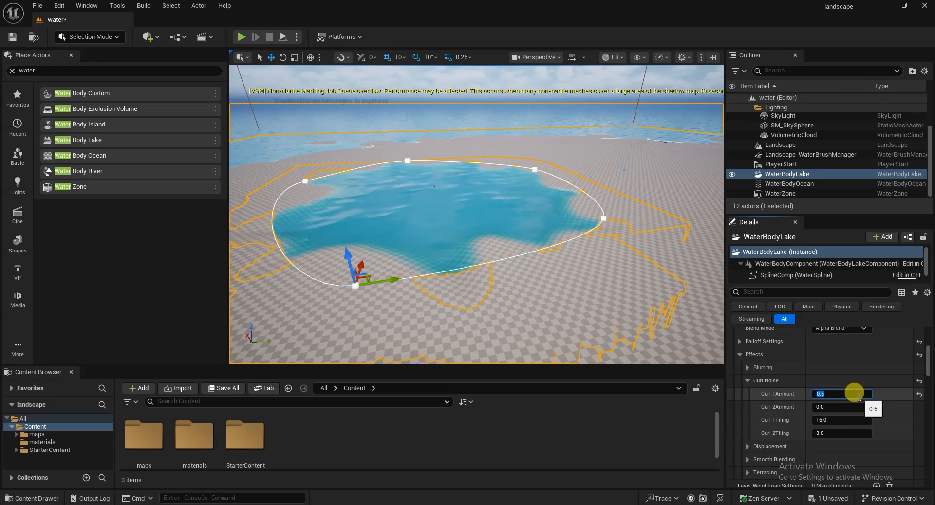
pyautogui.moveTo(432, 297)
pyautogui.mouseDown(button='right')
pyautogui.moveTo(432, 346)
pyautogui.moveTo(431, 302)
pyautogui.mouseUp(button='right')
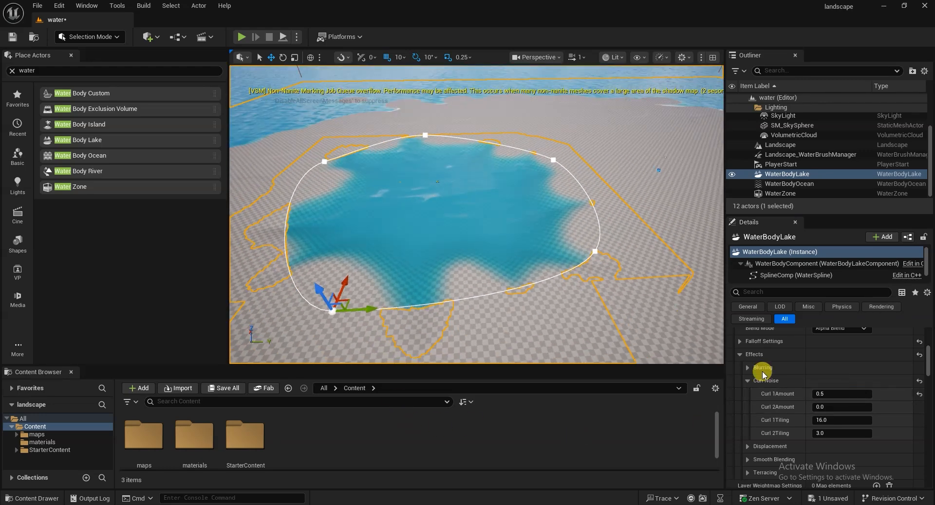
# Reduce the lake's Curl 1 Amount to 0.1.
pyautogui.click(827, 394)
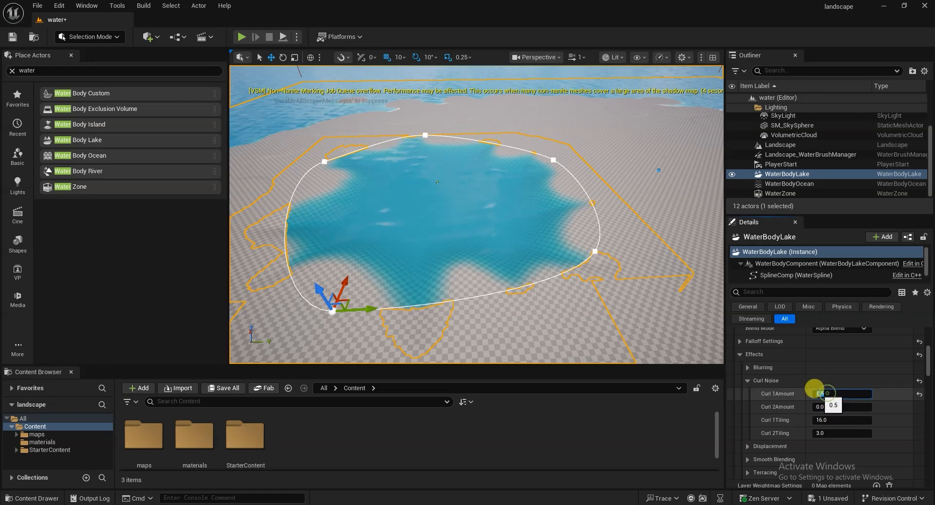
pyautogui.moveTo(822, 394); pyautogui.dragTo(836, 390)
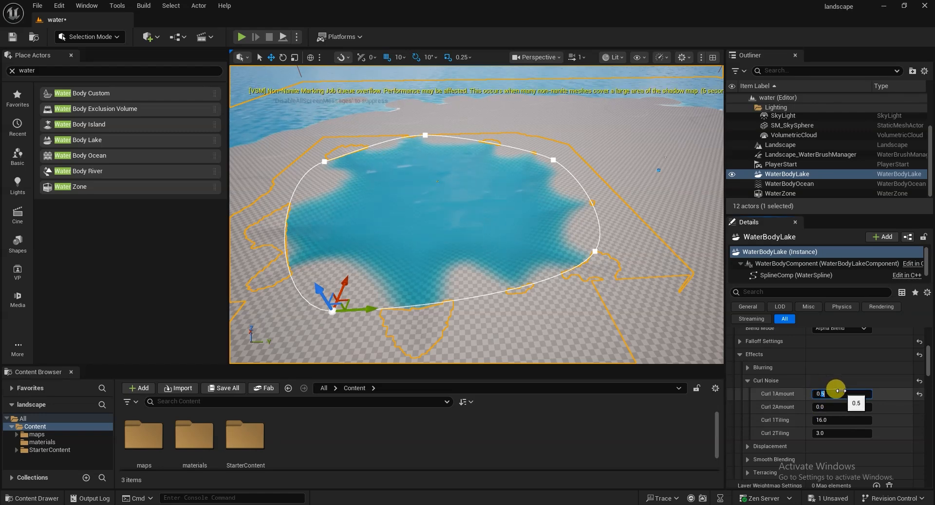
pyautogui.write('1')
pyautogui.press('Return')
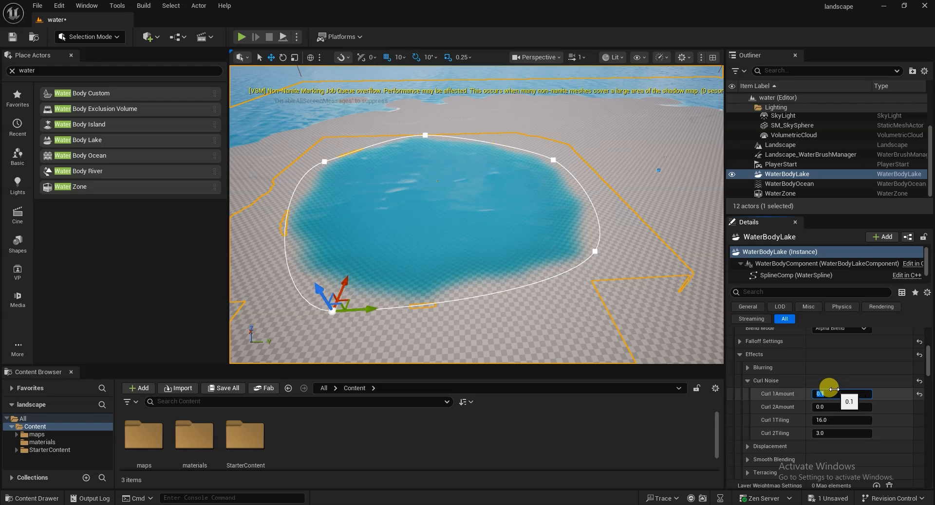
# Set the lake's Curl 2 Amount to 0.5 and inspect the shoreline from several angles.
pyautogui.click(826, 408)
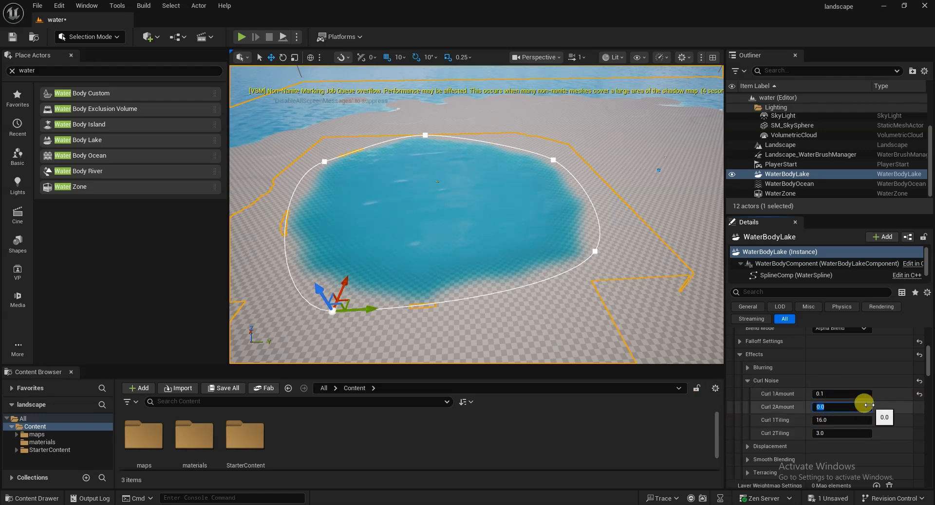
pyautogui.press('Return')
pyautogui.moveTo(584, 272)
pyautogui.keyDown('alt'); pyautogui.mouseDown()
pyautogui.moveTo(585, 290)
pyautogui.moveTo(497, 275)
pyautogui.moveTo(546, 293)
pyautogui.moveTo(594, 284)
pyautogui.mouseUp(); pyautogui.keyUp('alt')
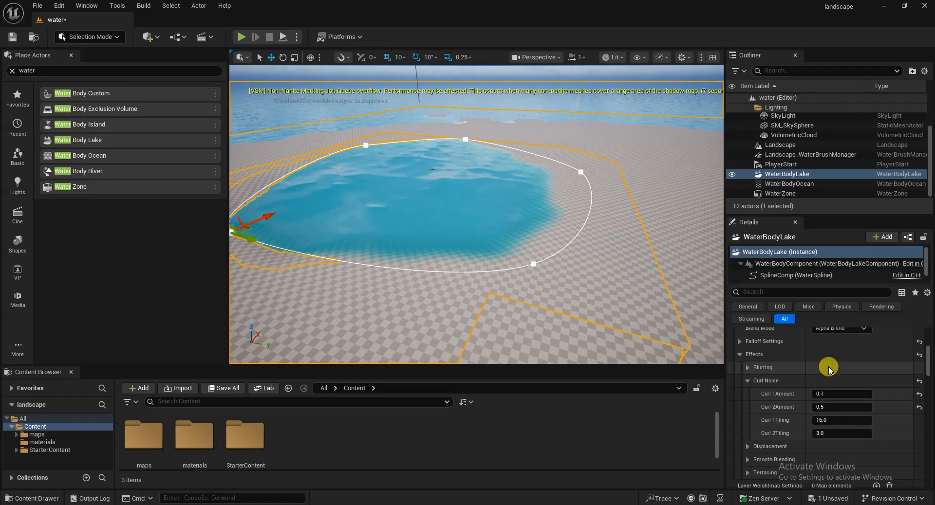
pyautogui.keyDown('alt'); pyautogui.moveTo(623, 265); pyautogui.dragTo(632, 302); pyautogui.keyUp('alt')
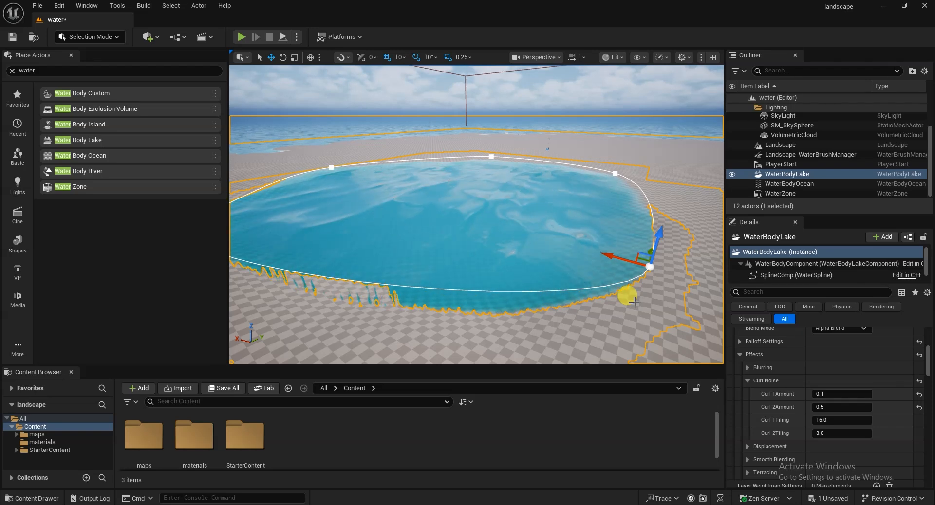
pyautogui.keyDown('alt'); pyautogui.moveTo(437, 264); pyautogui.dragTo(549, 256); pyautogui.keyUp('alt')
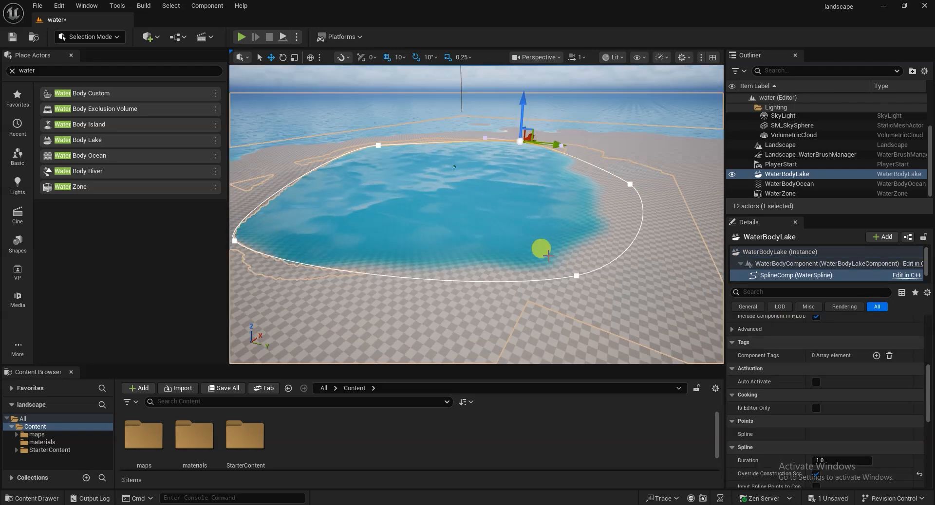